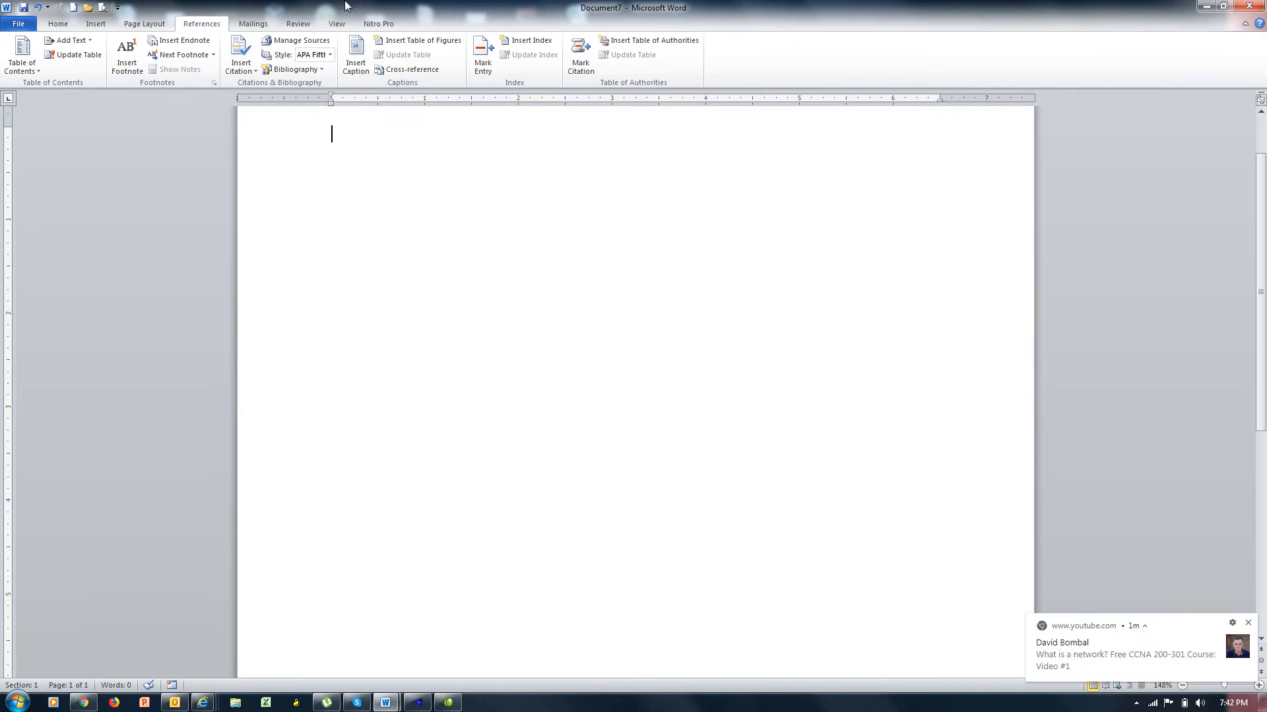
Restore the maximized document window to a floating window, then enlarge and reposition it to fill most of the desktop.
{"action": "left_click", "coordinate": [1224, 7]}
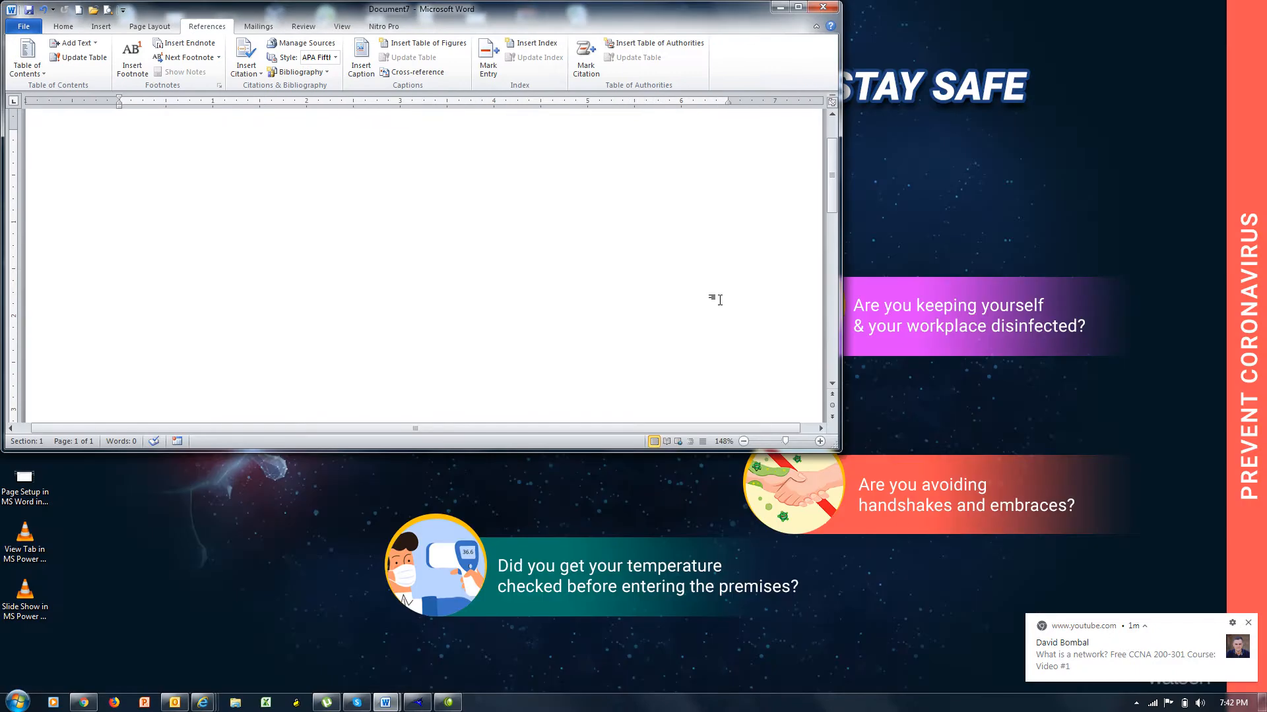
{"action": "left_click_drag", "start_coordinate": [843, 456], "coordinate": [1187, 663]}
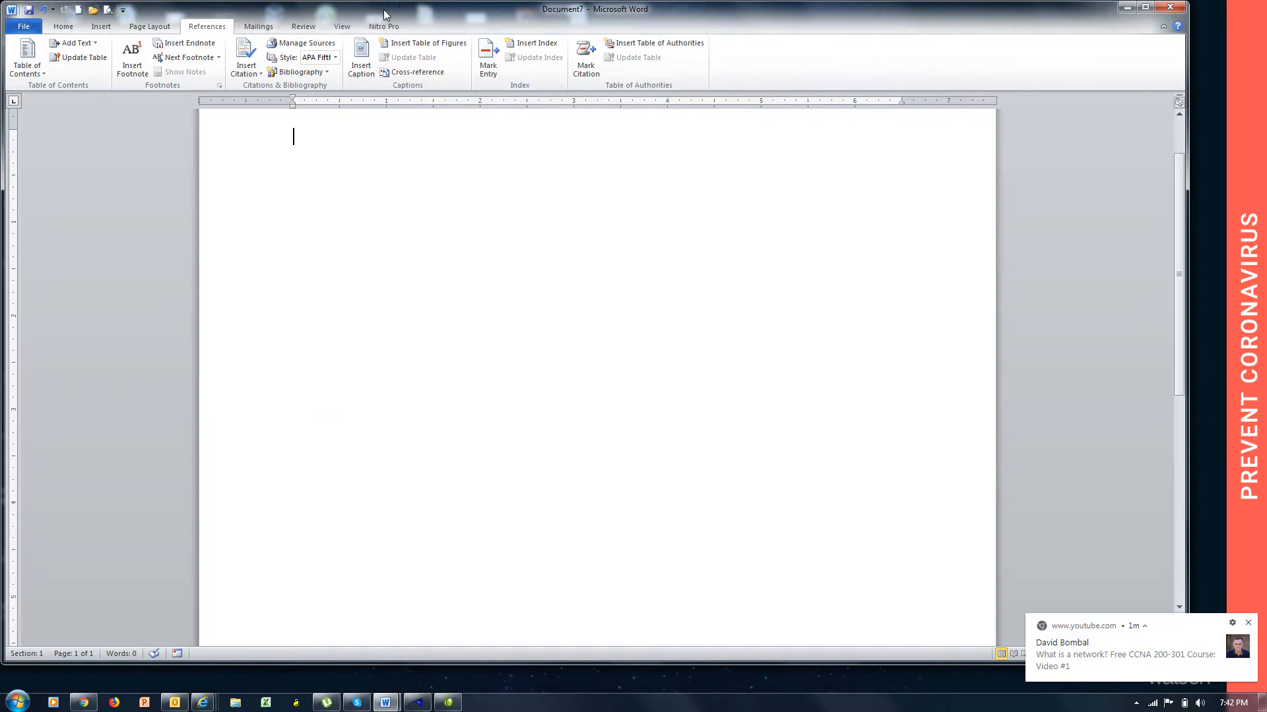
{"action": "left_click_drag", "start_coordinate": [383, 9], "coordinate": [401, 20]}
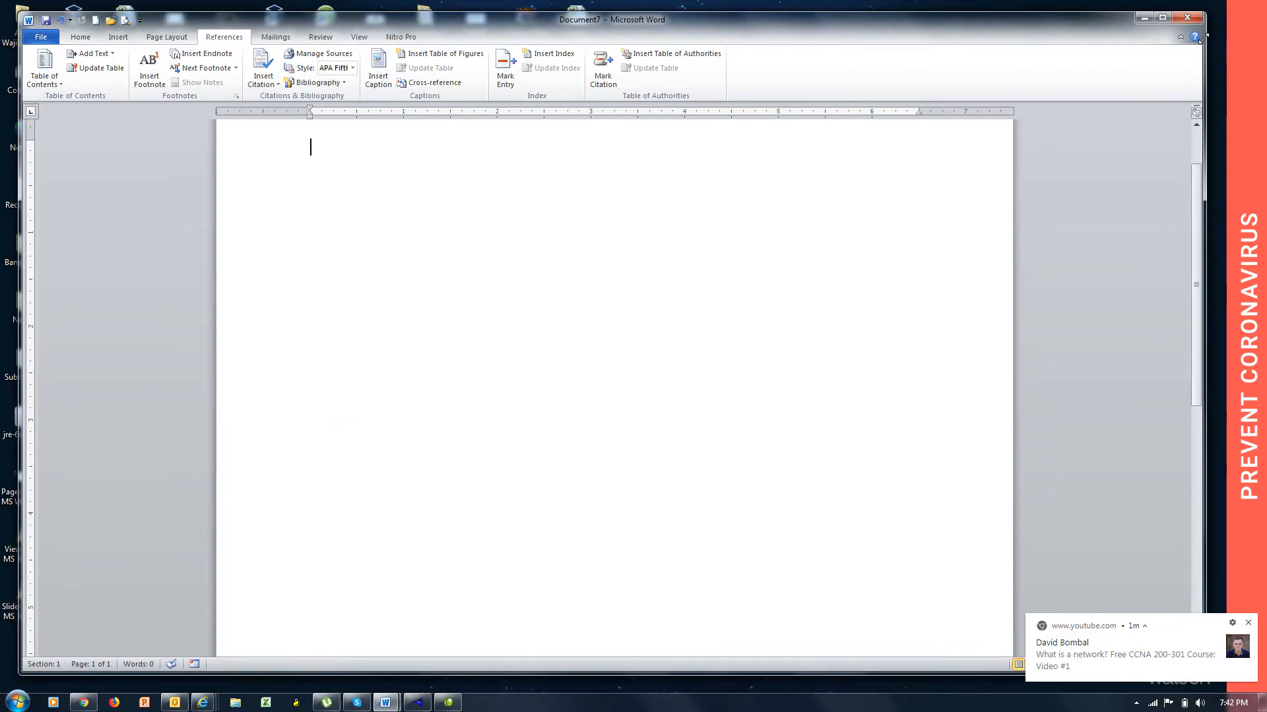
{"action": "left_click_drag", "start_coordinate": [1201, 39], "coordinate": [1234, 37]}
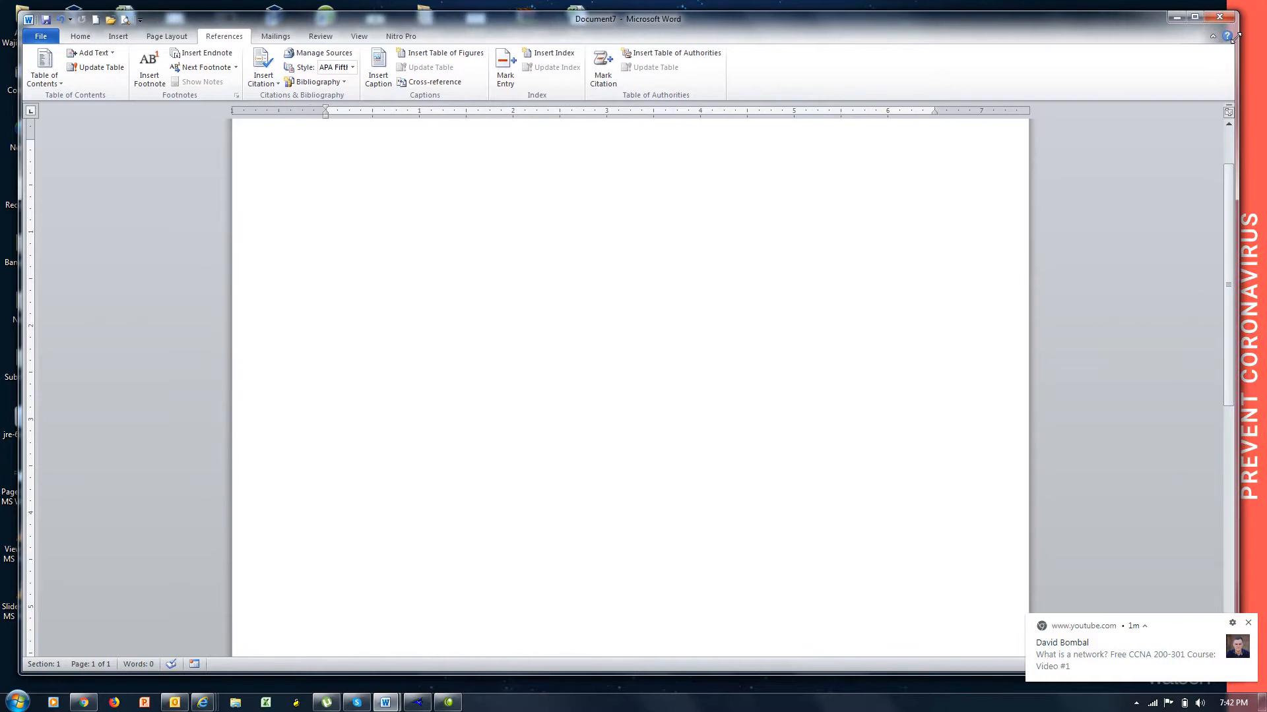
{"action": "left_click_drag", "start_coordinate": [1235, 38], "coordinate": [1212, 45]}
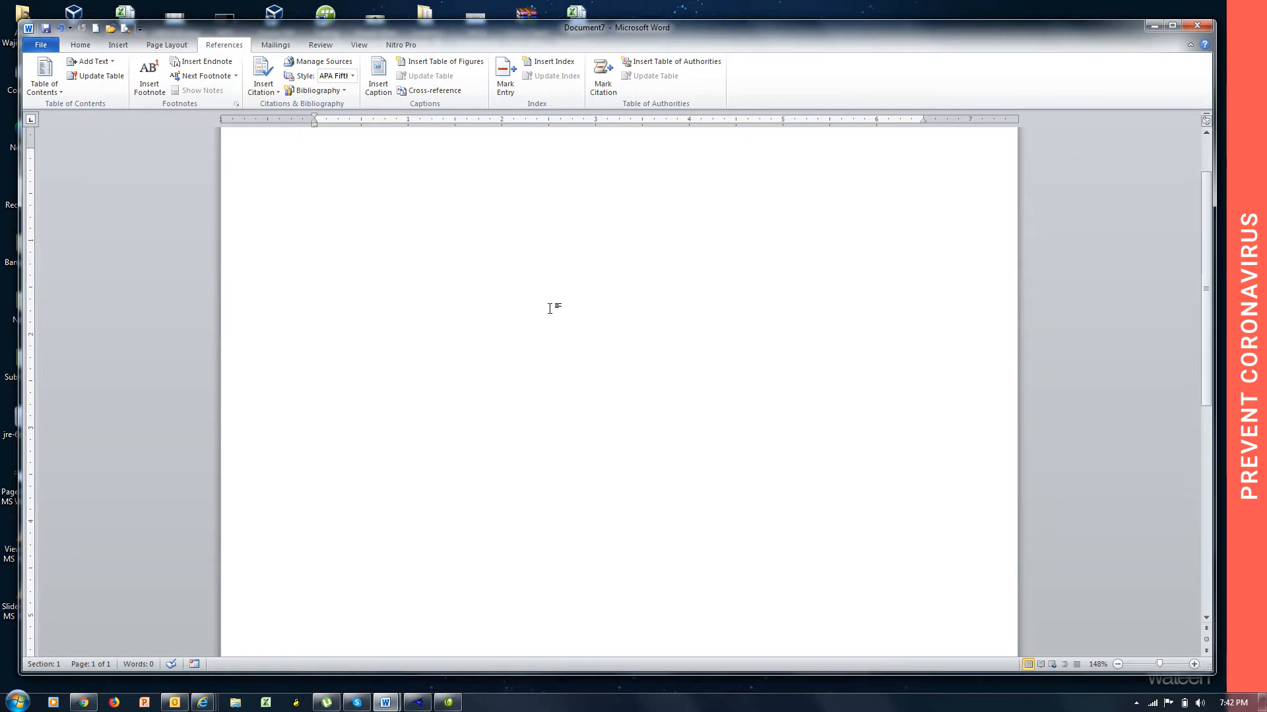
Add the heading line "China" on the first page and generate sample paragraphs below it with =rand().
{"action": "type", "text": "chai"}
{"action": "key", "text": "BackSpace"}
{"action": "key", "text": "BackSpace"}
{"action": "type", "text": "ina"}
{"action": "key", "text": "Return"}
{"action": "type", "text": "=rand()"}
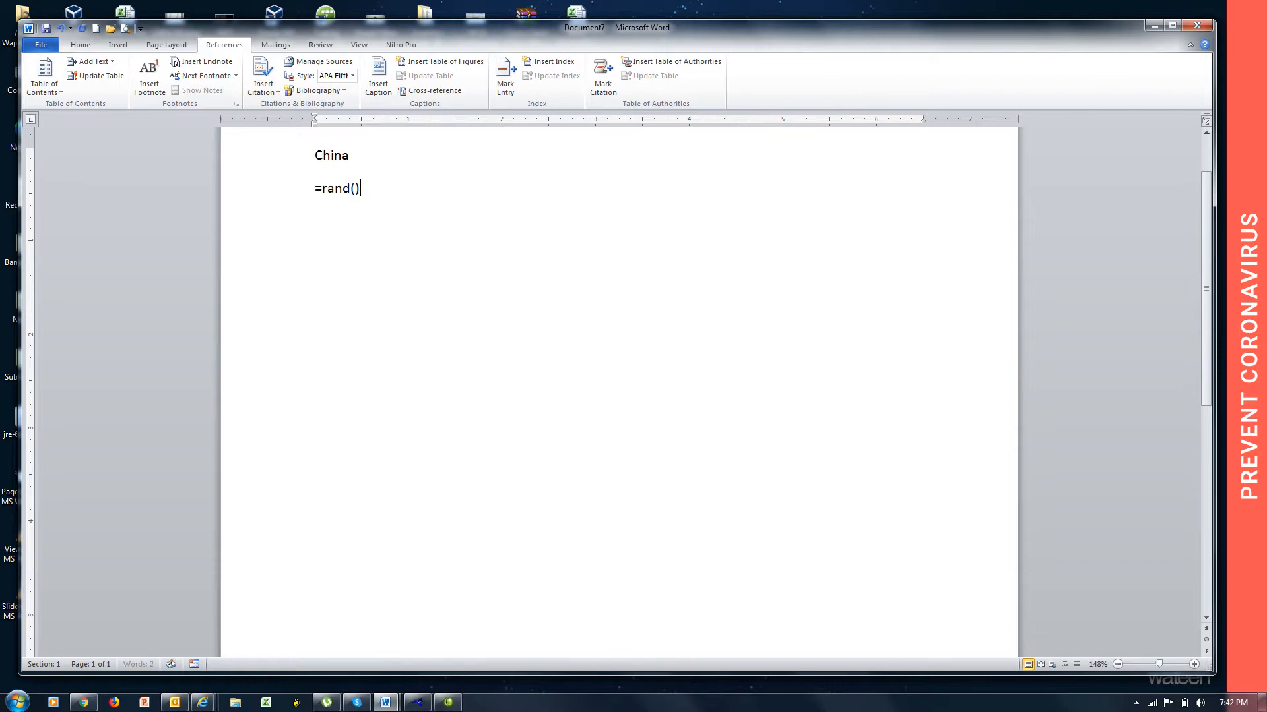
{"action": "key", "text": "Return"}
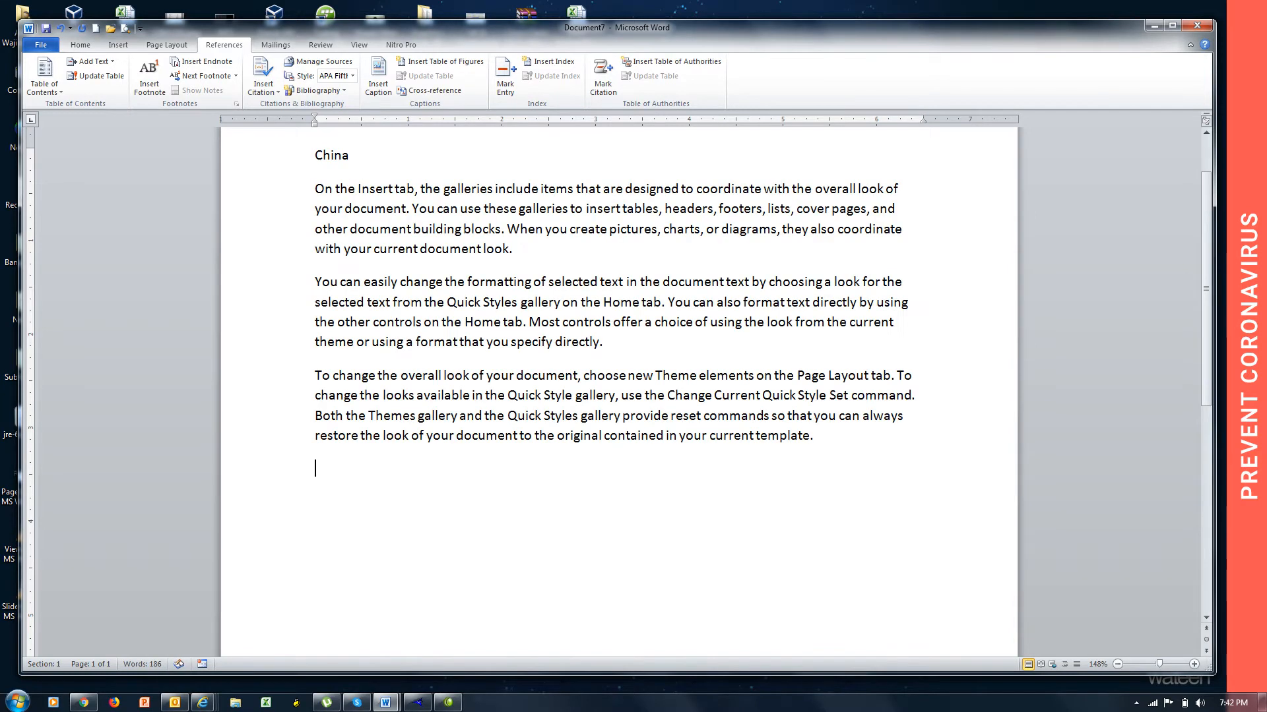
Justify all the text in the document and return the cursor to the document's end.
{"action": "key", "text": "ctrl+a"}
{"action": "key", "text": "ctrl+j"}
{"action": "key", "text": "ctrl+End"}
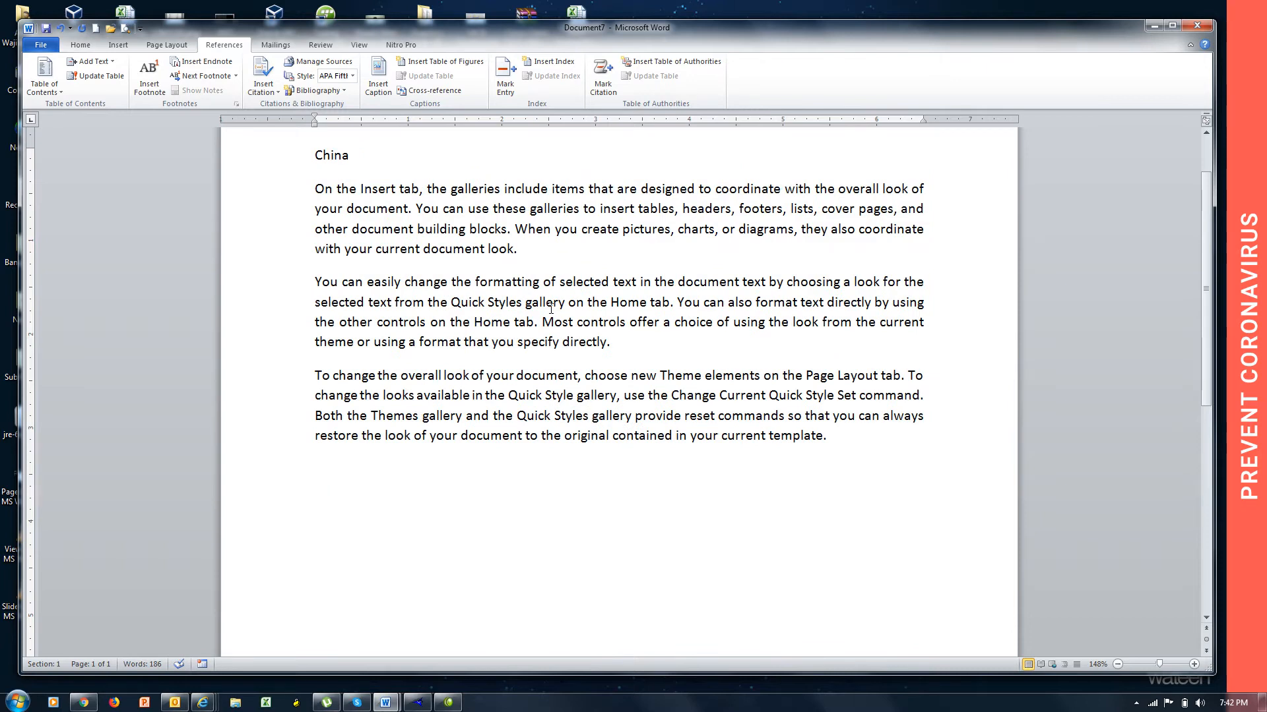
Start a new page headed "Canada" and generate sample paragraphs below it with =rand().
{"action": "key", "text": "ctrl+Return"}
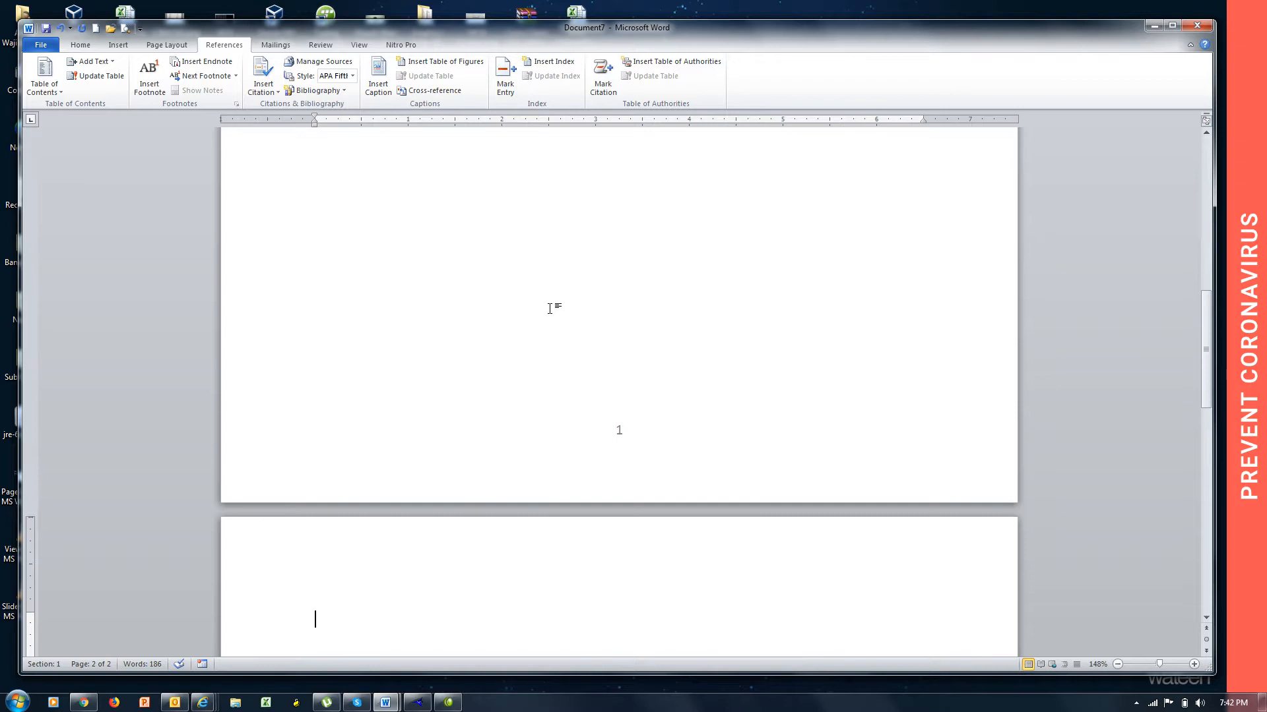
{"action": "type", "text": "Canada"}
{"action": "key", "text": "Return"}
{"action": "type", "text": "=rand()"}
{"action": "key", "text": "Return"}
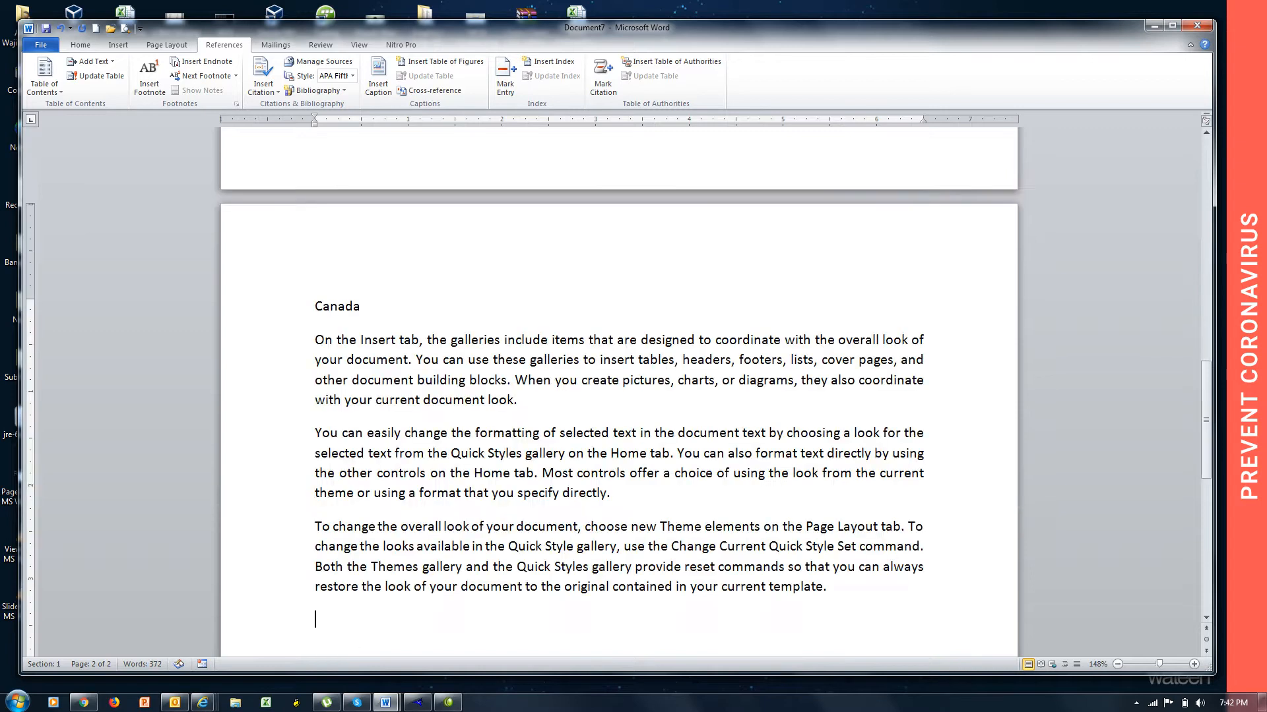
Insert a page break, head the new page "India" and fill it with =rand() sample text.
{"action": "key", "text": "ctrl+Return"}
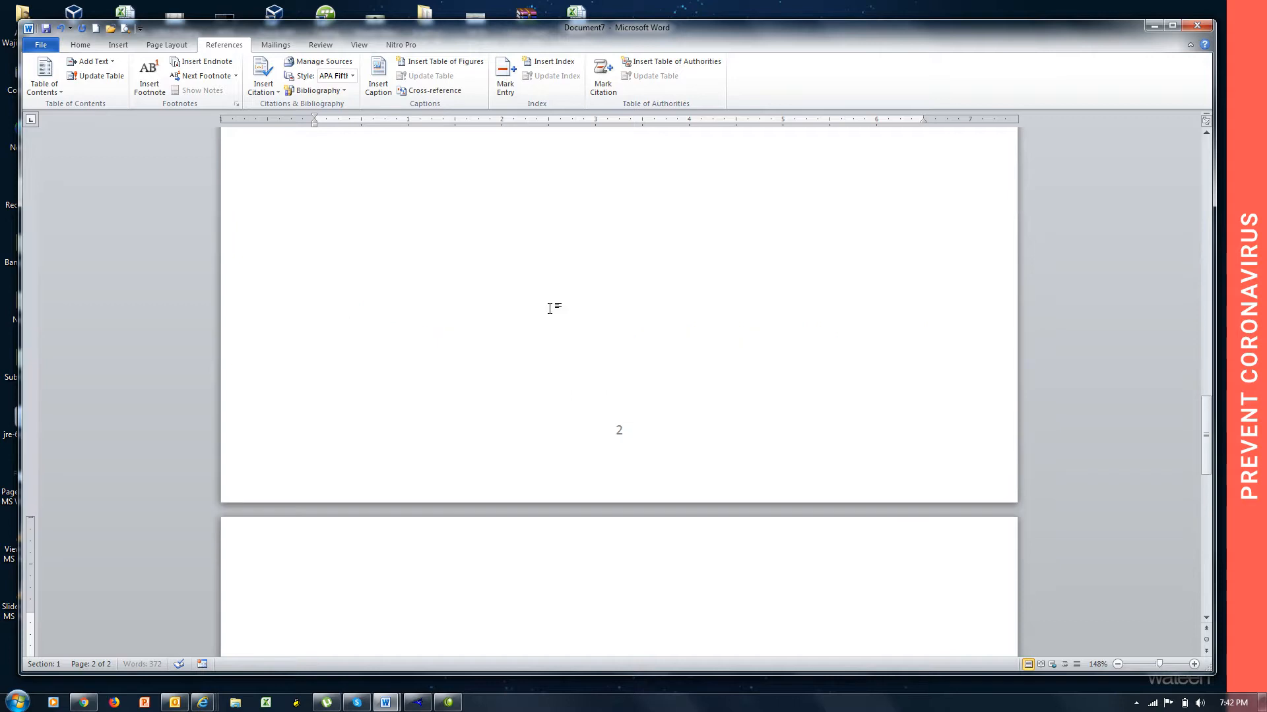
{"action": "type", "text": "india"}
{"action": "key", "text": "Return"}
{"action": "type", "text": "=rand()"}
{"action": "key", "text": "Return"}
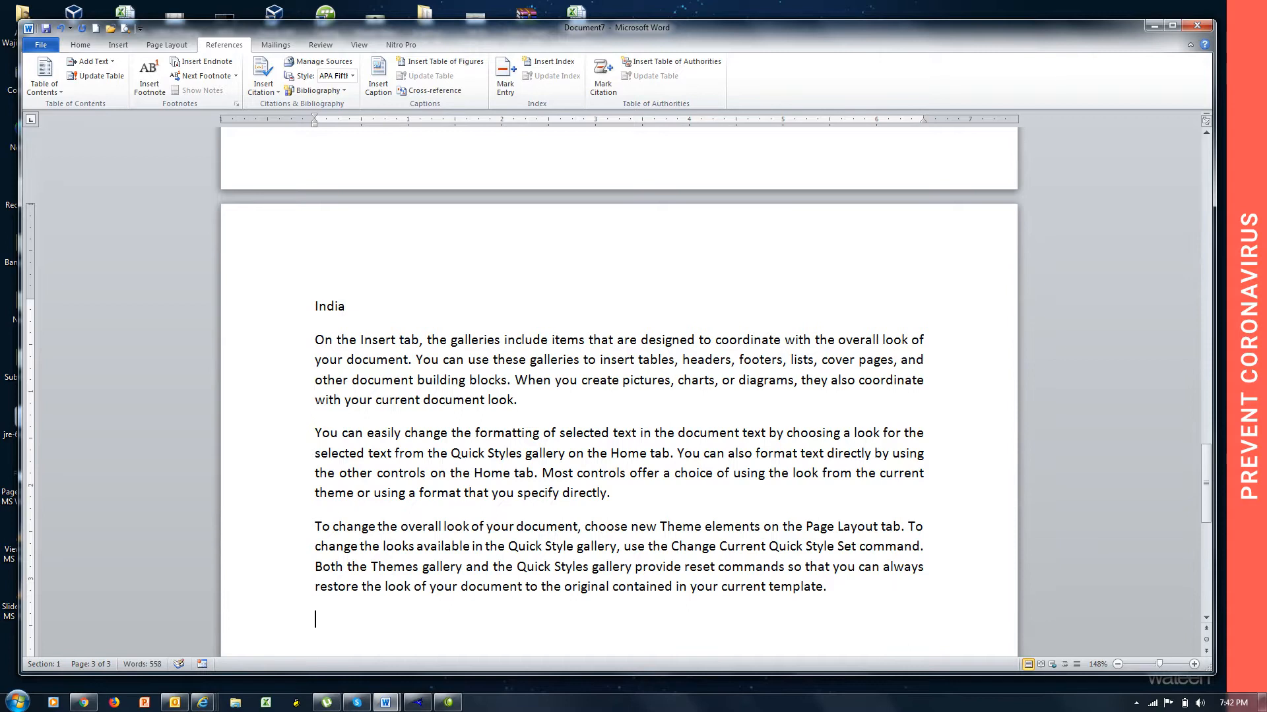
Add a page after India with the heading line "Afghanistan" and =rand() sample paragraphs.
{"action": "key", "text": "ctrl+Return"}
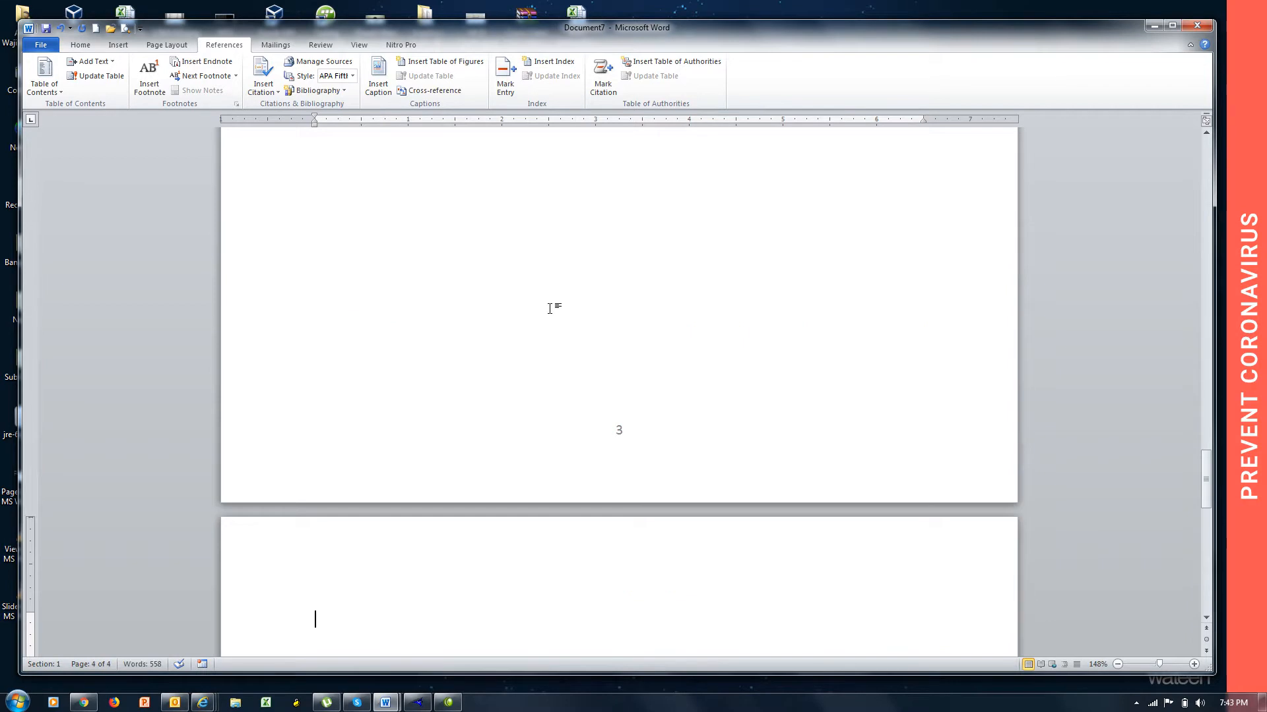
{"action": "type", "text": "afghanistan"}
{"action": "key", "text": "Return"}
{"action": "type", "text": "=rand()"}
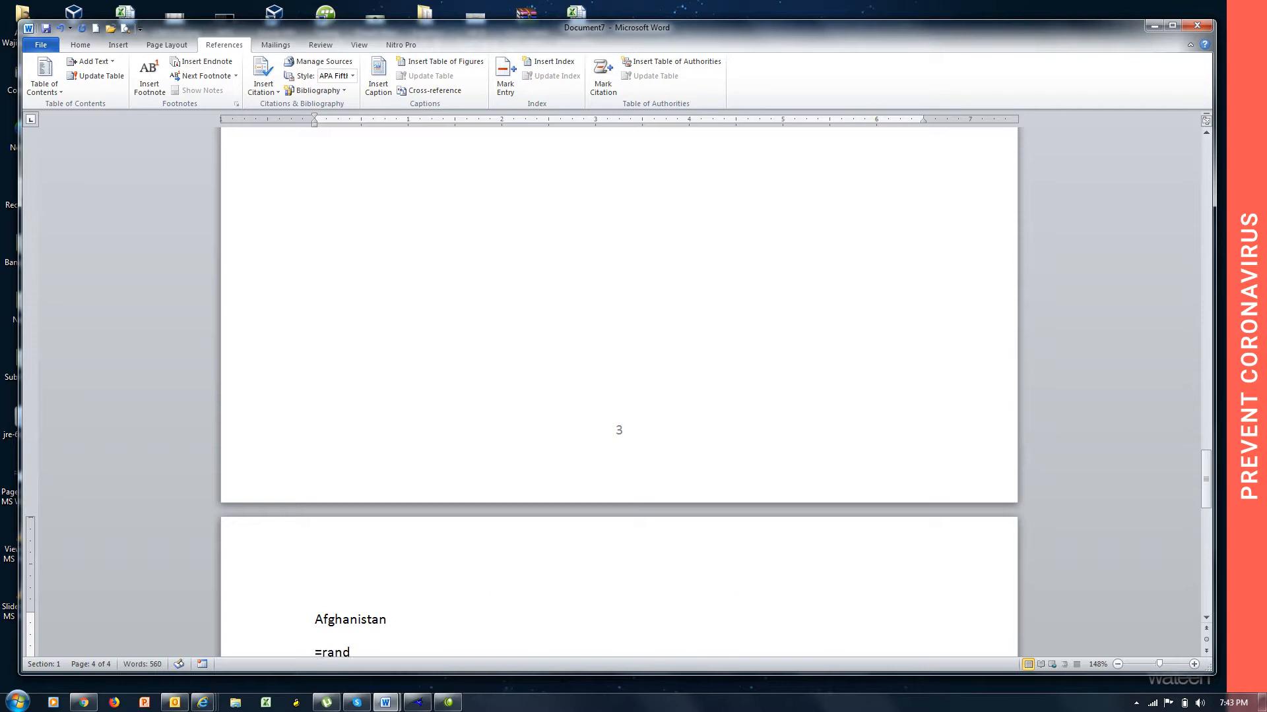
{"action": "key", "text": "Return"}
Add a page after Afghanistan with the heading line "Iran" and =rand() sample paragraphs.
{"action": "key", "text": "ctrl+Return"}
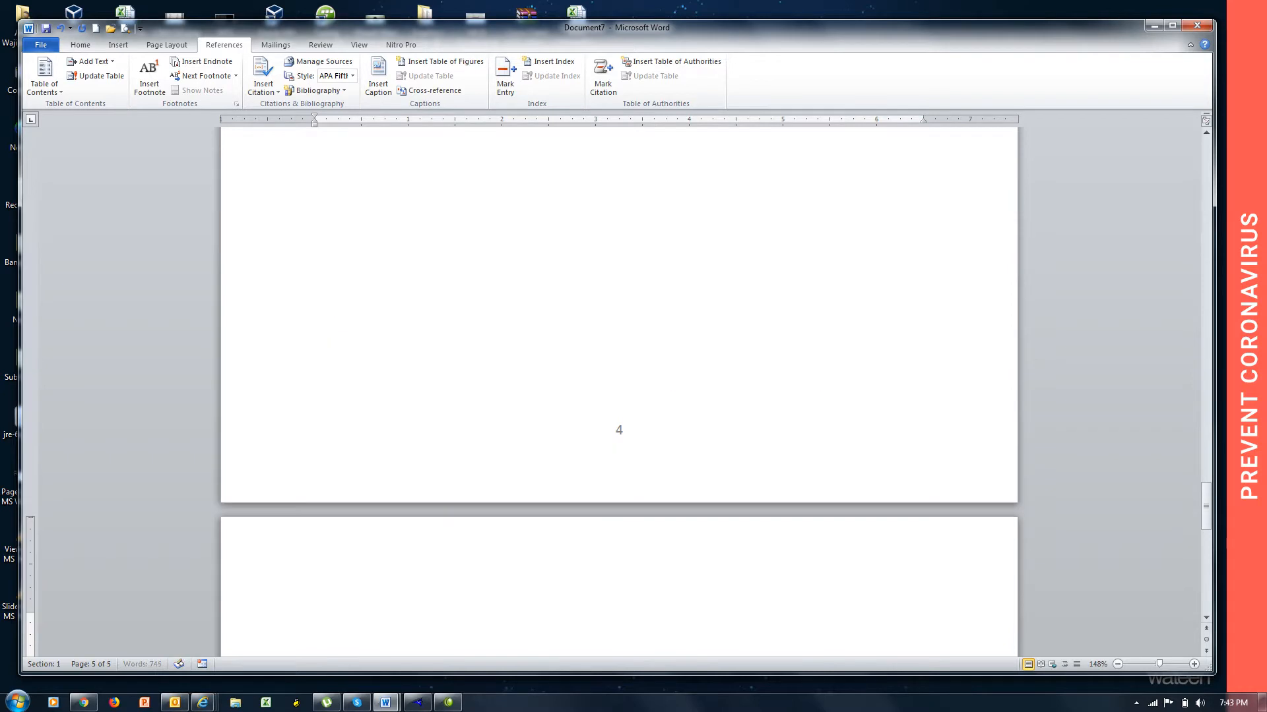
{"action": "type", "text": "Iran"}
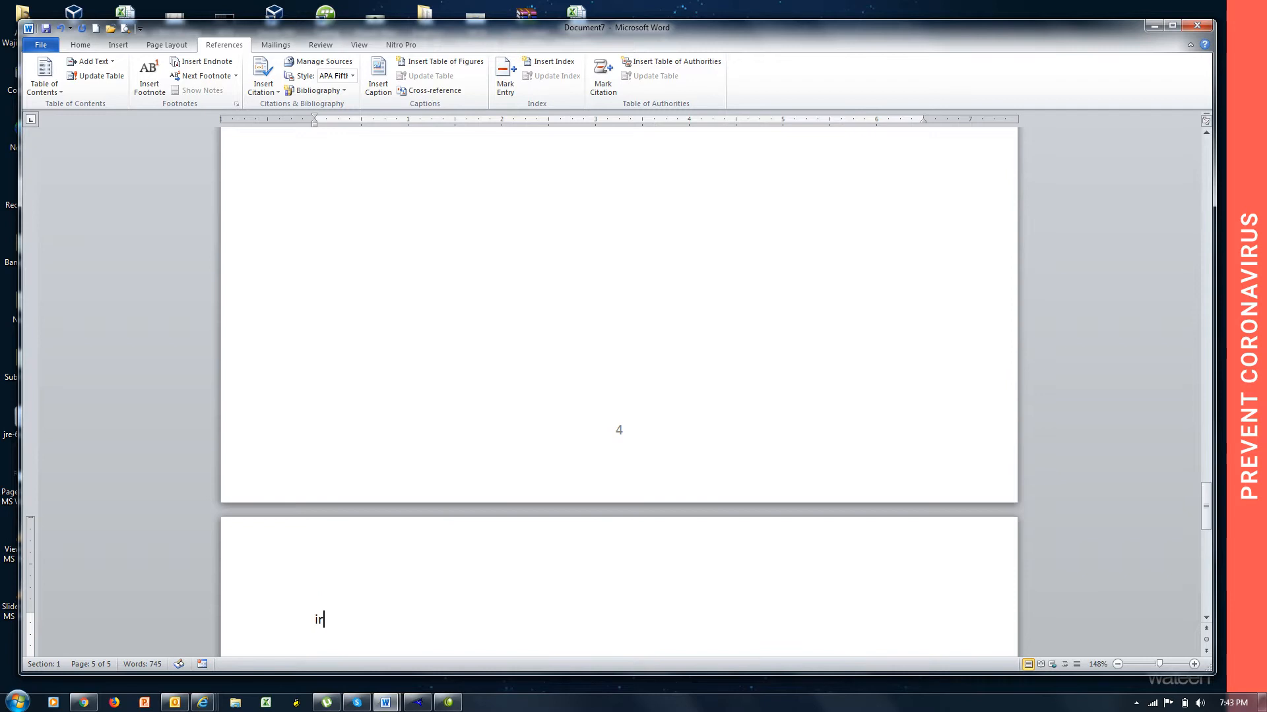
{"action": "key", "text": "Return"}
{"action": "type", "text": "=rand()"}
{"action": "key", "text": "Return"}
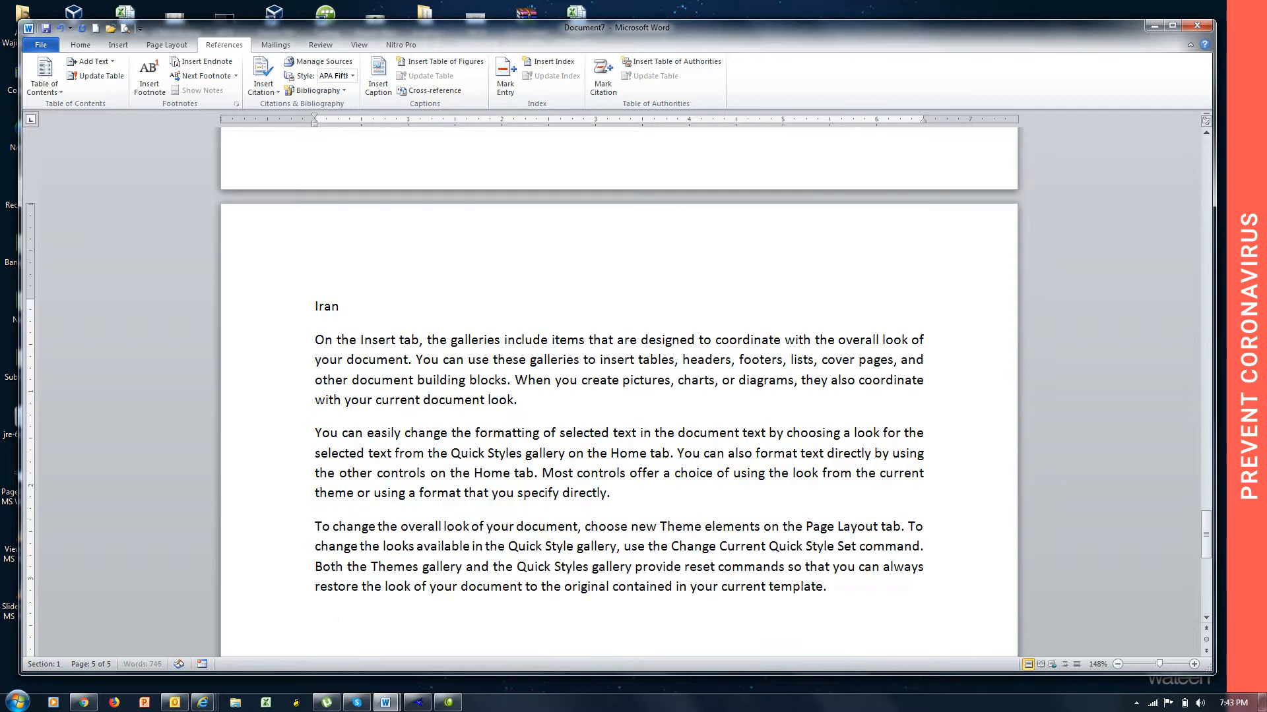
Add a page after Iran with the heading line "Russia" and =rand() sample paragraphs.
{"action": "key", "text": "ctrl+Return"}
{"action": "type", "text": "Russia"}
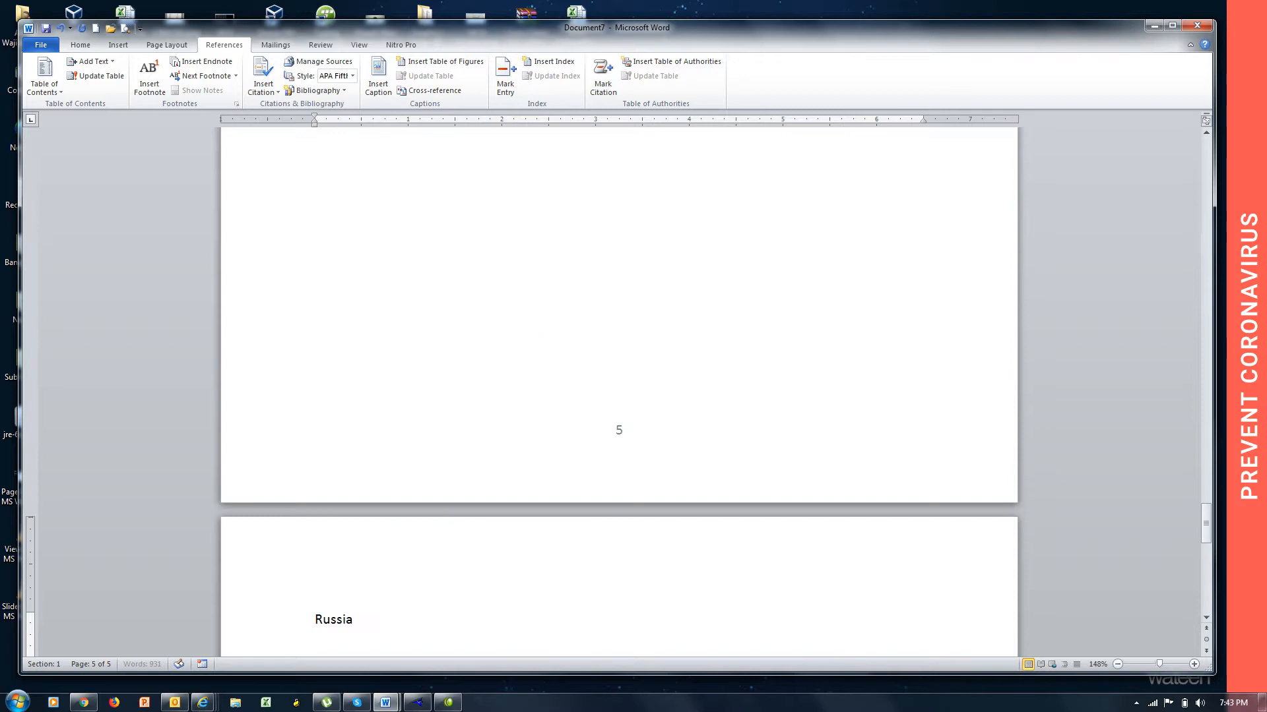
{"action": "key", "text": "Return"}
{"action": "type", "text": "=rand()"}
{"action": "key", "text": "Return"}
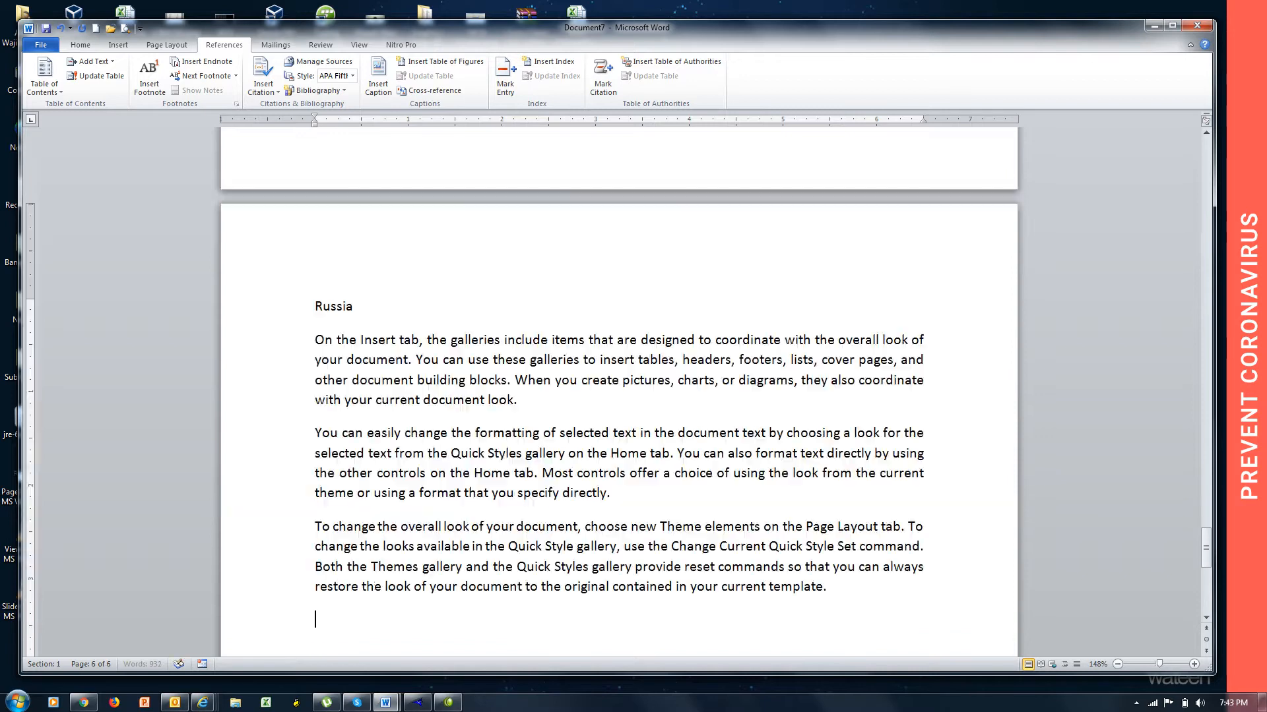
Add a page after Russia with the heading line "Bangladesh" and =rand() sample paragraphs.
{"action": "key", "text": "ctrl+Return"}
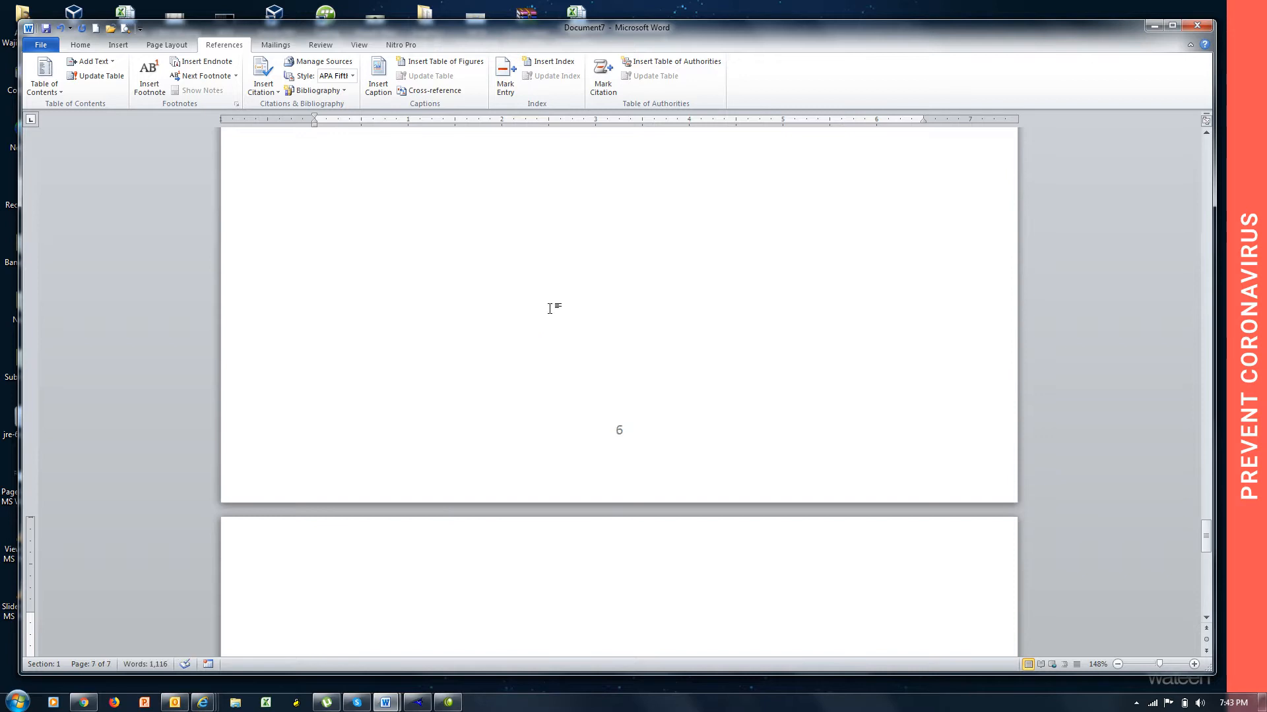
{"action": "type", "text": "Bangl"}
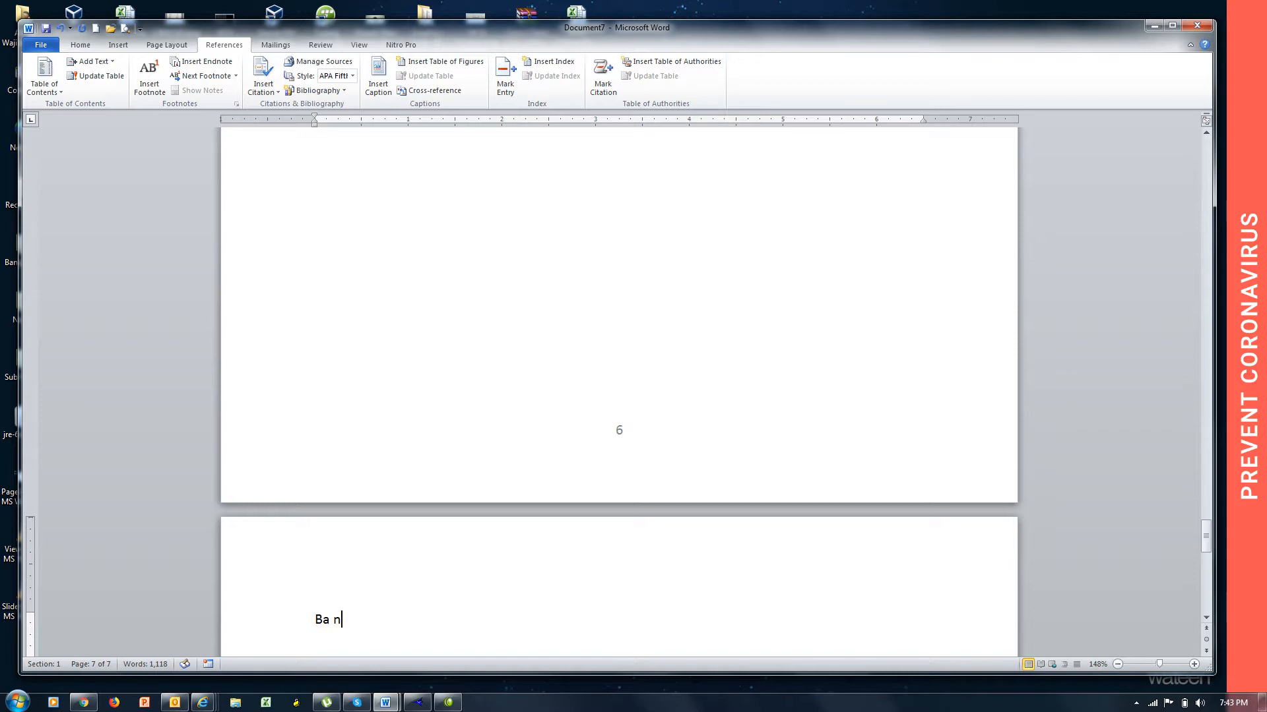
{"action": "type", "text": "adesh"}
{"action": "key", "text": "Return"}
{"action": "type", "text": "=rand()"}
{"action": "key", "text": "Return"}
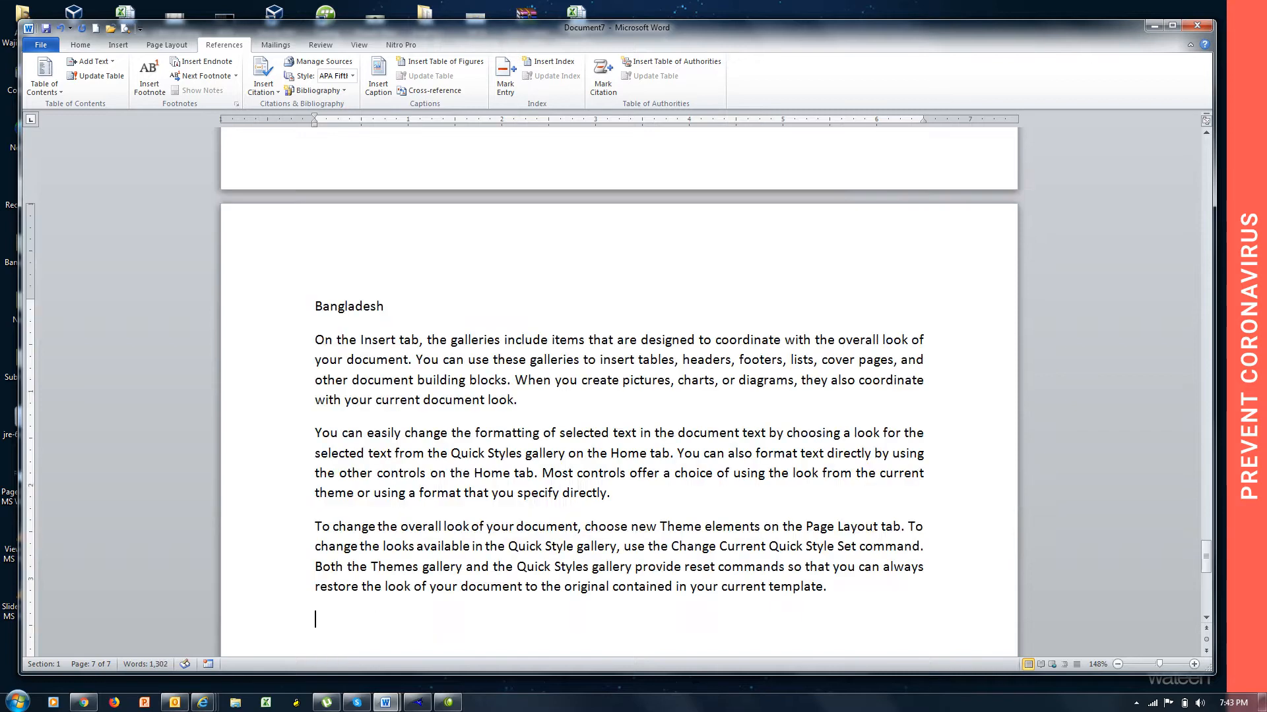
Add a page after Bangladesh with the heading line "Sri Lanka" and =rand() sample paragraphs.
{"action": "key", "text": "ctrl+Return"}
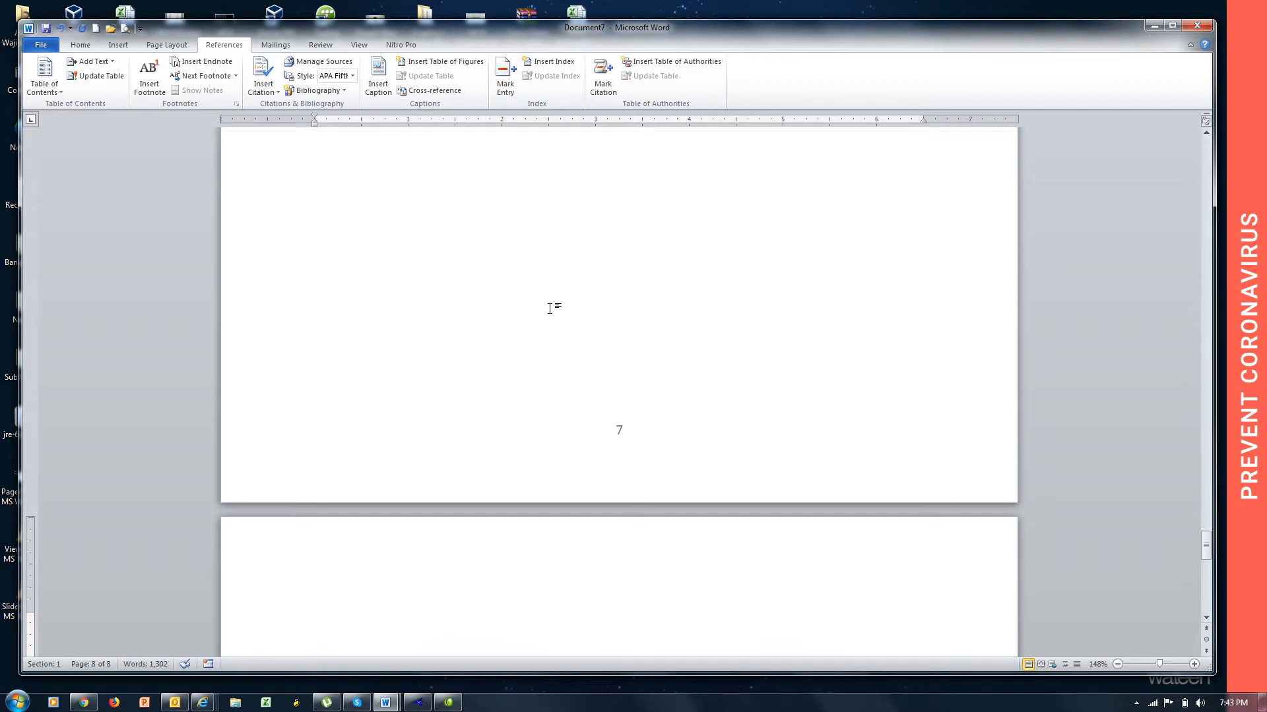
{"action": "type", "text": "Sri Lanka"}
{"action": "key", "text": "Return"}
{"action": "type", "text": "=rand"}
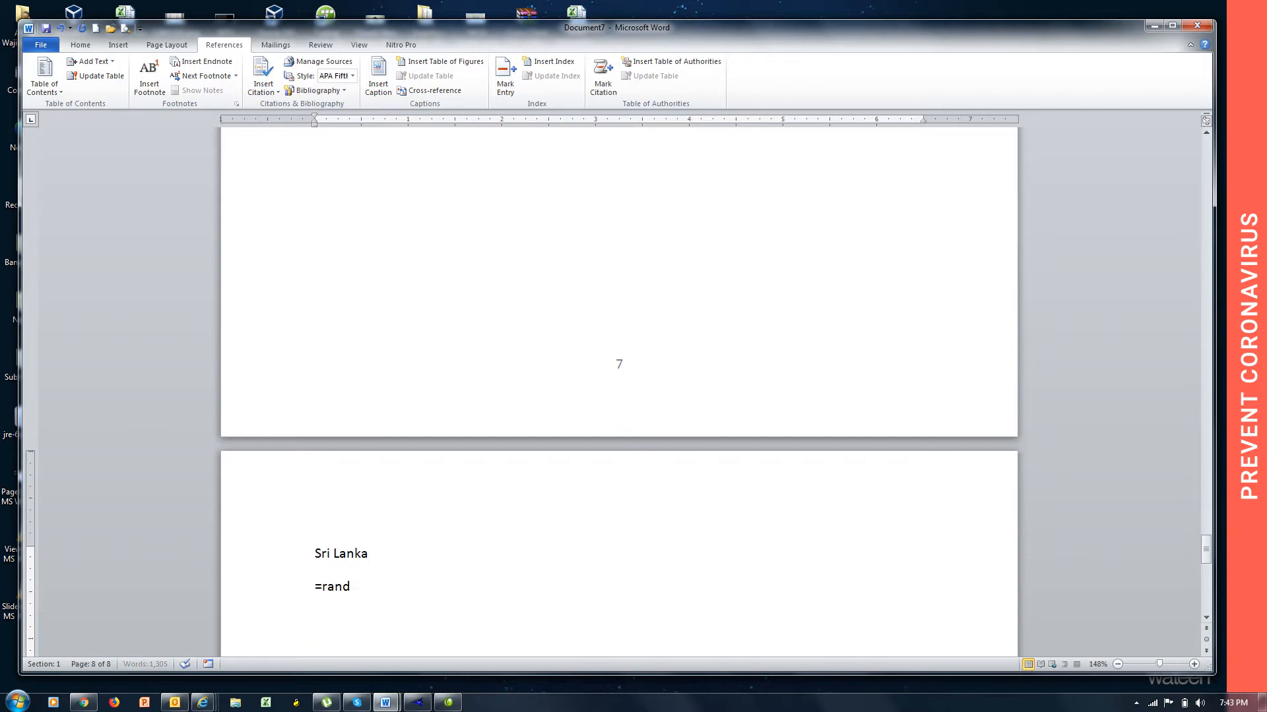
{"action": "type", "text": "()"}
{"action": "key", "text": "Return"}
Add a page after Sri Lanka with the heading line "Japan" and =rand() sample paragraphs.
{"action": "key", "text": "ctrl+Return"}
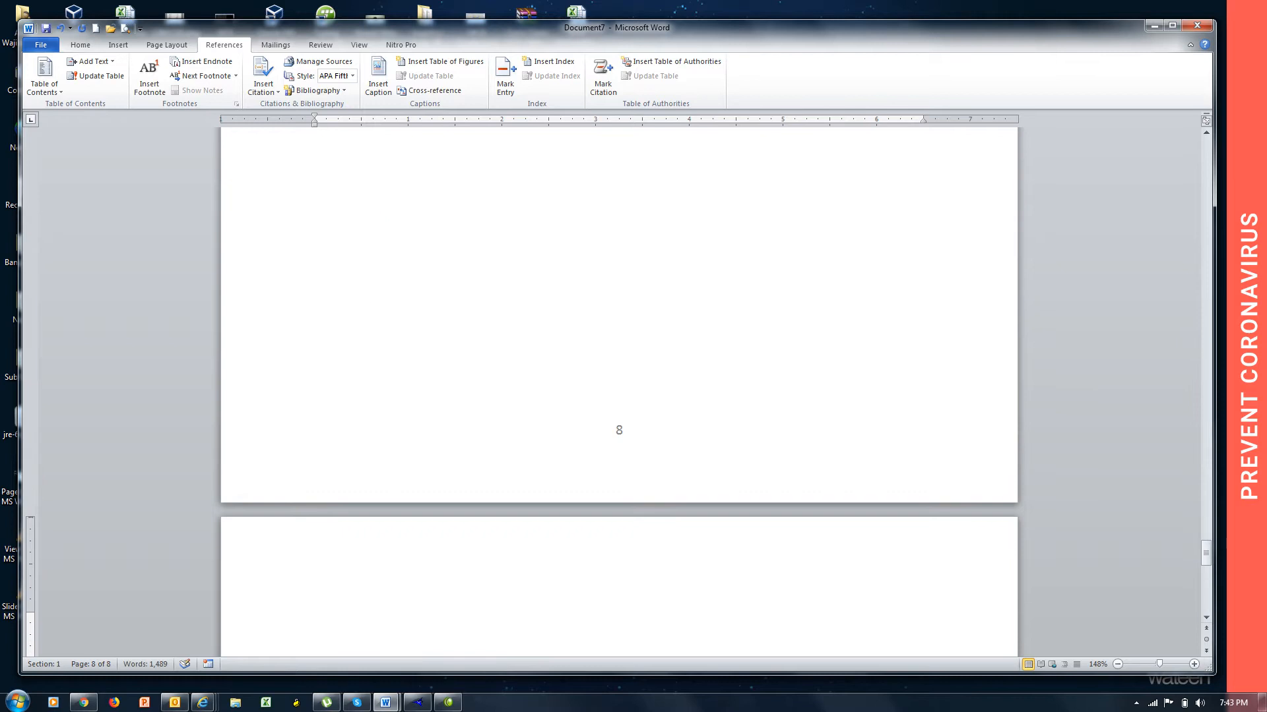
{"action": "type", "text": "Japan"}
{"action": "key", "text": "Return"}
Add a page after Japan with the heading line "Pakistan" and =rand() sample paragraphs.
{"action": "type", "text": "=rand()"}
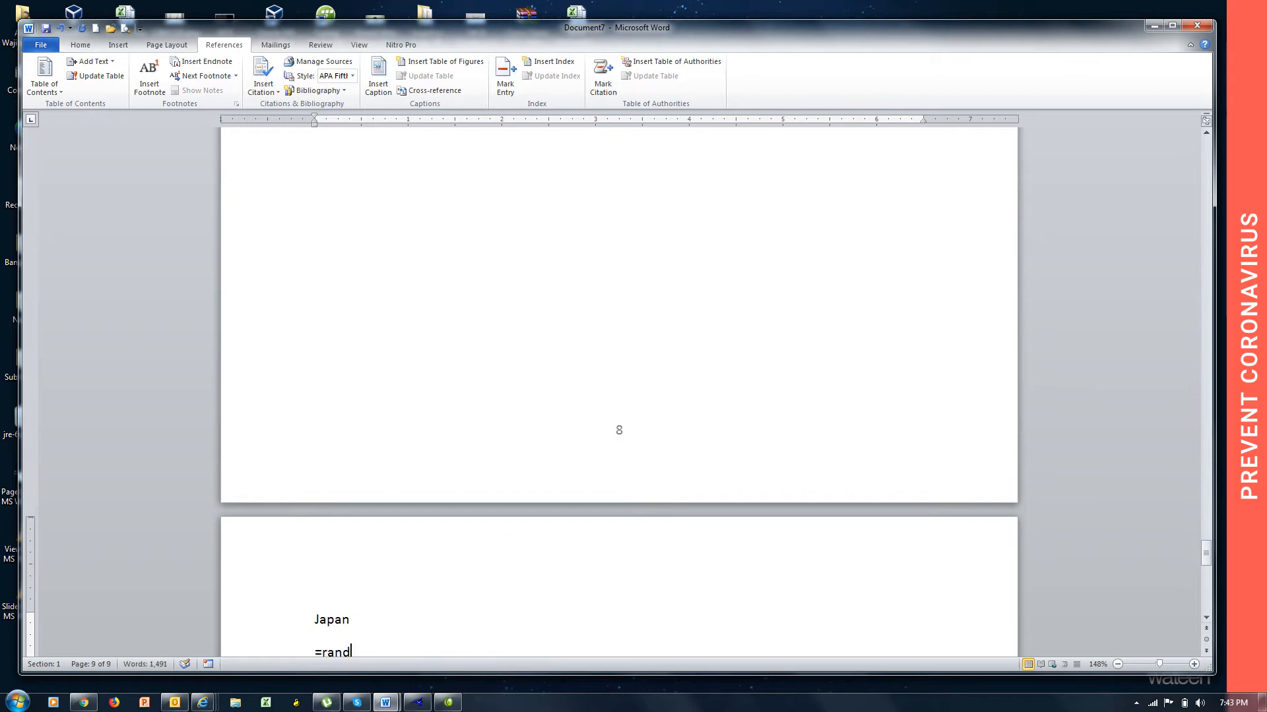
{"action": "key", "text": "Return"}
{"action": "key", "text": "ctrl+Return"}
{"action": "type", "text": "Pa"}
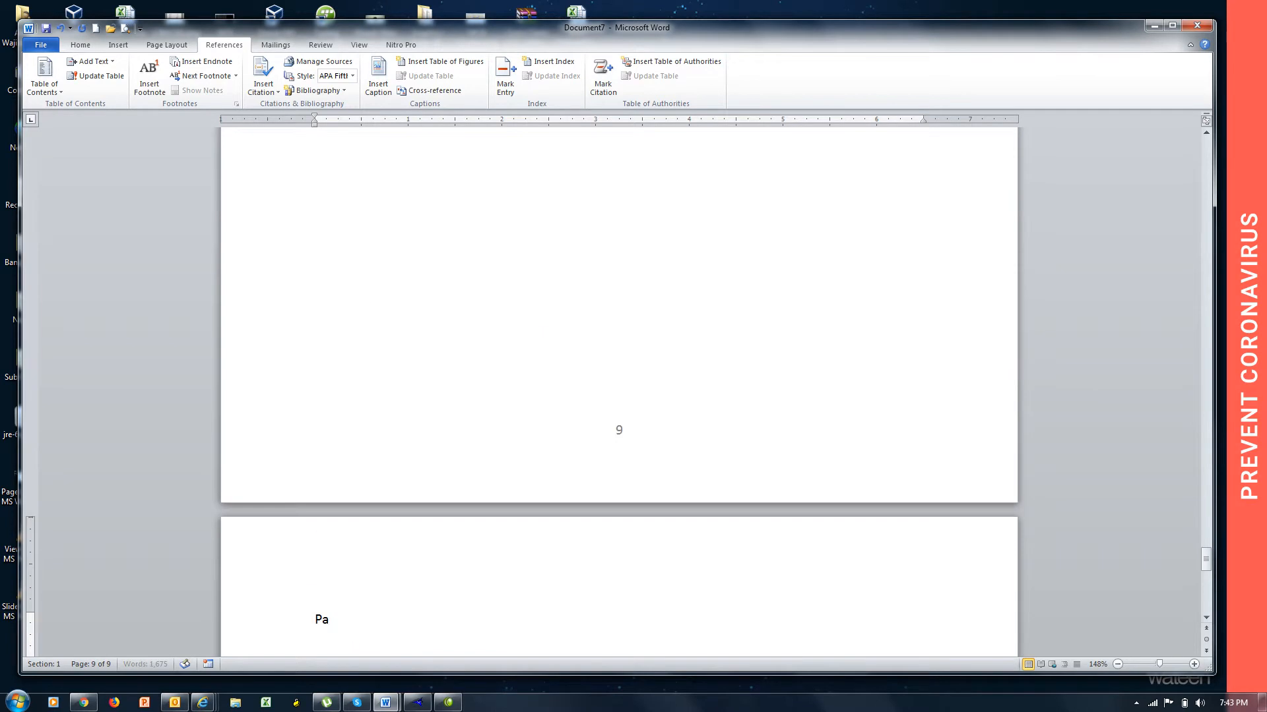
{"action": "type", "text": "kistan"}
{"action": "key", "text": "Return"}
{"action": "type", "text": "=ran"}
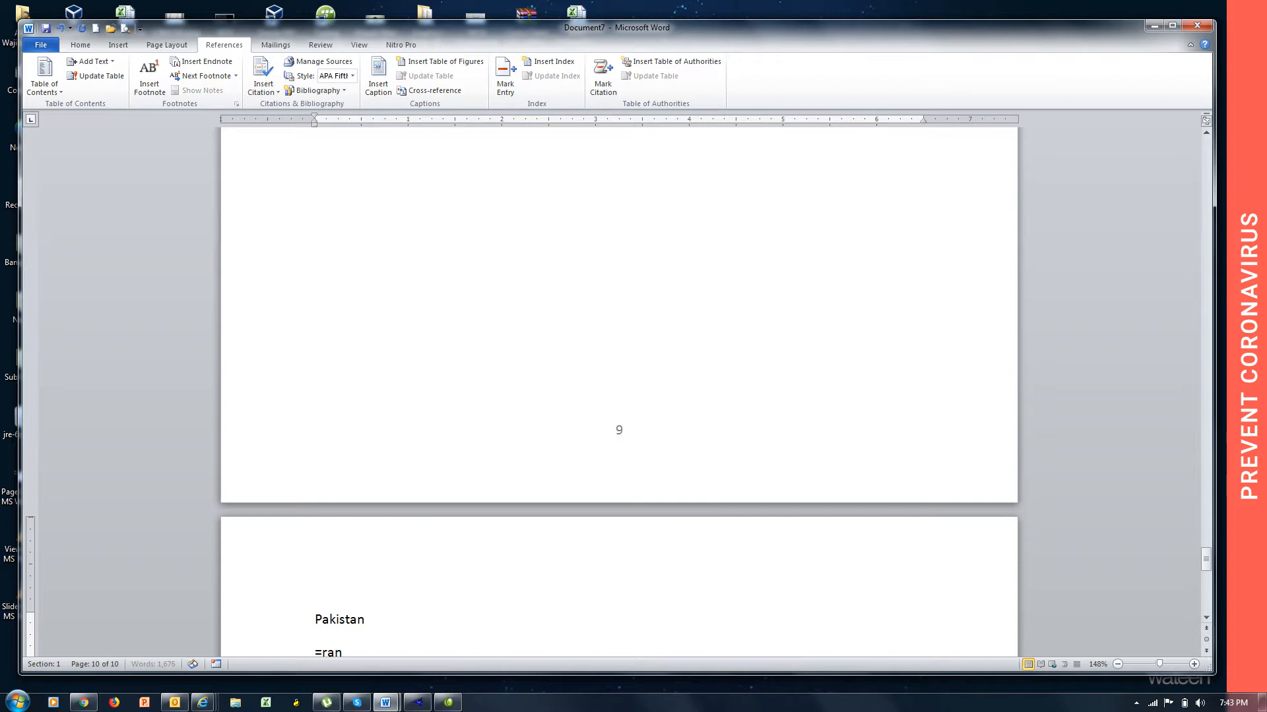
{"action": "type", "text": "d()"}
{"action": "key", "text": "Return"}
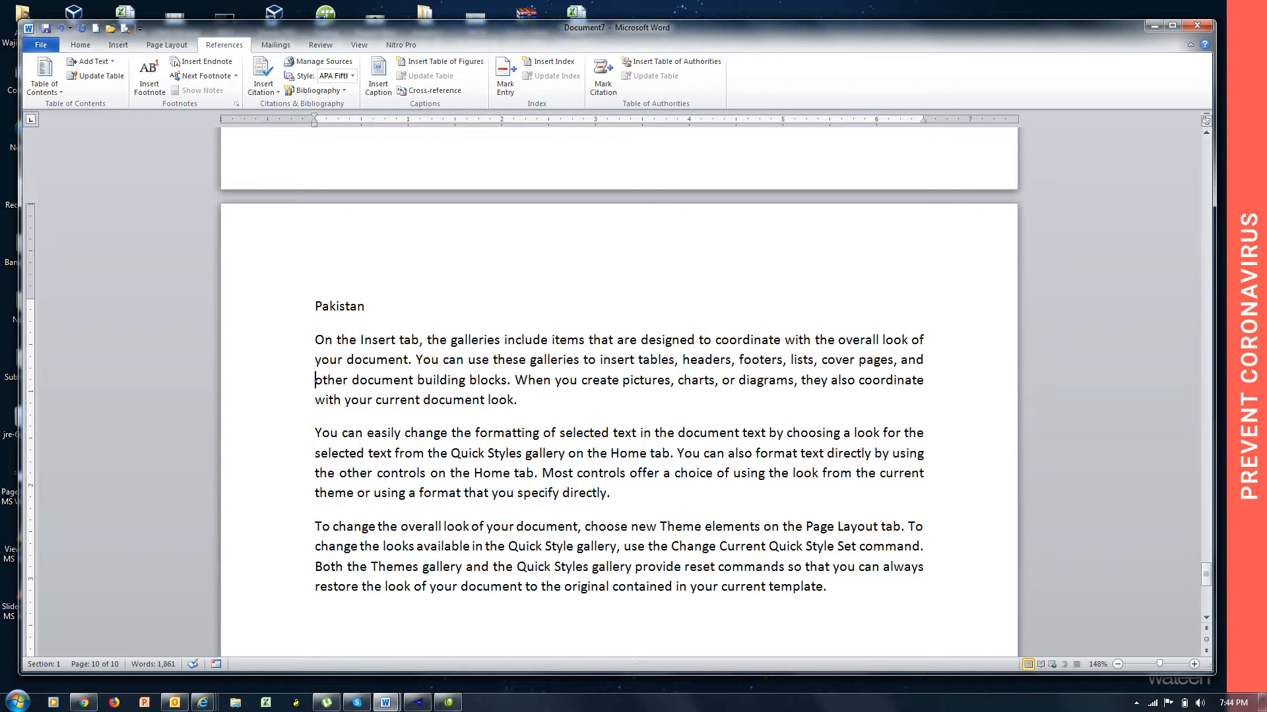
Review the country pages from Pakistan back towards the beginning of the document, checking each heading line and its sample text.
{"action": "key", "text": "Up"}
{"action": "key", "text": "Up"}
{"action": "key", "text": "Up"}
{"action": "key", "text": "Up"}
{"action": "key", "text": "Up"}
{"action": "key", "text": "Up"}
{"action": "key", "text": "Up"}
{"action": "key", "text": "Up"}
{"action": "key", "text": "Up"}
{"action": "key", "text": "Up"}
{"action": "key", "text": "Up"}
{"action": "key", "text": "Up"}
{"action": "key", "text": "Up"}
{"action": "key", "text": "Up"}
{"action": "key", "text": "Up"}
{"action": "key", "text": "Up"}
{"action": "key", "text": "Up"}
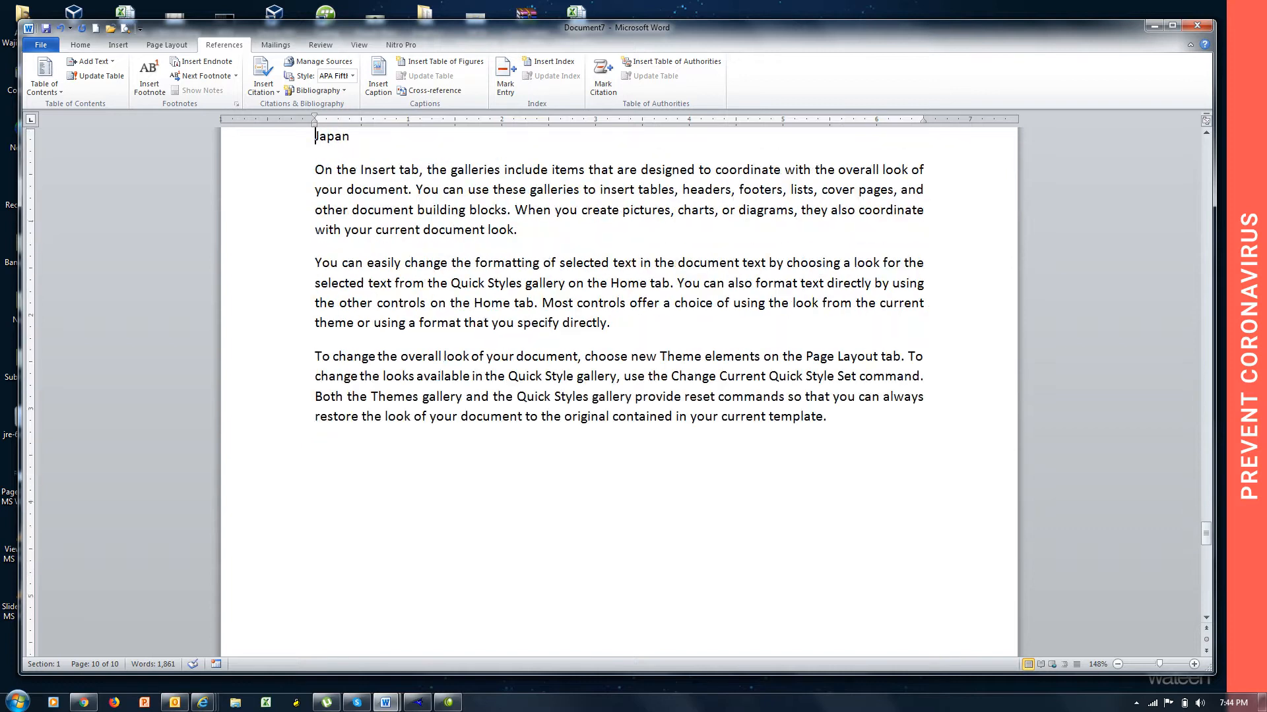
{"action": "key", "text": "Up"}
{"action": "key", "text": "Up"}
{"action": "key", "text": "Up"}
{"action": "key", "text": "Up"}
{"action": "key", "text": "Up"}
{"action": "key", "text": "Up"}
{"action": "key", "text": "Up"}
{"action": "key", "text": "Up"}
{"action": "key", "text": "Up"}
{"action": "key", "text": "Up"}
{"action": "key", "text": "Up"}
{"action": "key", "text": "Up"}
{"action": "key", "text": "Up"}
{"action": "key", "text": "Up"}
{"action": "key", "text": "Up"}
{"action": "key", "text": "Up"}
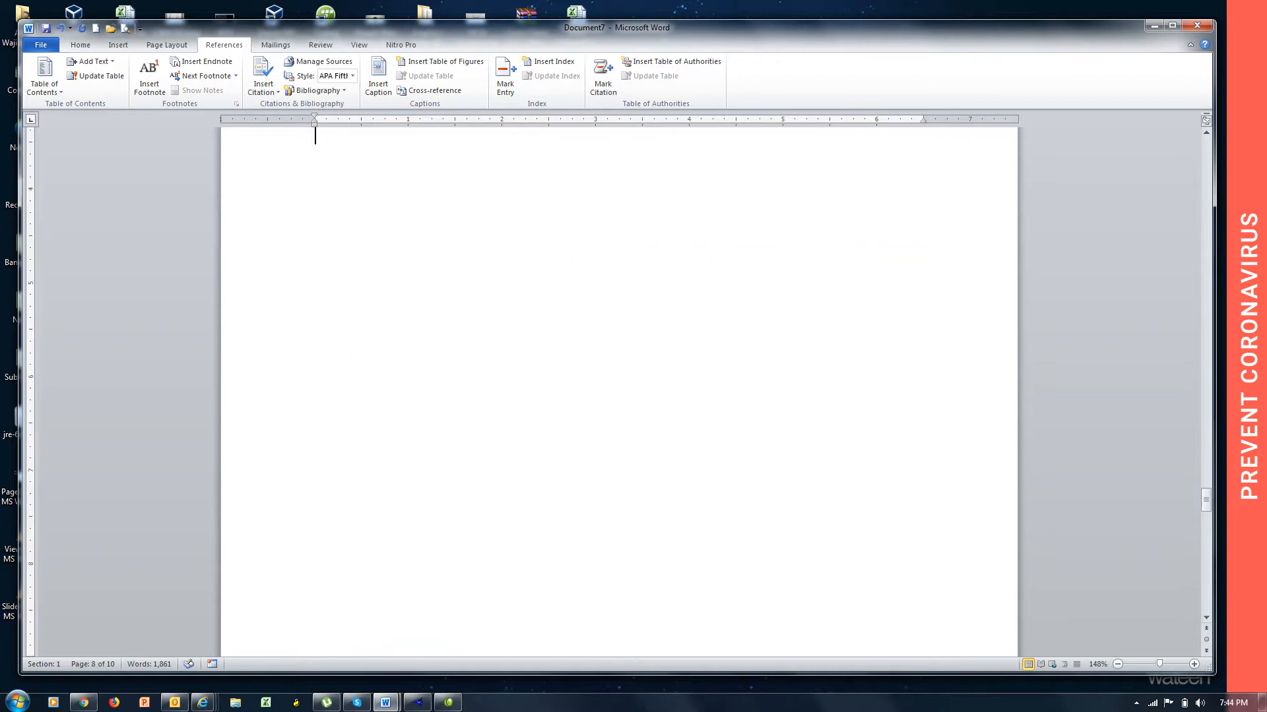
{"action": "key", "text": "Up"}
{"action": "key", "text": "Up"}
{"action": "key", "text": "Up"}
{"action": "key", "text": "Up"}
{"action": "key", "text": "Up"}
{"action": "key", "text": "Up"}
{"action": "key", "text": "Up"}
{"action": "key", "text": "Up"}
{"action": "key", "text": "Up"}
{"action": "key", "text": "Up"}
{"action": "key", "text": "Down"}
{"action": "key", "text": "Down"}
{"action": "key", "text": "Down"}
{"action": "key", "text": "Down"}
{"action": "key", "text": "Down"}
{"action": "key", "text": "Down"}
{"action": "key", "text": "Down"}
{"action": "key", "text": "Down"}
{"action": "key", "text": "Down"}
{"action": "key", "text": "Down"}
{"action": "key", "text": "Down"}
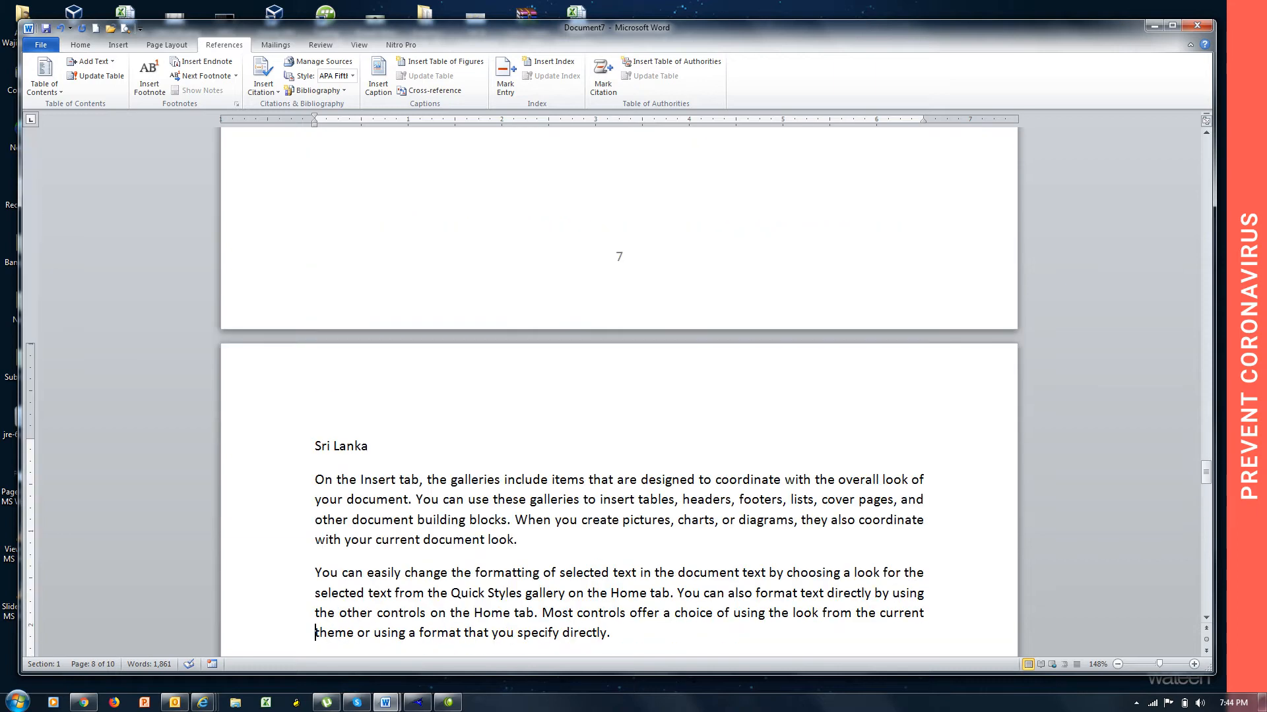
{"action": "key", "text": "Down"}
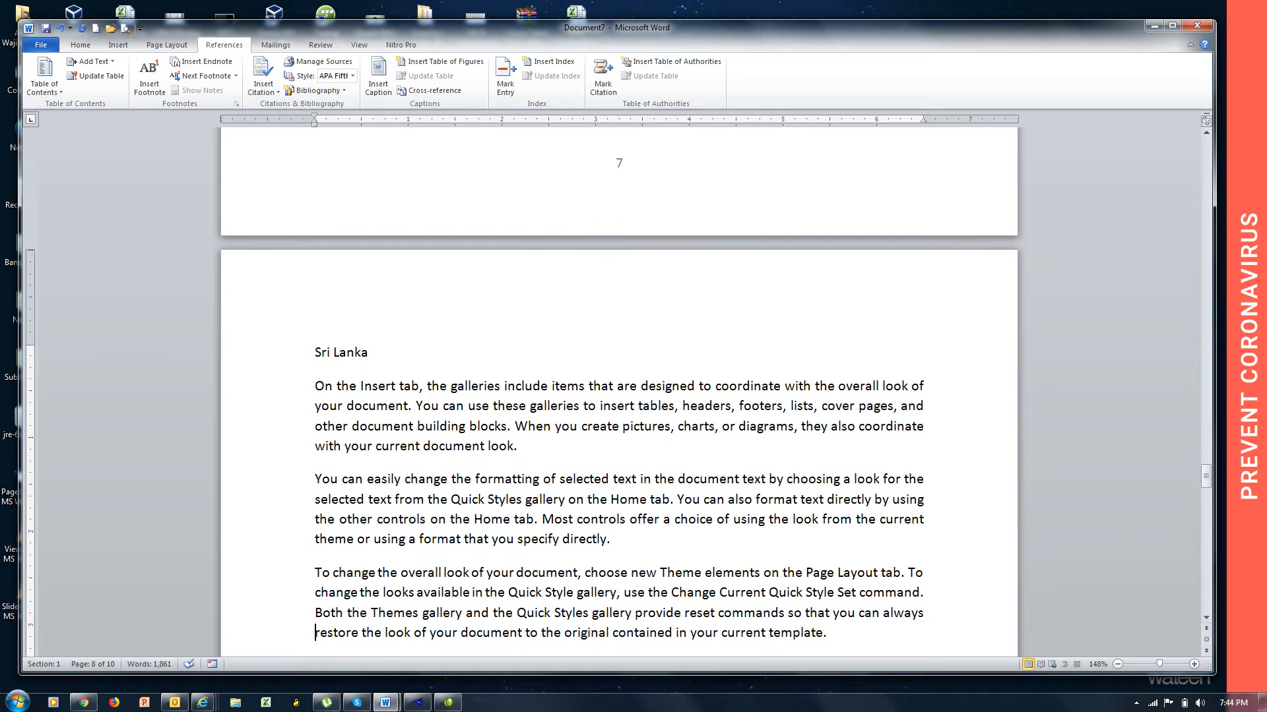
{"action": "key", "text": "Down"}
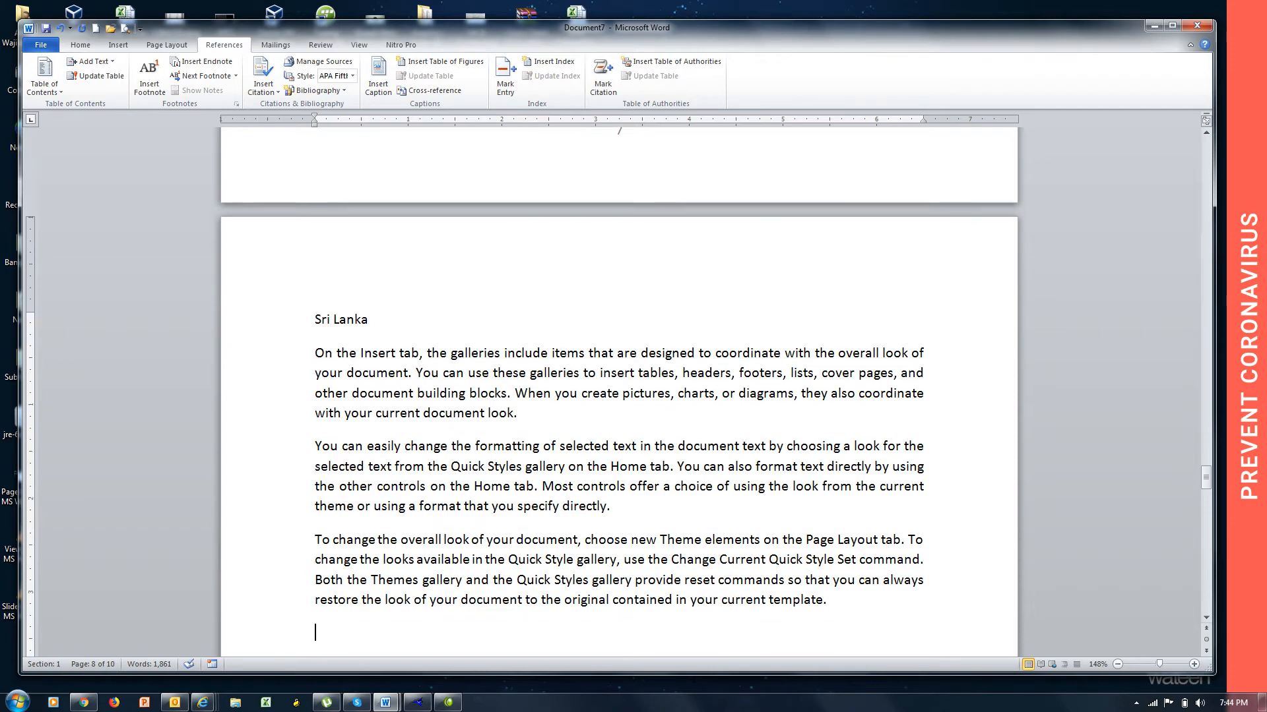
{"action": "key", "text": "Up"}
{"action": "key", "text": "Up"}
{"action": "key", "text": "Up"}
{"action": "key", "text": "Up"}
{"action": "key", "text": "Up"}
{"action": "key", "text": "Up"}
{"action": "key", "text": "Up"}
{"action": "key", "text": "Up"}
{"action": "key", "text": "Up"}
{"action": "key", "text": "Up"}
{"action": "key", "text": "Up"}
{"action": "key", "text": "Up"}
{"action": "key", "text": "Up"}
{"action": "key", "text": "Up"}
{"action": "key", "text": "Up"}
{"action": "key", "text": "Up"}
{"action": "key", "text": "Up"}
{"action": "key", "text": "Up"}
{"action": "key", "text": "Up"}
{"action": "key", "text": "Up"}
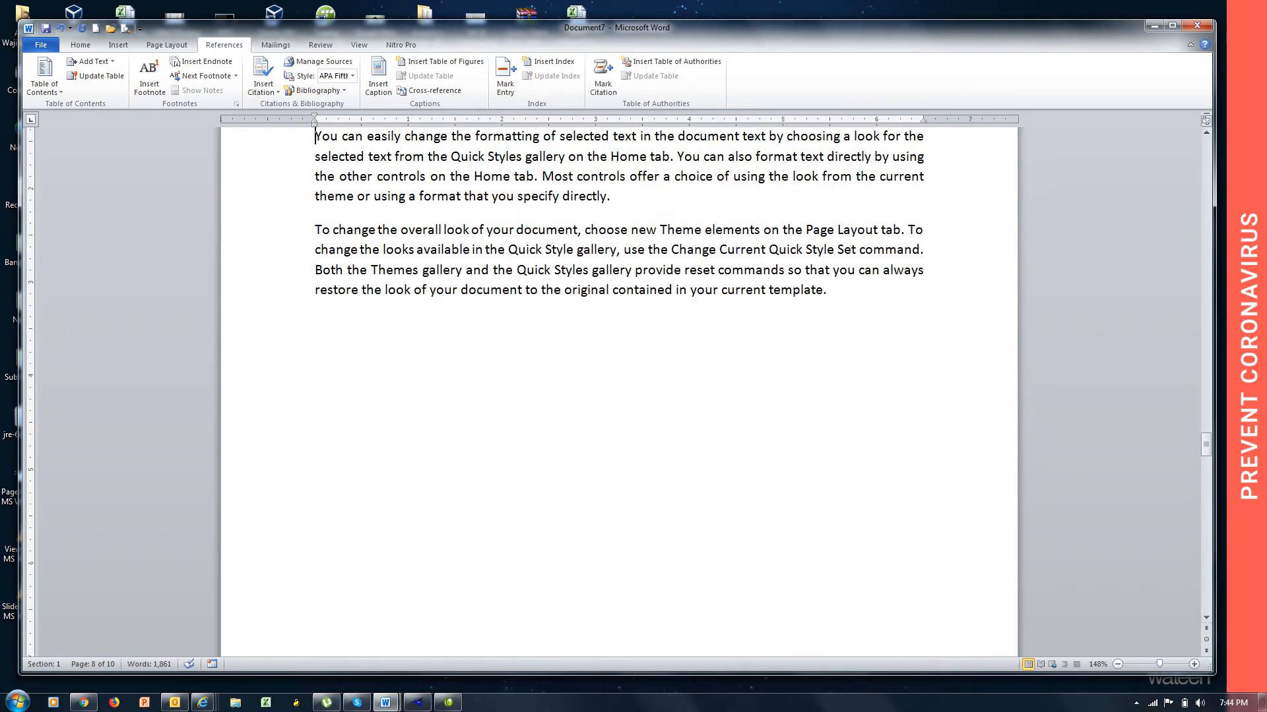
{"action": "key", "text": "Up"}
{"action": "key", "text": "Up"}
{"action": "key", "text": "Up"}
{"action": "key", "text": "Up"}
{"action": "key", "text": "Up"}
{"action": "key", "text": "Up"}
{"action": "key", "text": "Up"}
{"action": "key", "text": "Up"}
{"action": "key", "text": "Up"}
{"action": "key", "text": "Up"}
{"action": "key", "text": "Up"}
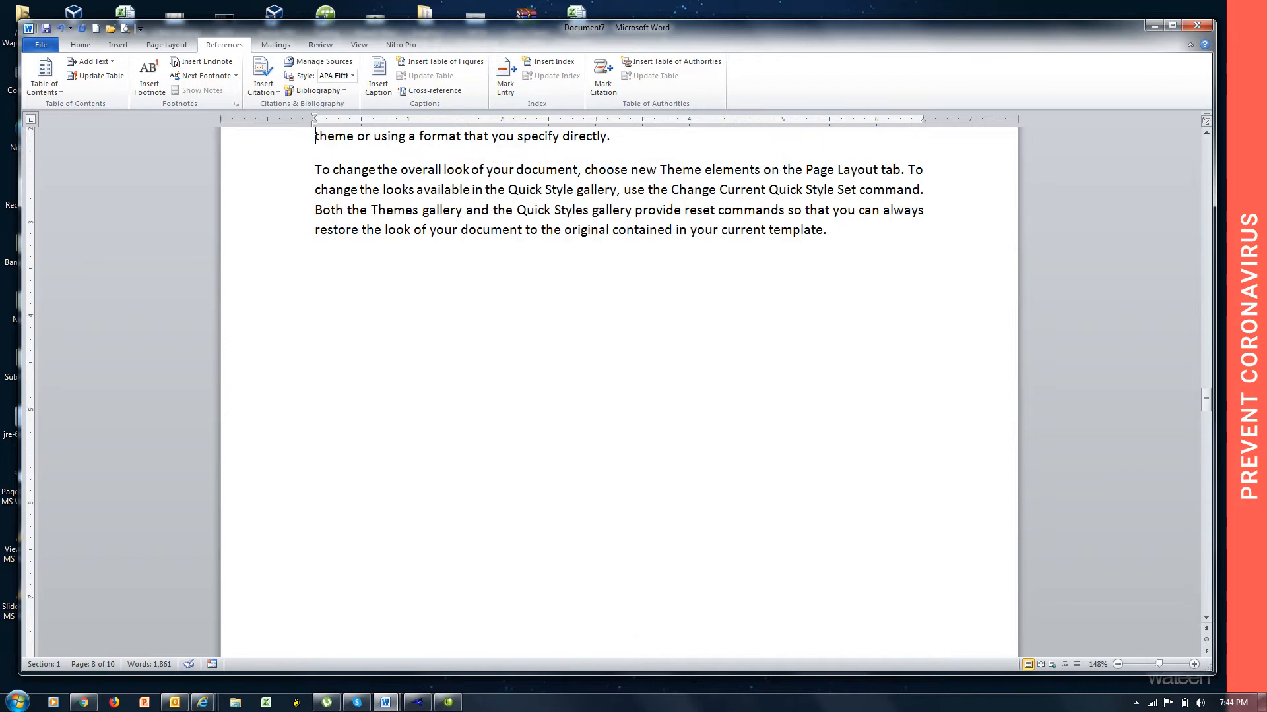
{"action": "key", "text": "Up"}
{"action": "key", "text": "Up"}
{"action": "key", "text": "Page_Down"}
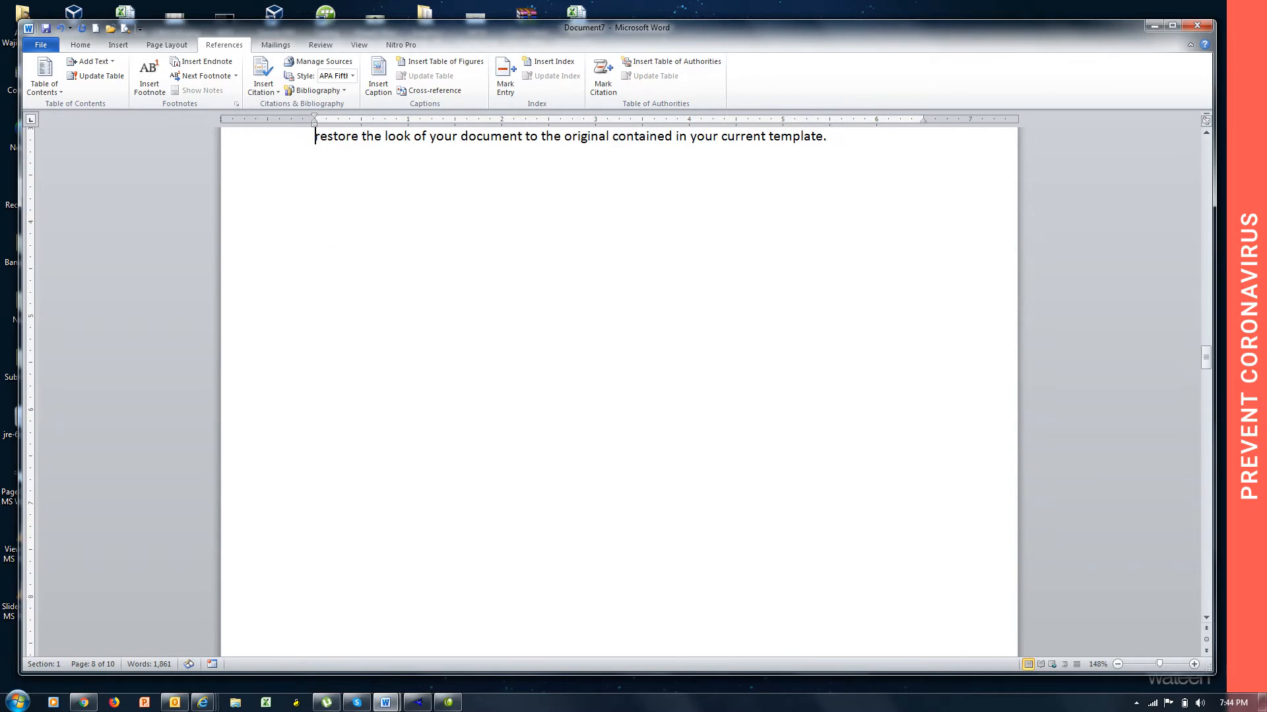
{"action": "key", "text": "Up"}
{"action": "key", "text": "Up"}
{"action": "key", "text": "Up"}
{"action": "key", "text": "Up"}
{"action": "key", "text": "Up"}
{"action": "key", "text": "Up"}
{"action": "key", "text": "Up"}
{"action": "key", "text": "Up"}
{"action": "key", "text": "Up"}
{"action": "key", "text": "Up"}
{"action": "key", "text": "Up"}
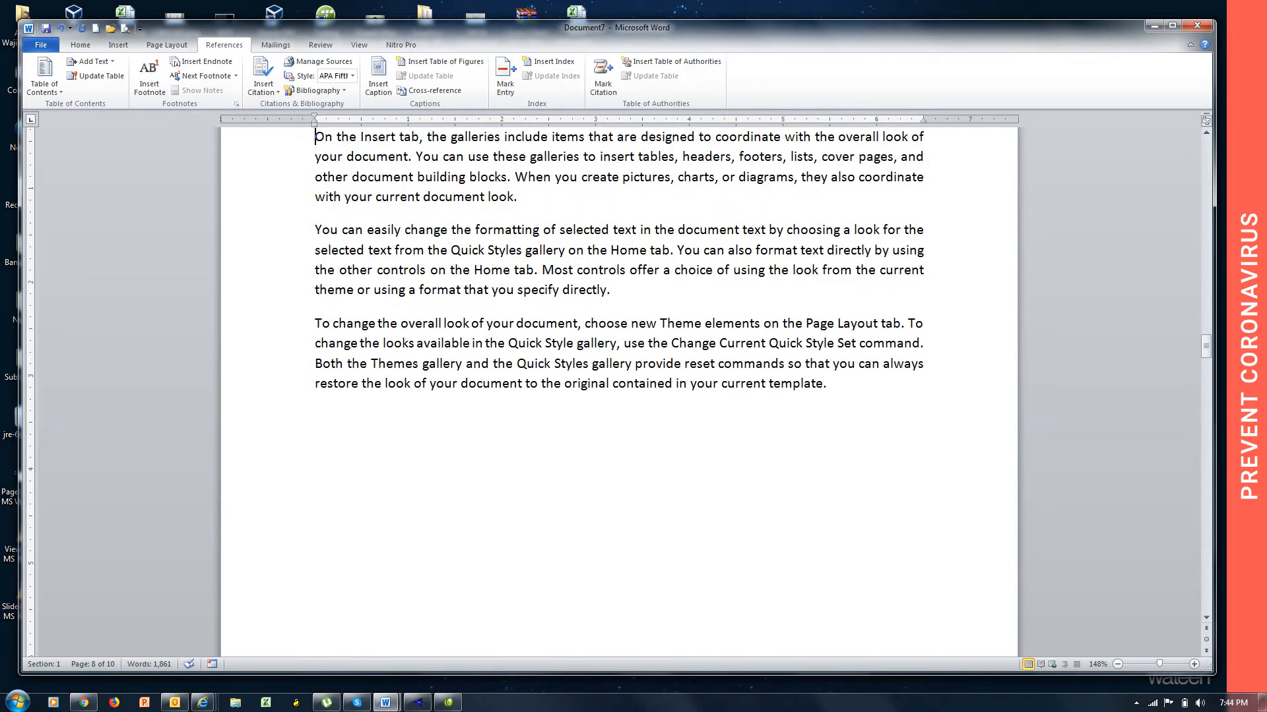
{"action": "key", "text": "Page_Down"}
{"action": "key", "text": "Up"}
{"action": "key", "text": "Up"}
{"action": "key", "text": "Up"}
{"action": "key", "text": "Up"}
{"action": "key", "text": "Up"}
{"action": "key", "text": "Up"}
{"action": "key", "text": "Up"}
{"action": "key", "text": "Up"}
{"action": "key", "text": "Up"}
{"action": "key", "text": "Up"}
{"action": "key", "text": "Up"}
{"action": "key", "text": "Up"}
{"action": "key", "text": "Up"}
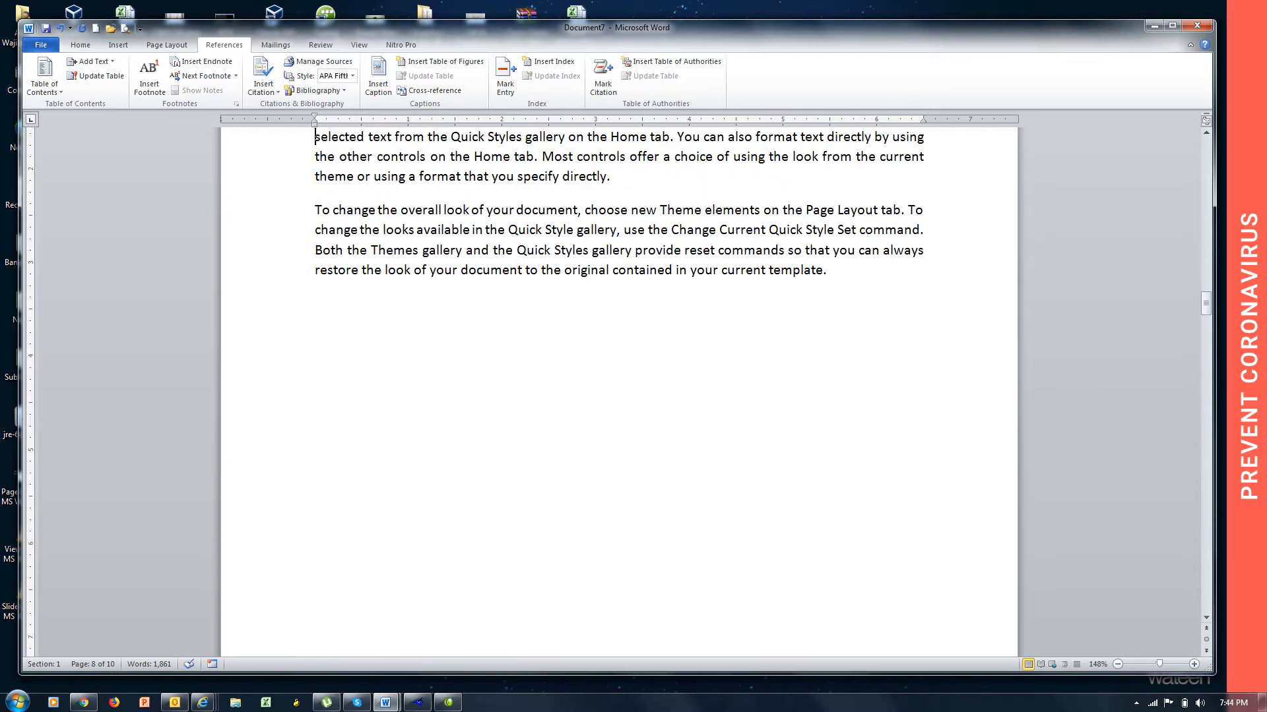
{"action": "key", "text": "Up"}
{"action": "key", "text": "Down"}
{"action": "key", "text": "Down"}
{"action": "key", "text": "Down"}
{"action": "key", "text": "Down"}
{"action": "key", "text": "Down"}
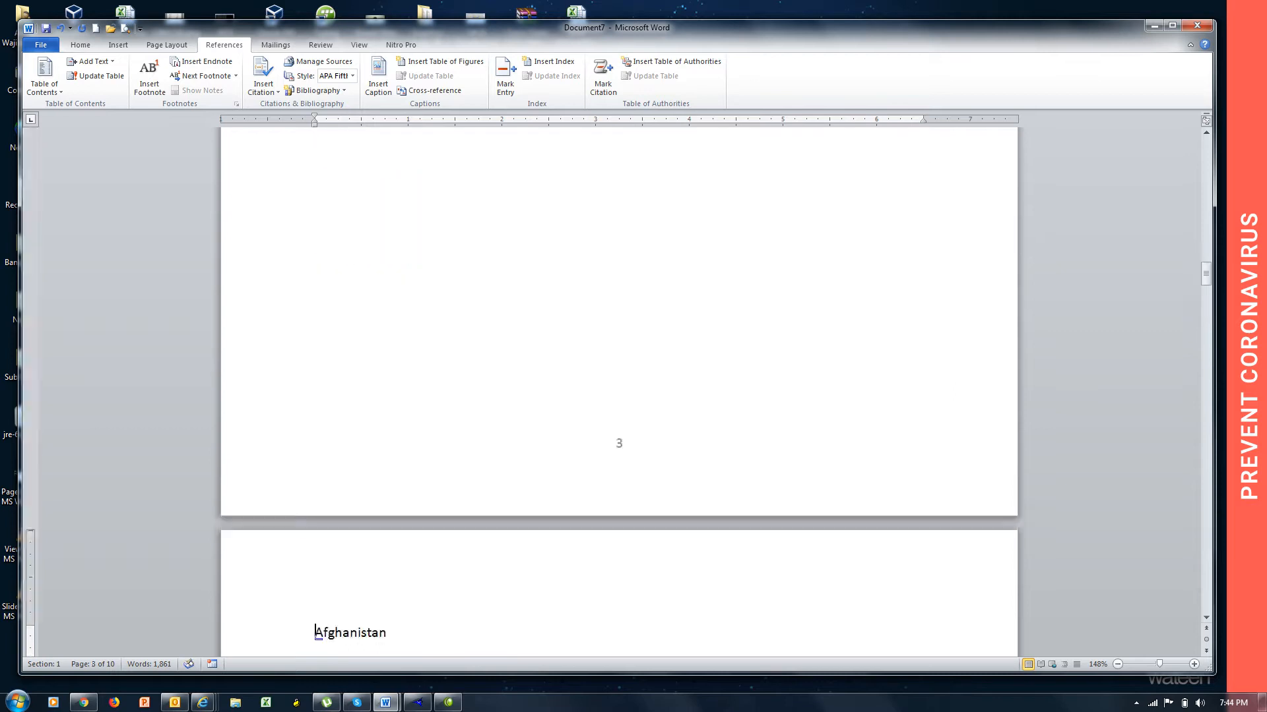
{"action": "key", "text": "Down"}
{"action": "key", "text": "Down"}
{"action": "key", "text": "Down"}
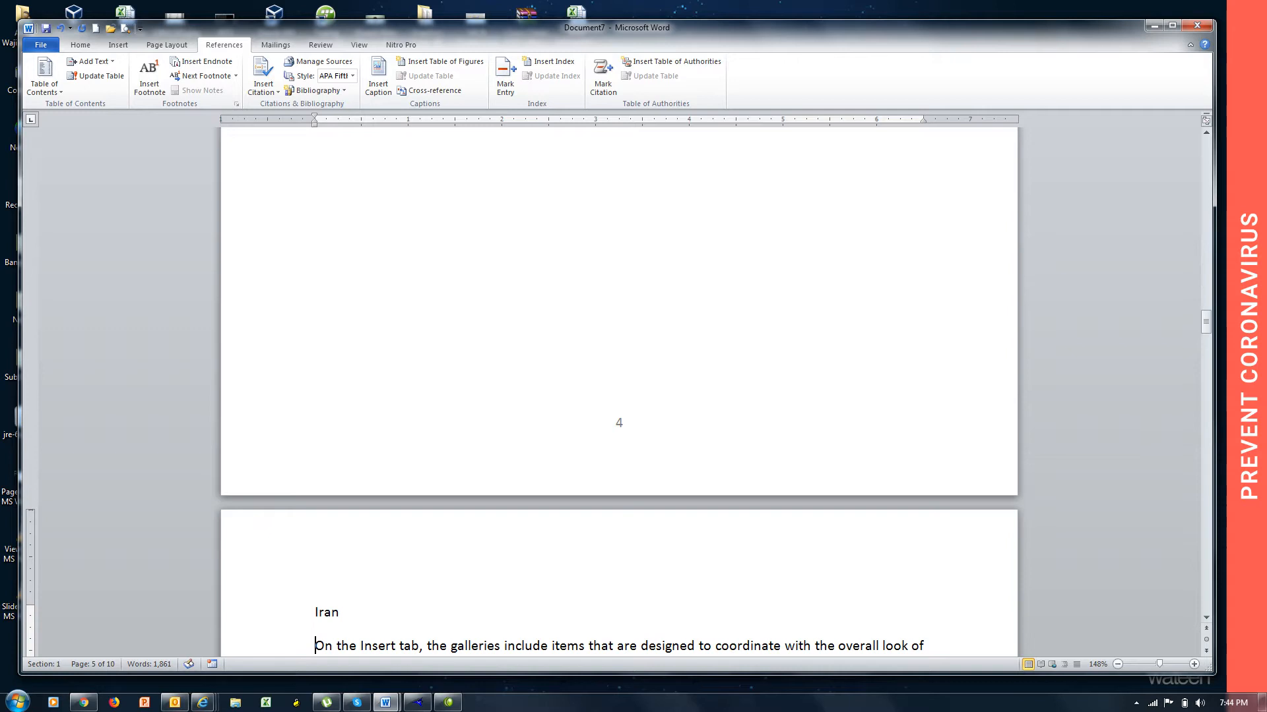
{"action": "key", "text": "Up"}
{"action": "key", "text": "Up"}
{"action": "key", "text": "Up"}
{"action": "key", "text": "Up"}
{"action": "key", "text": "Up"}
{"action": "key", "text": "Up"}
{"action": "key", "text": "Up"}
{"action": "key", "text": "Up"}
{"action": "key", "text": "Up"}
{"action": "key", "text": "Up"}
{"action": "key", "text": "Up"}
{"action": "key", "text": "Up"}
{"action": "key", "text": "Up"}
{"action": "key", "text": "Up"}
{"action": "key", "text": "Up"}
{"action": "key", "text": "Up"}
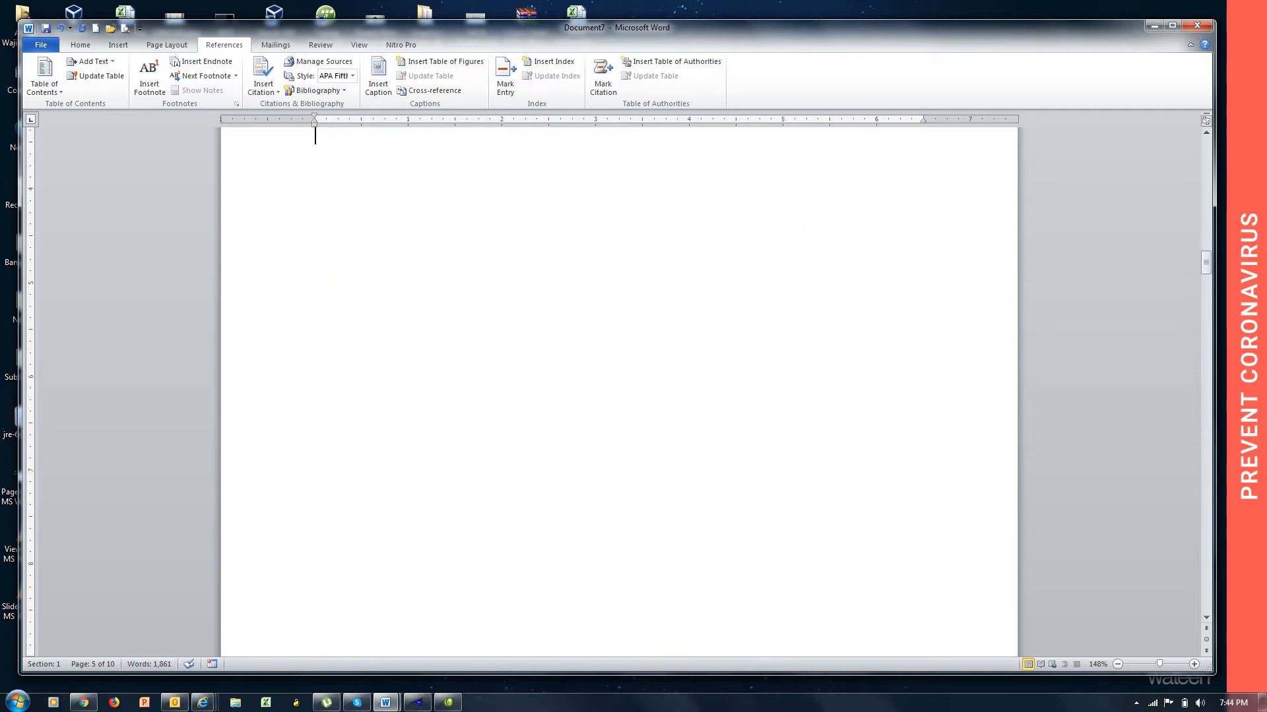
{"action": "key", "text": "Down"}
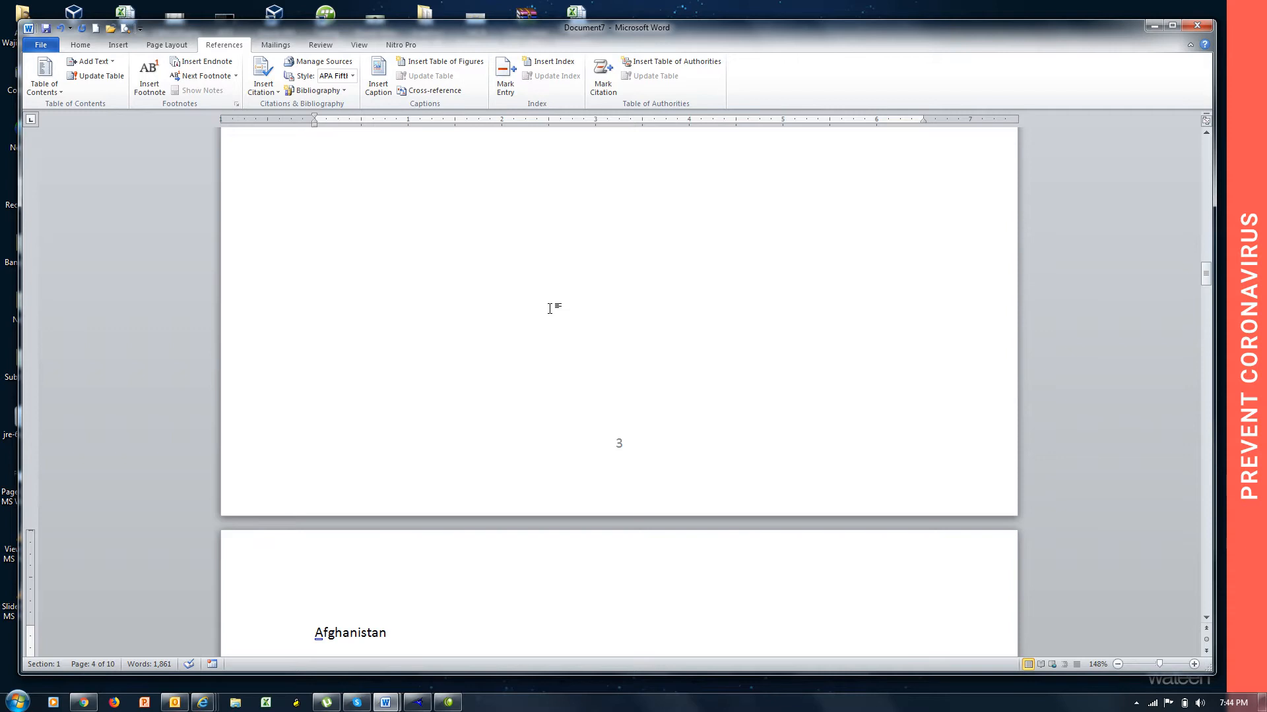
Mark the "China" heading line on the first page as Level 1 text for the table of contents.
{"action": "key", "text": "Page_Up"}
{"action": "key", "text": "Page_Up"}
{"action": "key", "text": "Page_Up"}
{"action": "key", "text": "Page_Up"}
{"action": "key", "text": "Page_Up"}
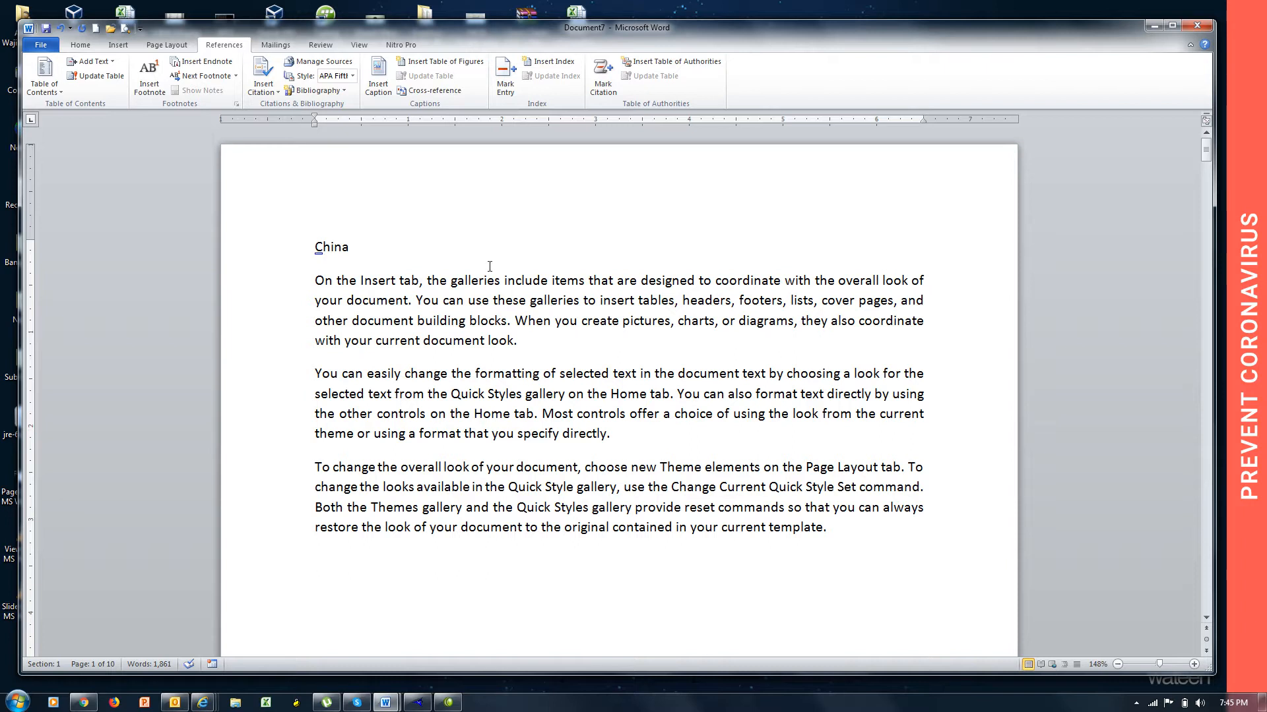
{"action": "left_click_drag", "start_coordinate": [354, 247], "coordinate": [313, 249]}
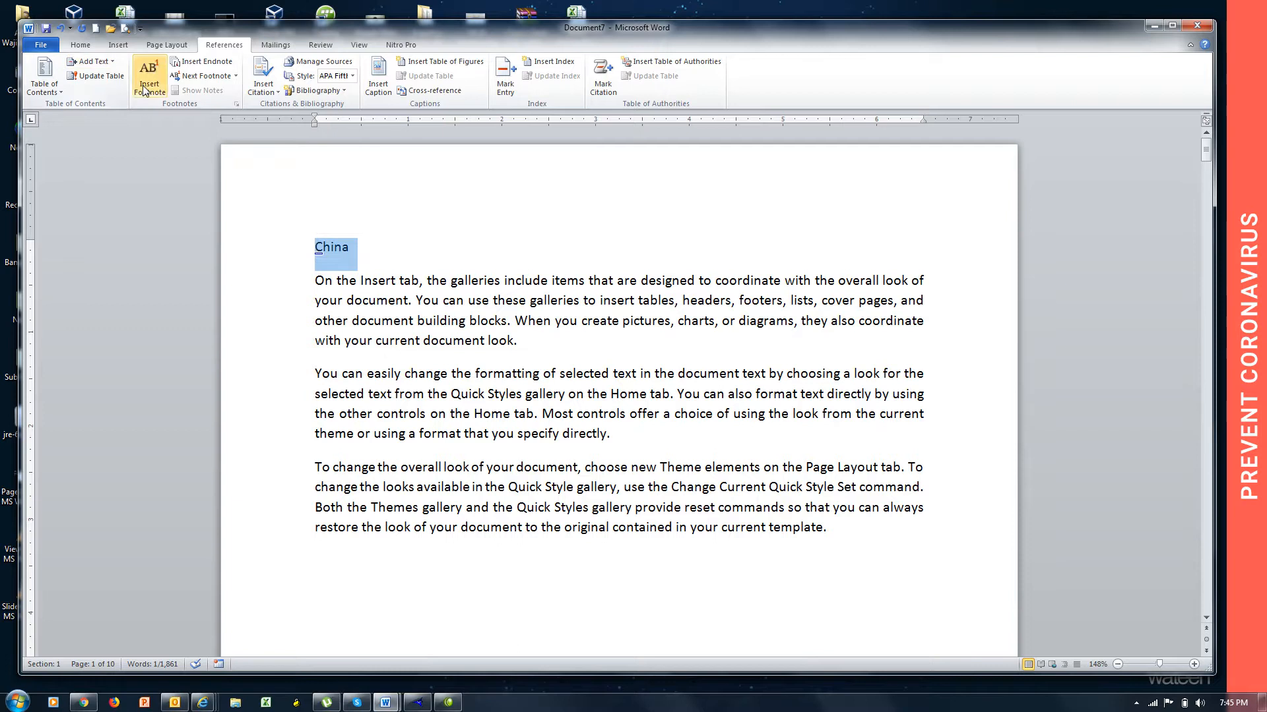
{"action": "left_click", "coordinate": [111, 61]}
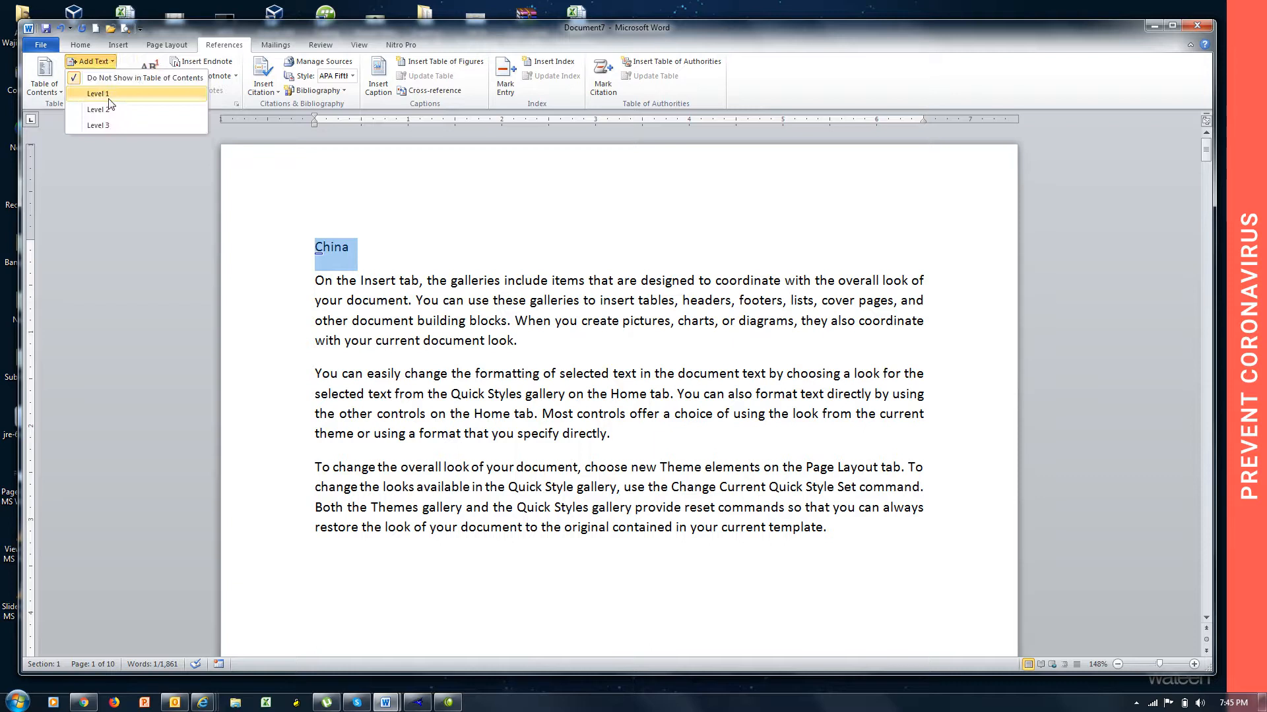
{"action": "left_click", "coordinate": [109, 96]}
Mark the "Canada" heading line on page 2 as Level 1 text for the table of contents.
{"action": "key", "text": "Down"}
{"action": "key", "text": "Down"}
{"action": "key", "text": "Down"}
{"action": "key", "text": "Down"}
{"action": "key", "text": "Down"}
{"action": "key", "text": "Down"}
{"action": "key", "text": "Down"}
{"action": "key", "text": "Down"}
{"action": "key", "text": "Down"}
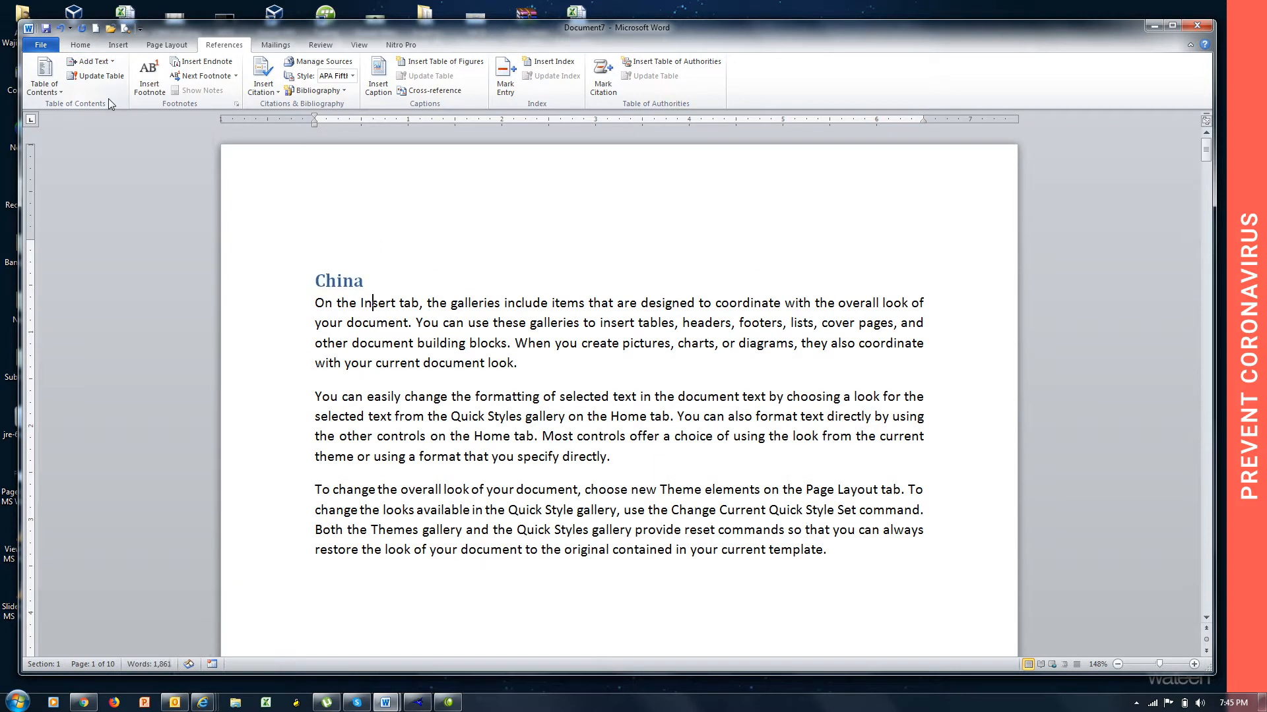
{"action": "key", "text": "Down"}
{"action": "key", "text": "Down"}
{"action": "key", "text": "Down"}
{"action": "key", "text": "Down"}
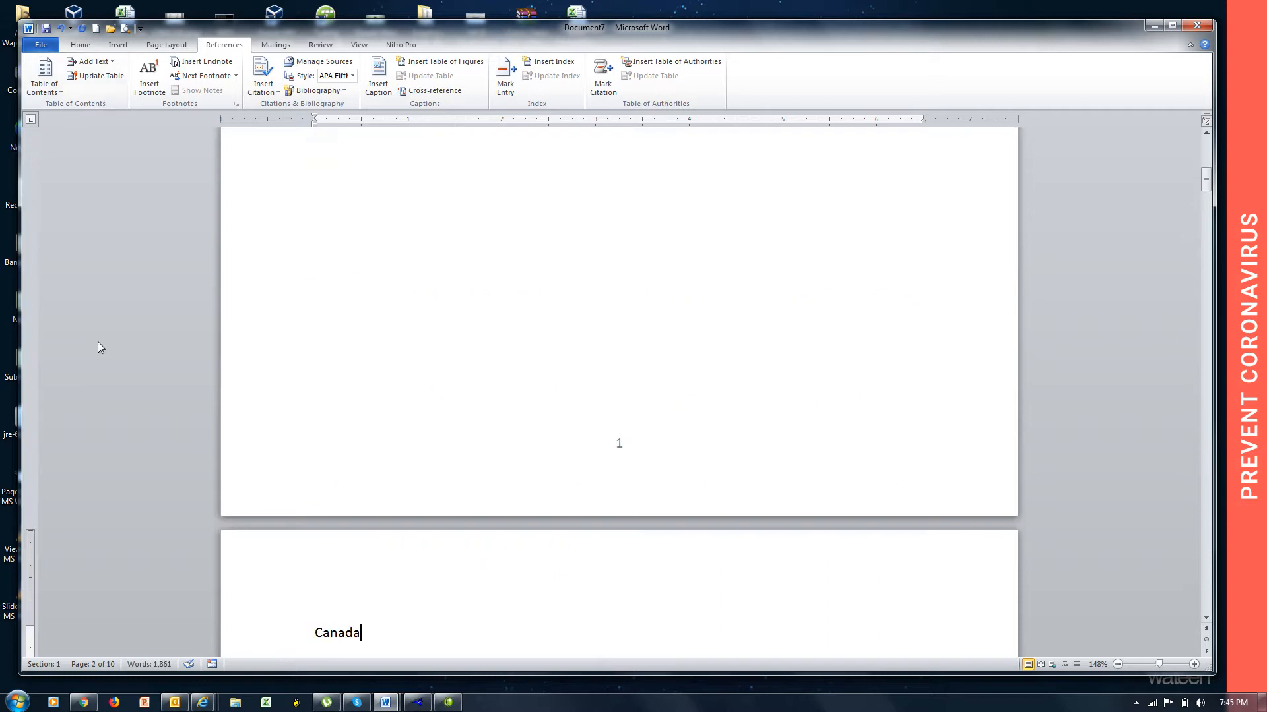
{"action": "triple_click", "coordinate": [372, 633]}
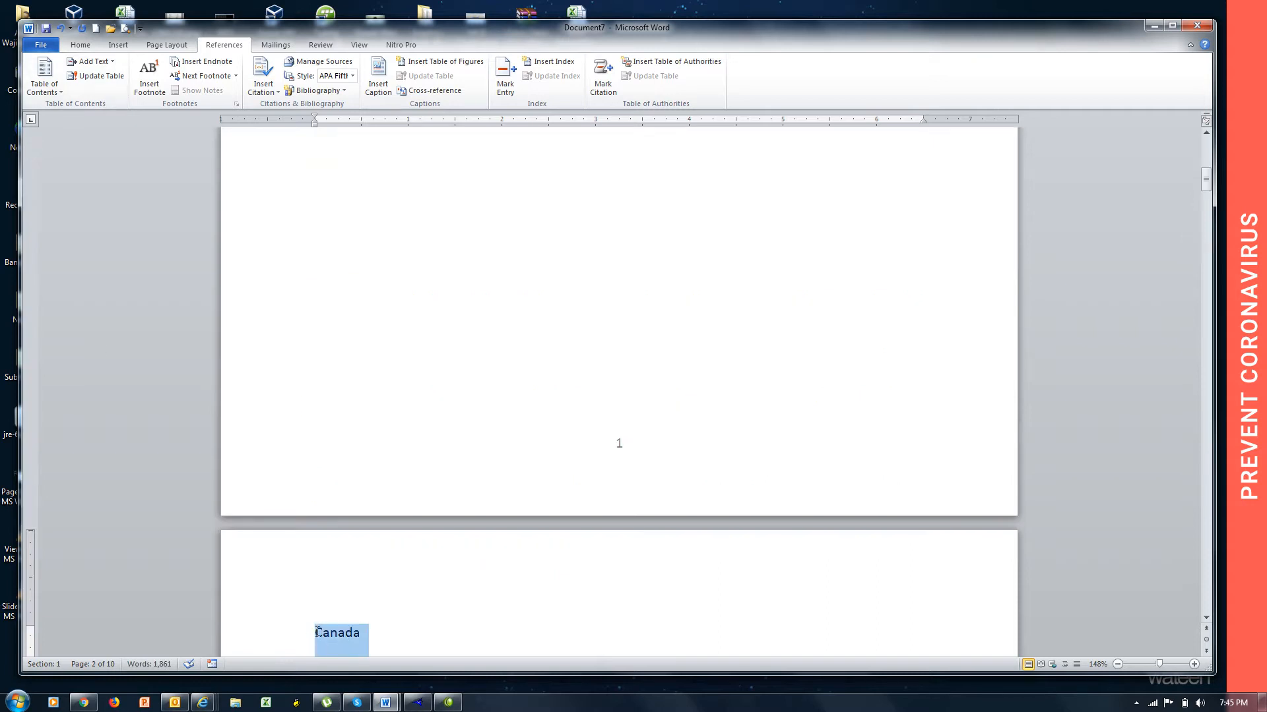
{"action": "left_click", "coordinate": [91, 61]}
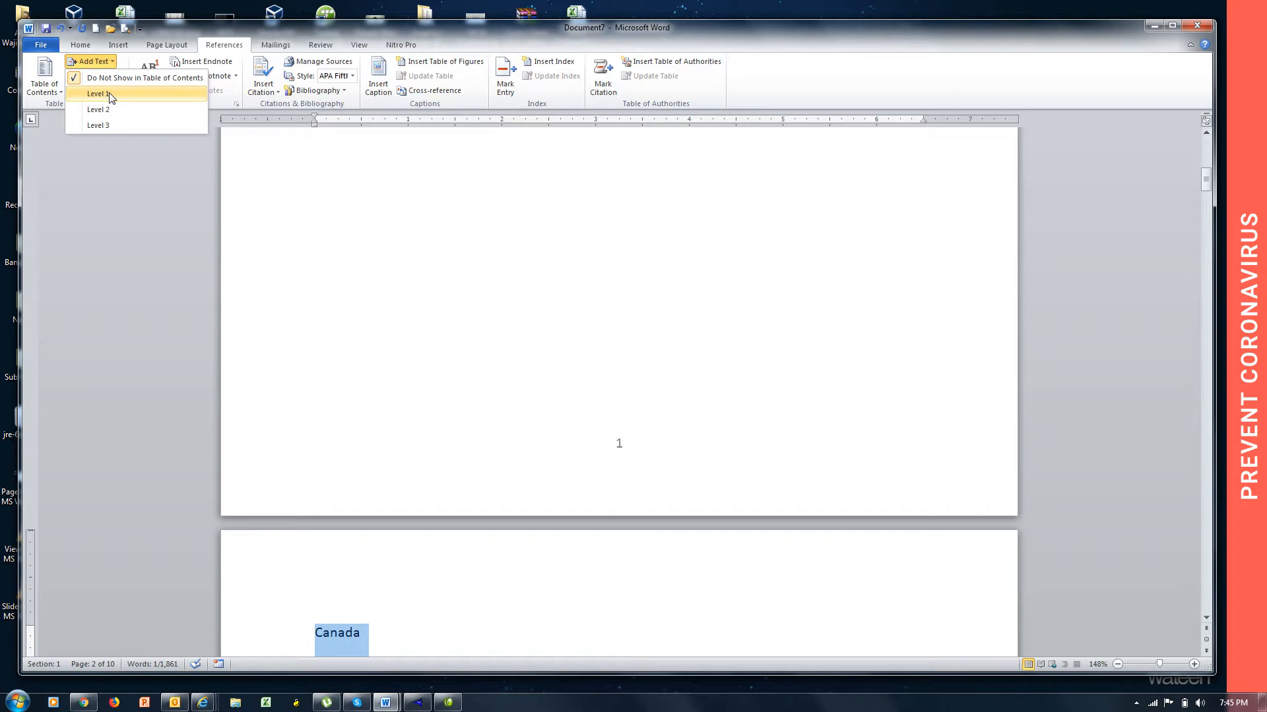
{"action": "left_click", "coordinate": [110, 96]}
Mark the "India" heading line on page 3 as Level 1 text for the table of contents.
{"action": "key", "text": "Down"}
{"action": "key", "text": "Down"}
{"action": "key", "text": "Down"}
{"action": "key", "text": "Down"}
{"action": "key", "text": "Down"}
{"action": "key", "text": "Down"}
{"action": "key", "text": "Down"}
{"action": "key", "text": "Down"}
{"action": "key", "text": "Down"}
{"action": "key", "text": "Down"}
{"action": "key", "text": "Down"}
{"action": "key", "text": "Down"}
{"action": "key", "text": "Down"}
{"action": "key", "text": "Down"}
{"action": "key", "text": "Down"}
{"action": "key", "text": "Down"}
{"action": "key", "text": "Down"}
{"action": "key", "text": "Down"}
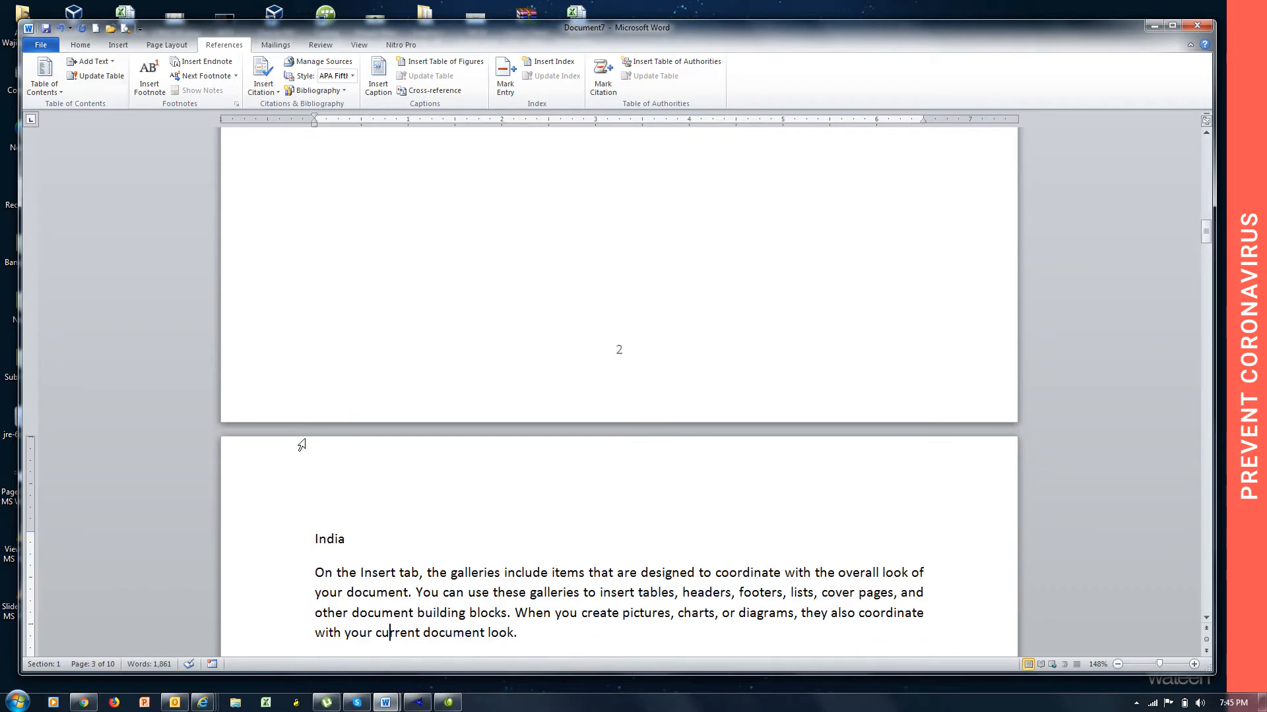
{"action": "left_click_drag", "start_coordinate": [354, 538], "coordinate": [316, 541]}
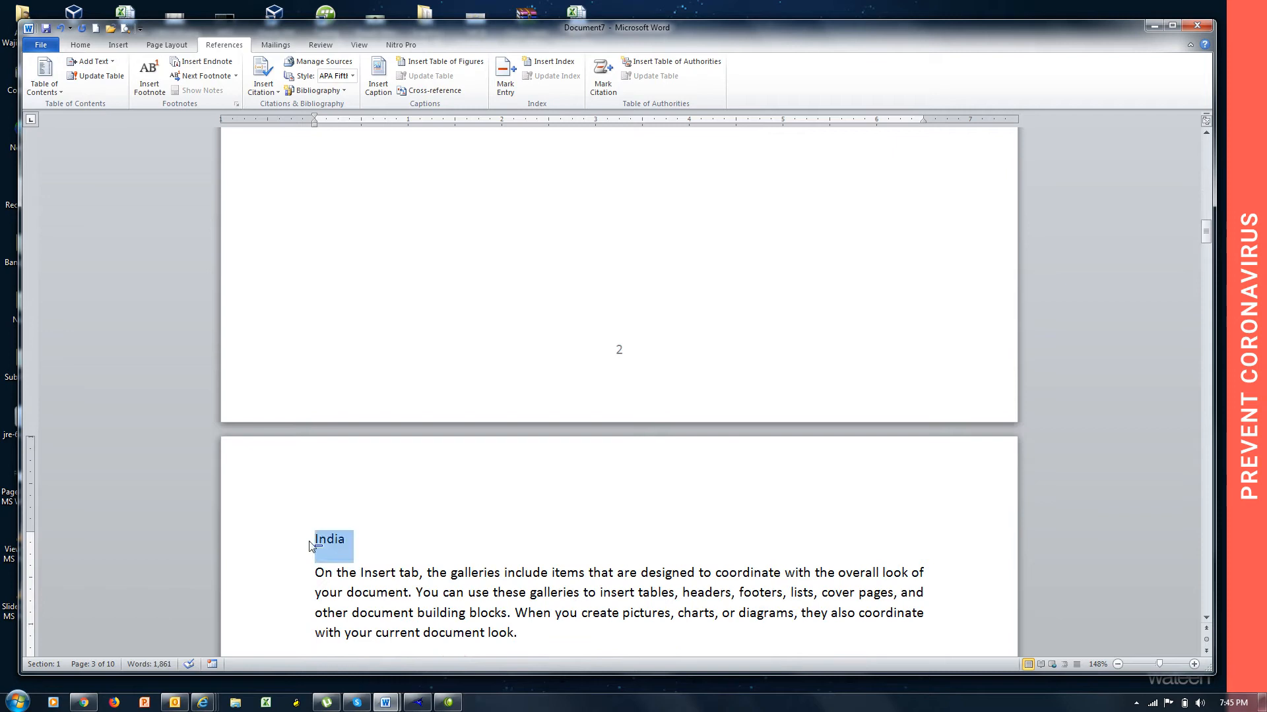
{"action": "left_click", "coordinate": [92, 61]}
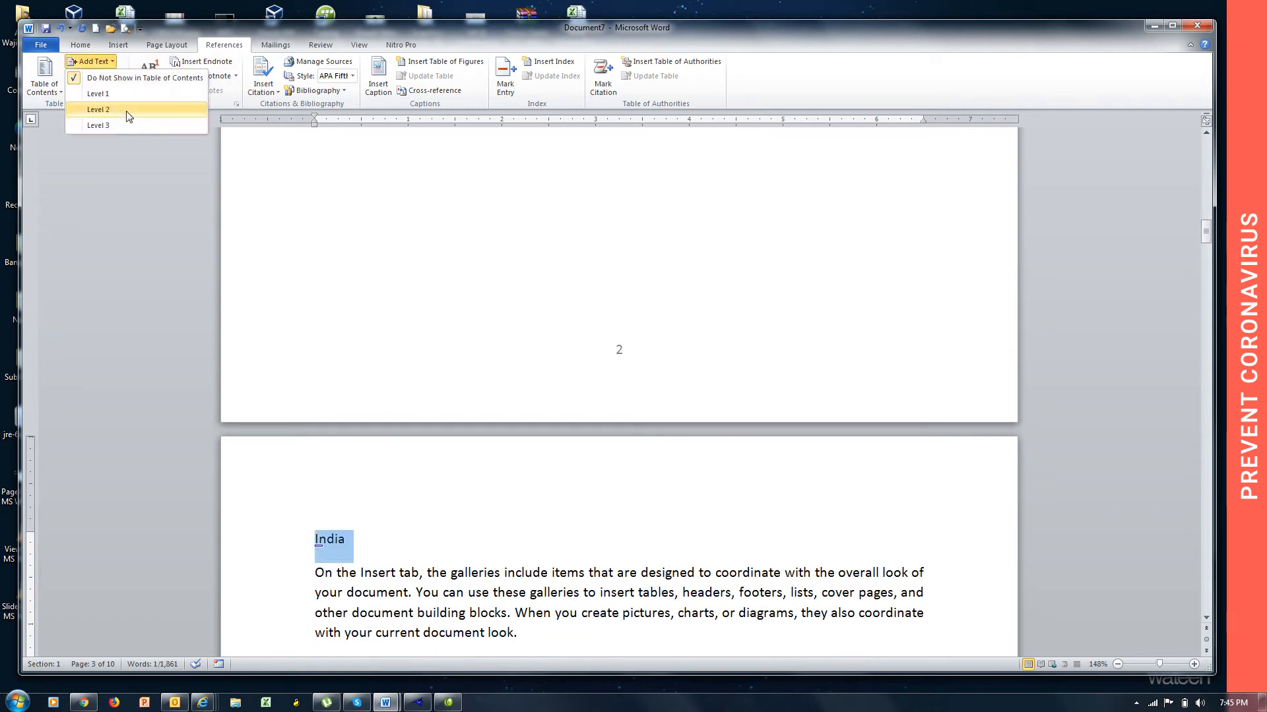
{"action": "left_click", "coordinate": [128, 97]}
Mark the "Afghanistan" heading line on page 4 as Level 1 text for the table of contents.
{"action": "key", "text": "Down"}
{"action": "key", "text": "Down"}
{"action": "key", "text": "Down"}
{"action": "key", "text": "Down"}
{"action": "key", "text": "Down"}
{"action": "key", "text": "Down"}
{"action": "key", "text": "Down"}
{"action": "key", "text": "Down"}
{"action": "key", "text": "Down"}
{"action": "key", "text": "Down"}
{"action": "key", "text": "Down"}
{"action": "key", "text": "Down"}
{"action": "key", "text": "Down"}
{"action": "key", "text": "Down"}
{"action": "key", "text": "Down"}
{"action": "key", "text": "Down"}
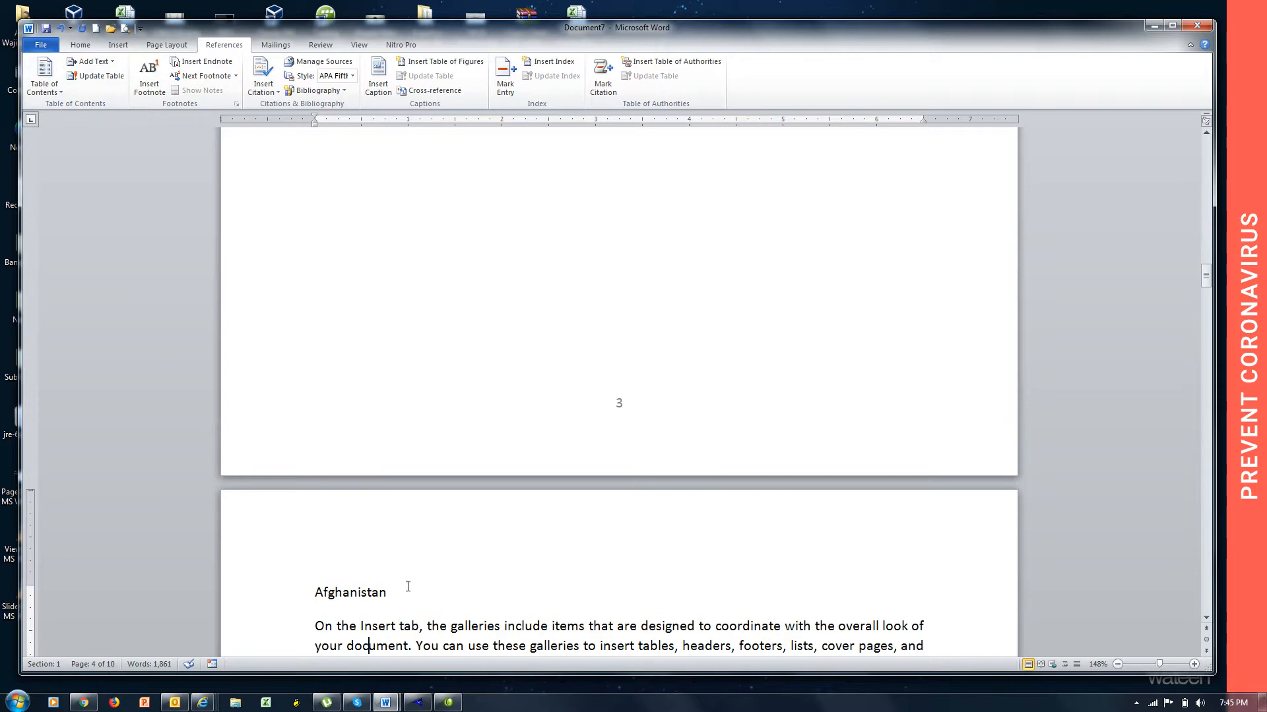
{"action": "left_click_drag", "start_coordinate": [402, 585], "coordinate": [316, 592]}
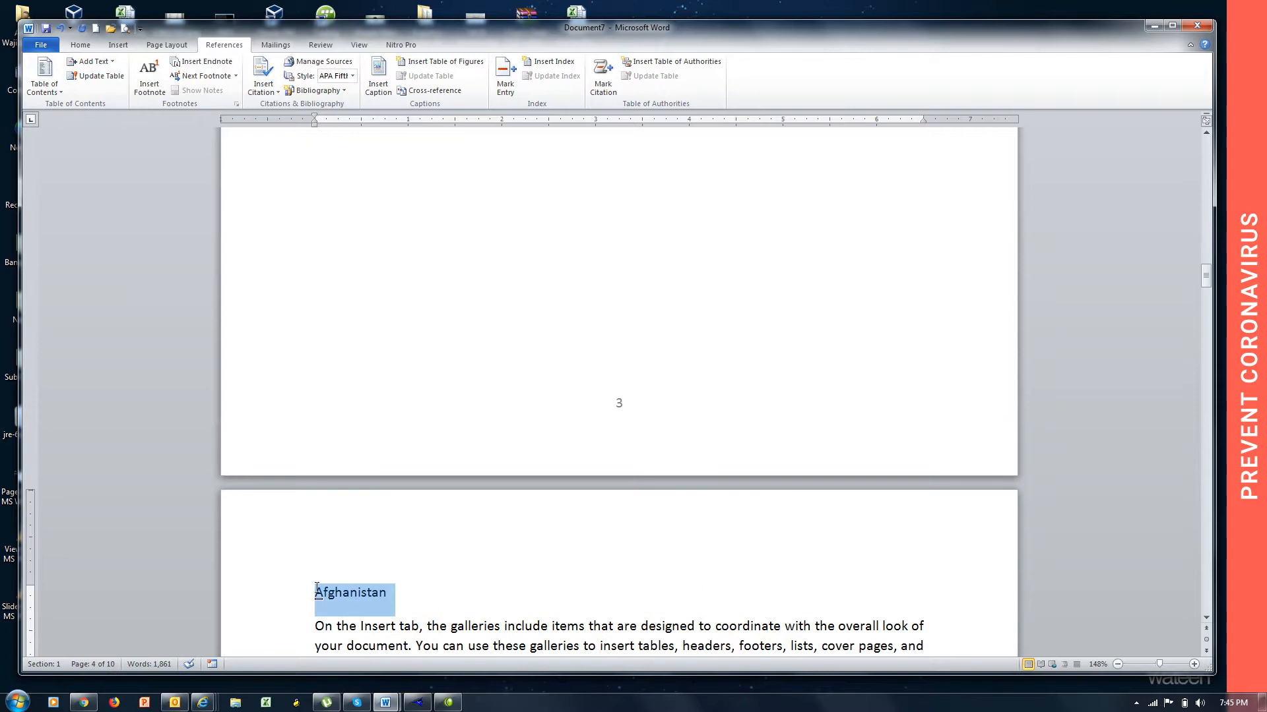
{"action": "left_click", "coordinate": [93, 61]}
{"action": "left_click", "coordinate": [112, 96]}
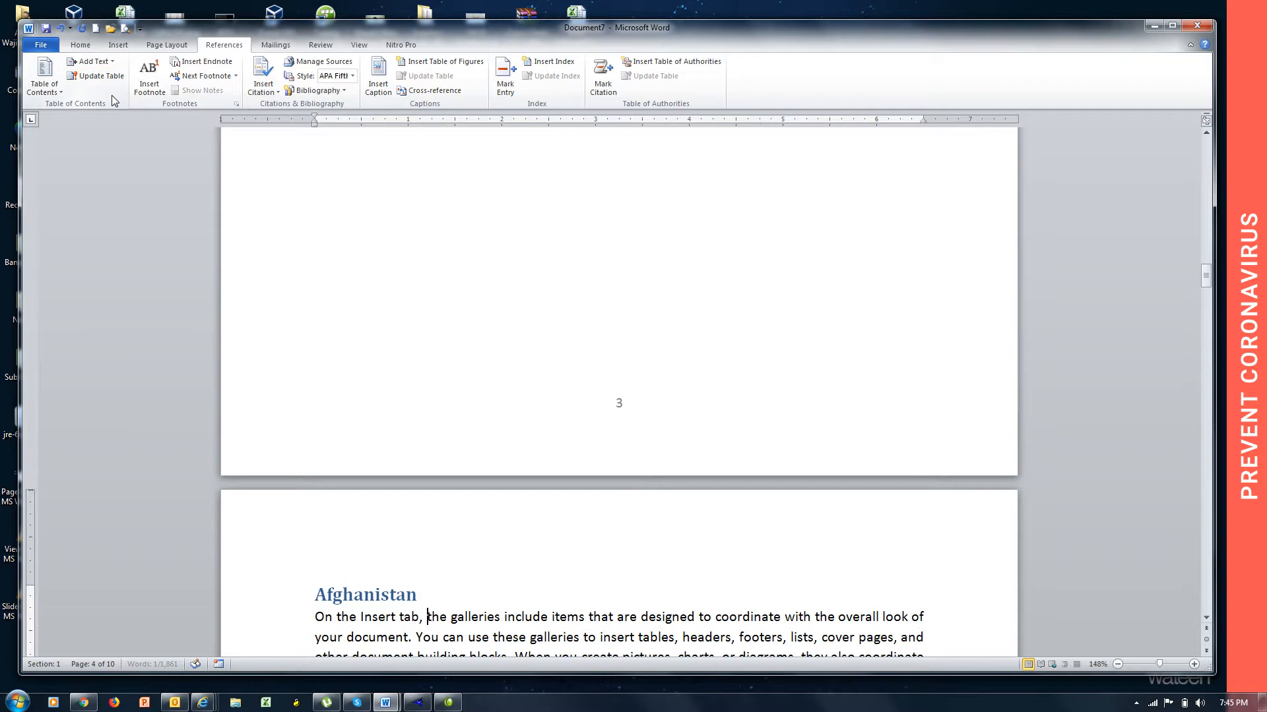
Make the "Iran" heading line on page 5 a Level 1 heading for the table of contents.
{"action": "key", "text": "Down"}
{"action": "key", "text": "Down"}
{"action": "key", "text": "Down"}
{"action": "key", "text": "Down"}
{"action": "key", "text": "Down"}
{"action": "key", "text": "Down"}
{"action": "key", "text": "Down"}
{"action": "key", "text": "Down"}
{"action": "key", "text": "Down"}
{"action": "key", "text": "Down"}
{"action": "key", "text": "Down"}
{"action": "key", "text": "Down"}
{"action": "key", "text": "Down"}
{"action": "key", "text": "Down"}
{"action": "key", "text": "Down"}
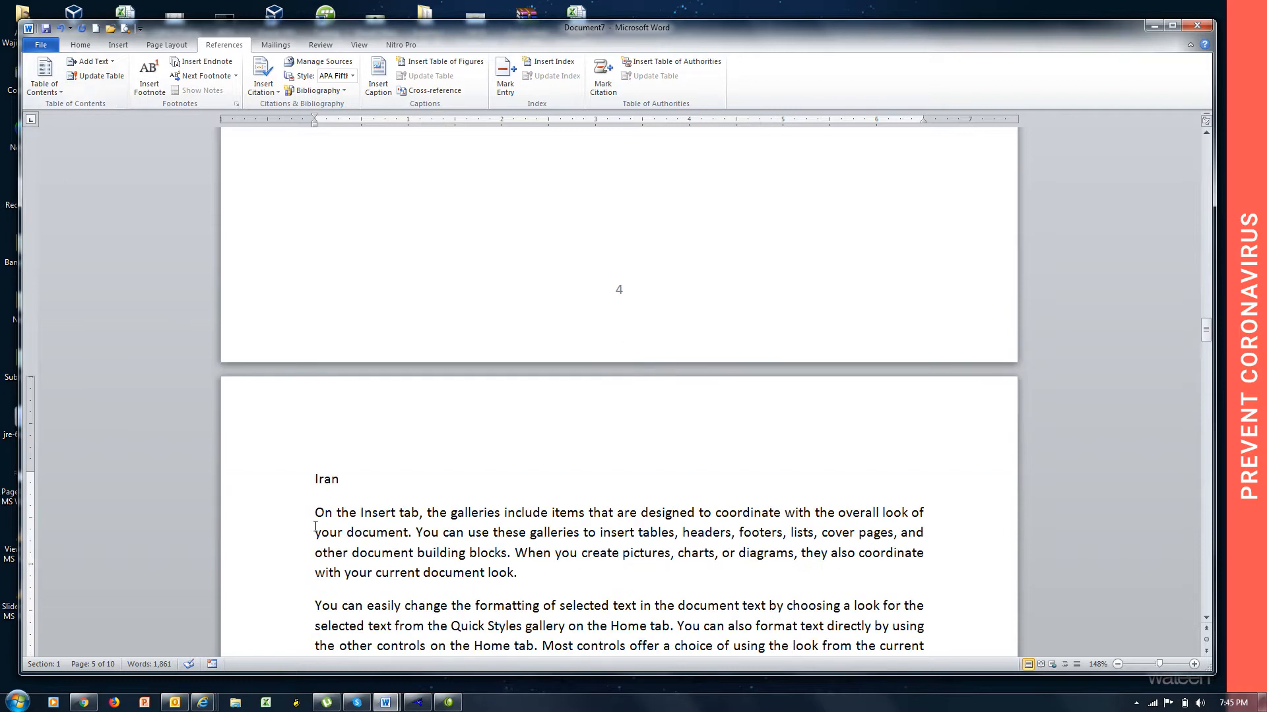
{"action": "left_click", "coordinate": [295, 487]}
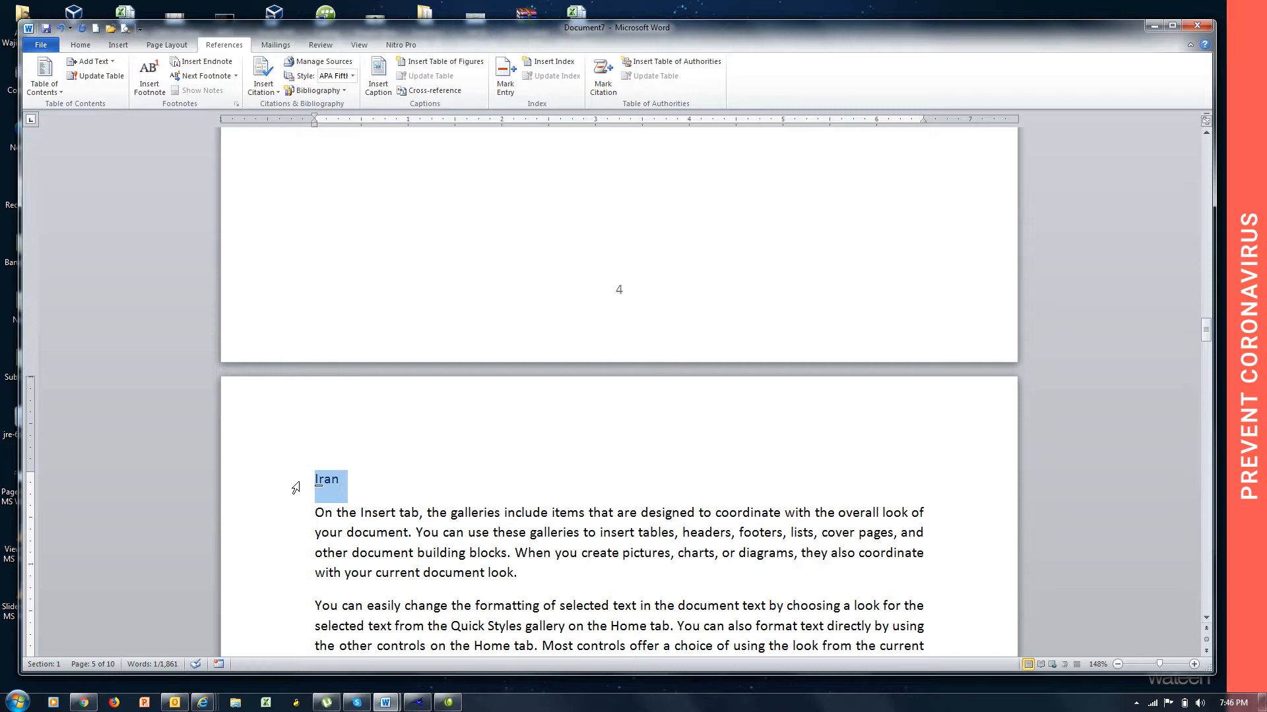
{"action": "key", "text": "ctrl+alt+1"}
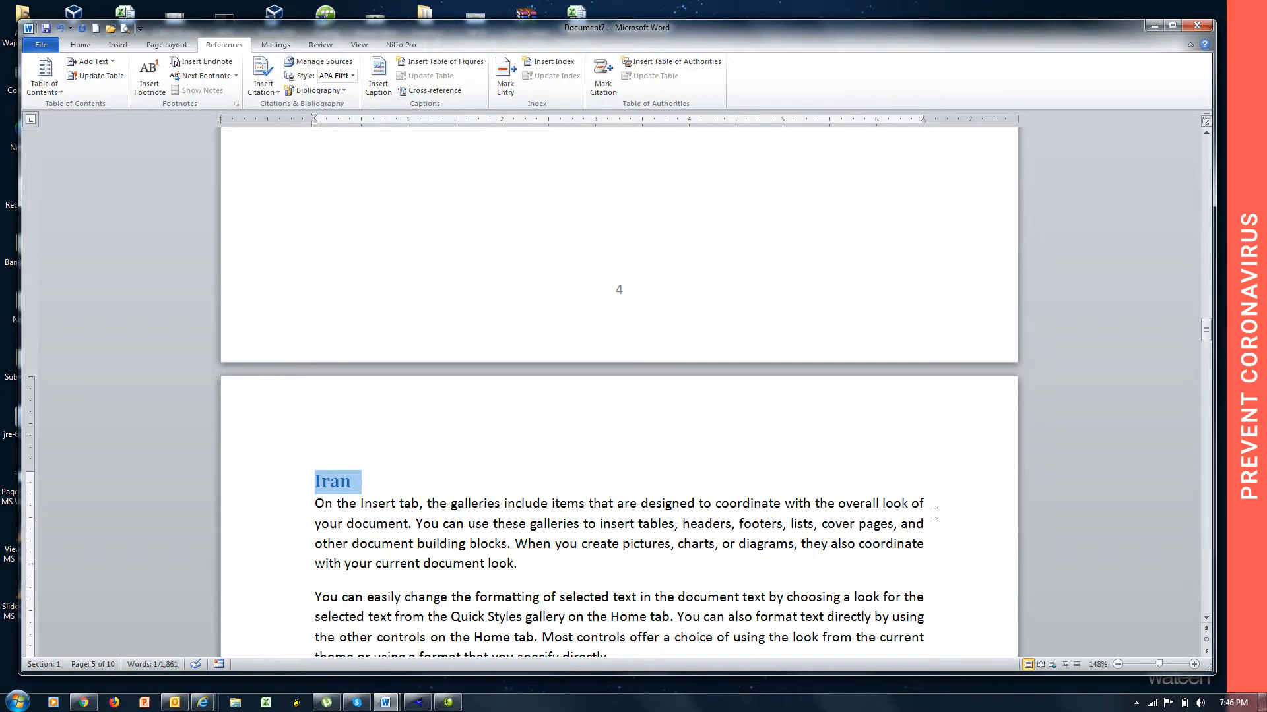
Mark the "Russia" heading line on page 6 as Level 1 text for the table of contents.
{"action": "key", "text": "Down"}
{"action": "key", "text": "Down"}
{"action": "key", "text": "Down"}
{"action": "key", "text": "Down"}
{"action": "key", "text": "Down"}
{"action": "key", "text": "Down"}
{"action": "key", "text": "Down"}
{"action": "key", "text": "Down"}
{"action": "key", "text": "Down"}
{"action": "key", "text": "Down"}
{"action": "key", "text": "Down"}
{"action": "key", "text": "Down"}
{"action": "key", "text": "Down"}
{"action": "key", "text": "Down"}
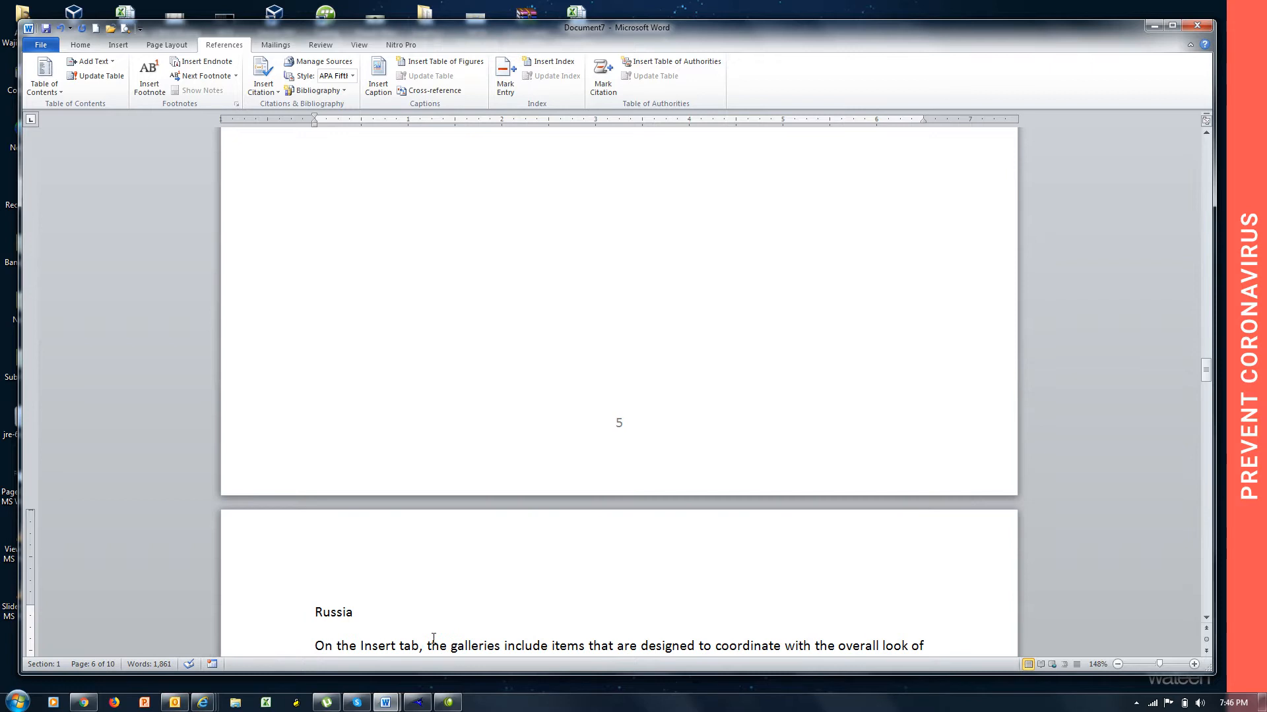
{"action": "left_click", "coordinate": [309, 616]}
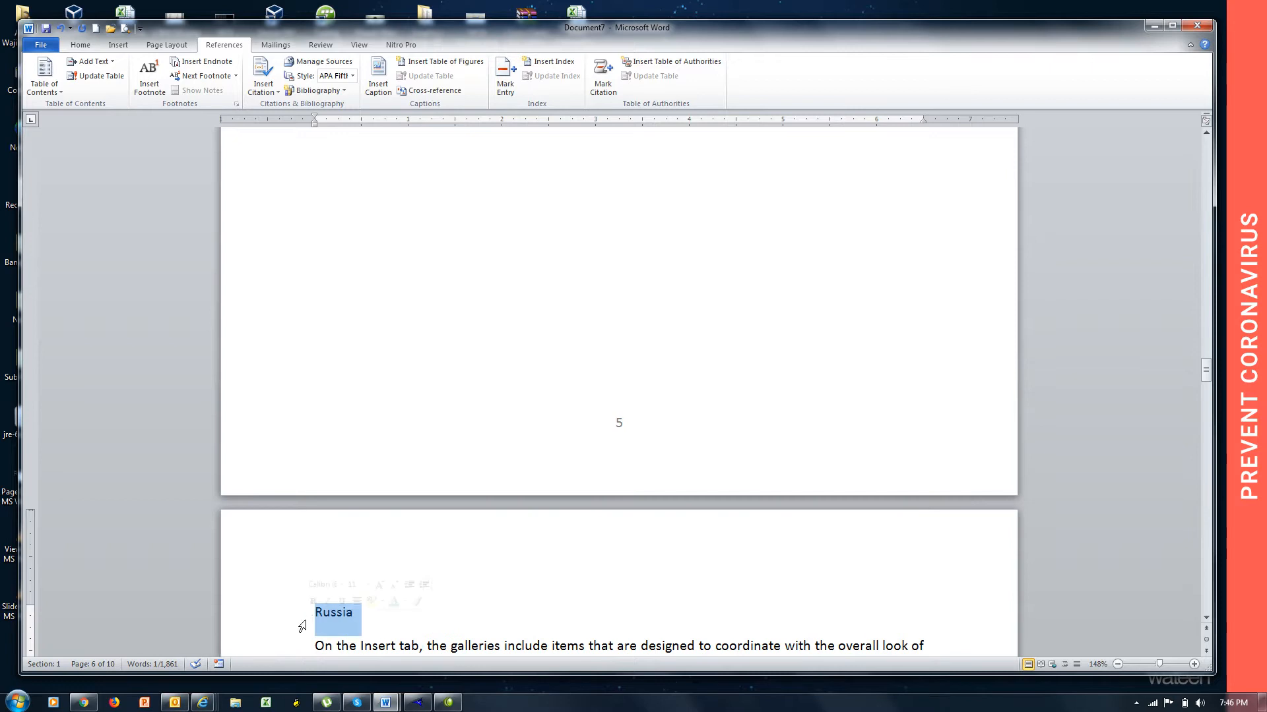
{"action": "left_click", "coordinate": [91, 61]}
{"action": "left_click", "coordinate": [109, 98]}
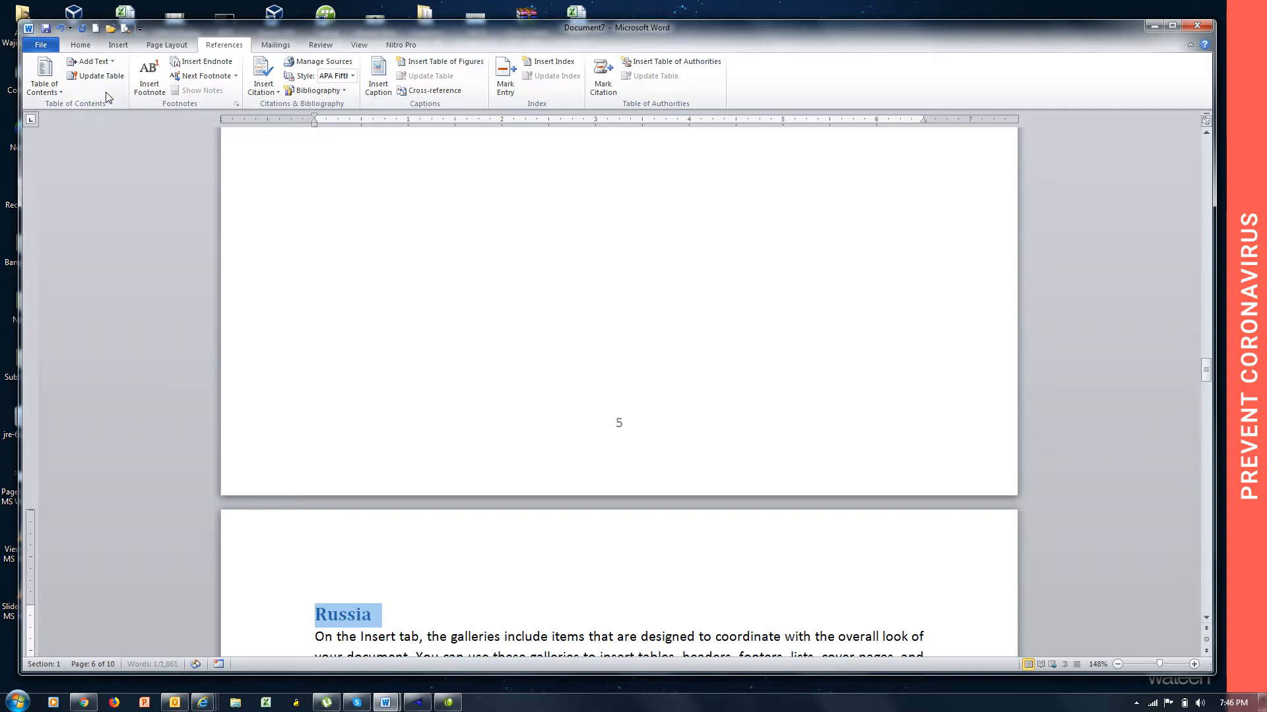
Mark the "Bangladesh" heading line on page 7 as Level 1 text for the table of contents.
{"action": "key", "text": "Down"}
{"action": "key", "text": "Down"}
{"action": "key", "text": "Down"}
{"action": "key", "text": "Down"}
{"action": "key", "text": "Down"}
{"action": "key", "text": "Down"}
{"action": "key", "text": "Down"}
{"action": "key", "text": "Down"}
{"action": "key", "text": "Down"}
{"action": "key", "text": "Down"}
{"action": "key", "text": "Down"}
{"action": "key", "text": "Down"}
{"action": "key", "text": "Down"}
{"action": "key", "text": "Down"}
{"action": "key", "text": "Down"}
{"action": "key", "text": "Down"}
{"action": "key", "text": "Down"}
{"action": "key", "text": "Down"}
{"action": "key", "text": "Down"}
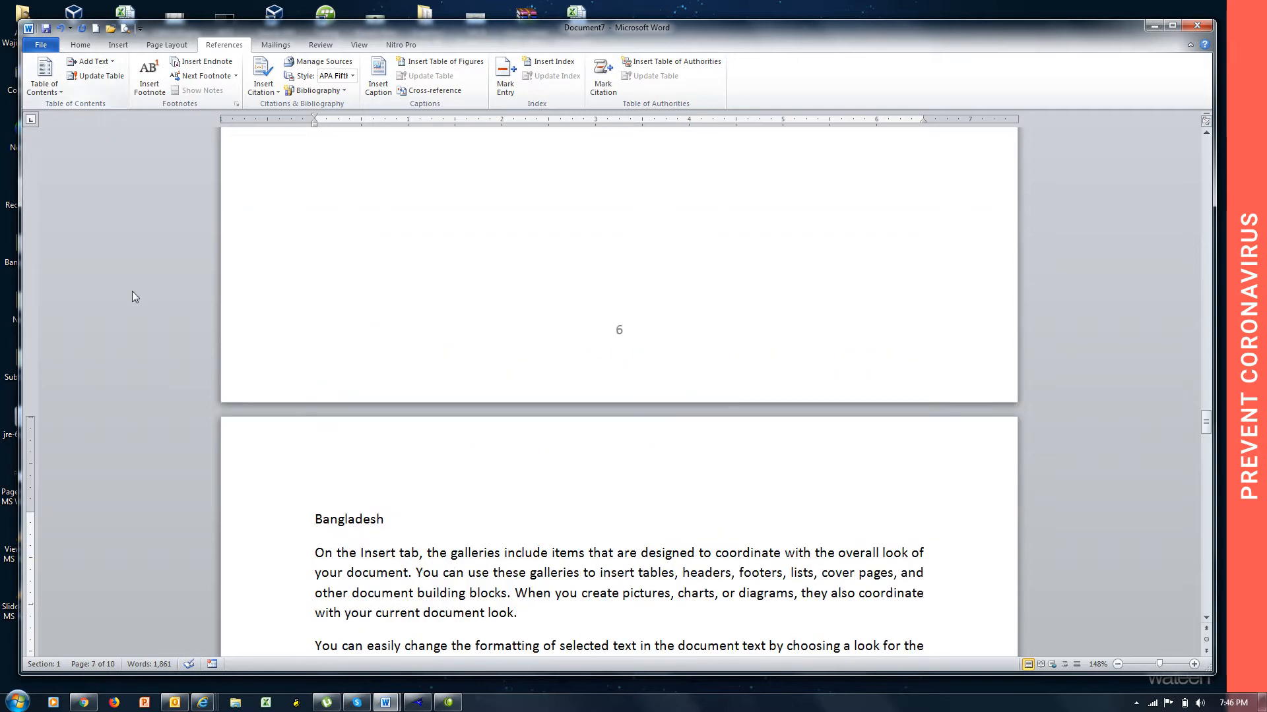
{"action": "left_click_drag", "start_coordinate": [404, 514], "coordinate": [312, 515]}
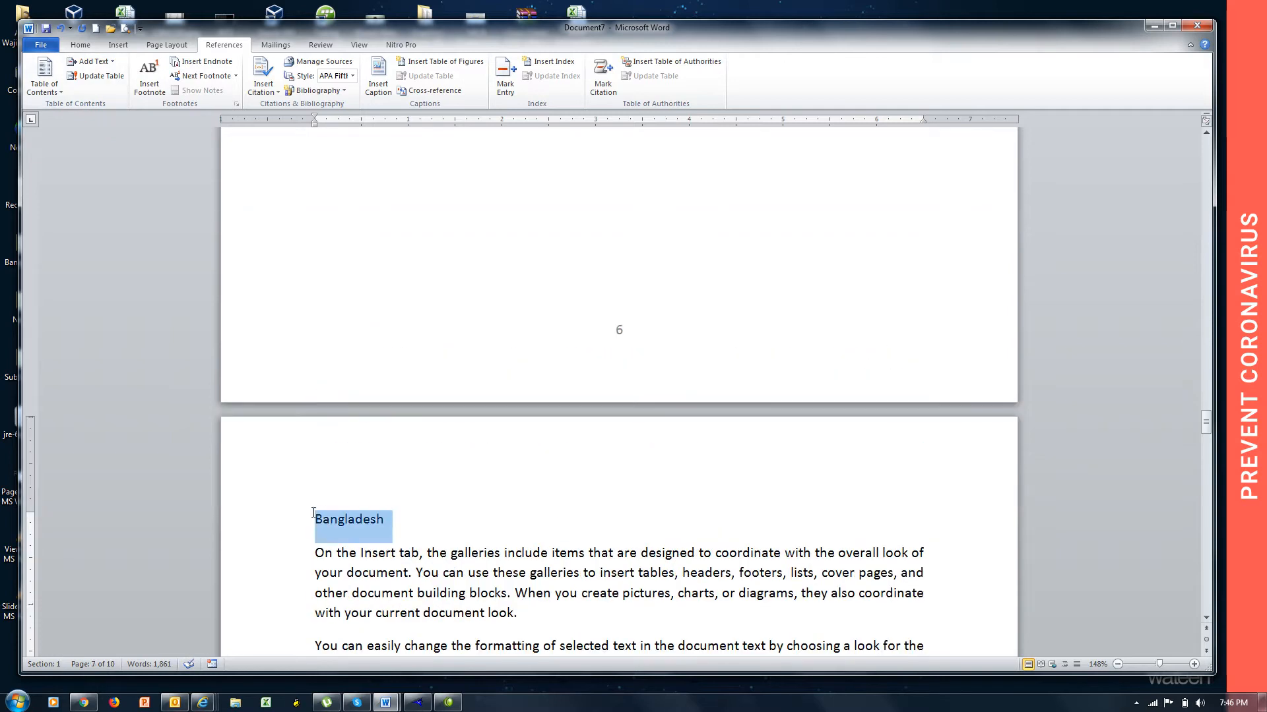
{"action": "left_click", "coordinate": [111, 63]}
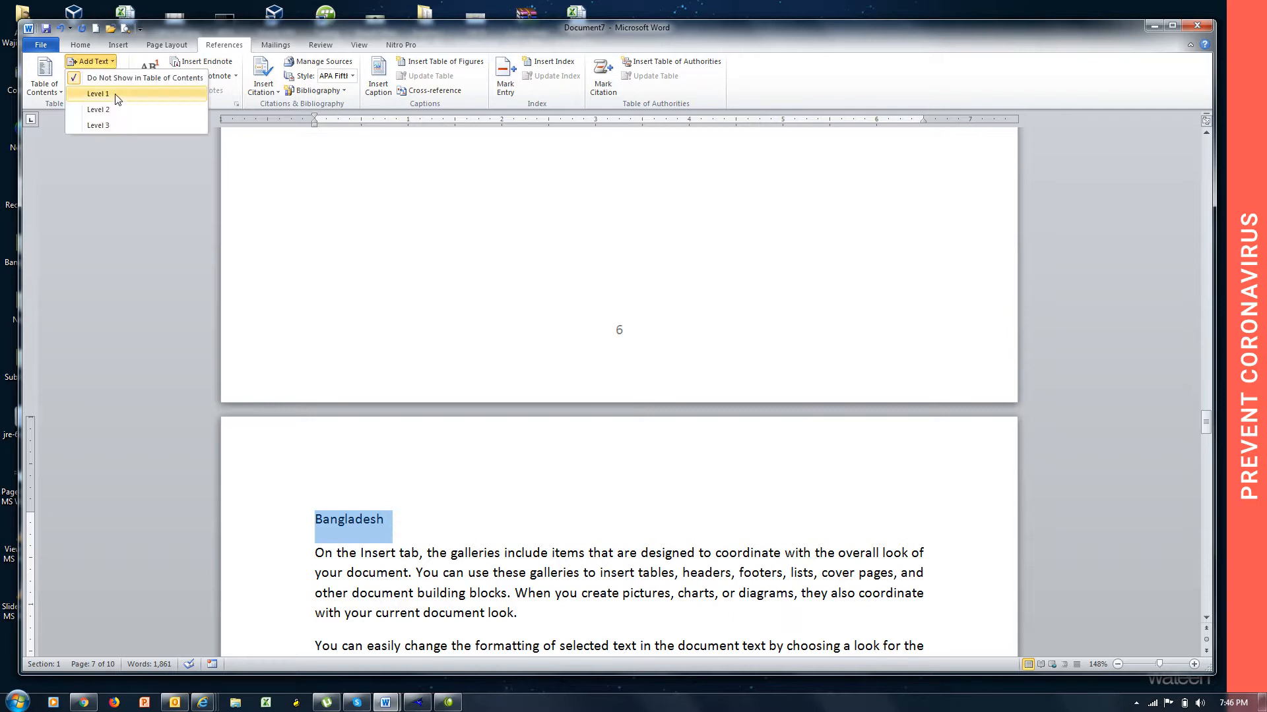
{"action": "left_click", "coordinate": [105, 93]}
Mark the "Sri Lanka" heading line on page 8 as Level 1 text for the table of contents.
{"action": "key", "text": "Down"}
{"action": "key", "text": "Down"}
{"action": "key", "text": "Down"}
{"action": "key", "text": "Down"}
{"action": "key", "text": "Down"}
{"action": "key", "text": "Down"}
{"action": "key", "text": "Down"}
{"action": "key", "text": "Down"}
{"action": "key", "text": "Down"}
{"action": "key", "text": "Down"}
{"action": "key", "text": "Down"}
{"action": "key", "text": "Down"}
{"action": "key", "text": "Down"}
{"action": "key", "text": "Down"}
{"action": "key", "text": "Down"}
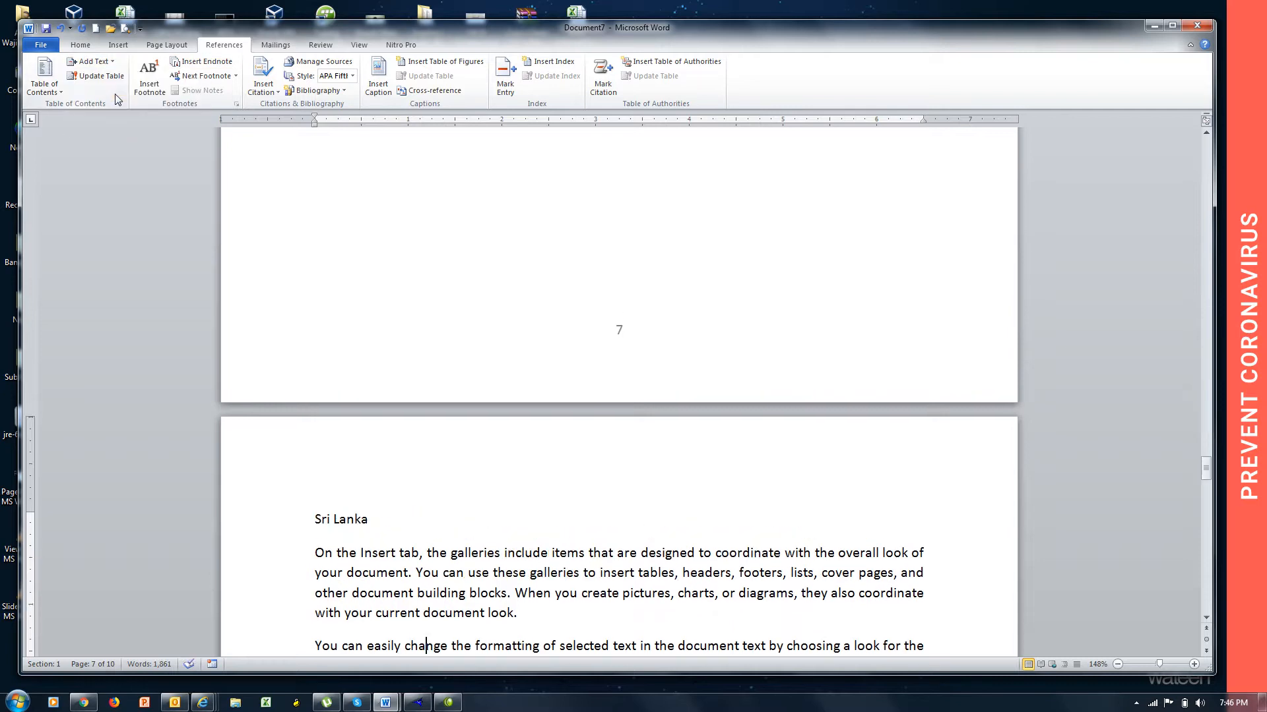
{"action": "left_click", "coordinate": [297, 519]}
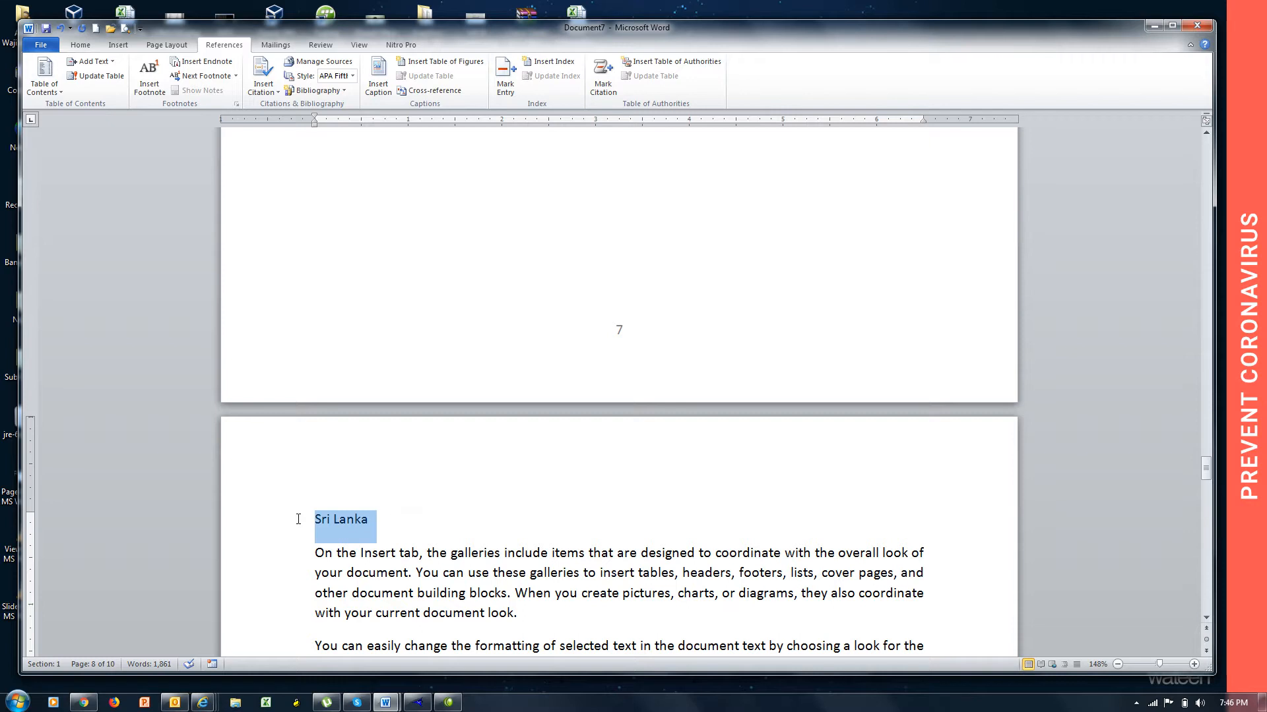
{"action": "left_click", "coordinate": [99, 61]}
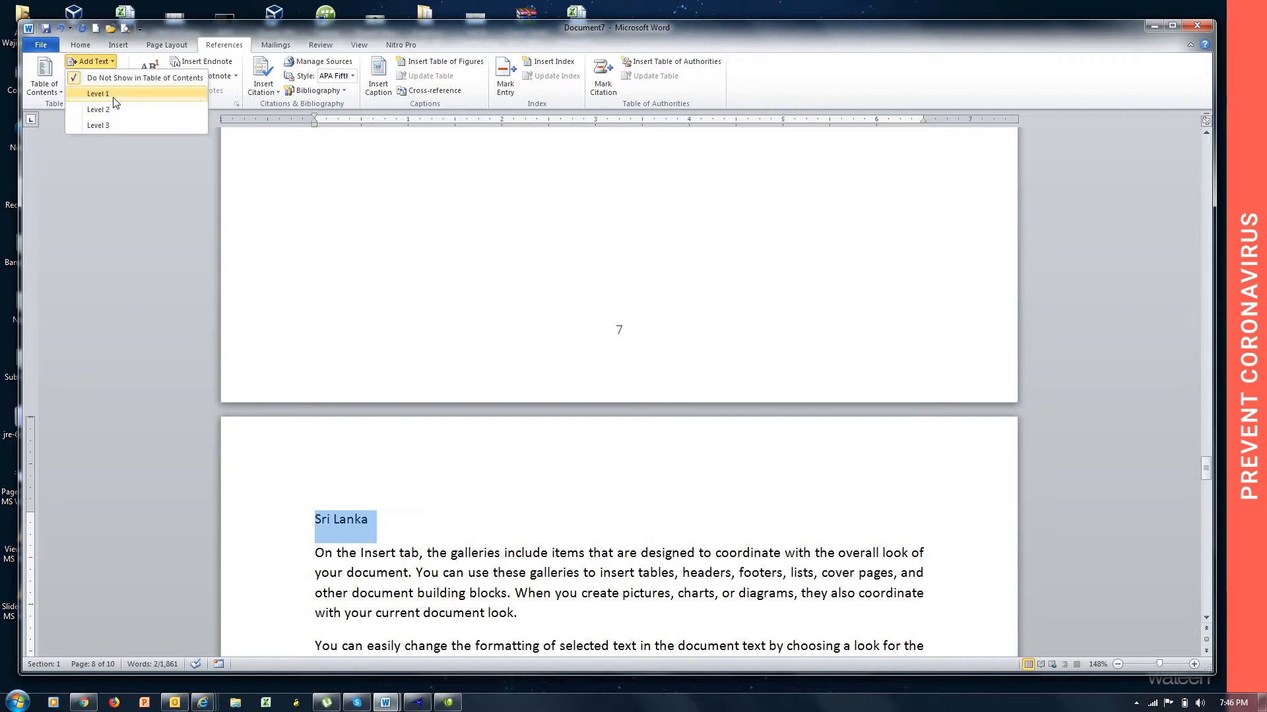
{"action": "left_click", "coordinate": [113, 97]}
Mark the "Japan" heading line on page 9 as Level 1 text for the table of contents.
{"action": "key", "text": "Down"}
{"action": "key", "text": "Down"}
{"action": "key", "text": "Down"}
{"action": "key", "text": "Down"}
{"action": "key", "text": "Down"}
{"action": "key", "text": "Down"}
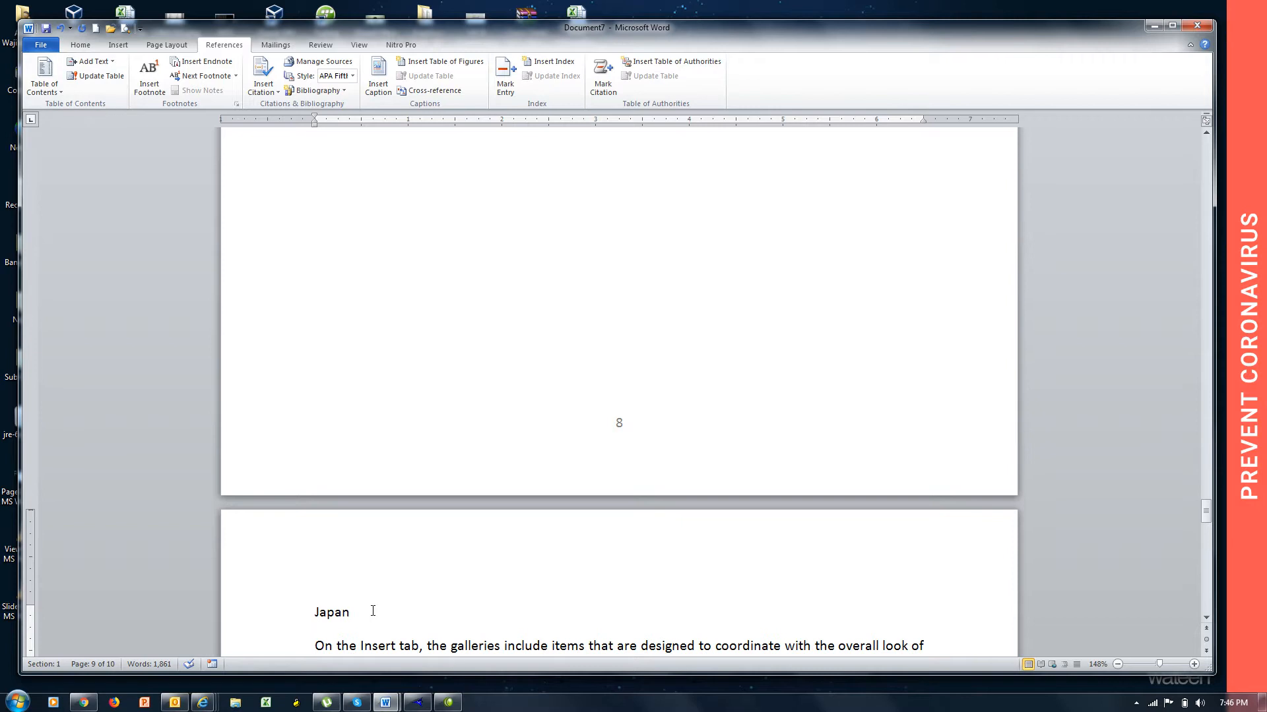
{"action": "left_click", "coordinate": [297, 607]}
{"action": "left_click", "coordinate": [107, 60]}
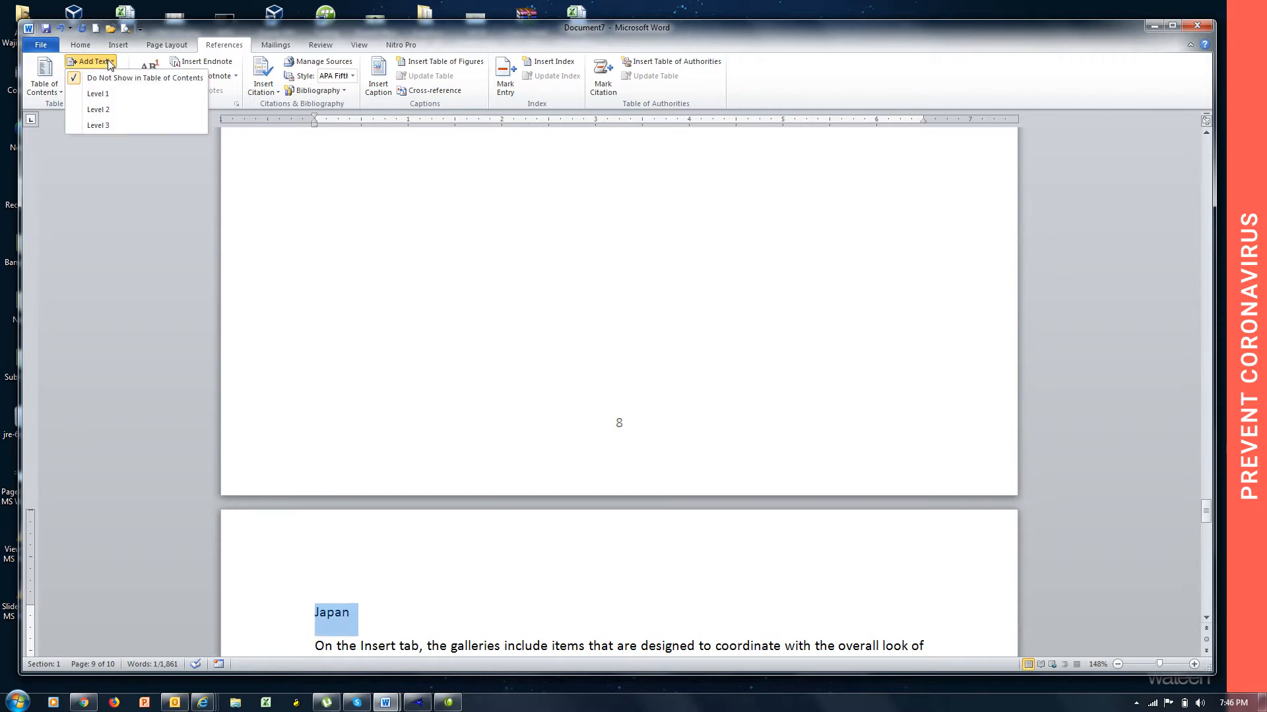
{"action": "left_click", "coordinate": [116, 95]}
Make the "Pakistan" heading line on page 10 a Level 1 heading for the table of contents.
{"action": "key", "text": "Down"}
{"action": "key", "text": "Down"}
{"action": "key", "text": "Down"}
{"action": "key", "text": "Down"}
{"action": "key", "text": "Down"}
{"action": "key", "text": "Down"}
{"action": "key", "text": "Down"}
{"action": "key", "text": "Down"}
{"action": "key", "text": "Down"}
{"action": "key", "text": "Down"}
{"action": "key", "text": "Down"}
{"action": "key", "text": "Down"}
{"action": "key", "text": "Down"}
{"action": "key", "text": "Down"}
{"action": "key", "text": "Down"}
{"action": "key", "text": "Down"}
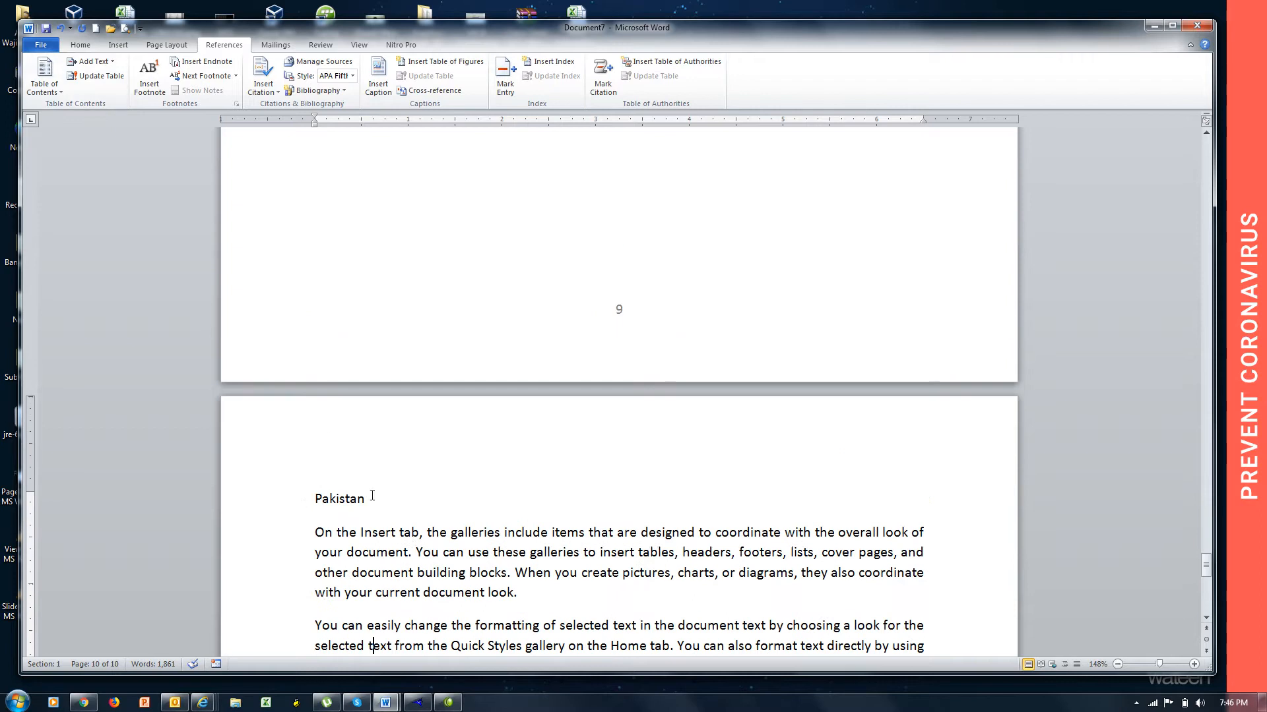
{"action": "left_click", "coordinate": [310, 501]}
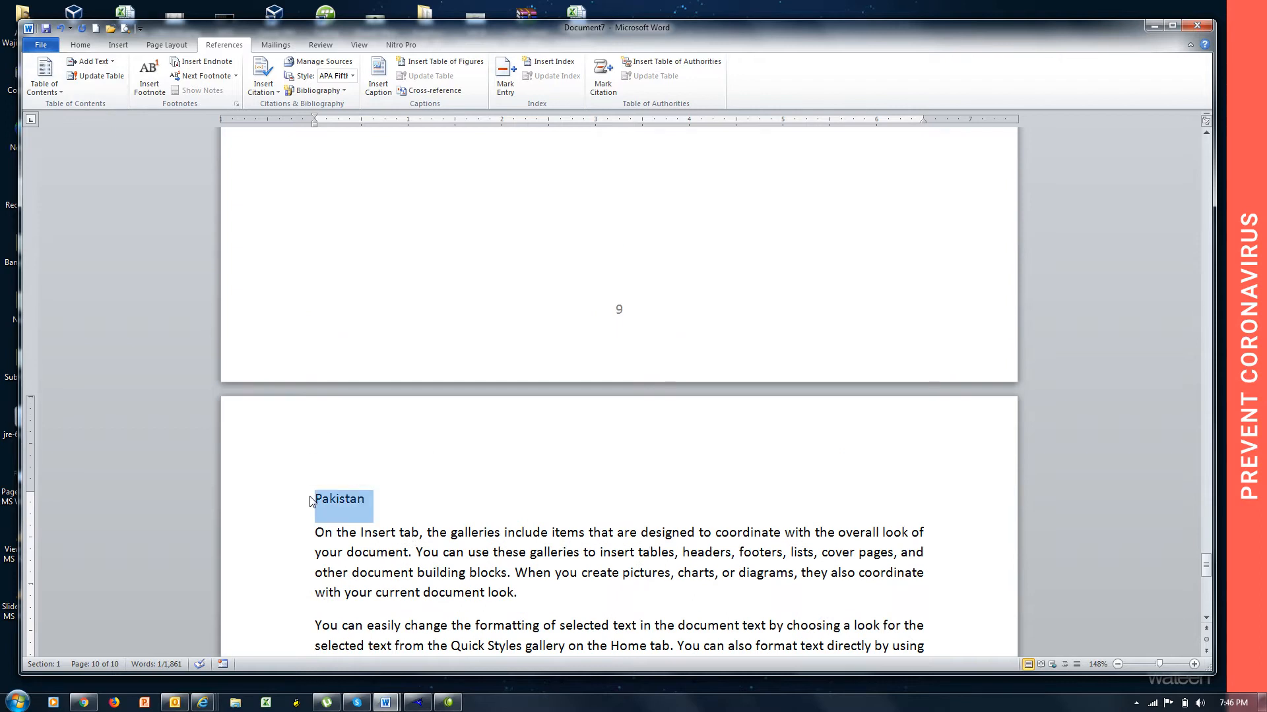
{"action": "key", "text": "ctrl+alt+1"}
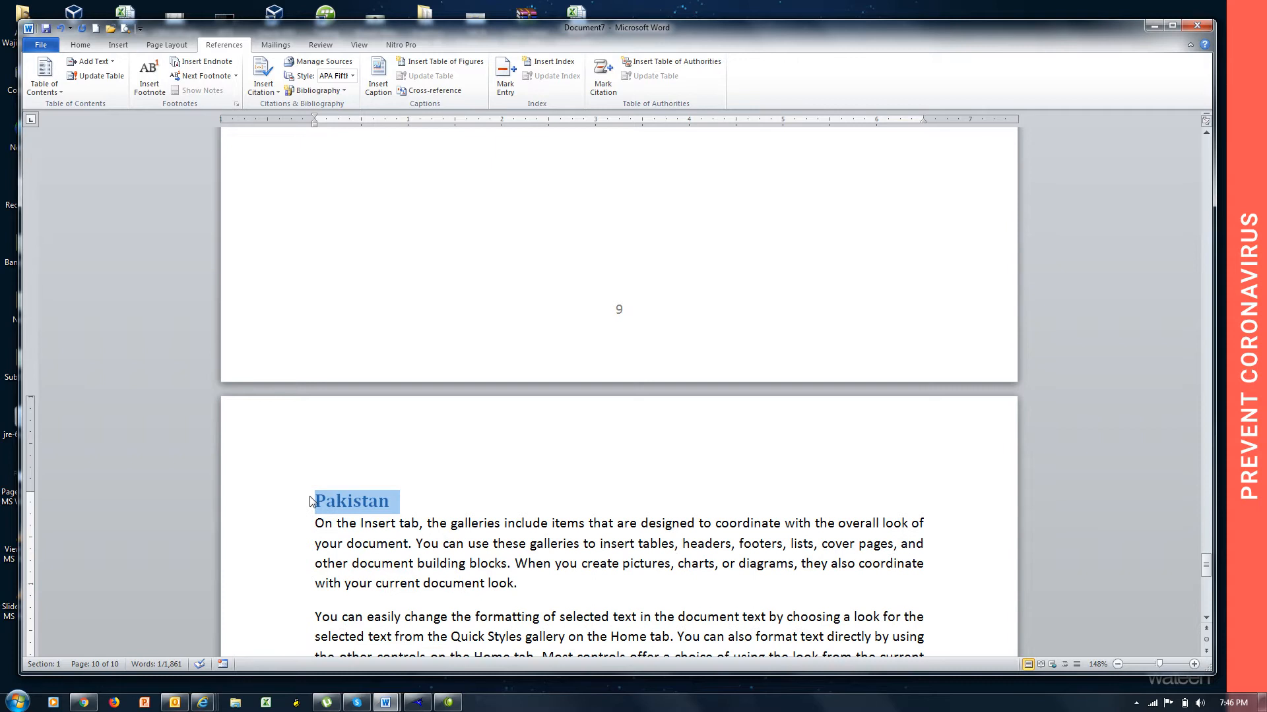
{"action": "left_click", "coordinate": [310, 497]}
Return to the start of the document and show the Navigation Pane with the document's headings.
{"action": "scroll", "coordinate": [310, 497], "scroll_direction": "up", "scroll_amount": 20}
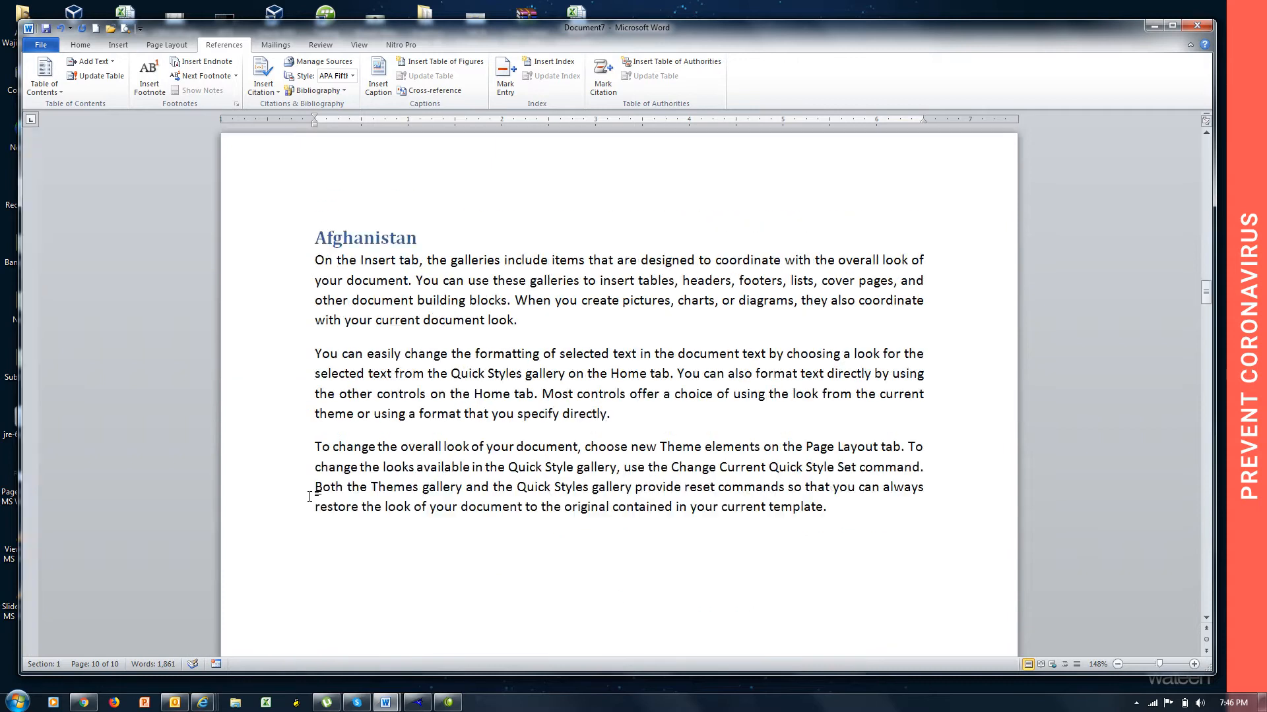
{"action": "scroll", "coordinate": [310, 497], "scroll_direction": "up", "scroll_amount": 10}
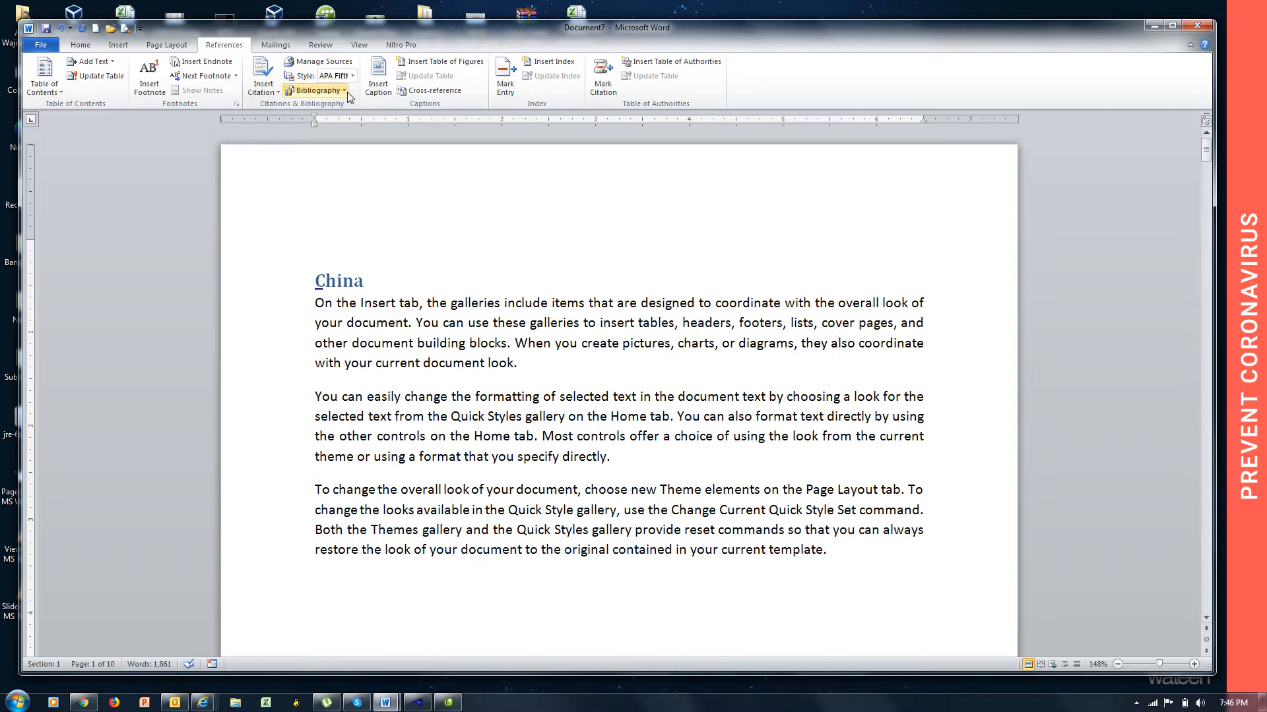
{"action": "left_click", "coordinate": [360, 45]}
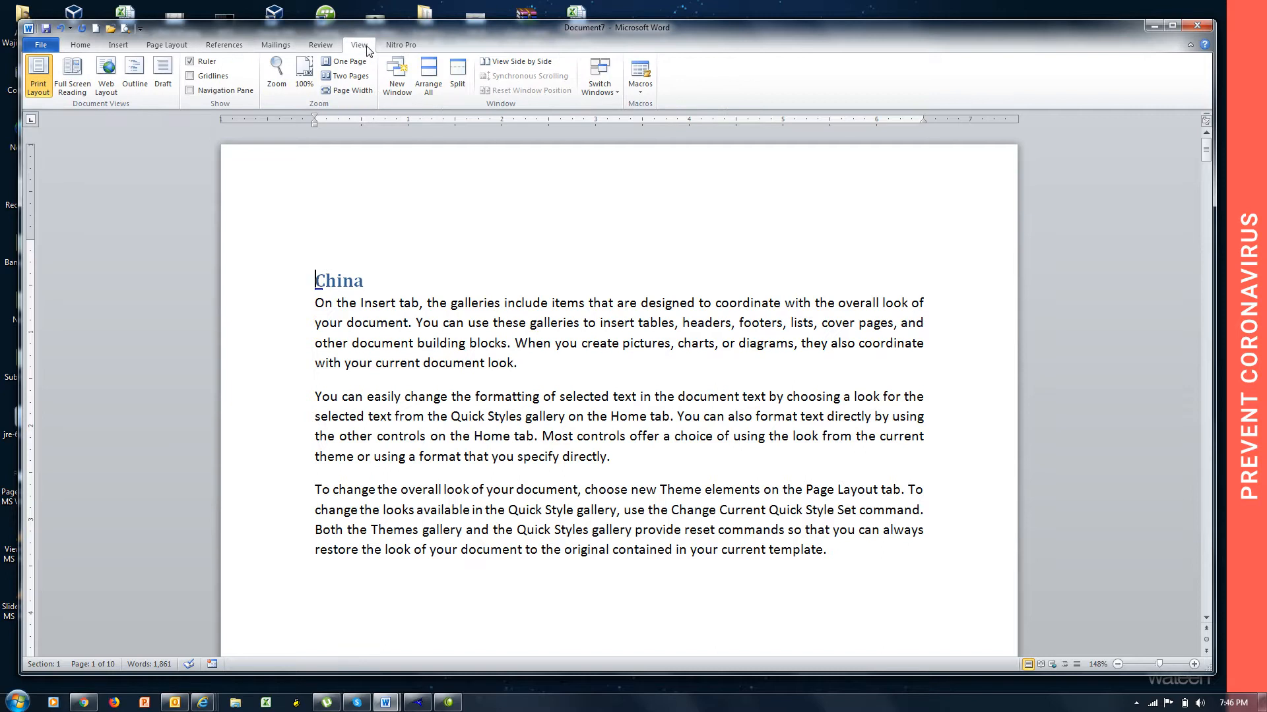
{"action": "left_click", "coordinate": [225, 96]}
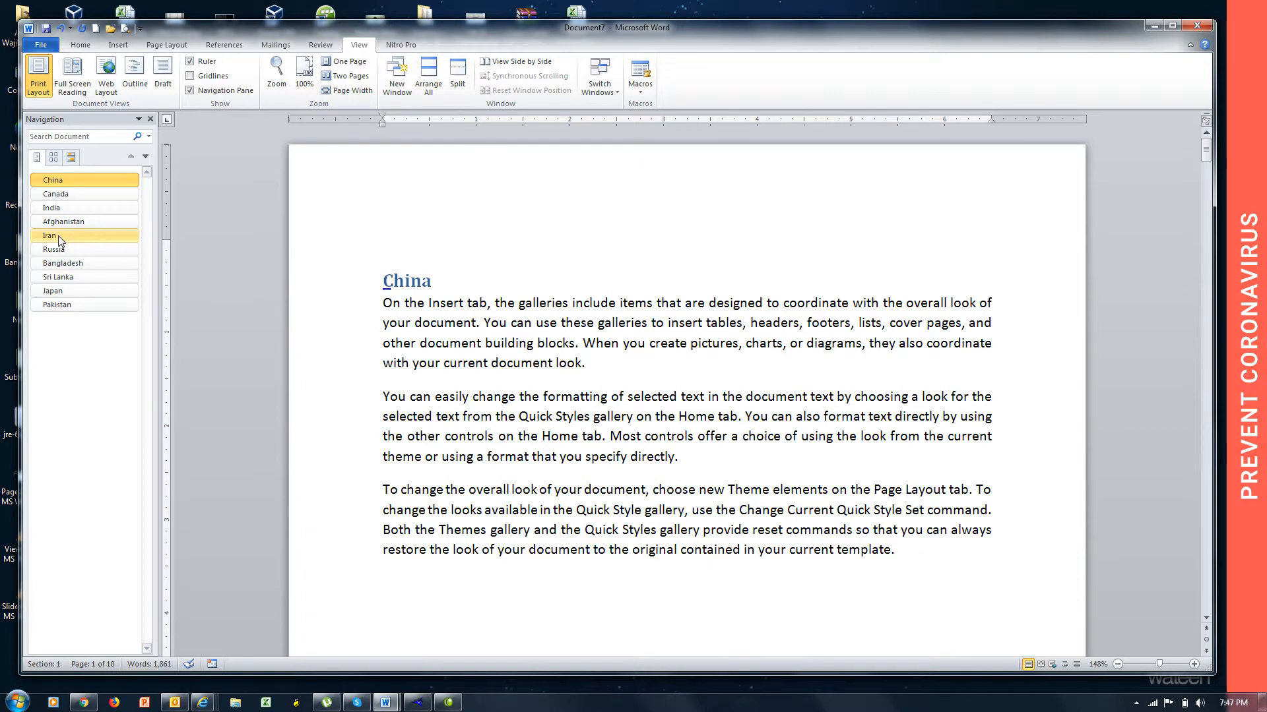
{"action": "left_click", "coordinate": [191, 91]}
{"action": "left_click", "coordinate": [207, 94]}
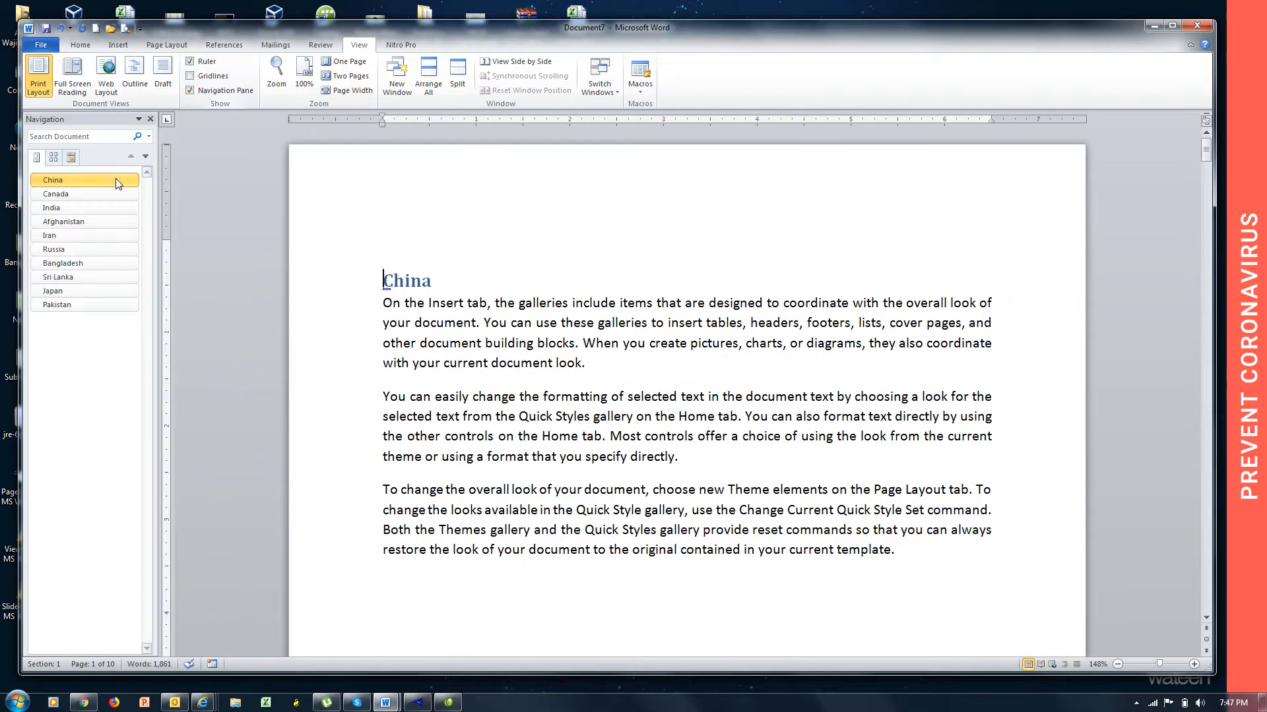
Jump through the document by heading: Iran, India, Sri Lanka, Afghanistan, Canada, China, Japan and Pakistan.
{"action": "left_click", "coordinate": [92, 238]}
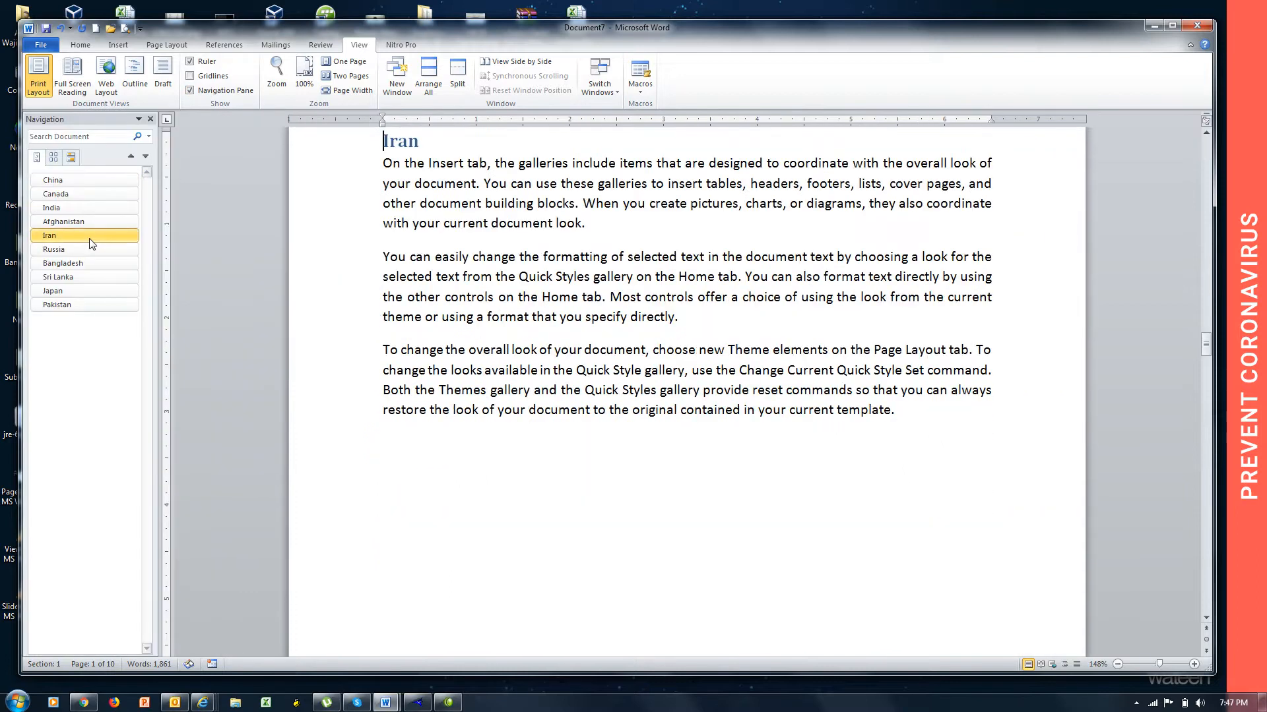
{"action": "left_click", "coordinate": [69, 209]}
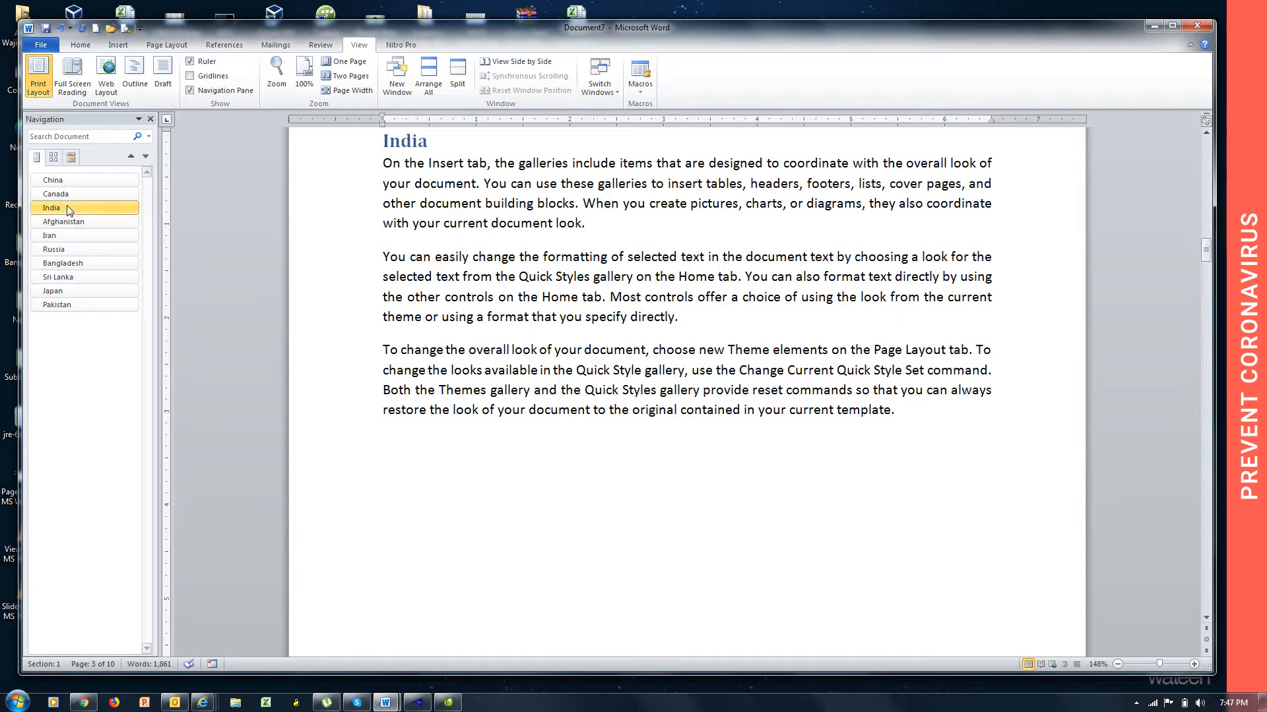
{"action": "left_click", "coordinate": [79, 279]}
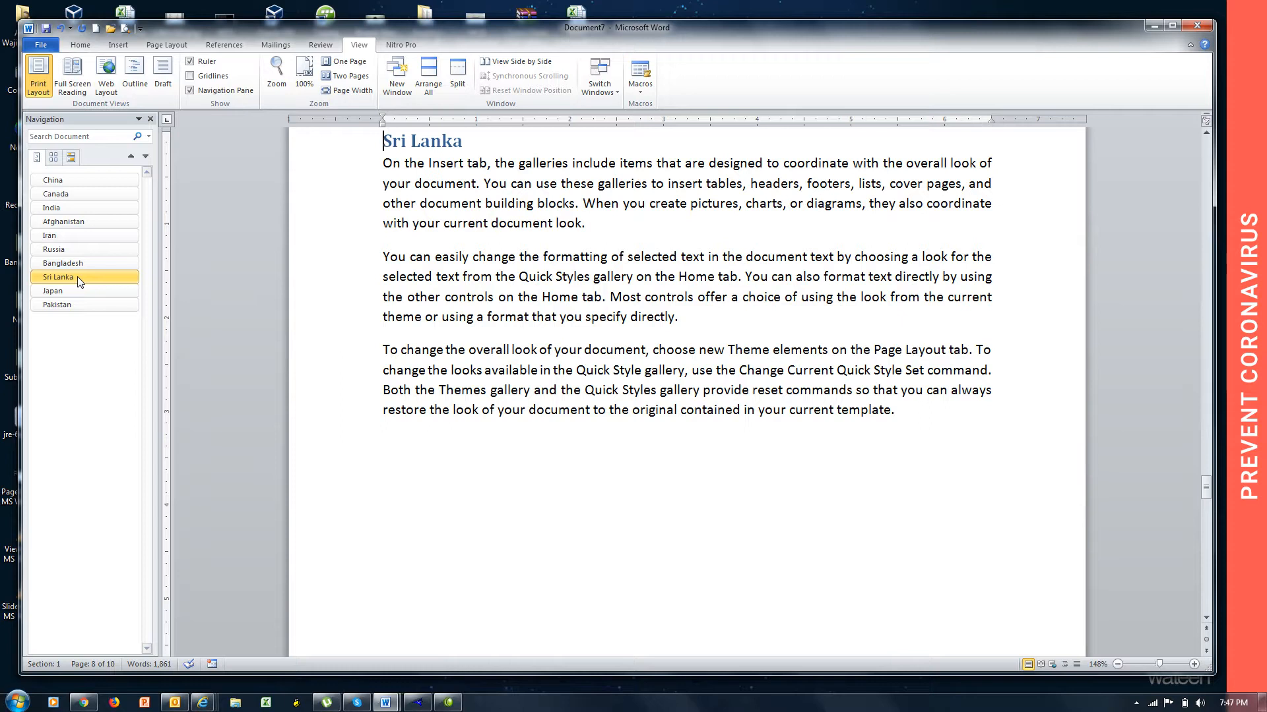
{"action": "left_click", "coordinate": [81, 230]}
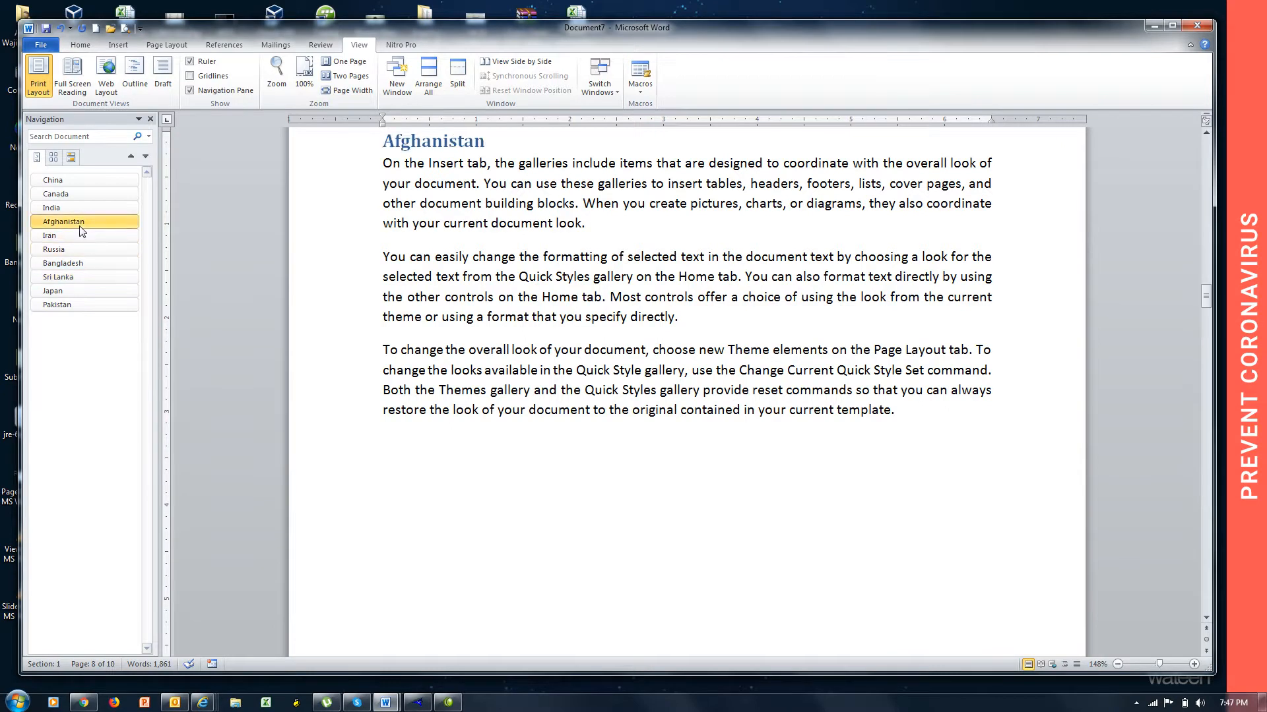
{"action": "left_click", "coordinate": [75, 196]}
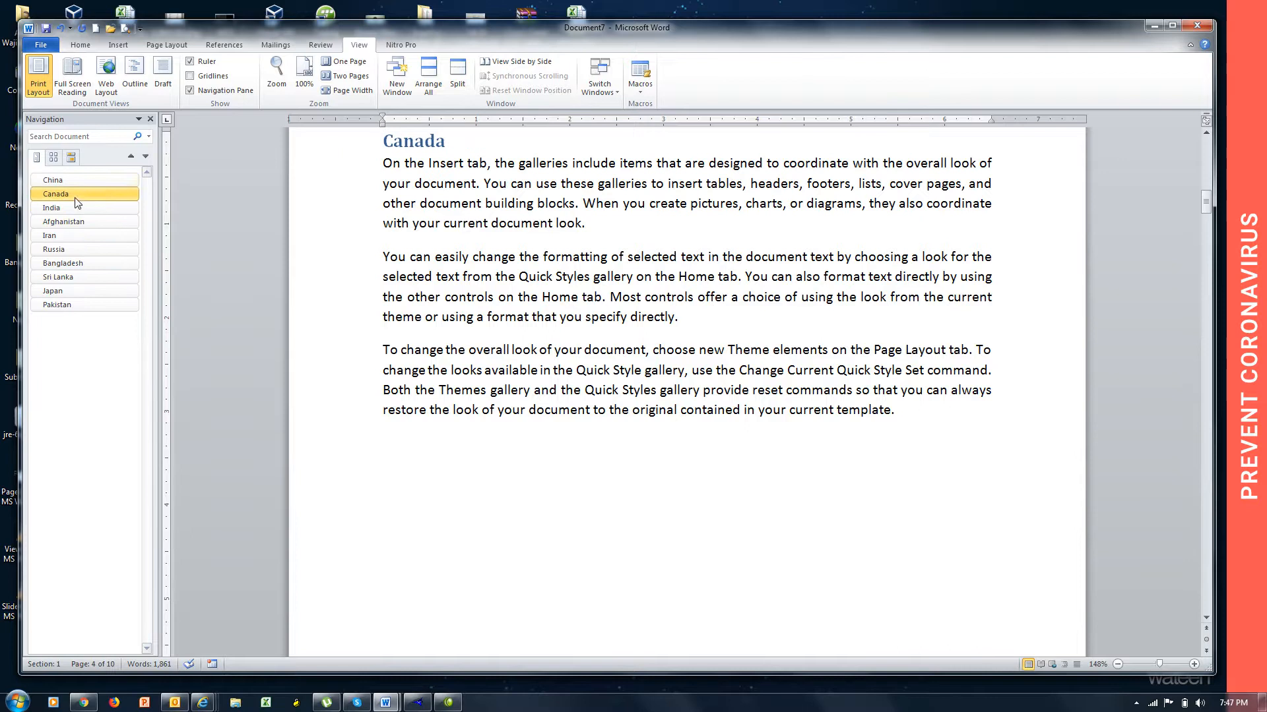
{"action": "left_click", "coordinate": [74, 183]}
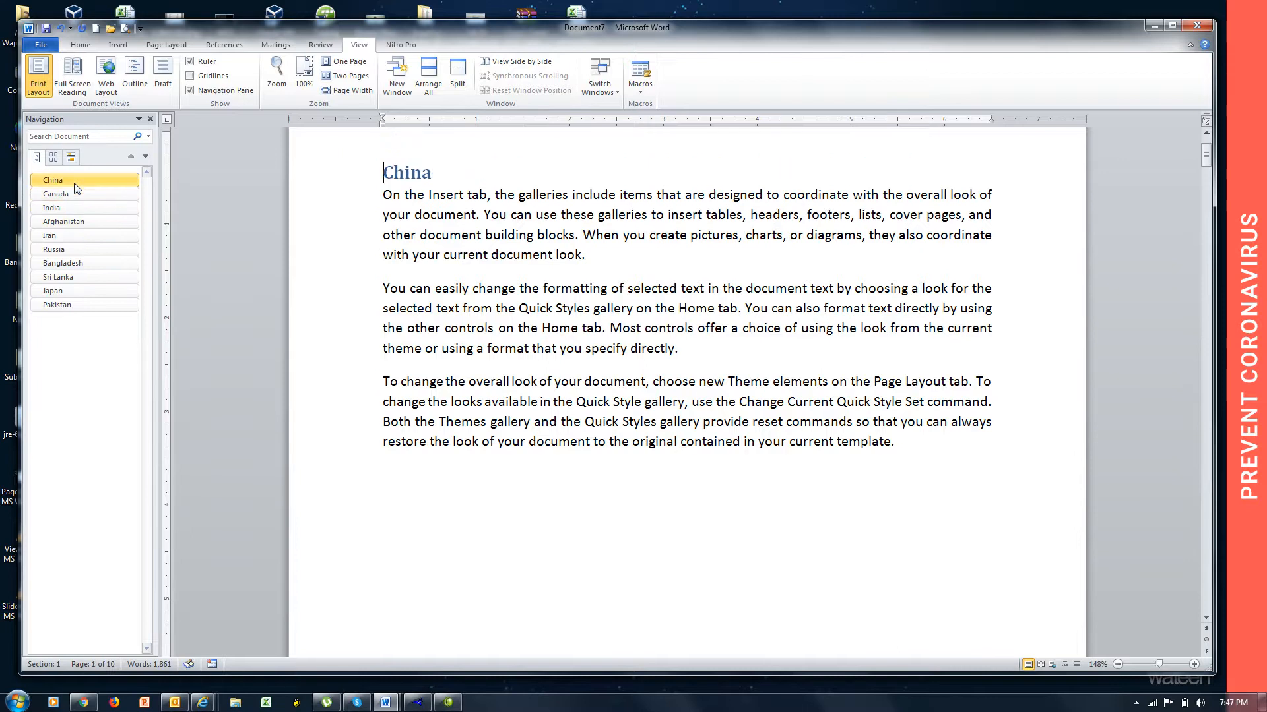
{"action": "left_click", "coordinate": [93, 293]}
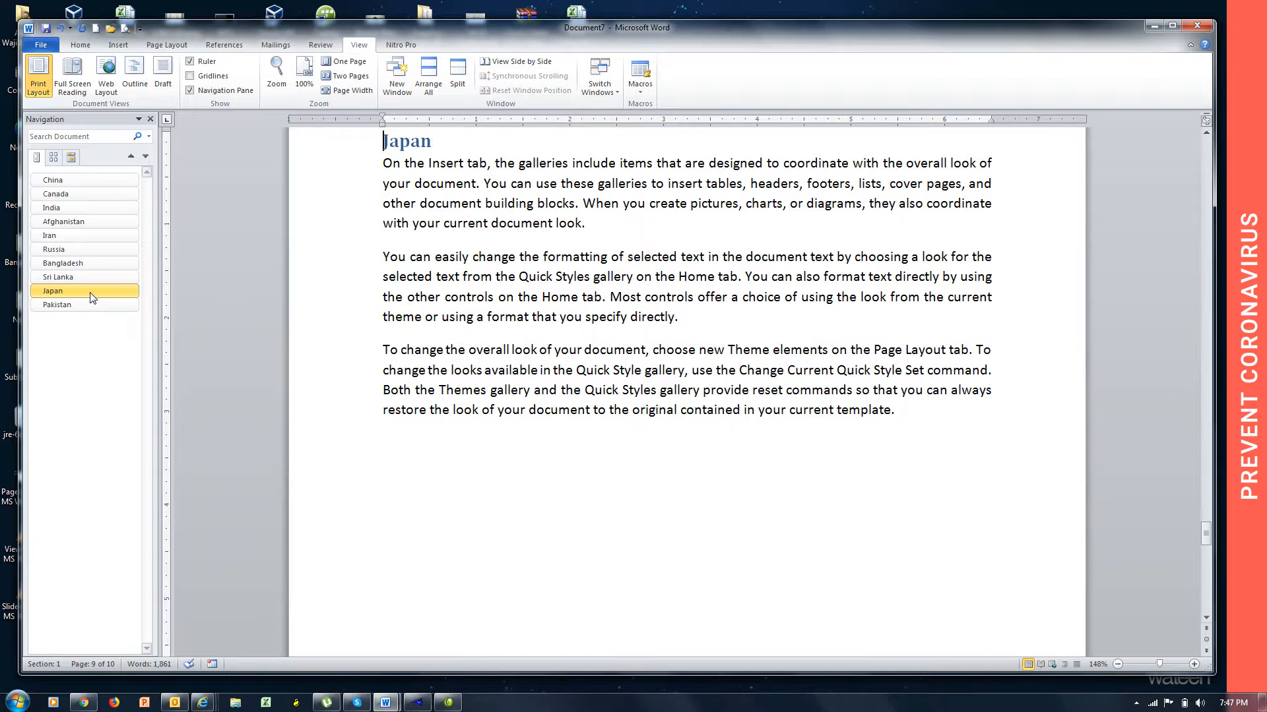
{"action": "left_click", "coordinate": [80, 305]}
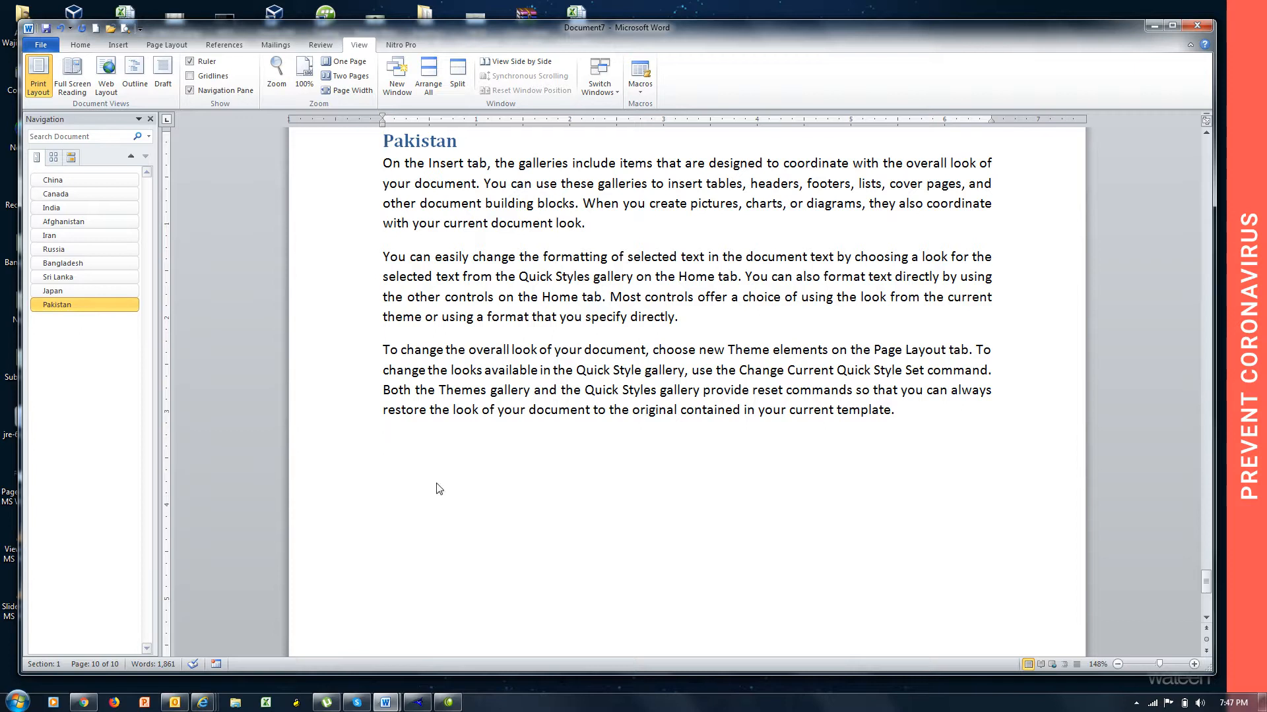
Add a new page at the end of the document titled "Punjab" and fill it with =rand() sample text.
{"action": "key", "text": "ctrl+Return"}
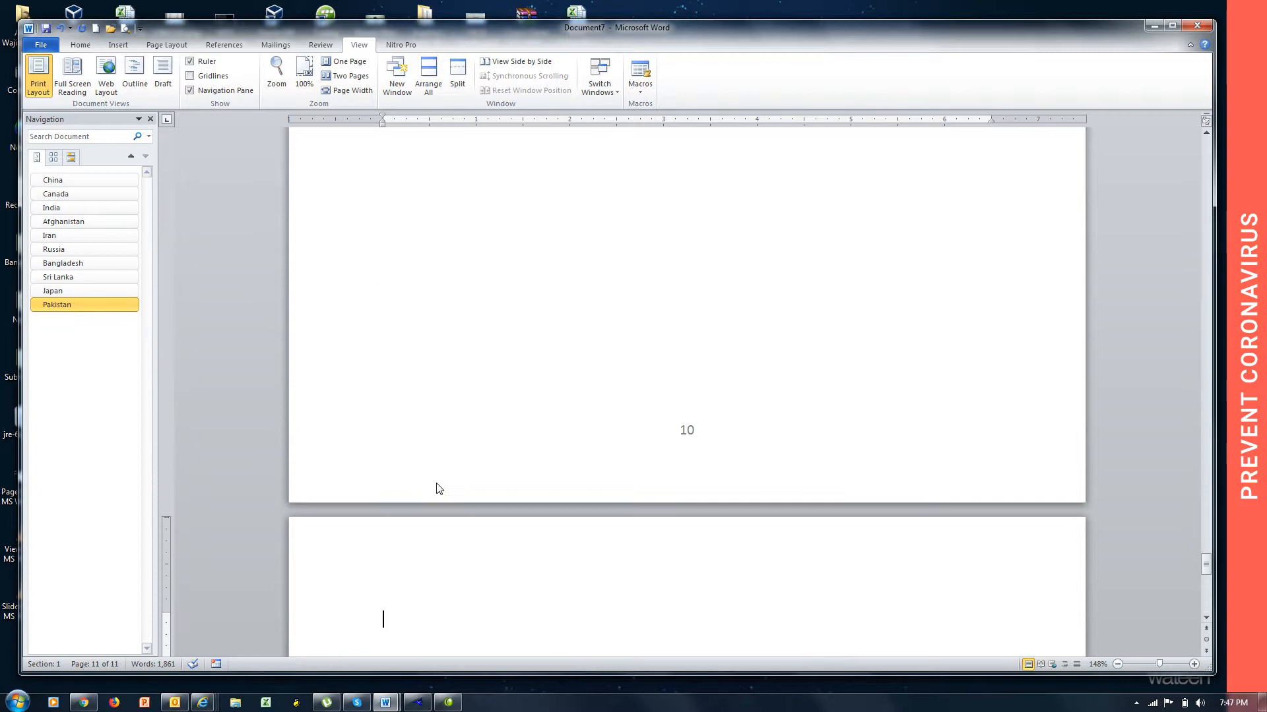
{"action": "type", "text": "Punjab"}
{"action": "key", "text": "Return"}
{"action": "type", "text": "="}
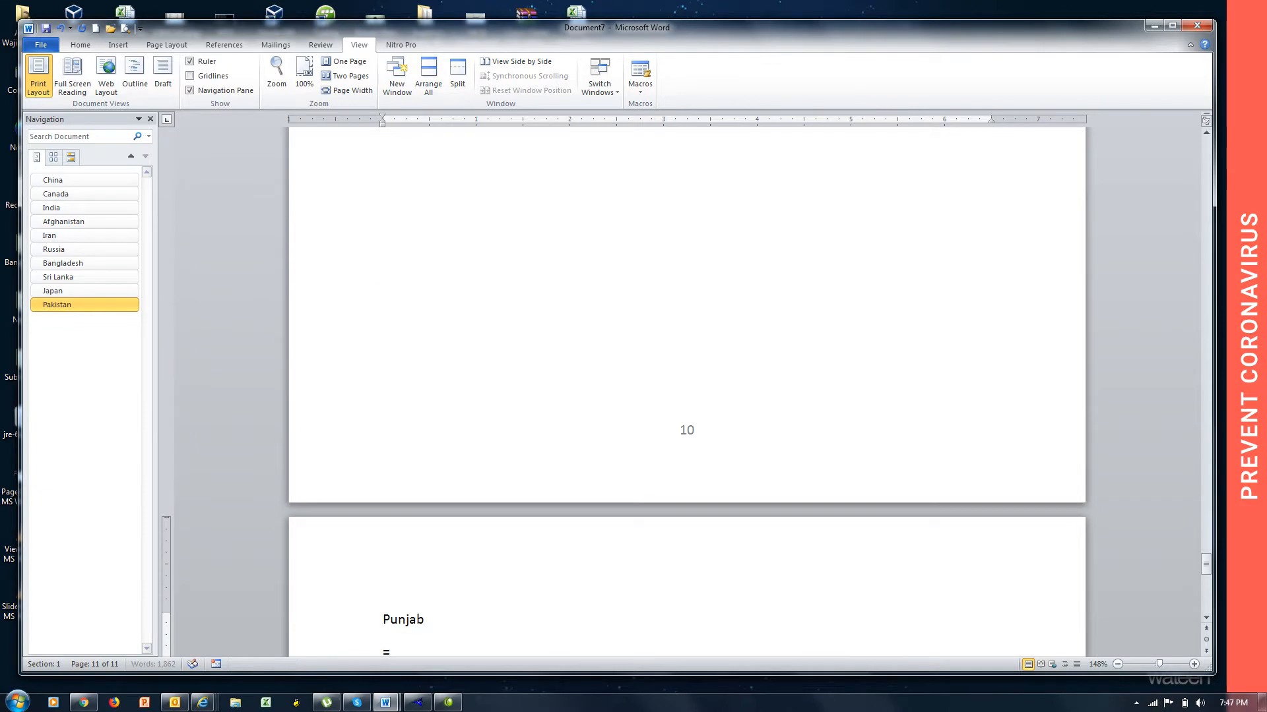
{"action": "type", "text": "rand()"}
{"action": "key", "text": "Return"}
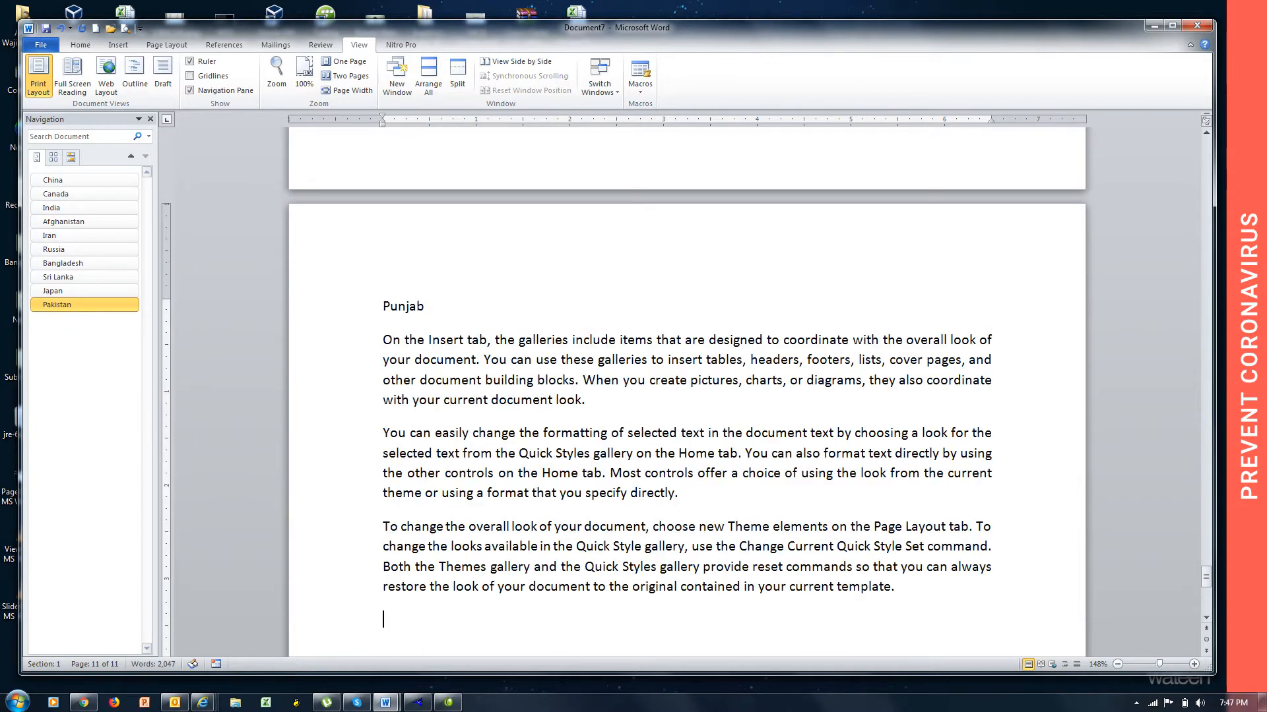
Add a new page after Punjab titled "KPK" and fill it with =rand() sample text.
{"action": "scroll", "coordinate": [437, 488], "scroll_direction": "down", "scroll_amount": 10}
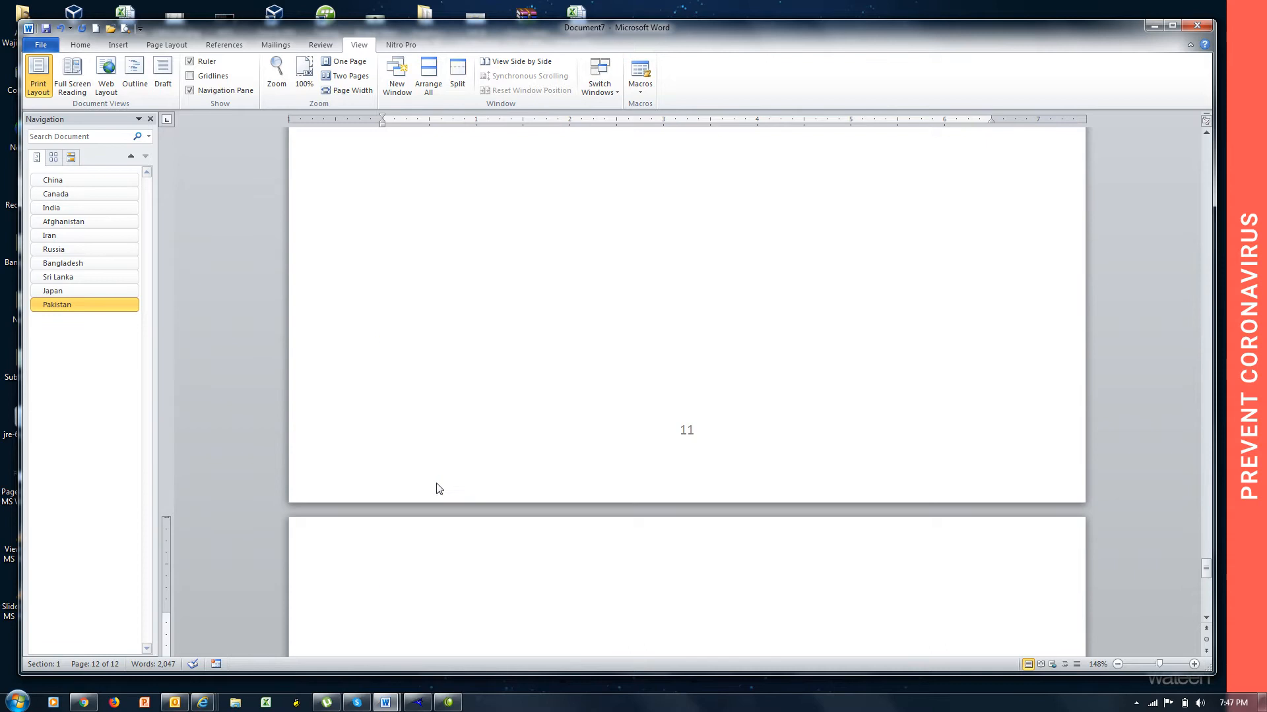
{"action": "type", "text": "KPK"}
{"action": "key", "text": "Return"}
{"action": "type", "text": "=rand()"}
{"action": "key", "text": "Return"}
Add a new page after KPK titled "Sindh" and fill it with =rand() sample text.
{"action": "key", "text": "ctrl+Return"}
{"action": "type", "text": "Sindh"}
{"action": "key", "text": "Return"}
{"action": "type", "text": "=rand()"}
{"action": "key", "text": "Return"}
Add a new page after Sindh titled "Baluchistan" and fill it with =rand() sample text.
{"action": "key", "text": "ctrl+Return"}
{"action": "type", "text": "Baluchistan"}
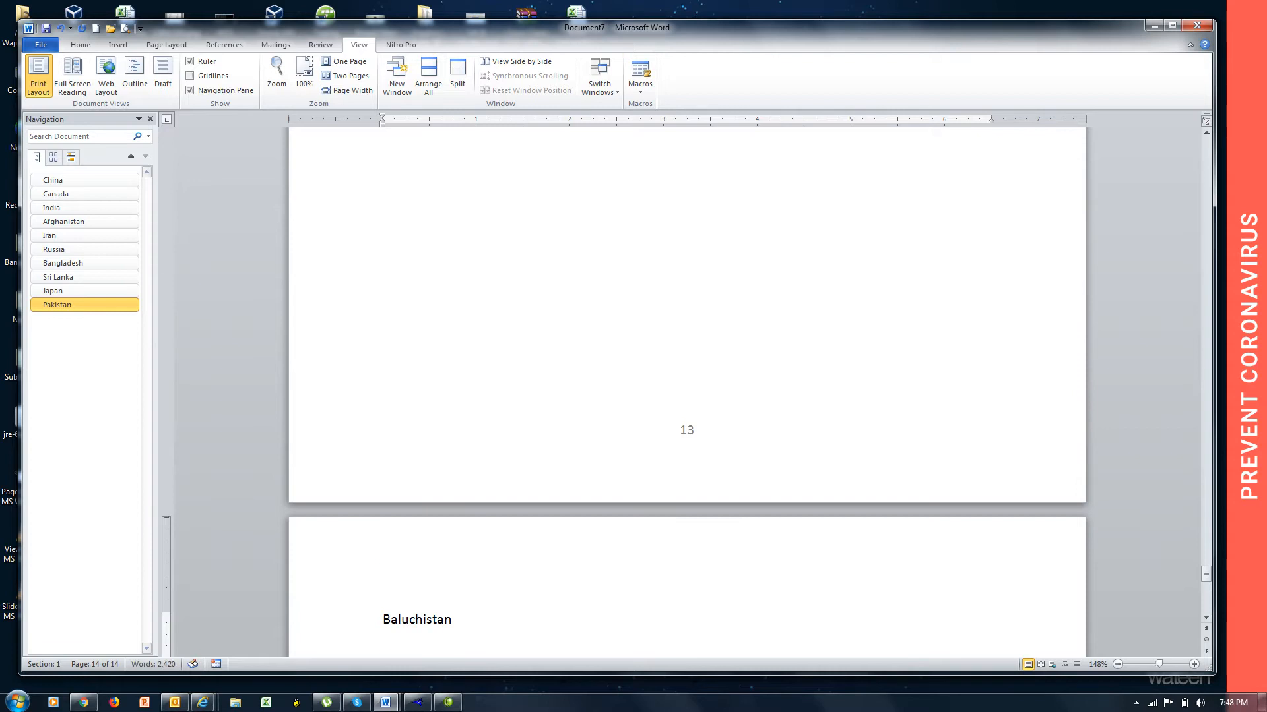
{"action": "key", "text": "Return"}
{"action": "type", "text": "=rand()"}
{"action": "key", "text": "Return"}
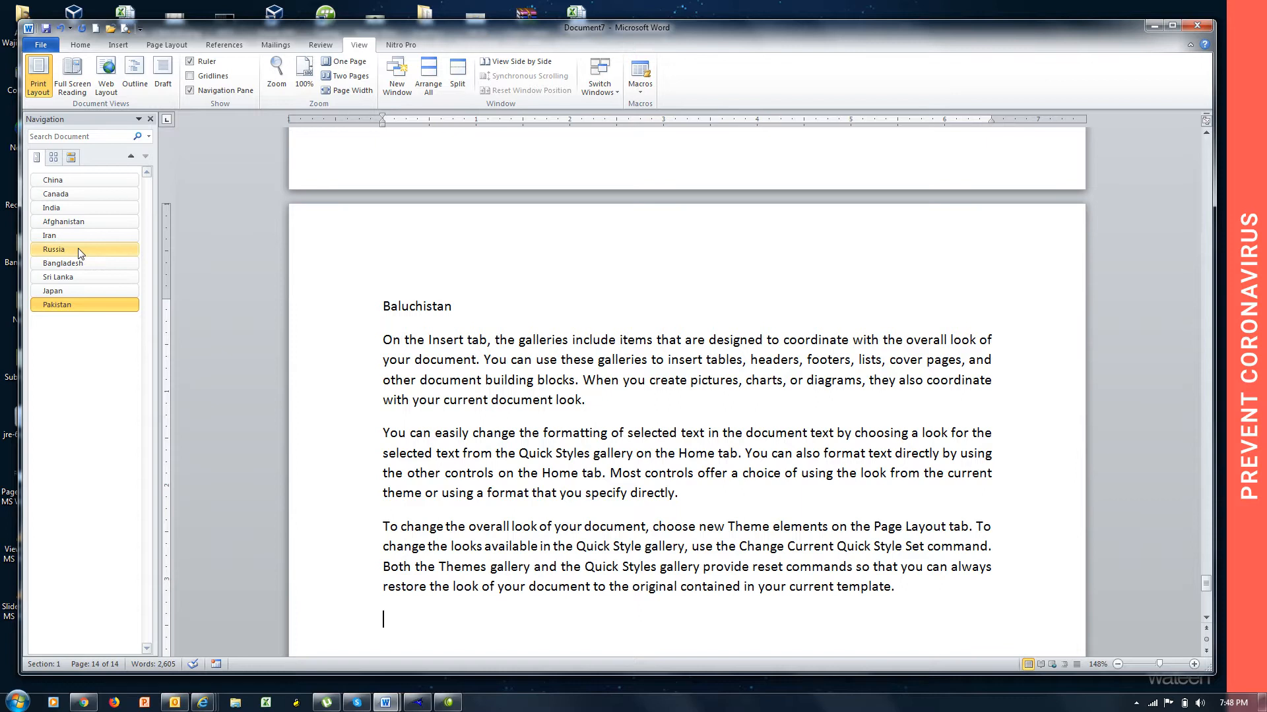
Mark the "Punjab" heading line on page 11 as Level 1 text for the table of contents.
{"action": "key", "text": "Page_Up"}
{"action": "key", "text": "Page_Up"}
{"action": "key", "text": "Page_Up"}
{"action": "key", "text": "Page_Up"}
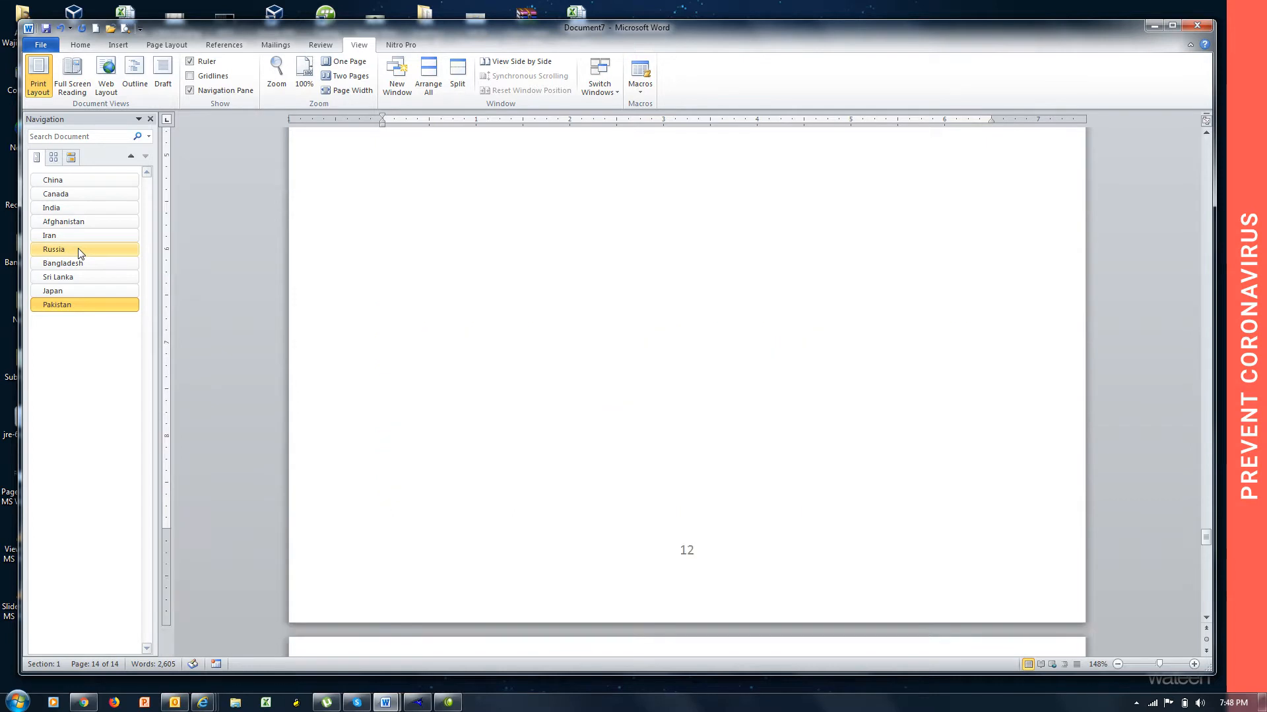
{"action": "key", "text": "Page_Up"}
{"action": "key", "text": "Page_Up"}
{"action": "key", "text": "Page_Up"}
{"action": "key", "text": "Page_Up"}
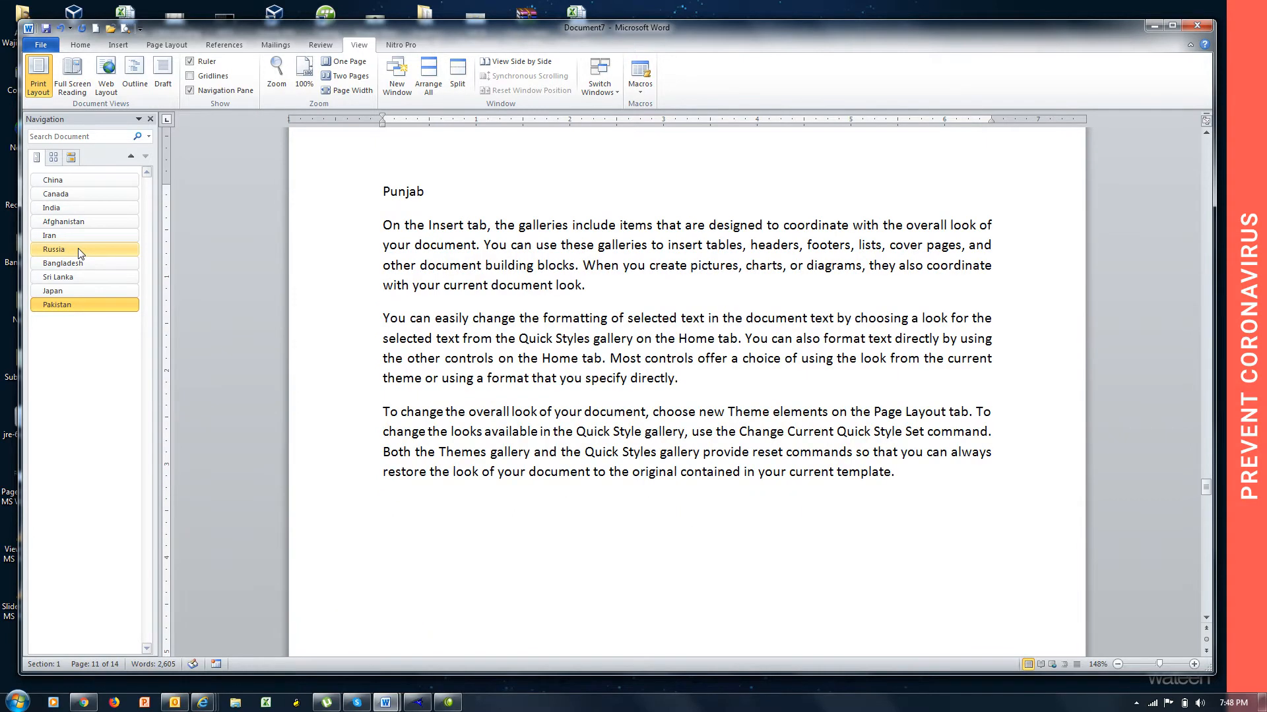
{"action": "left_click_drag", "start_coordinate": [440, 195], "coordinate": [381, 193]}
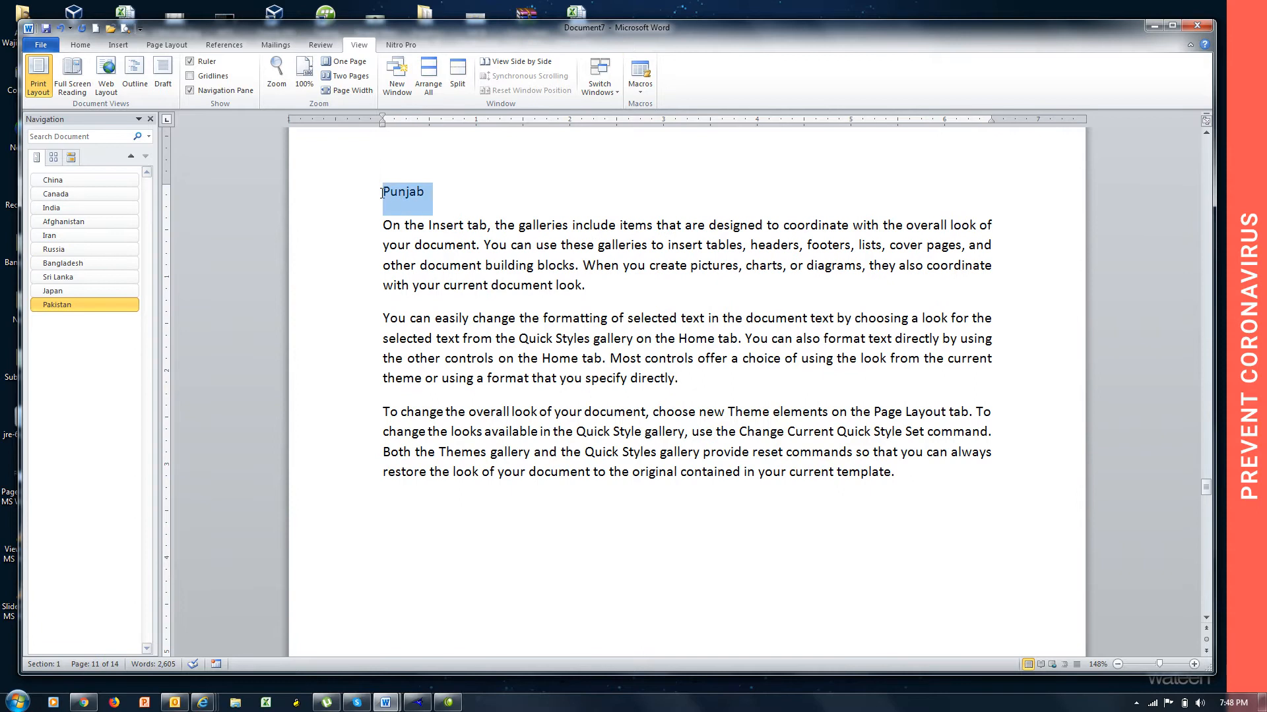
{"action": "left_click", "coordinate": [233, 49]}
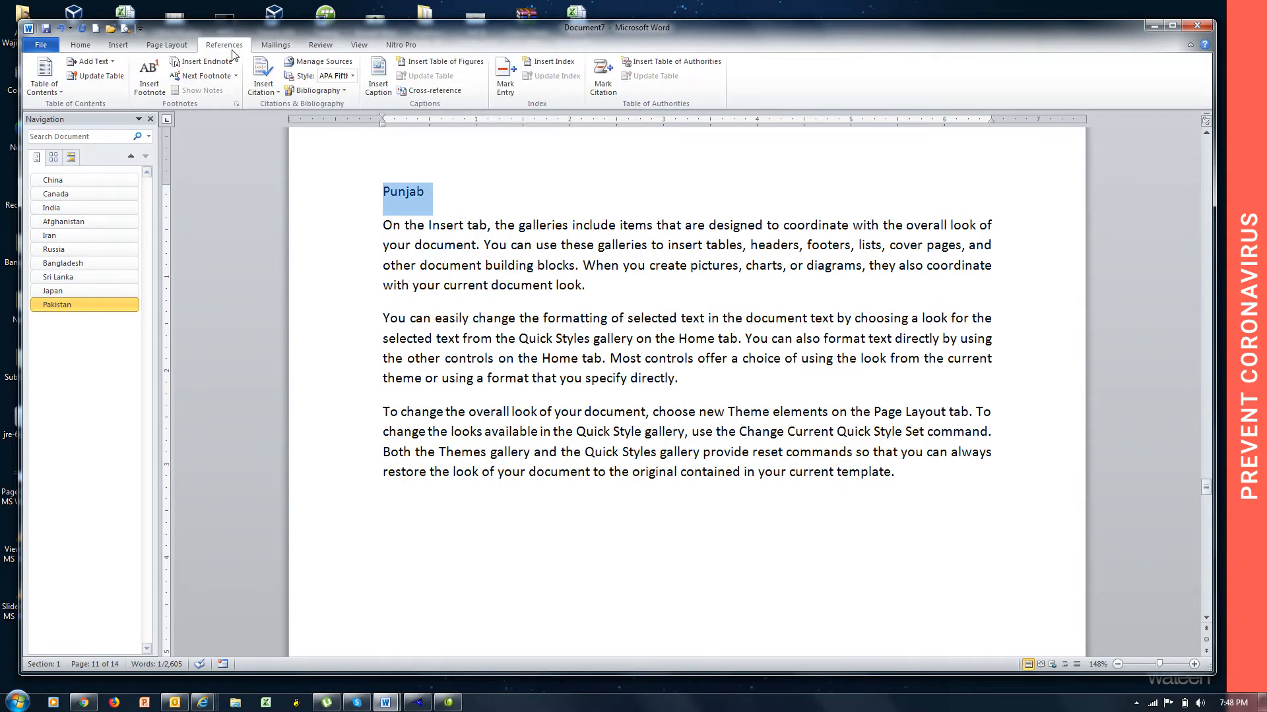
{"action": "left_click", "coordinate": [91, 62]}
{"action": "left_click", "coordinate": [110, 94]}
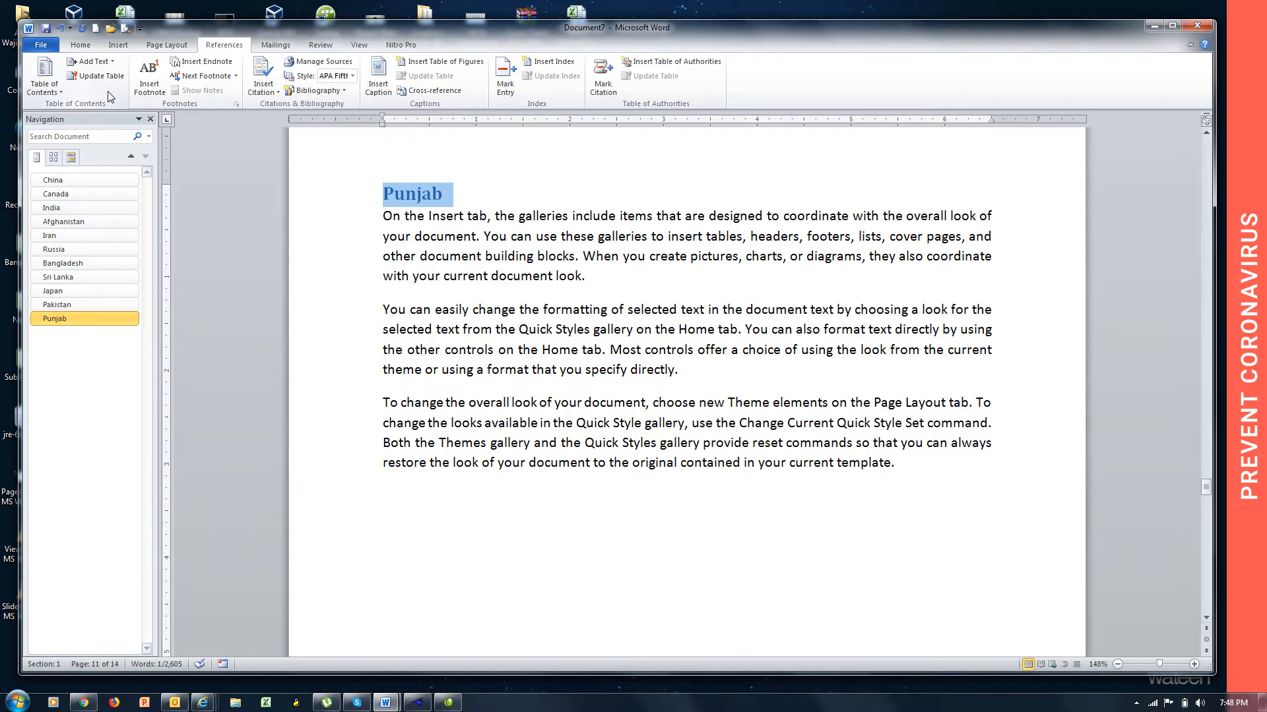
Change the "Punjab" heading to Level 2 table-of-contents text and toggle the Pakistan entry in the heading outline.
{"action": "left_click", "coordinate": [91, 61]}
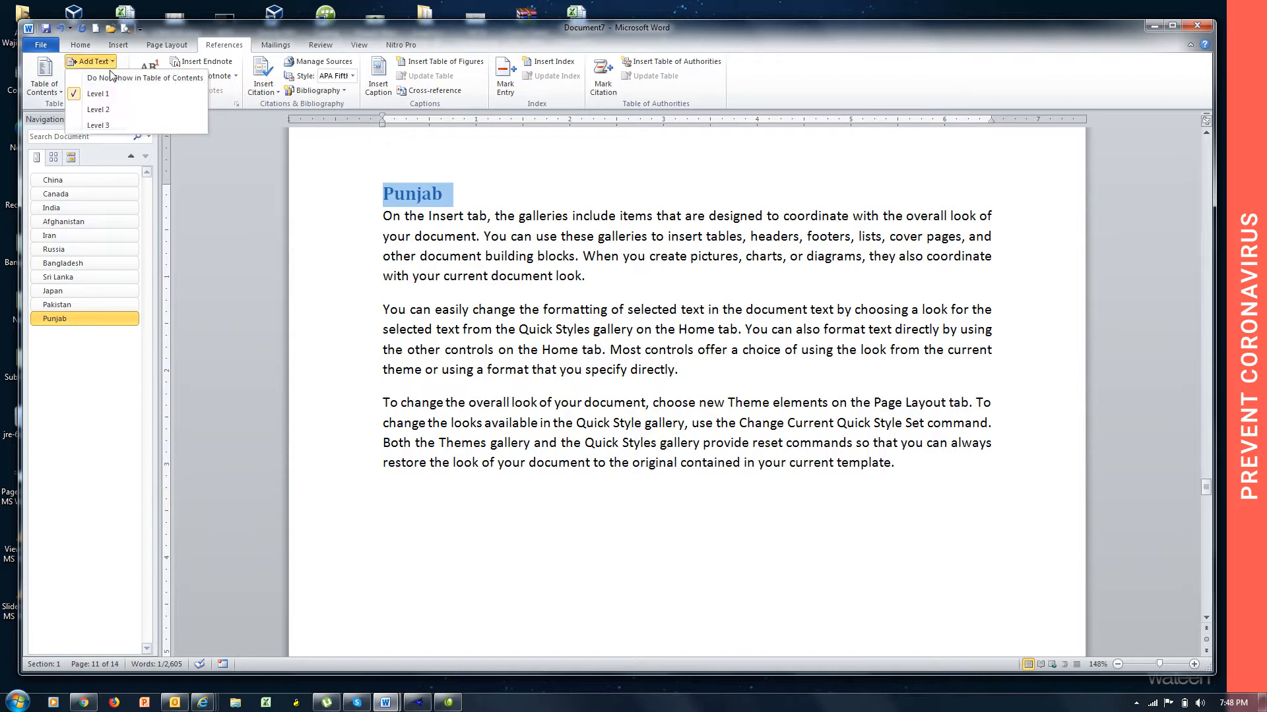
{"action": "left_click", "coordinate": [119, 109]}
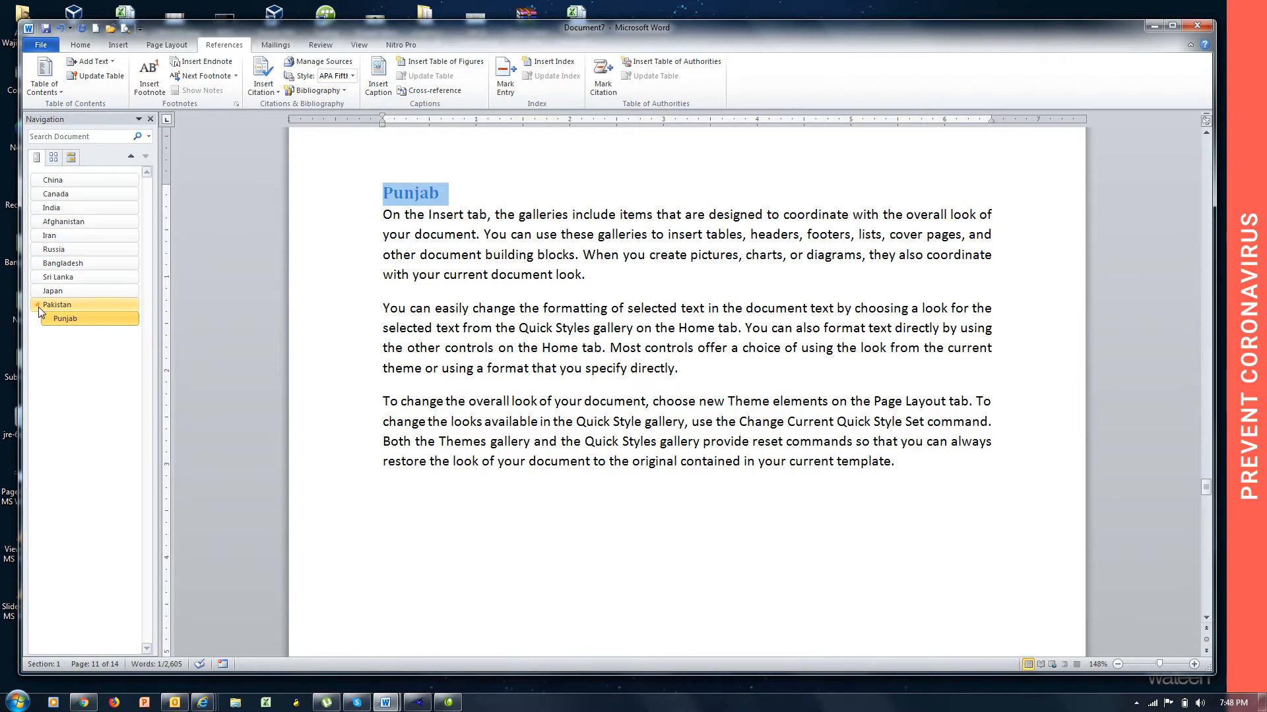
{"action": "left_click", "coordinate": [38, 305]}
Return the "Punjab" heading to Level 1 and jump to the Pakistan and Punjab headings from the heading outline.
{"action": "left_click", "coordinate": [92, 61]}
{"action": "left_click", "coordinate": [108, 95]}
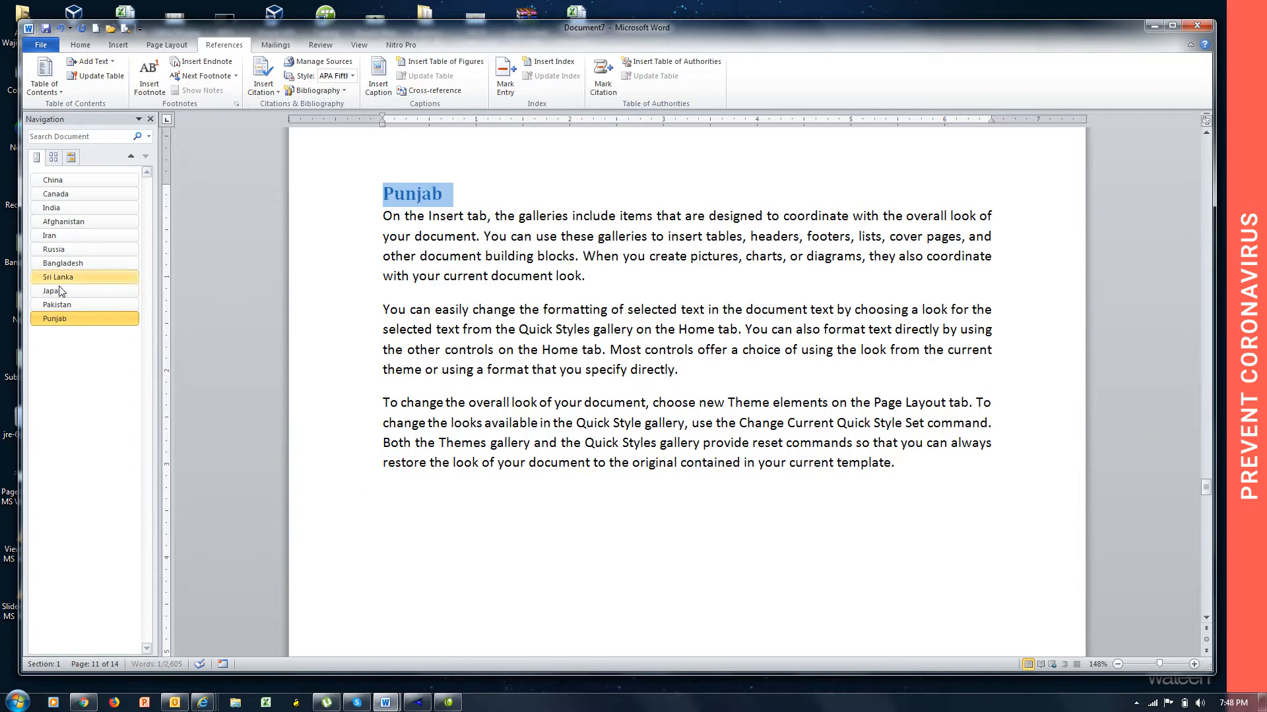
{"action": "left_click", "coordinate": [57, 306]}
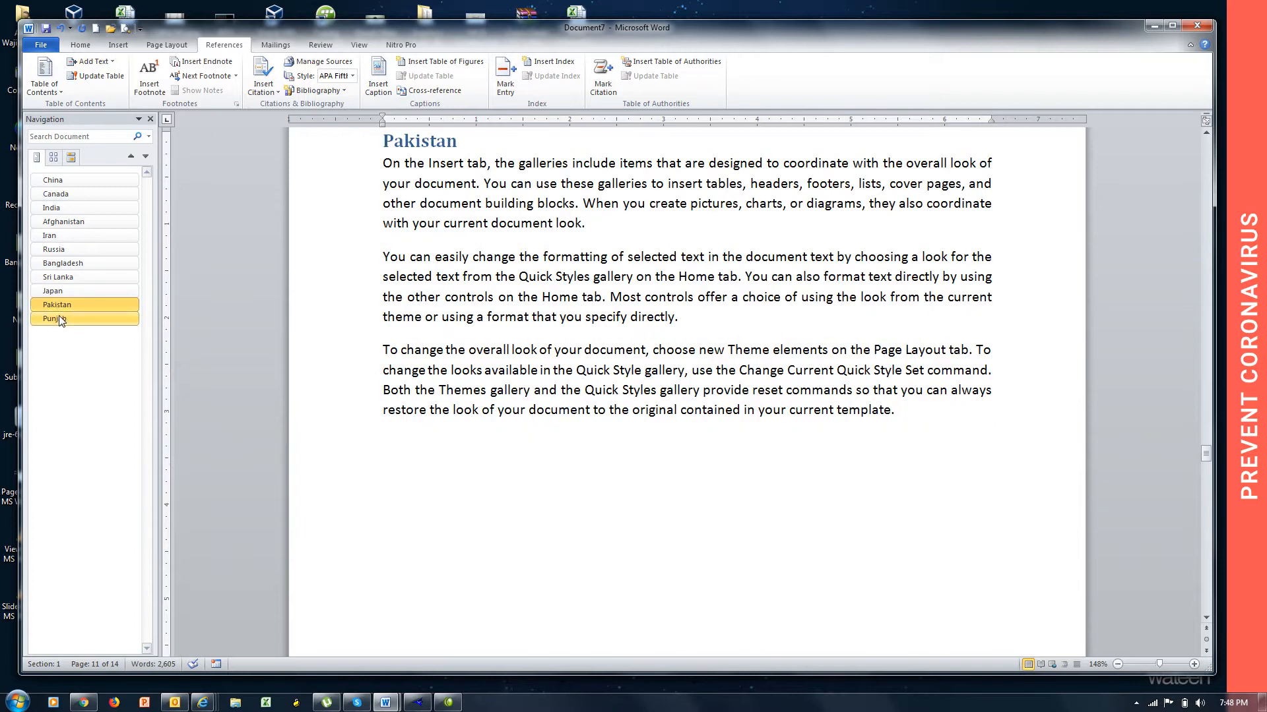
{"action": "left_click", "coordinate": [60, 319]}
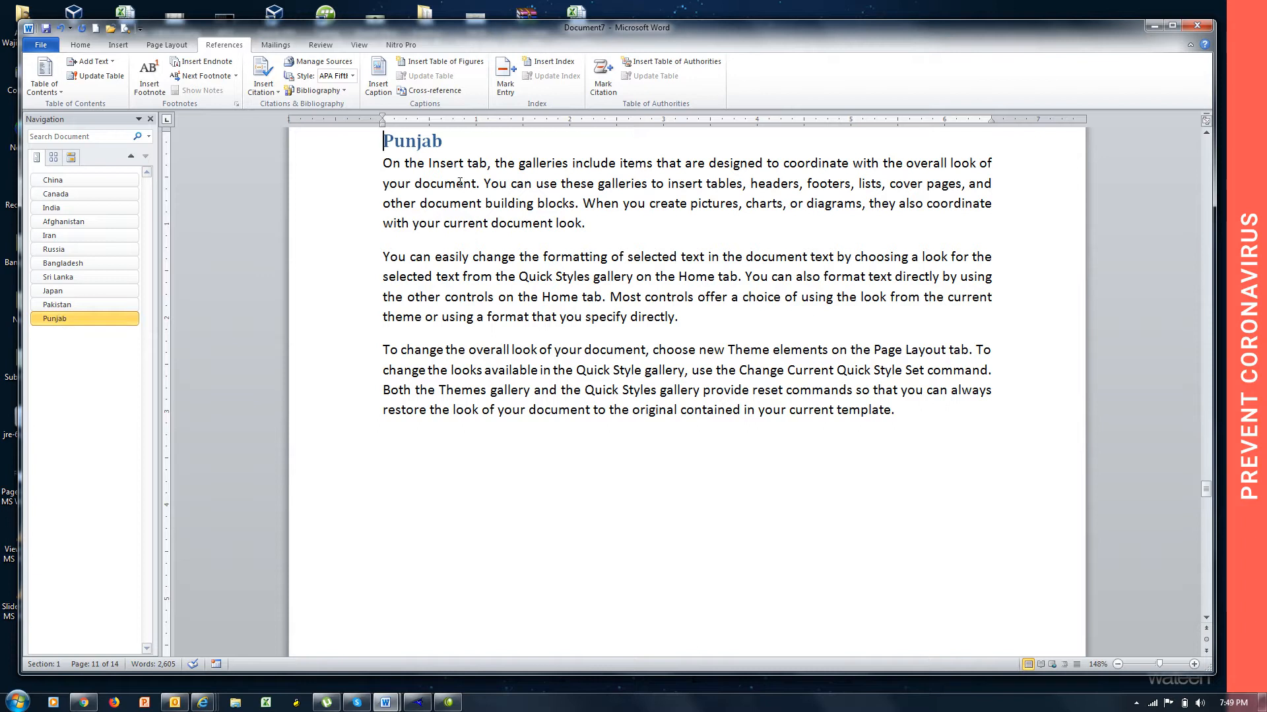
Set the "Punjab" heading to Level 2 for the table of contents, and collapse and re-expand its parent Pakistan in the outline.
{"action": "double_click", "coordinate": [455, 139]}
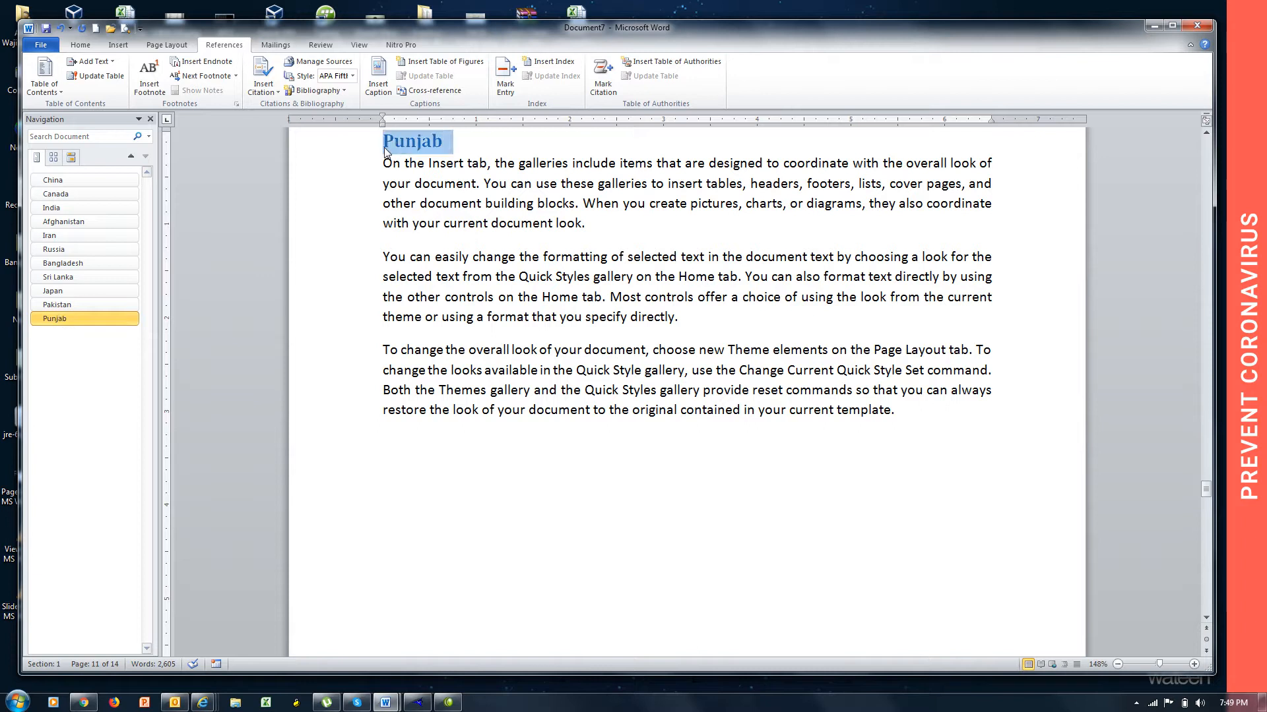
{"action": "left_click", "coordinate": [104, 61]}
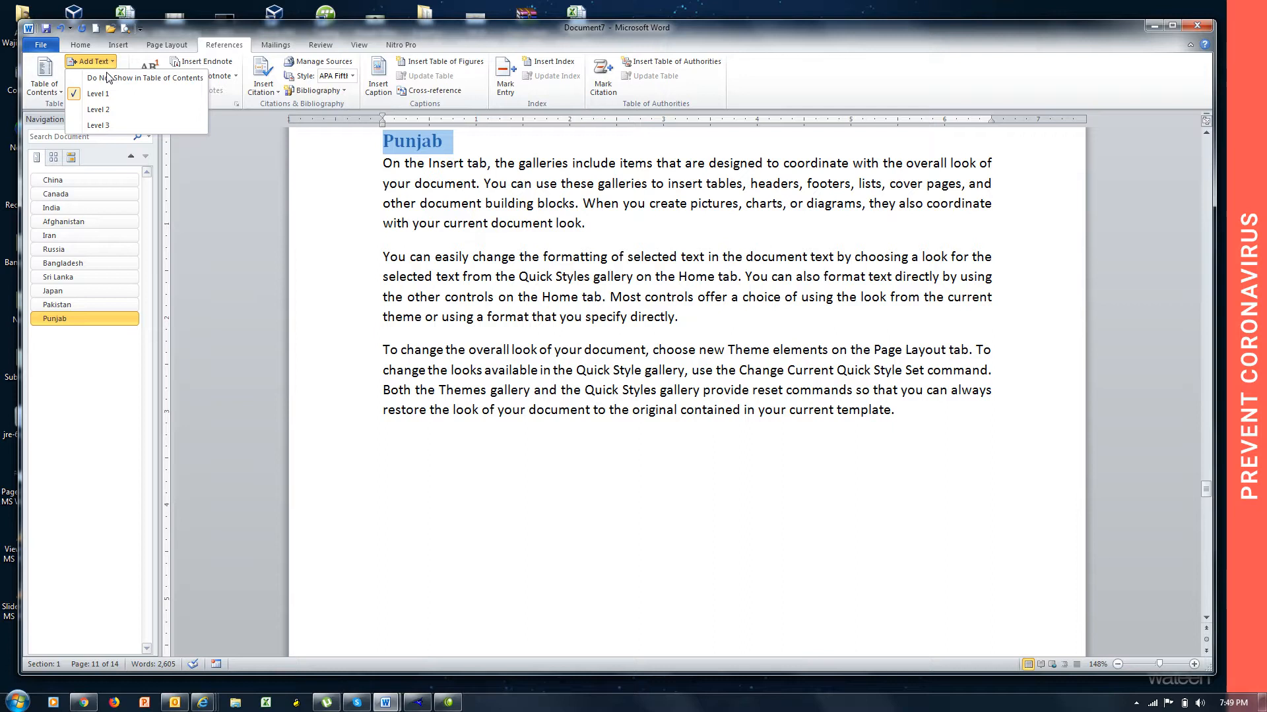
{"action": "left_click", "coordinate": [114, 107]}
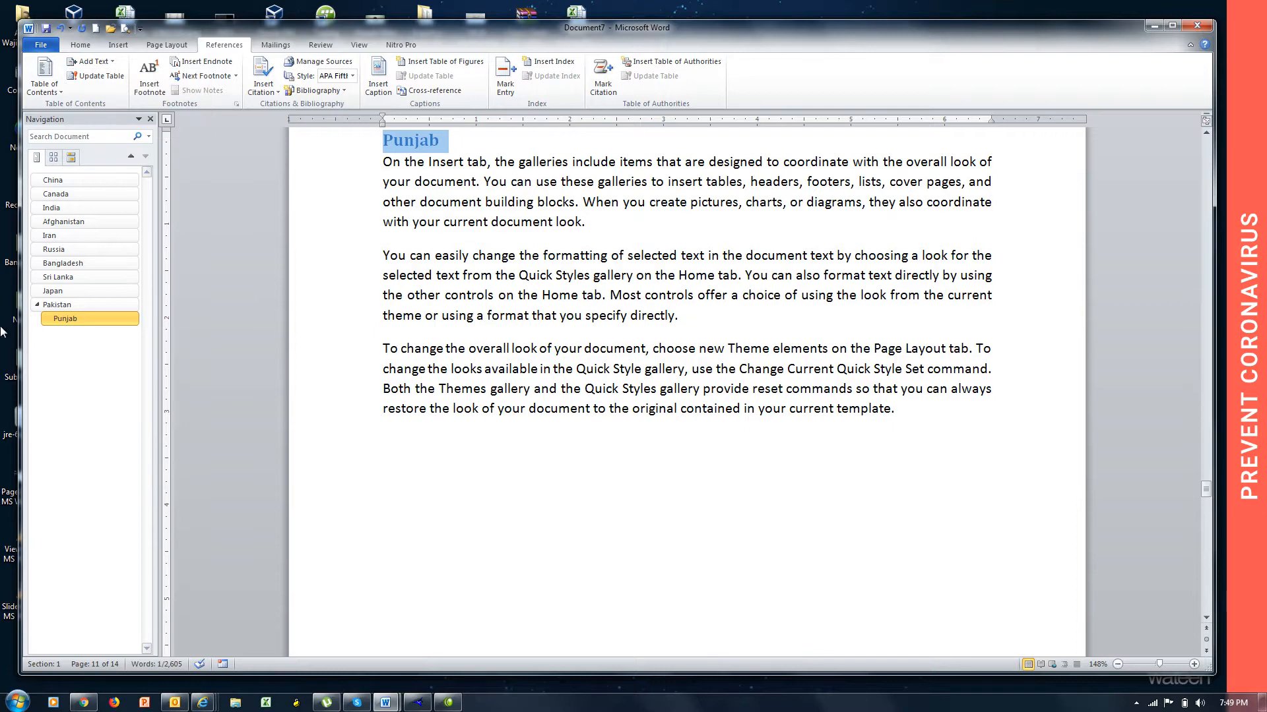
{"action": "left_click", "coordinate": [38, 306]}
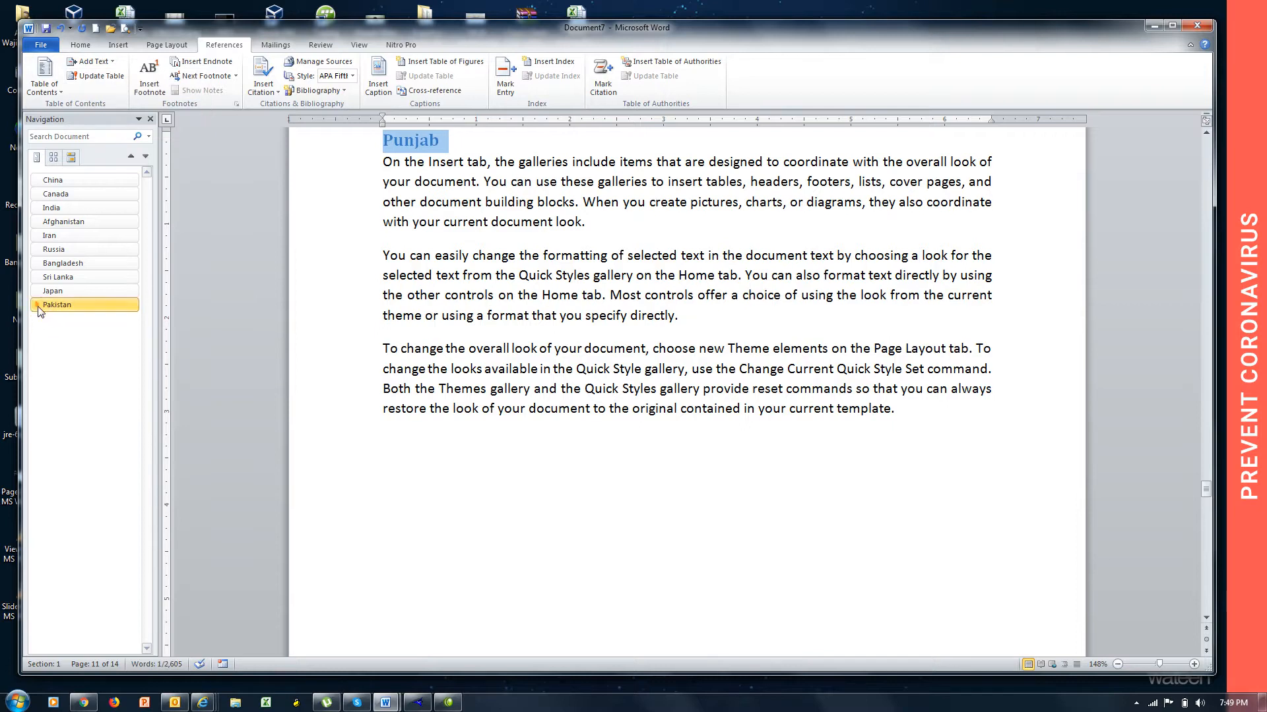
{"action": "left_click", "coordinate": [38, 306]}
Mark the "KPK" title line on page 12 as Level 2 text for the table of contents.
{"action": "left_click", "coordinate": [450, 425]}
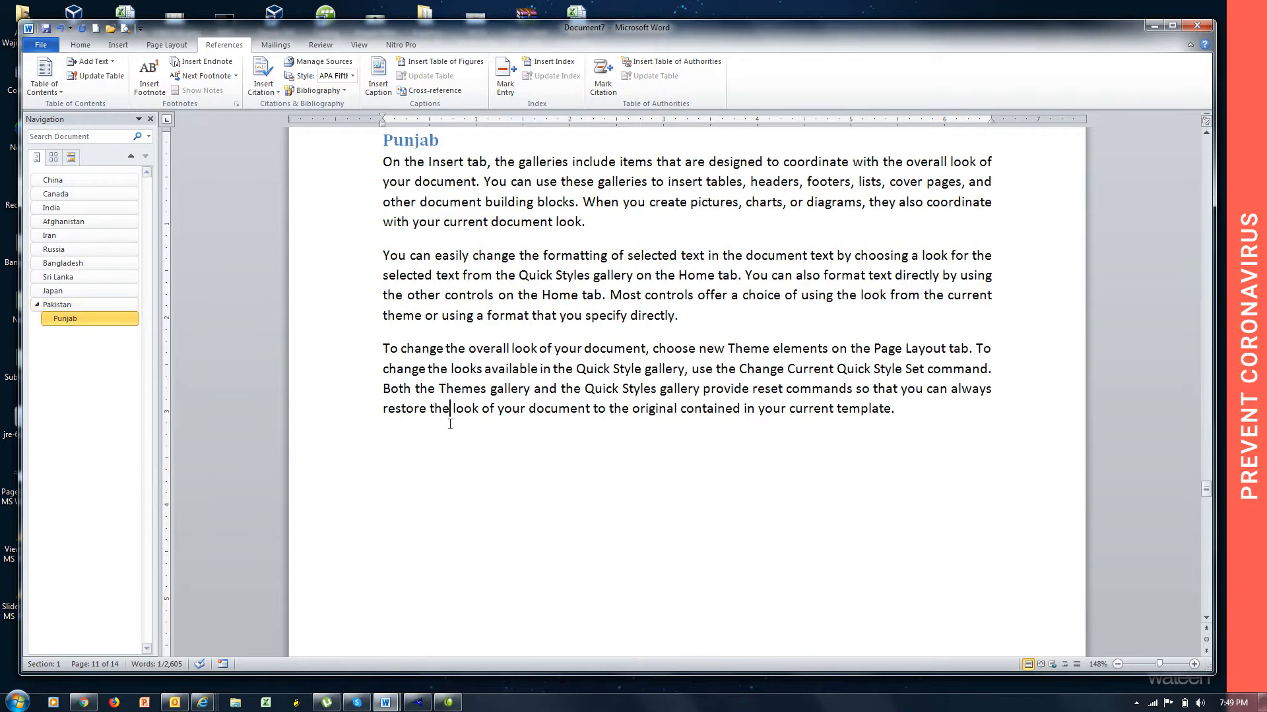
{"action": "key", "text": "Down"}
{"action": "key", "text": "Down"}
{"action": "key", "text": "Down"}
{"action": "key", "text": "Down"}
{"action": "key", "text": "Down"}
{"action": "key", "text": "Down"}
{"action": "key", "text": "Down"}
{"action": "key", "text": "Down"}
{"action": "key", "text": "Down"}
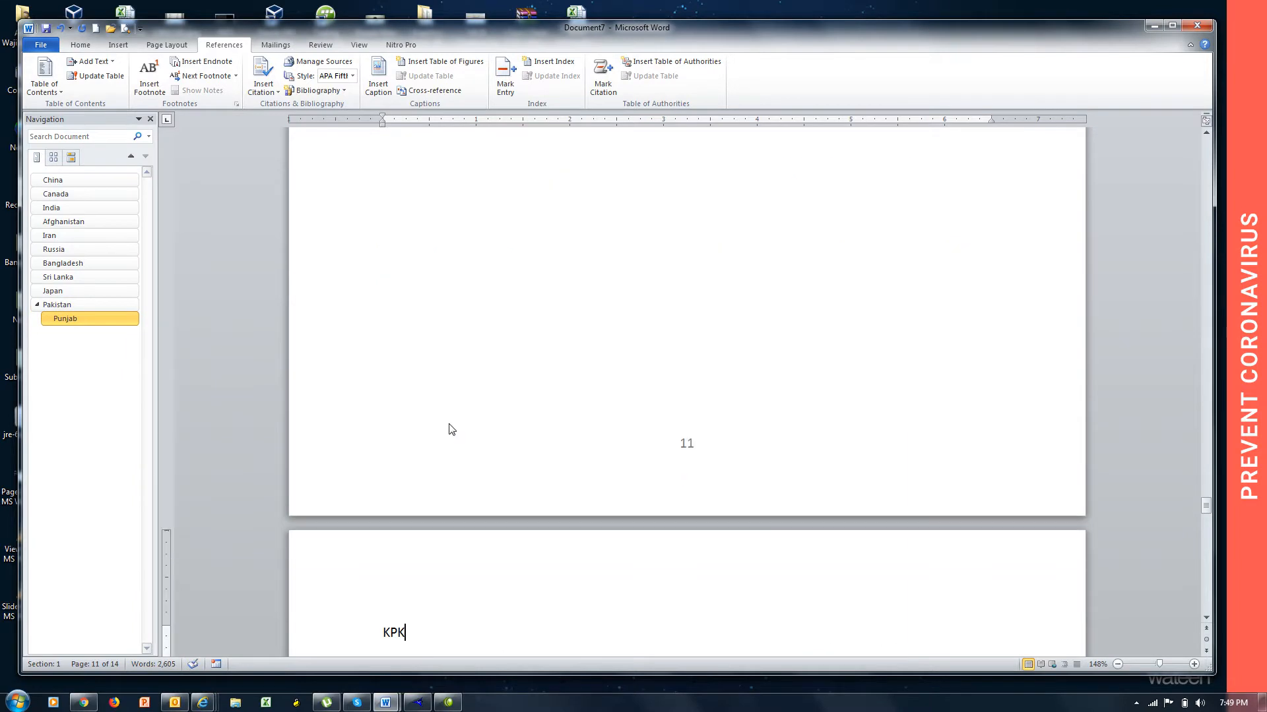
{"action": "left_click_drag", "start_coordinate": [405, 480], "coordinate": [371, 486]}
{"action": "left_click", "coordinate": [92, 61]}
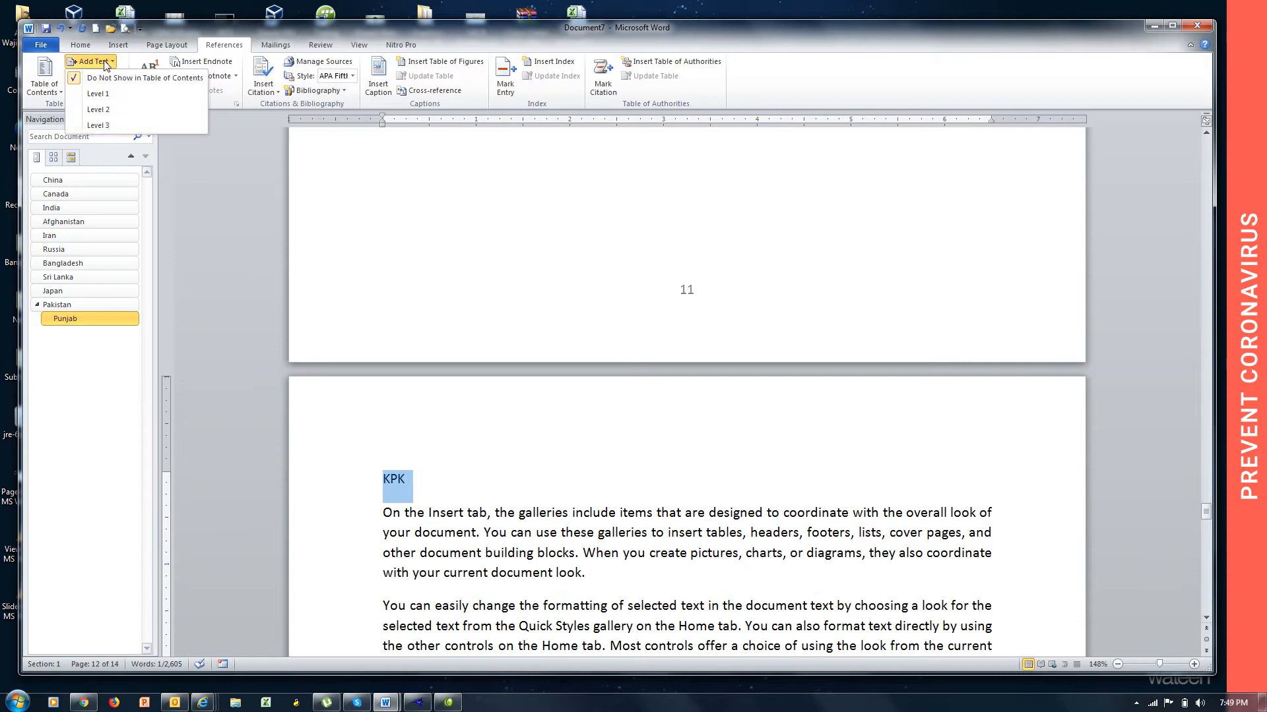
{"action": "left_click", "coordinate": [120, 108]}
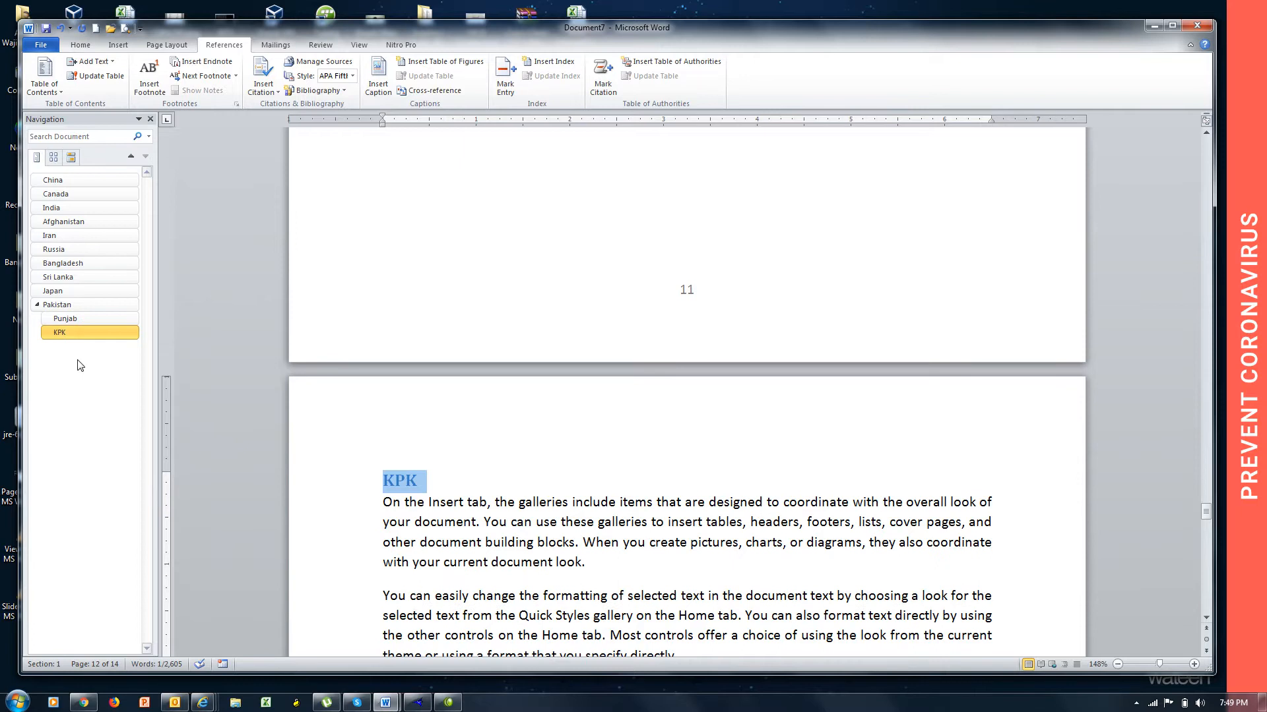
Mark the "Sindh" title line on page 13 as Level 2 text for the table of contents.
{"action": "key", "text": "Page_Down"}
{"action": "key", "text": "Page_Down"}
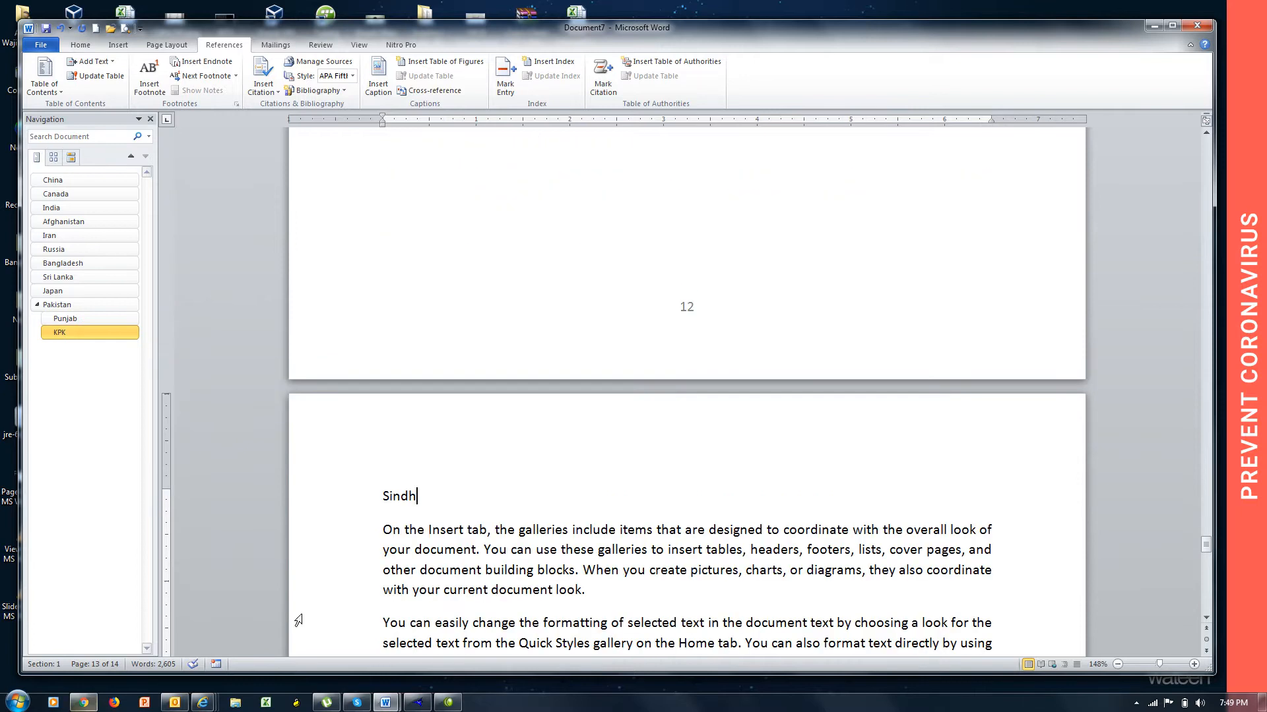
{"action": "triple_click", "coordinate": [422, 502]}
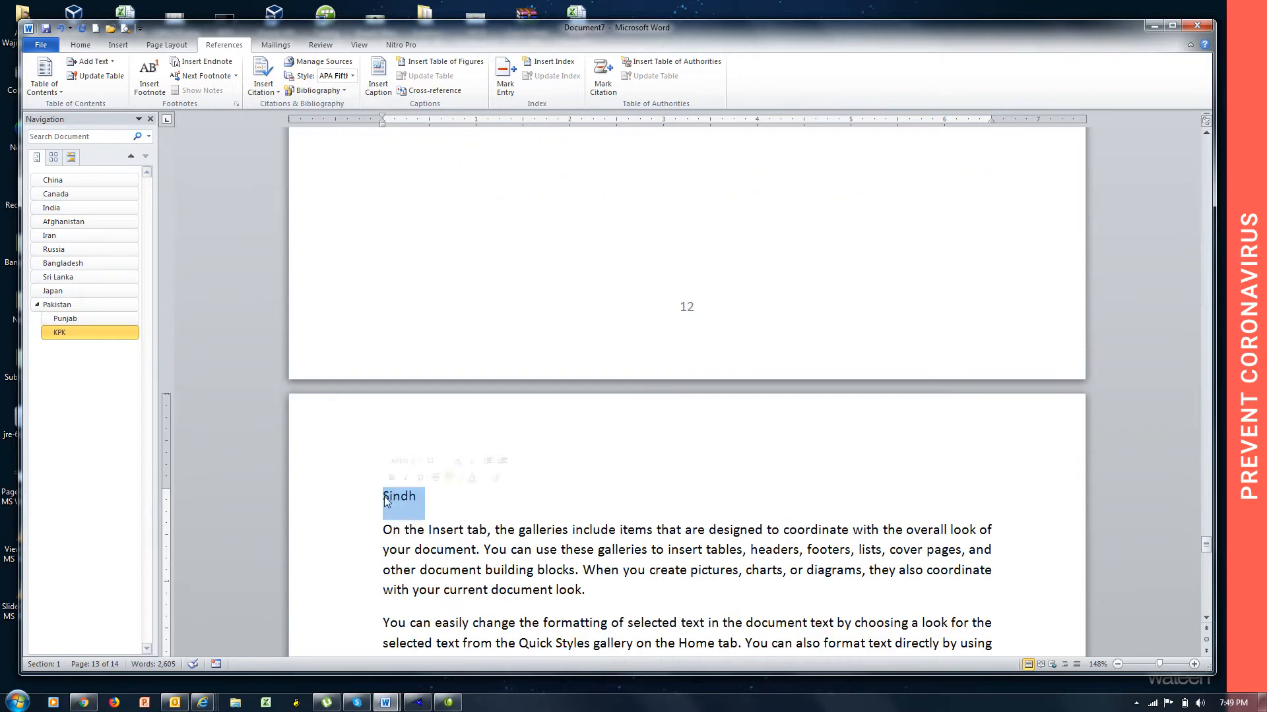
{"action": "left_click", "coordinate": [111, 62]}
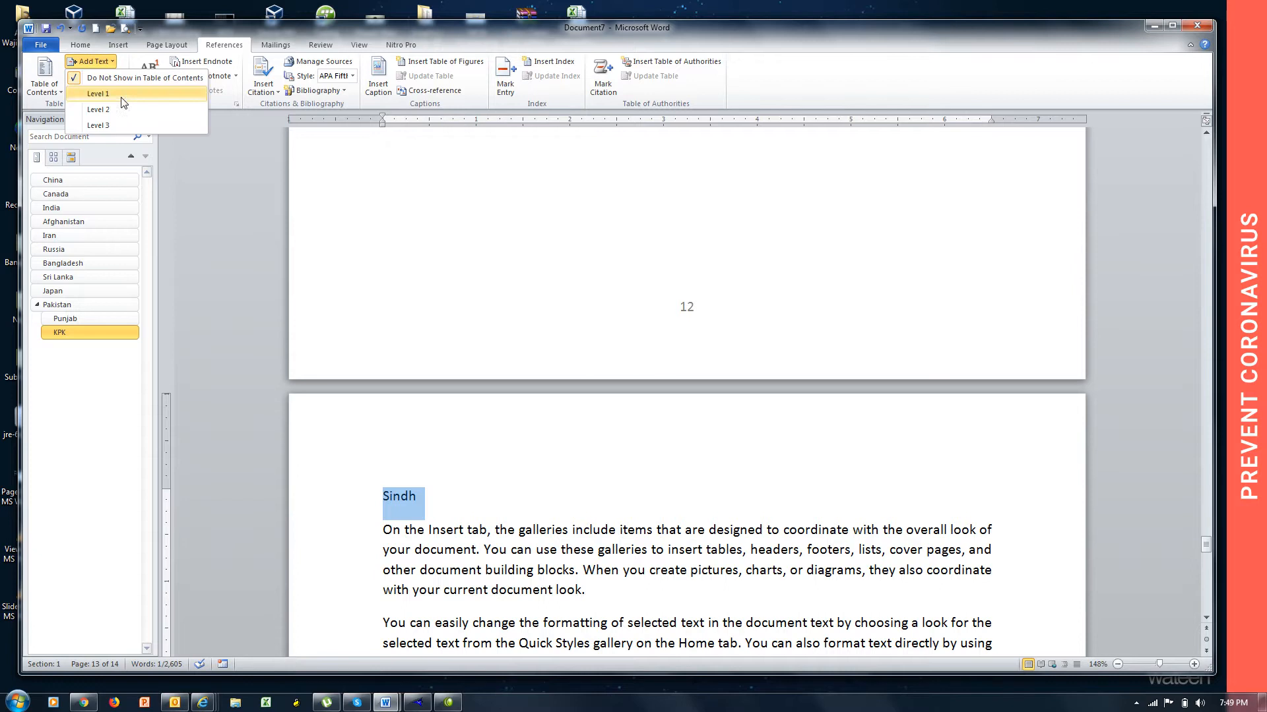
{"action": "left_click", "coordinate": [313, 35]}
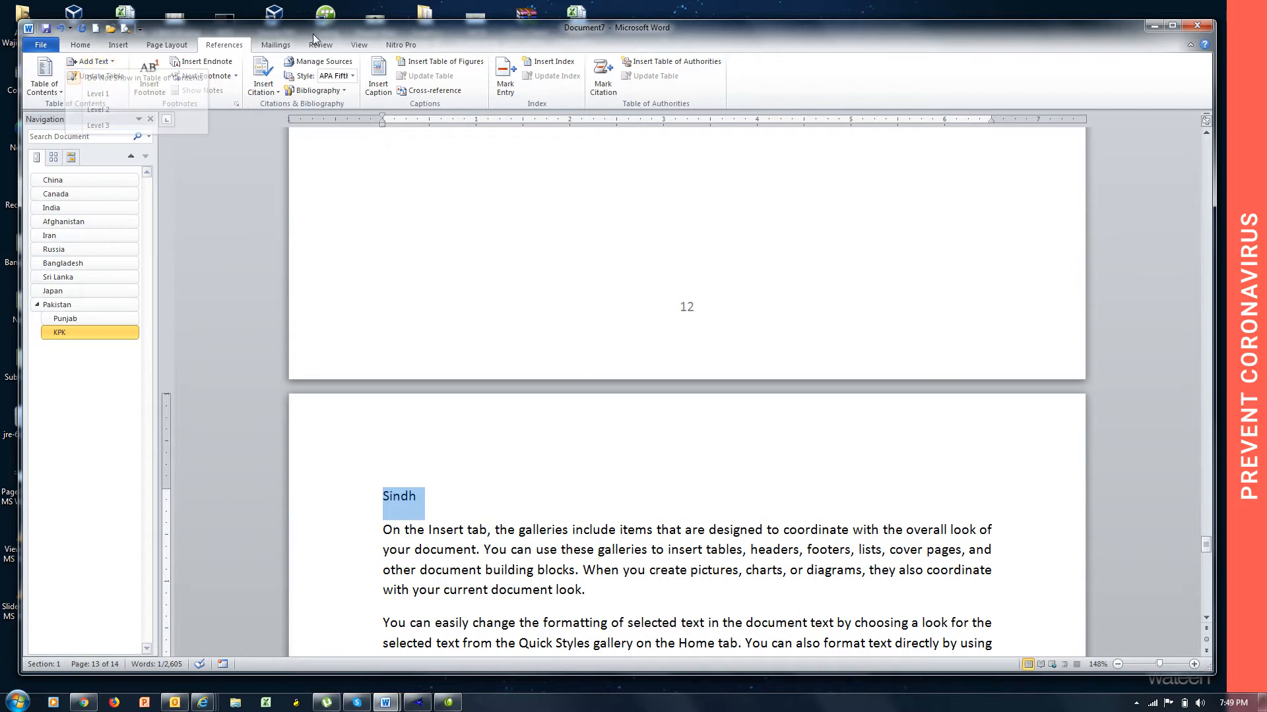
{"action": "key", "text": "ctrl+alt+2"}
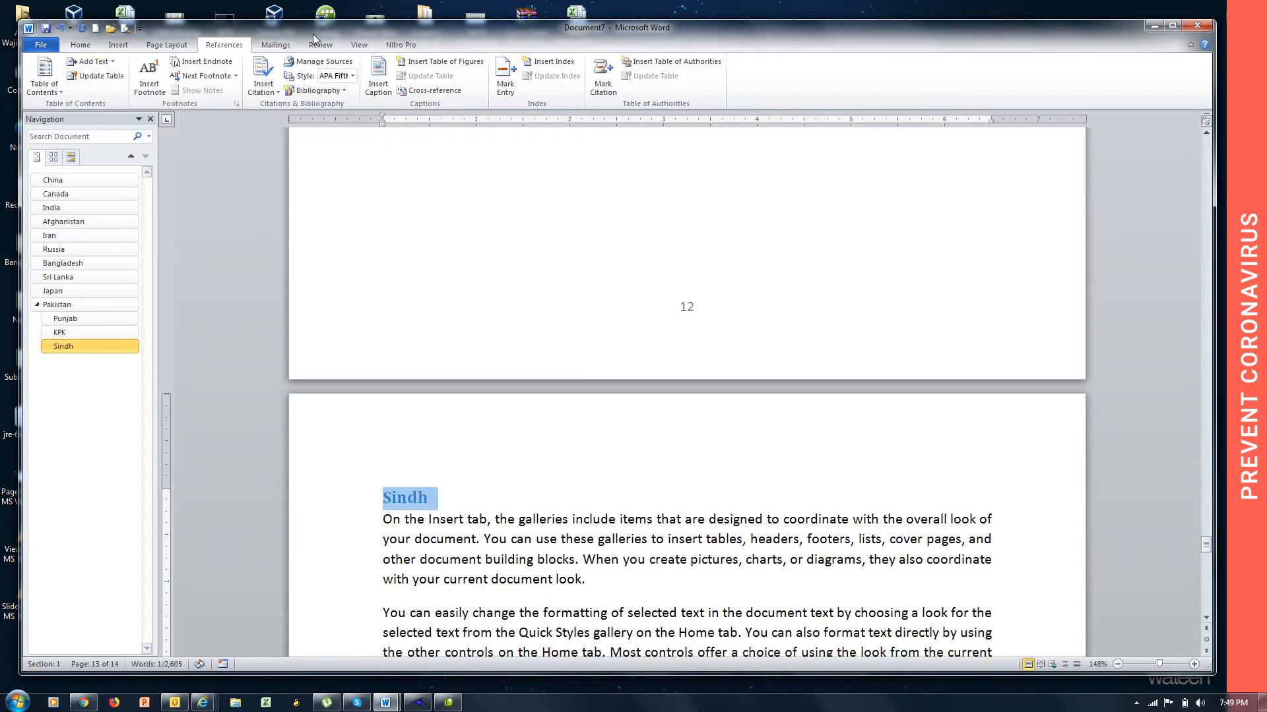
Mark the "Baluchistan" title line on page 14 as Level 2 text, and collapse and re-expand Pakistan in the heading outline.
{"action": "key", "text": "ctrl+End"}
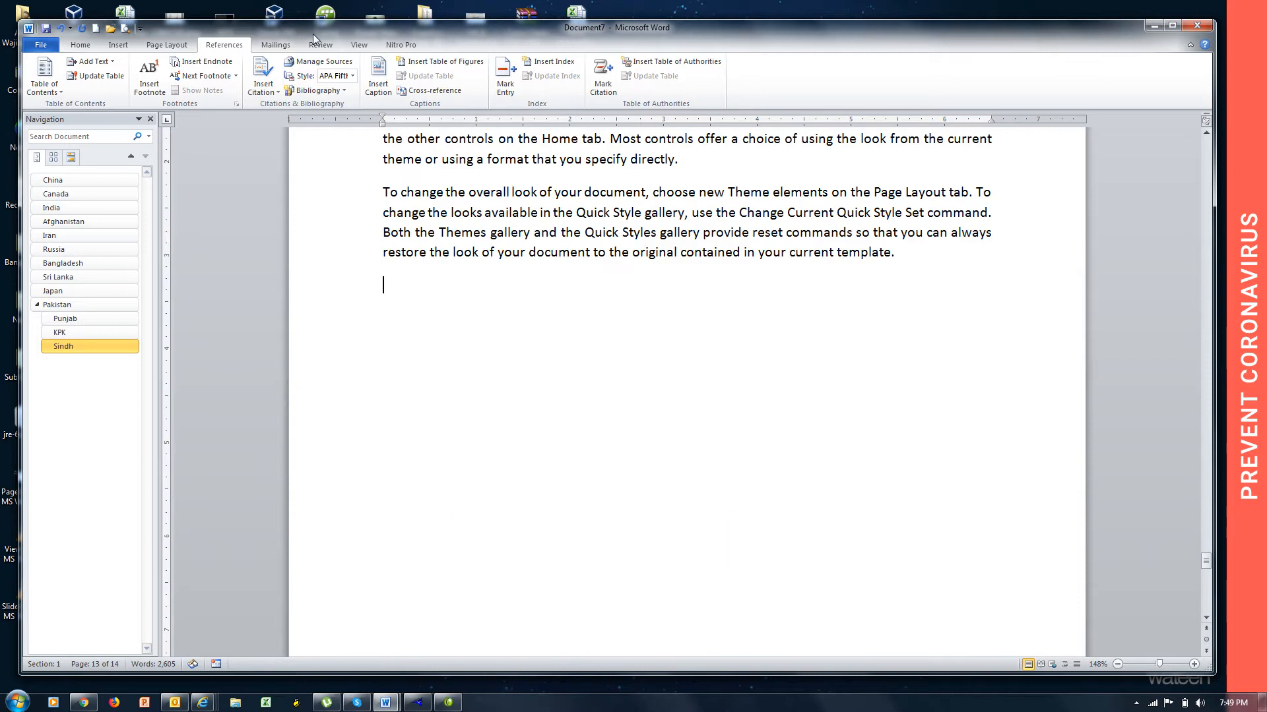
{"action": "key", "text": "Down"}
{"action": "key", "text": "Down"}
{"action": "key", "text": "Down"}
{"action": "key", "text": "Down"}
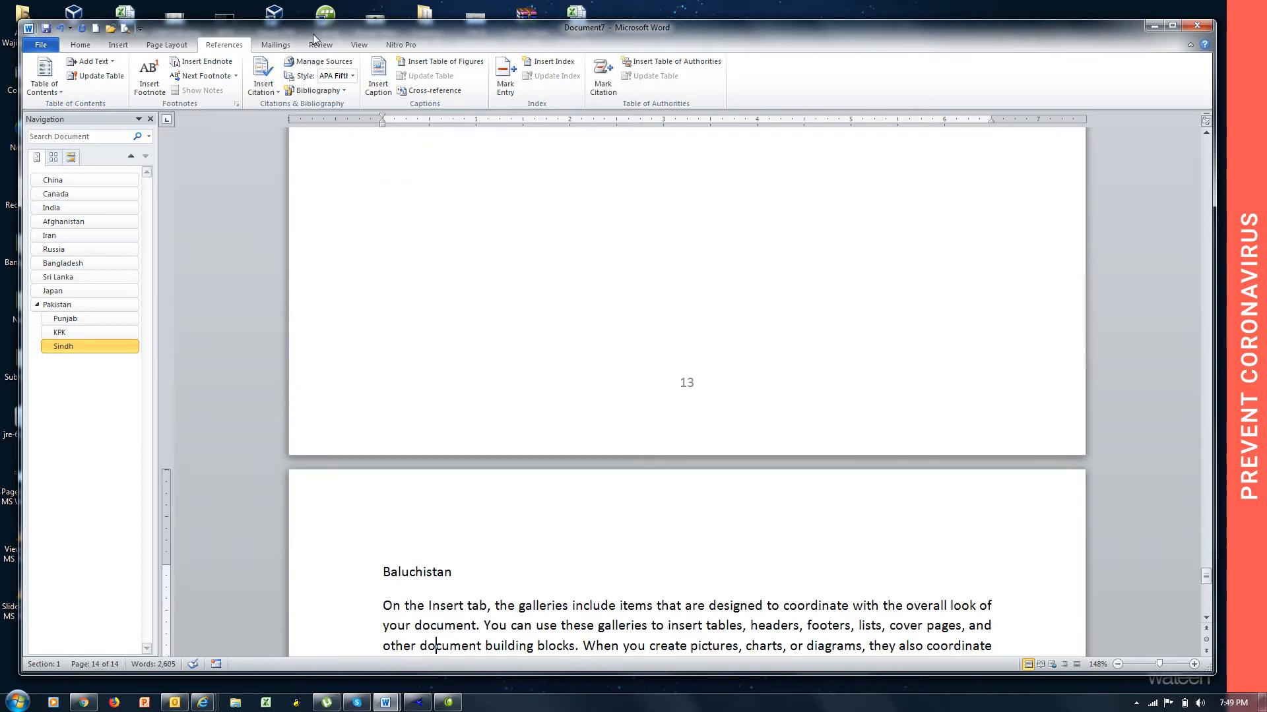
{"action": "left_click_drag", "start_coordinate": [453, 572], "coordinate": [382, 572]}
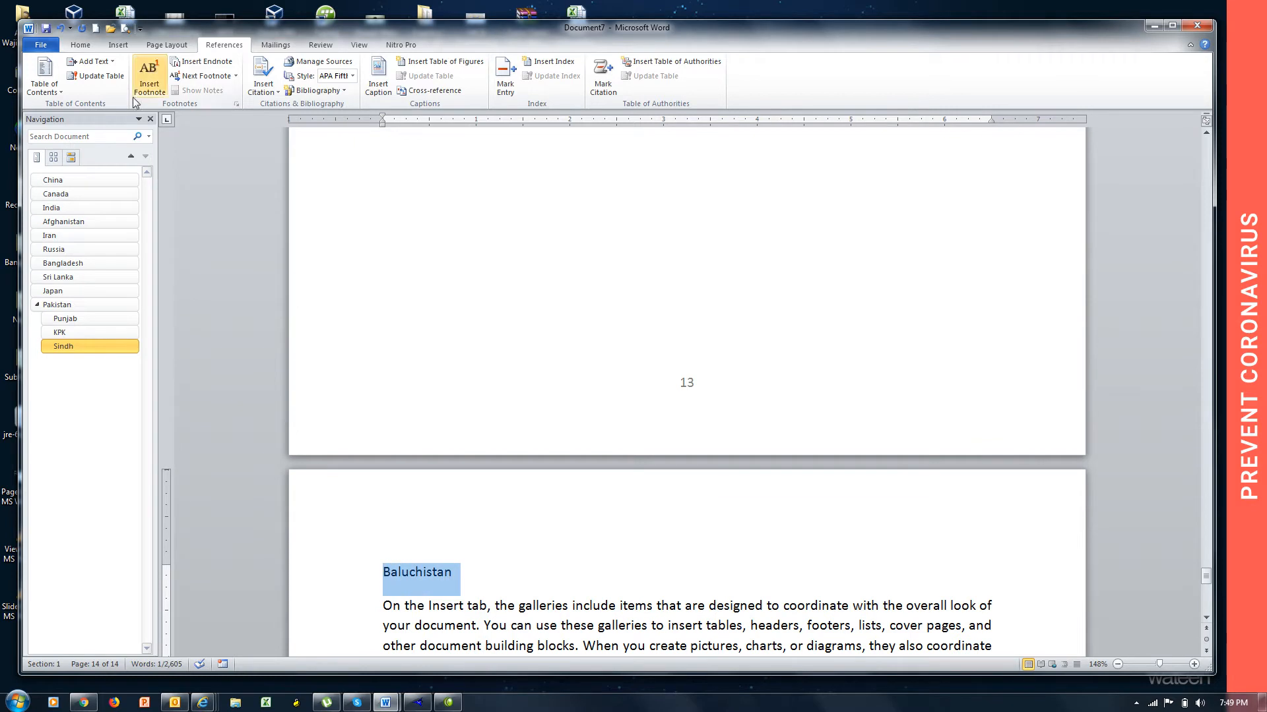
{"action": "left_click", "coordinate": [106, 65]}
{"action": "left_click", "coordinate": [112, 106]}
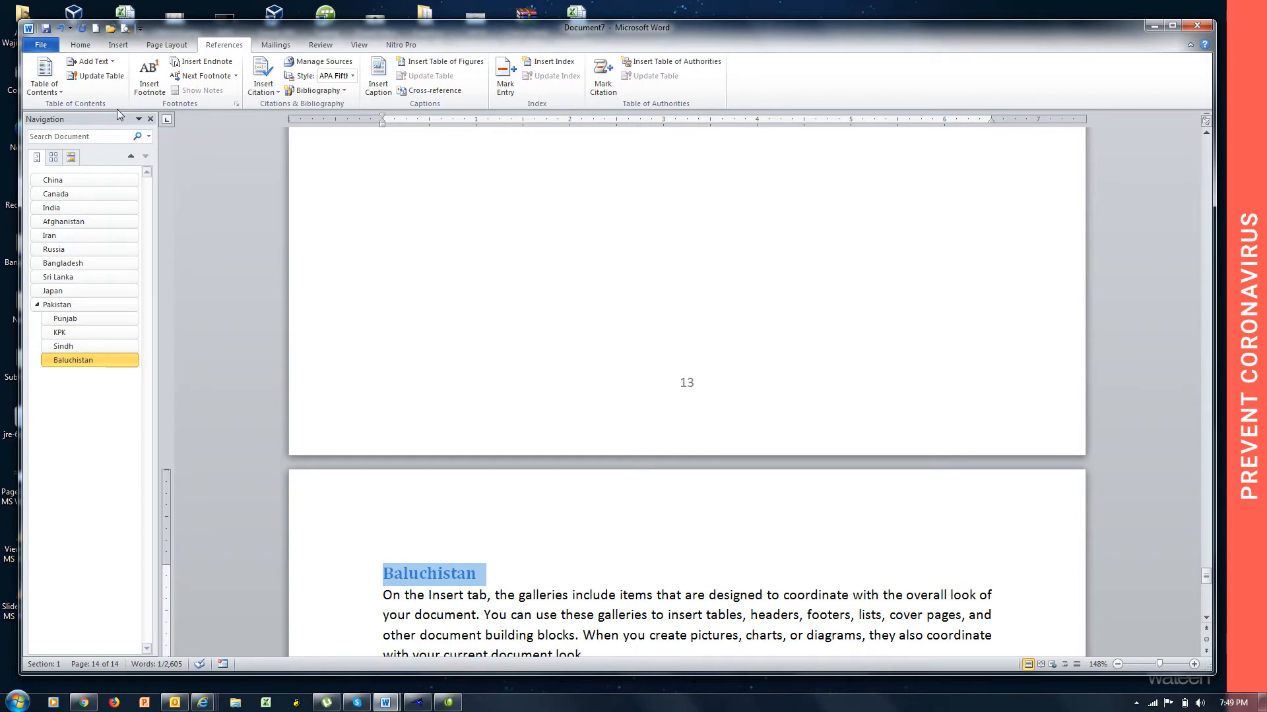
{"action": "left_click", "coordinate": [37, 306]}
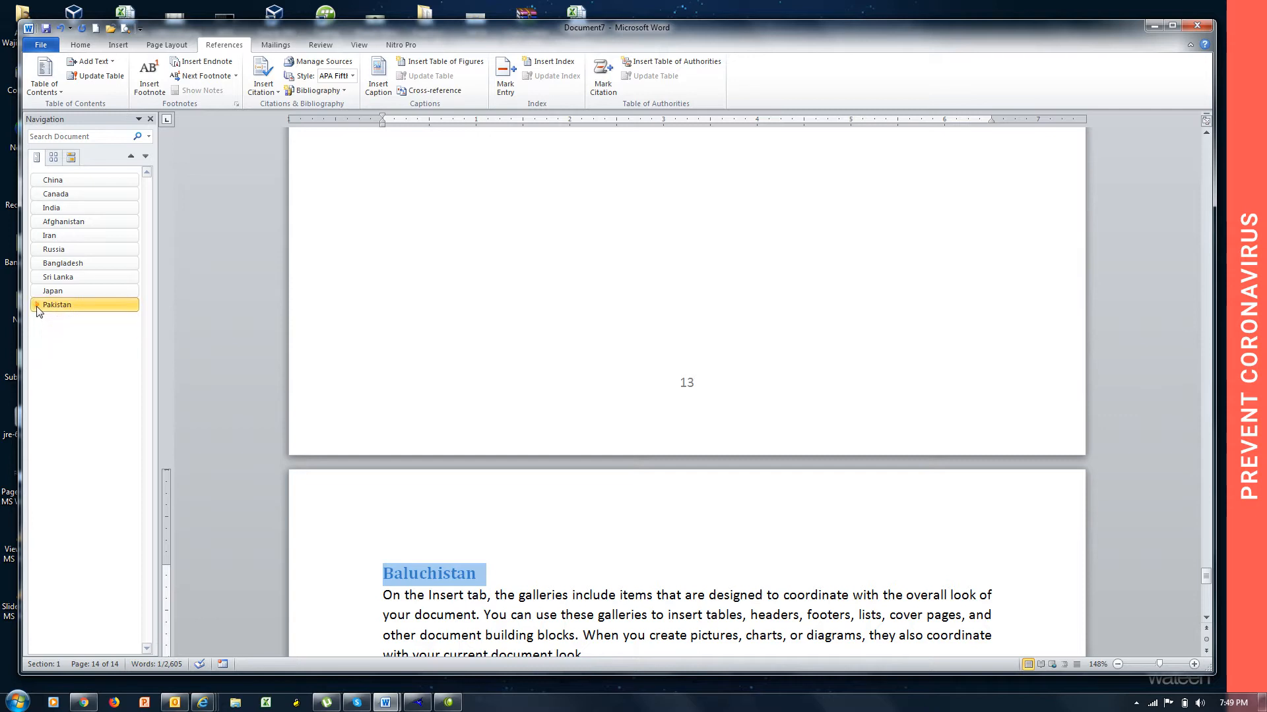
{"action": "left_click", "coordinate": [37, 306]}
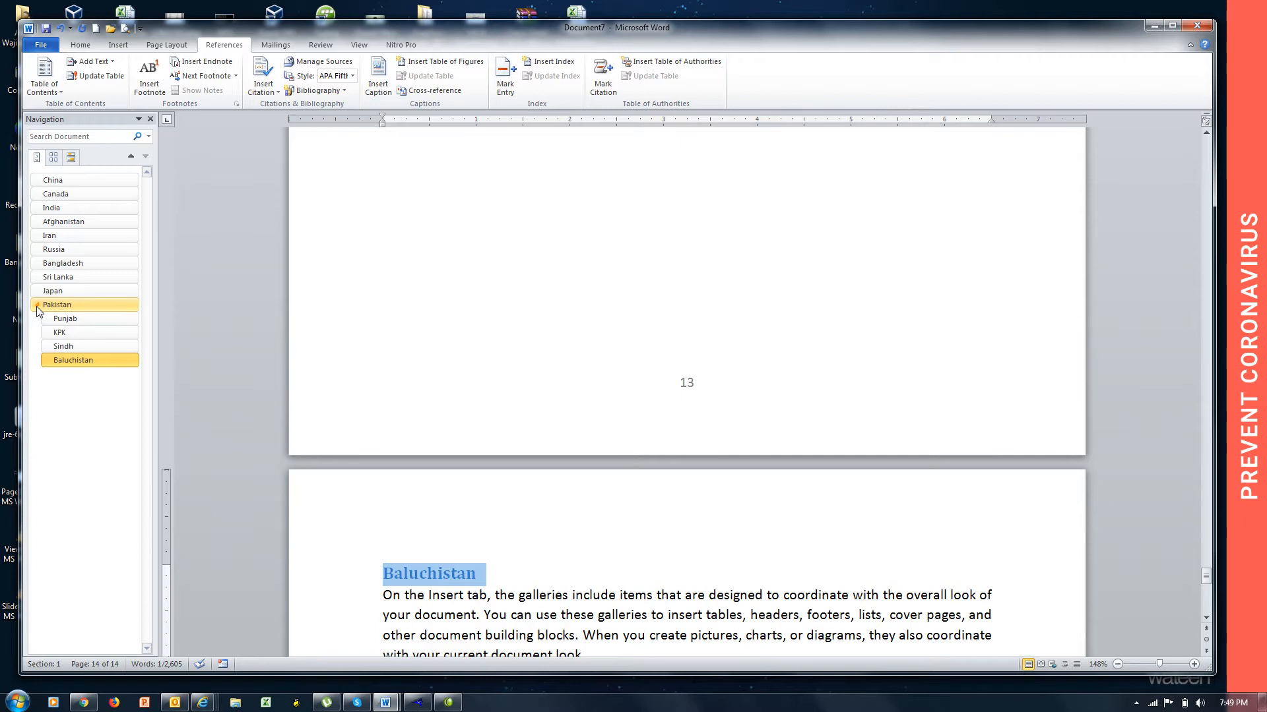
Add a new page after Baluchistan titled "Noshki" and fill it with =rand() sample text.
{"action": "key", "text": "ctrl+End"}
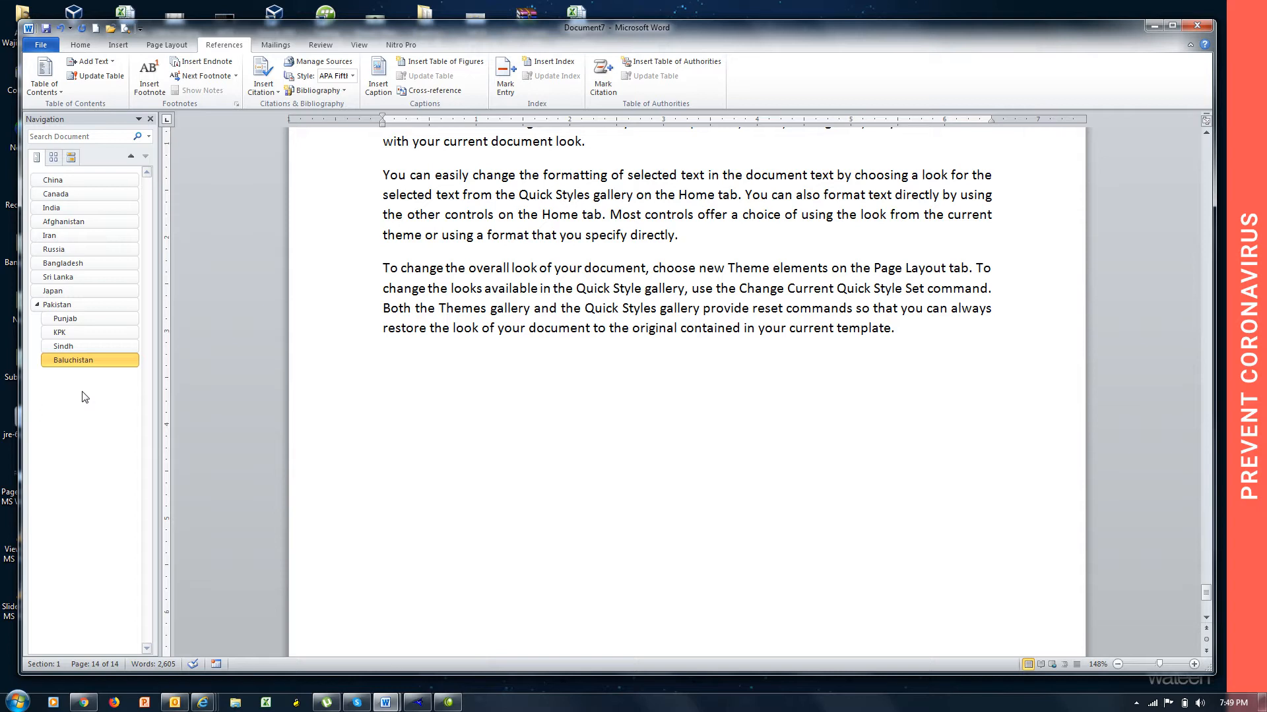
{"action": "key", "text": "ctrl+Return"}
{"action": "type", "text": "Noshki"}
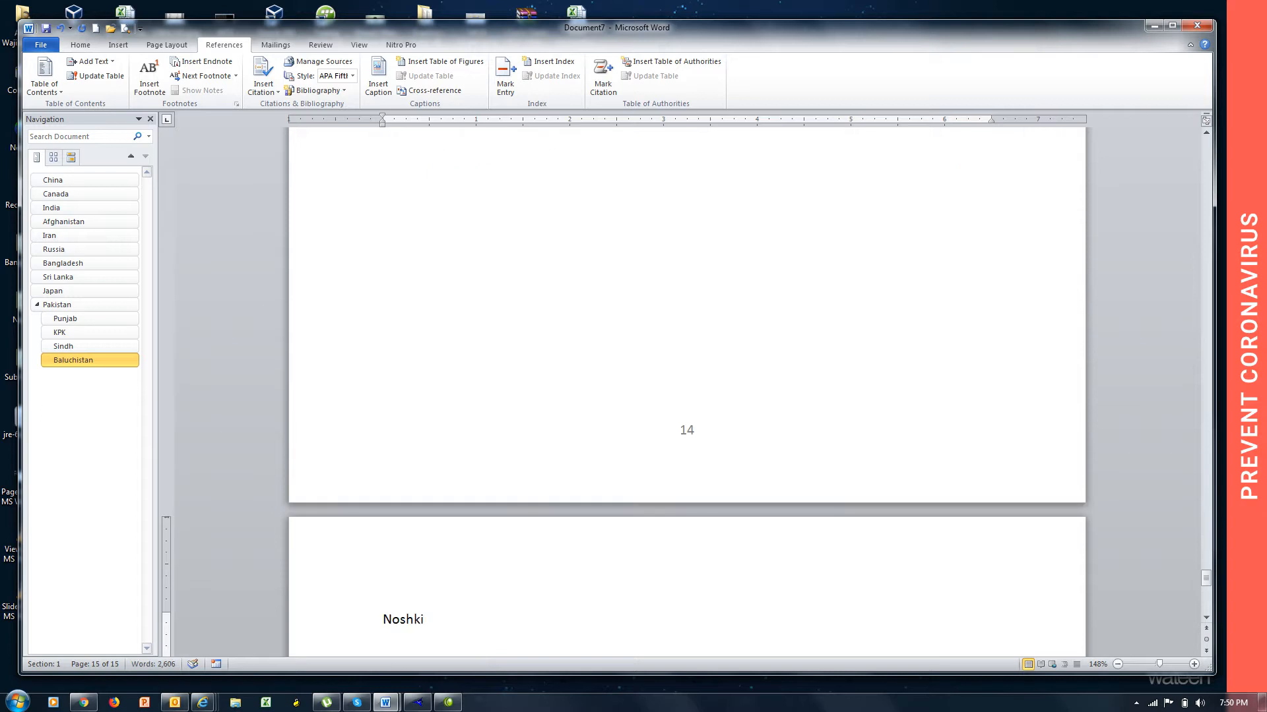
{"action": "key", "text": "Return"}
{"action": "type", "text": "=rand()"}
{"action": "key", "text": "Return"}
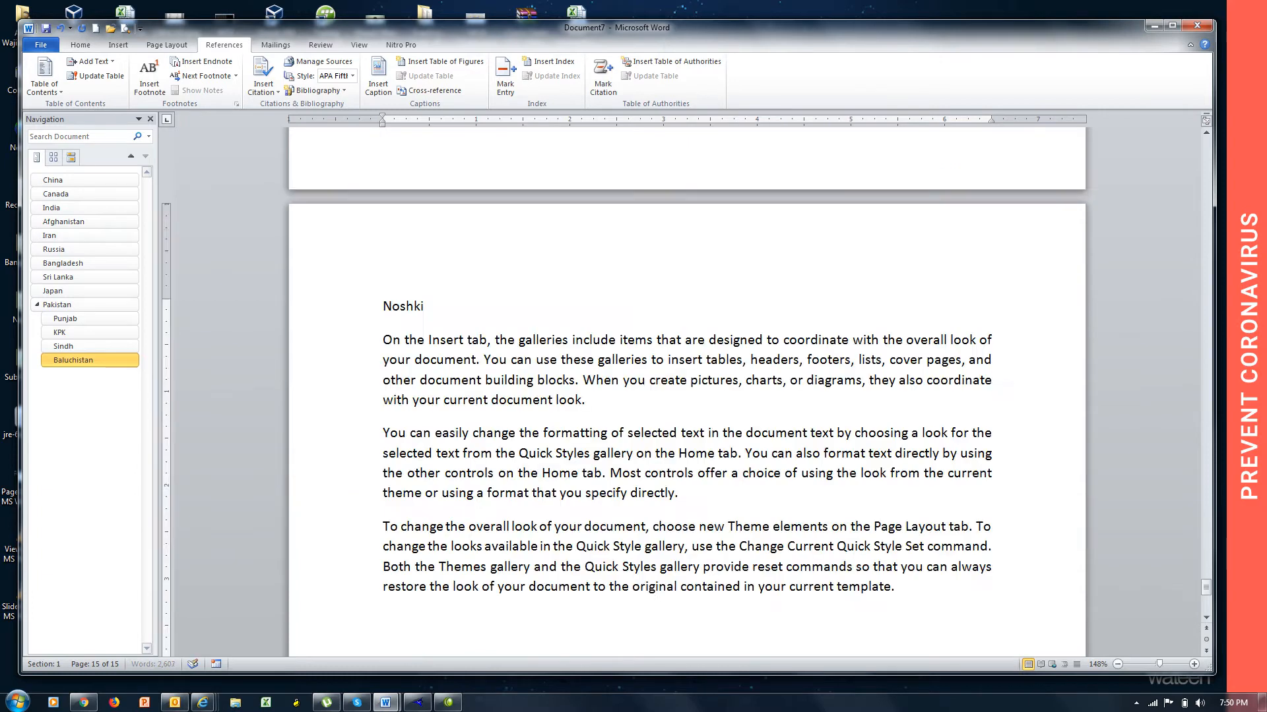
Add a new page after Noshki titled "Chaman" and fill it with =rand() sample text.
{"action": "key", "text": "ctrl+Return"}
{"action": "type", "text": "Chaman"}
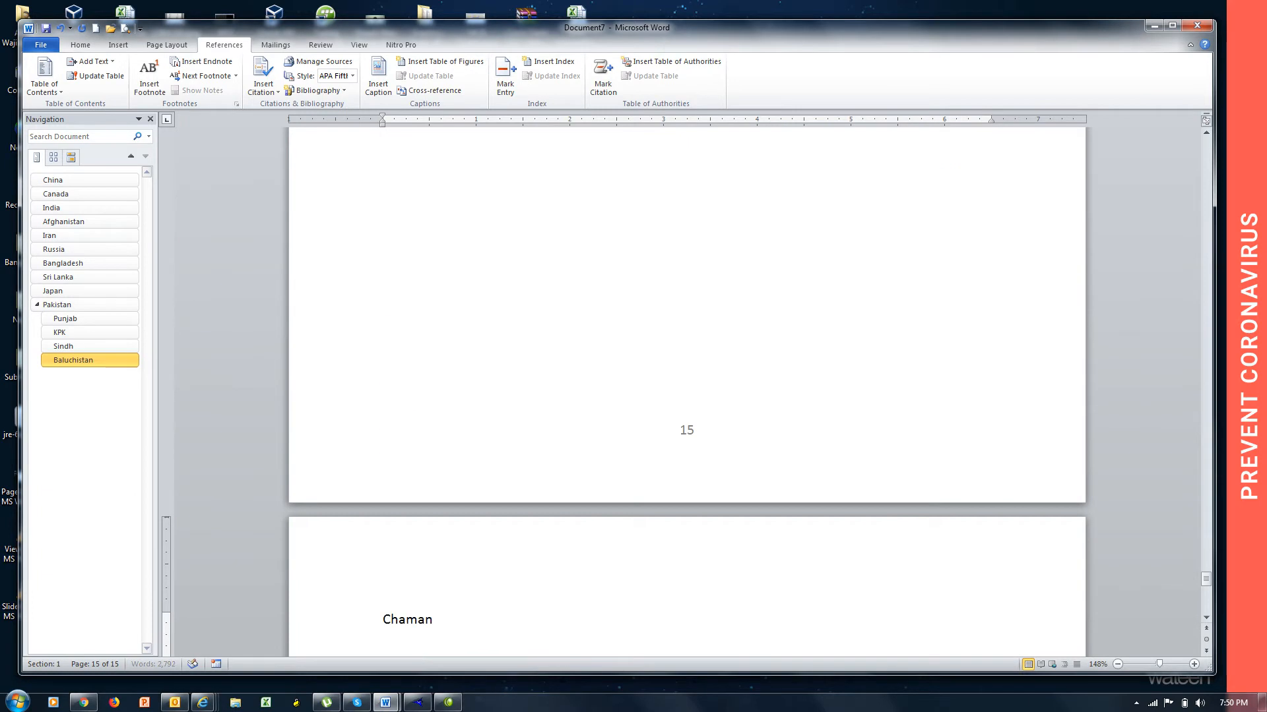
{"action": "key", "text": "Return"}
{"action": "type", "text": "=rand()"}
{"action": "key", "text": "Return"}
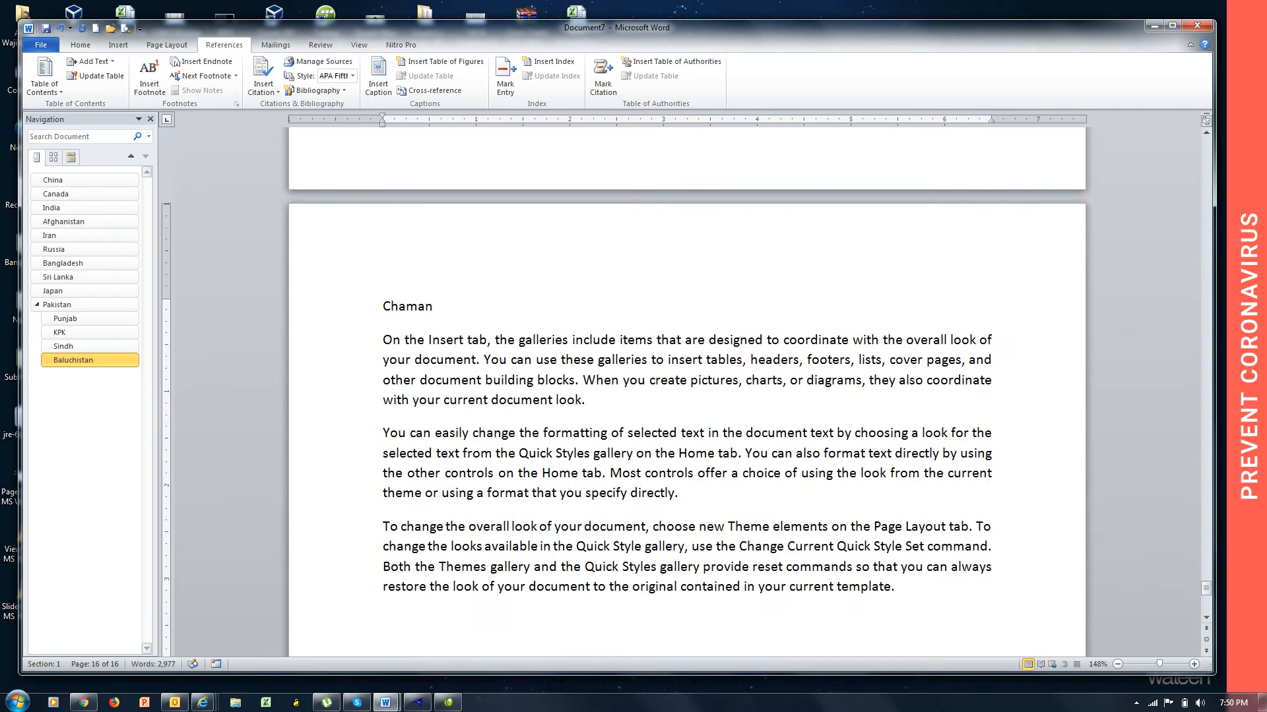
Add a new page after Chaman titled "Quetta" and fill it with =rand() sample text.
{"action": "key", "text": "ctrl+Return"}
{"action": "type", "text": "Quetta"}
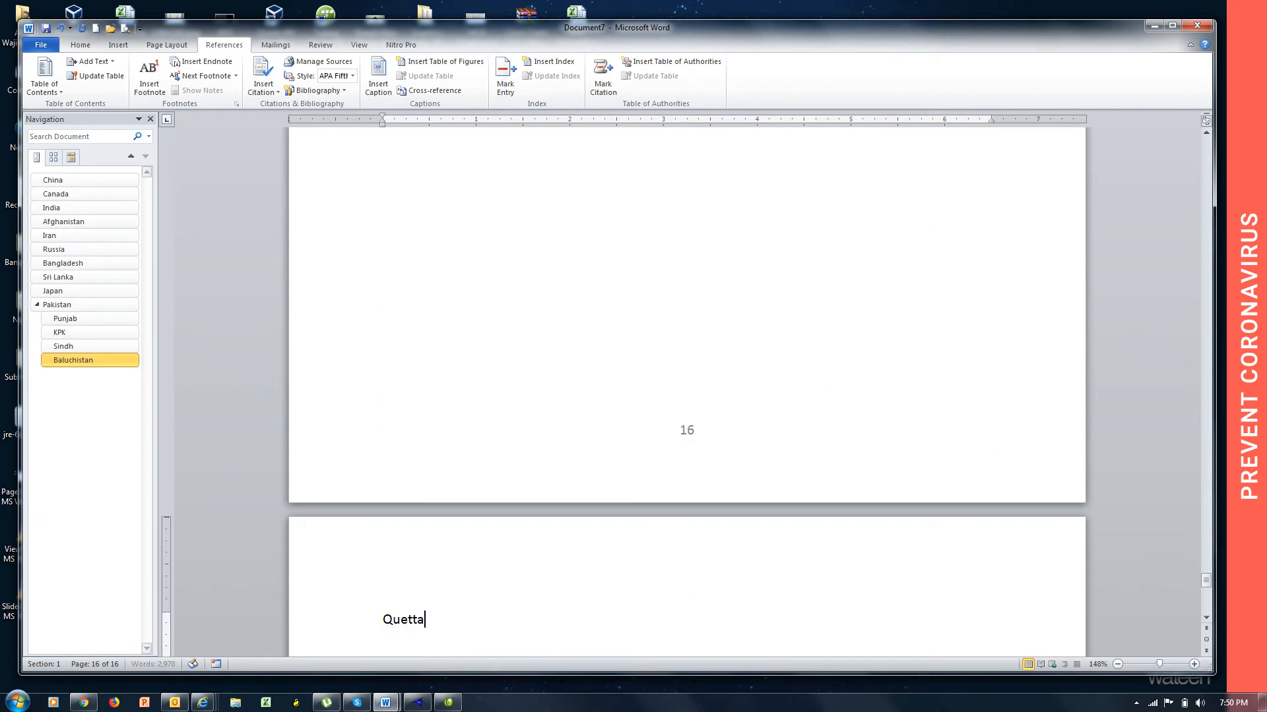
{"action": "key", "text": "Return"}
{"action": "type", "text": "=rand("}
{"action": "key", "text": "Return"}
{"action": "type", "text": "_"}
{"action": "key", "text": "BackSpace"}
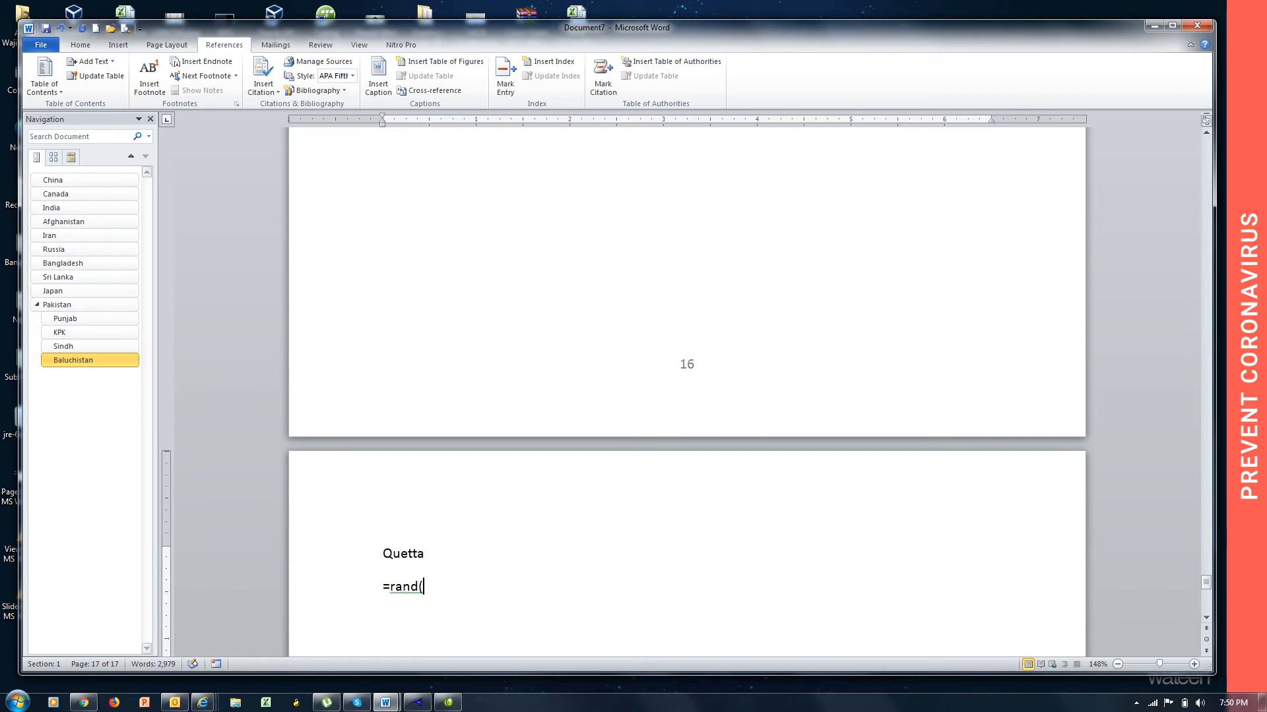
{"action": "type", "text": ")"}
{"action": "key", "text": "Return"}
Mark the "Noshki" title line on page 15 as Level 3 text for the table of contents.
{"action": "scroll", "coordinate": [686, 392], "scroll_direction": "up", "scroll_amount": 6}
{"action": "key", "text": "Page_Up"}
{"action": "key", "text": "Page_Up"}
{"action": "key", "text": "Page_Up"}
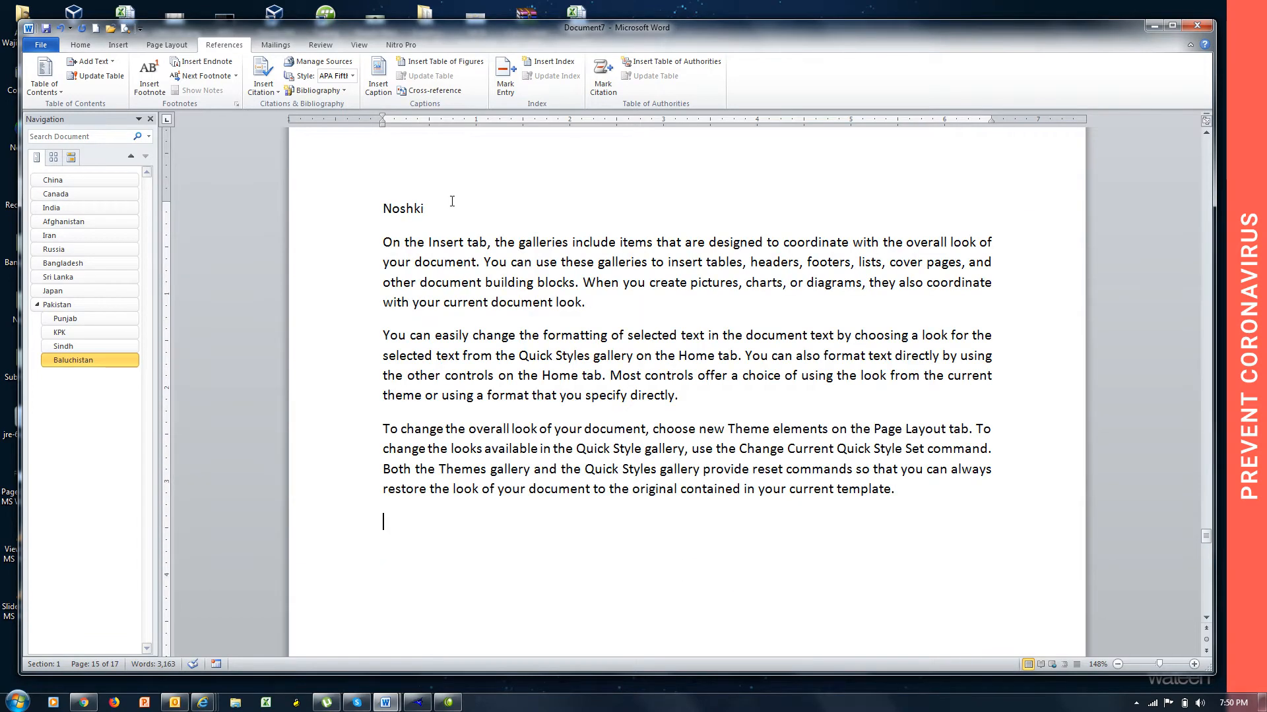
{"action": "left_click_drag", "start_coordinate": [429, 208], "coordinate": [386, 210]}
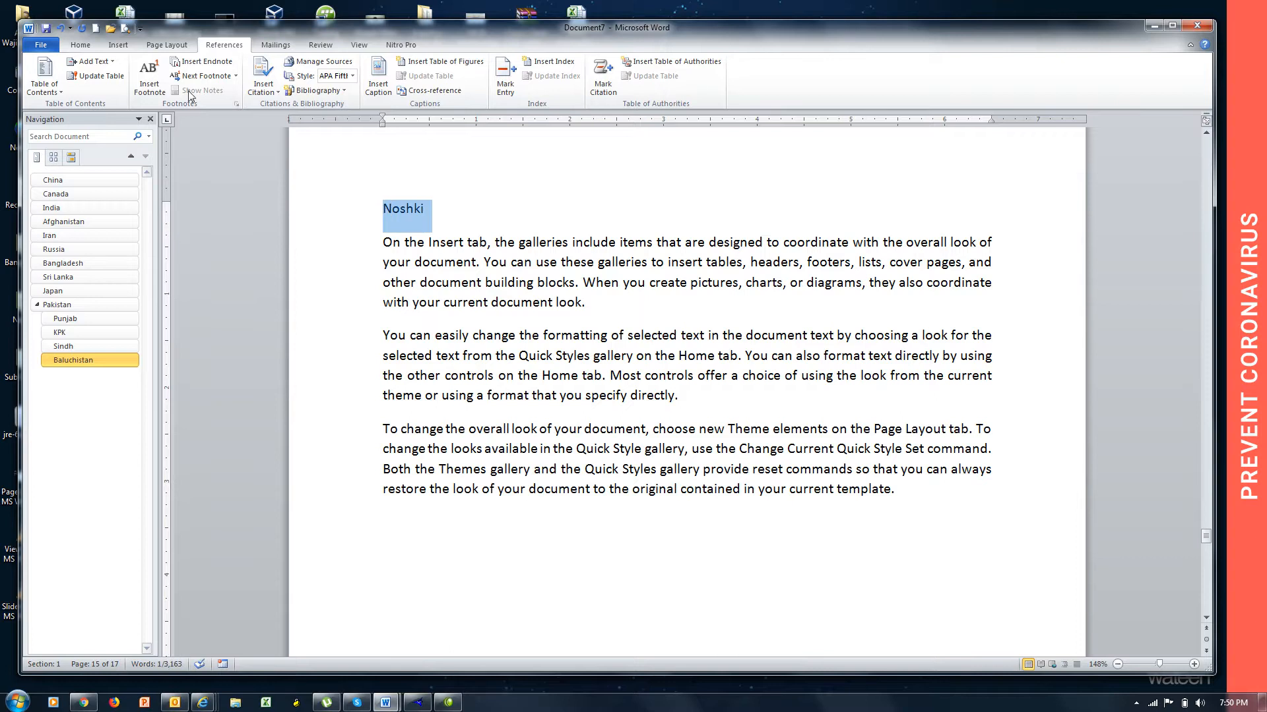
{"action": "left_click", "coordinate": [91, 61]}
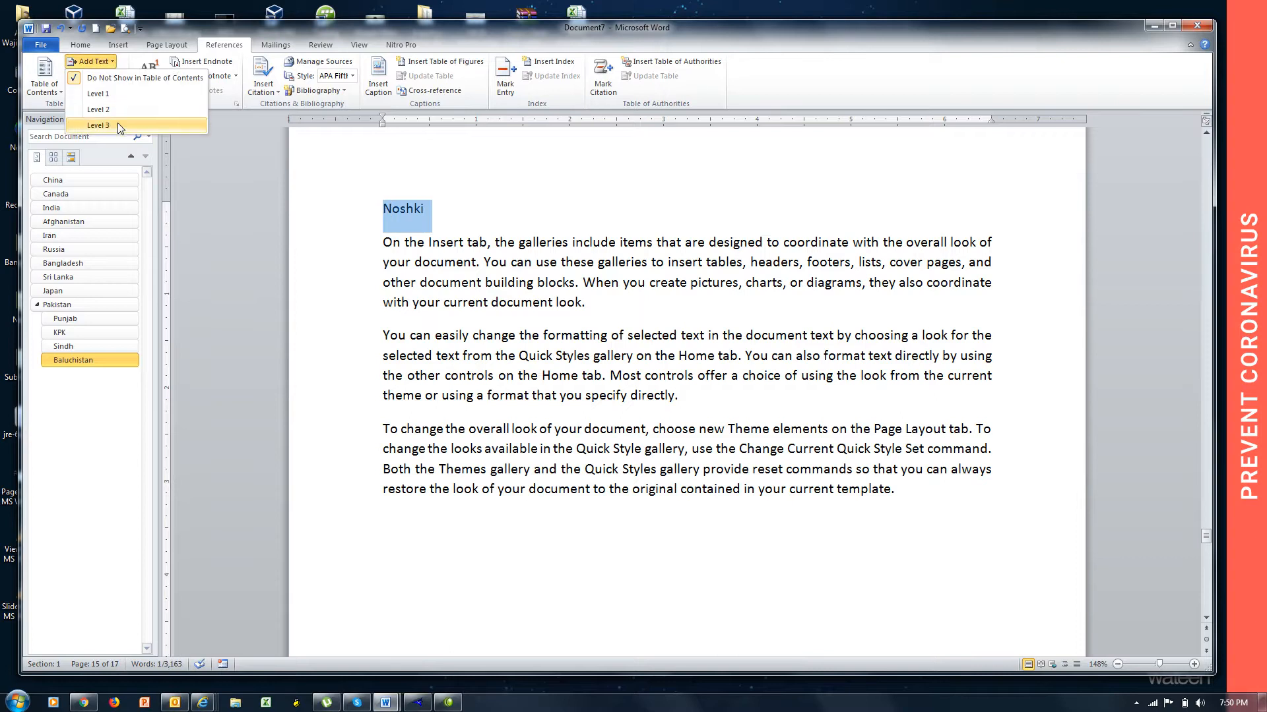
{"action": "left_click", "coordinate": [99, 110]}
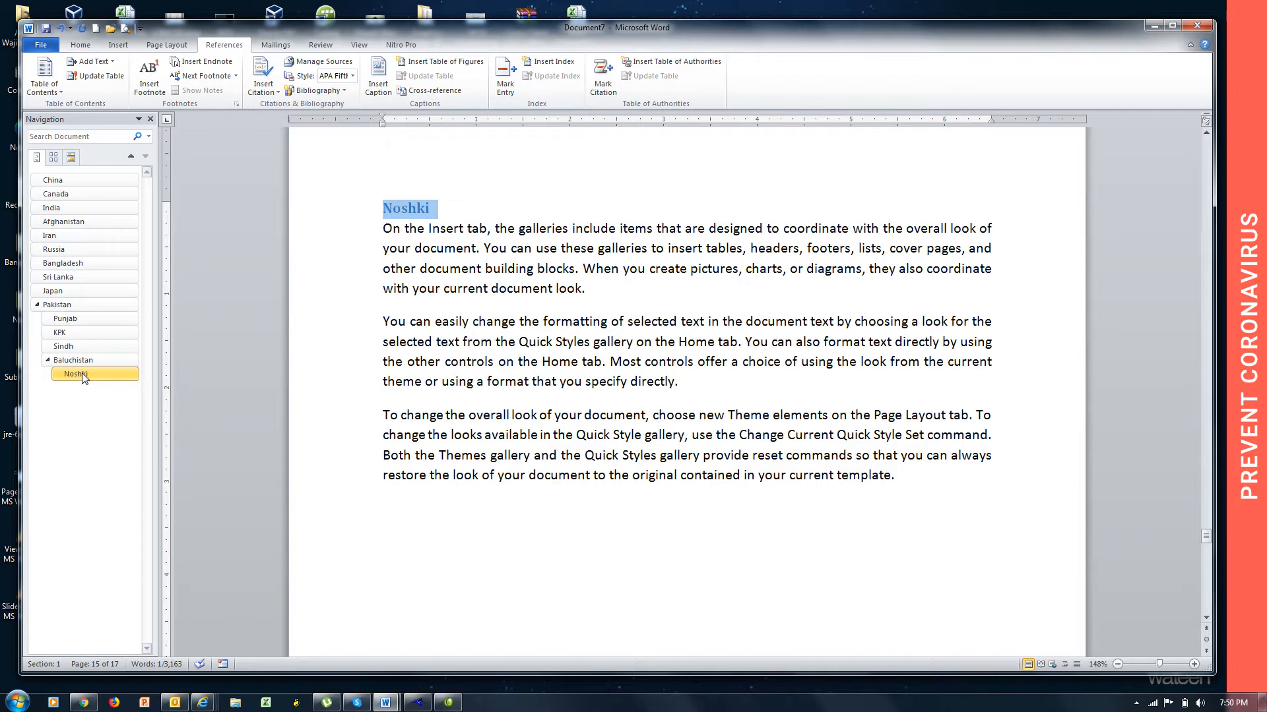
Mark the "Chaman" title line on page 16 as Level 3 text for the table of contents.
{"action": "key", "text": "Page_Down"}
{"action": "key", "text": "Page_Down"}
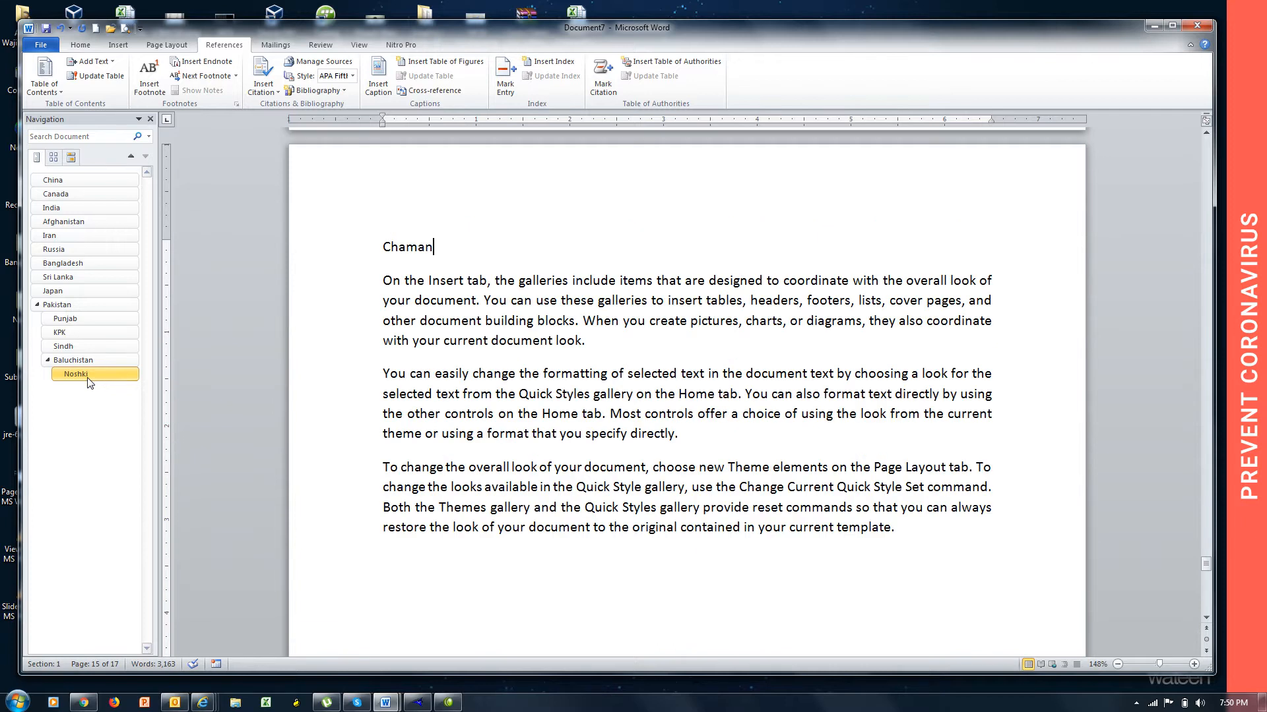
{"action": "left_click", "coordinate": [357, 258]}
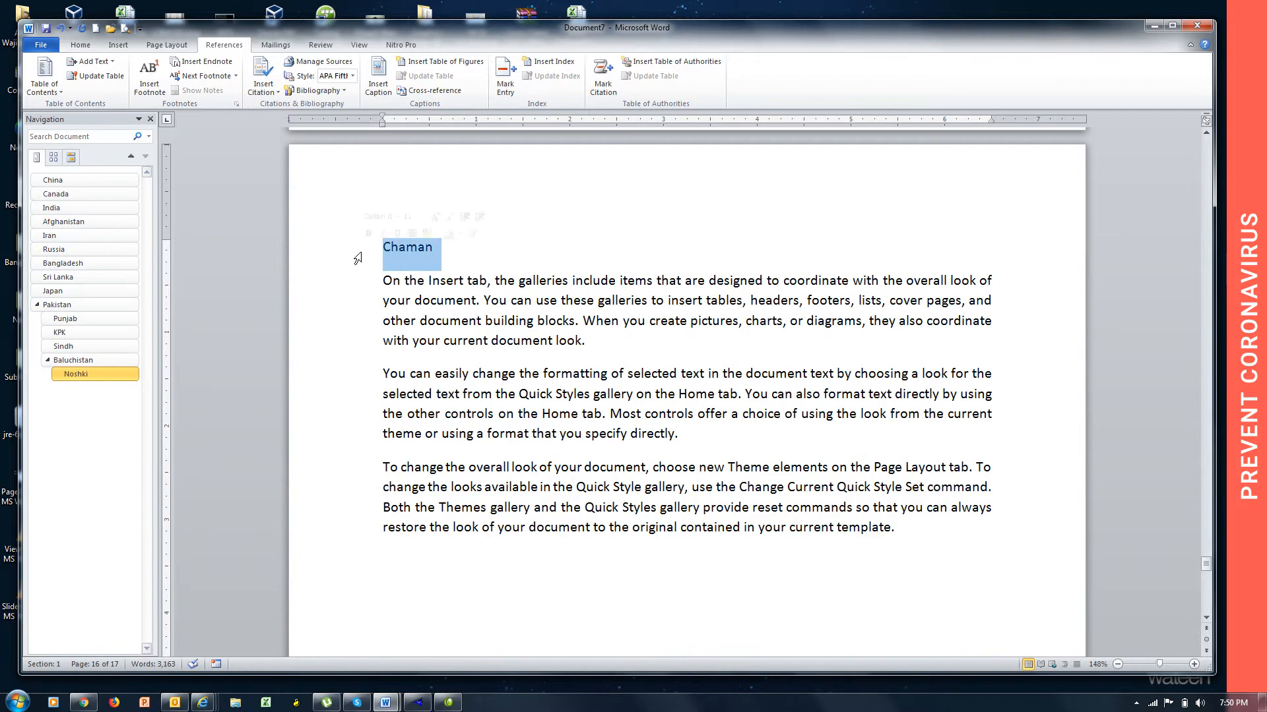
{"action": "left_click", "coordinate": [93, 62]}
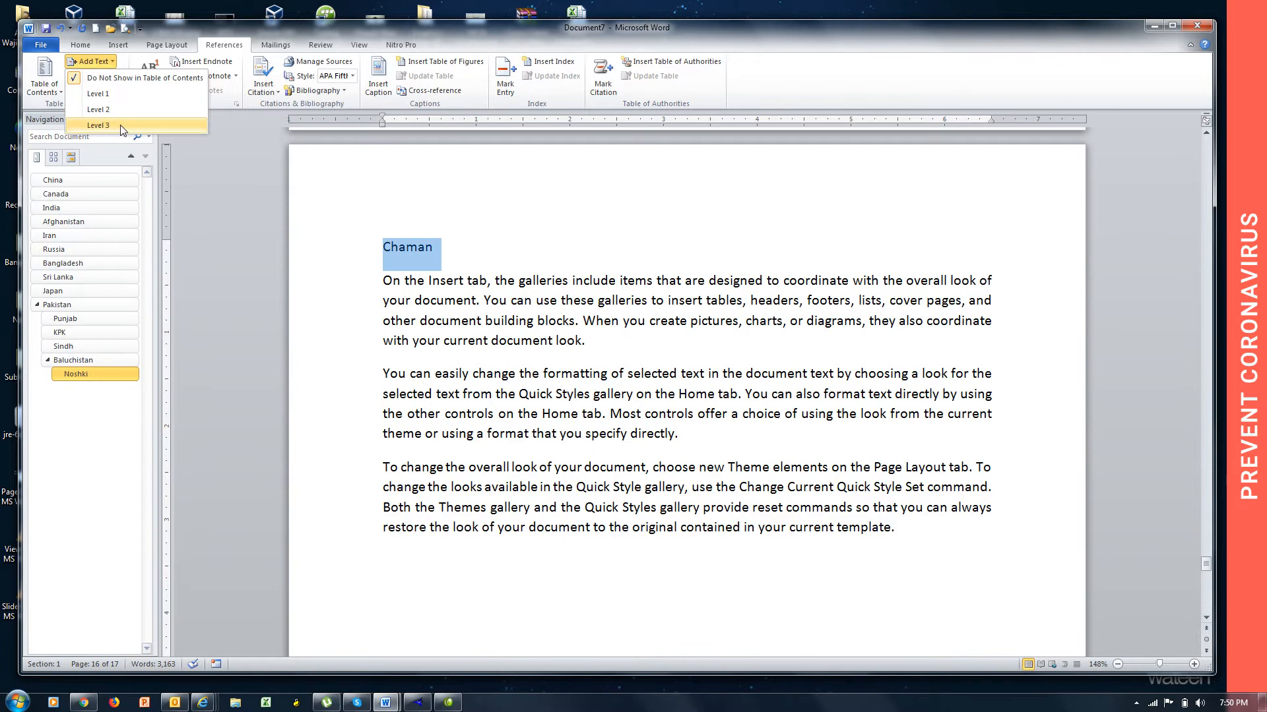
{"action": "left_click", "coordinate": [119, 128]}
Mark the "Quetta" title line on page 17 as a Level 3 heading.
{"action": "key", "text": "Page_Down"}
{"action": "key", "text": "Page_Down"}
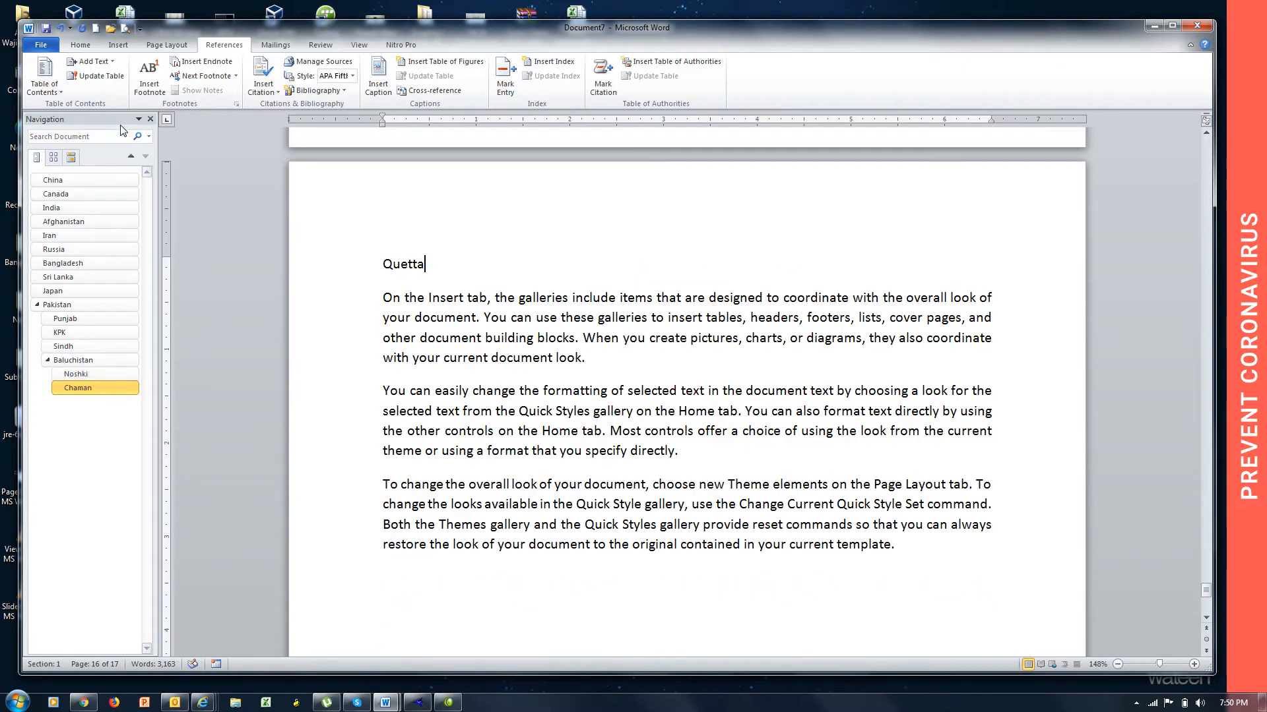
{"action": "left_click_drag", "start_coordinate": [435, 261], "coordinate": [387, 266]}
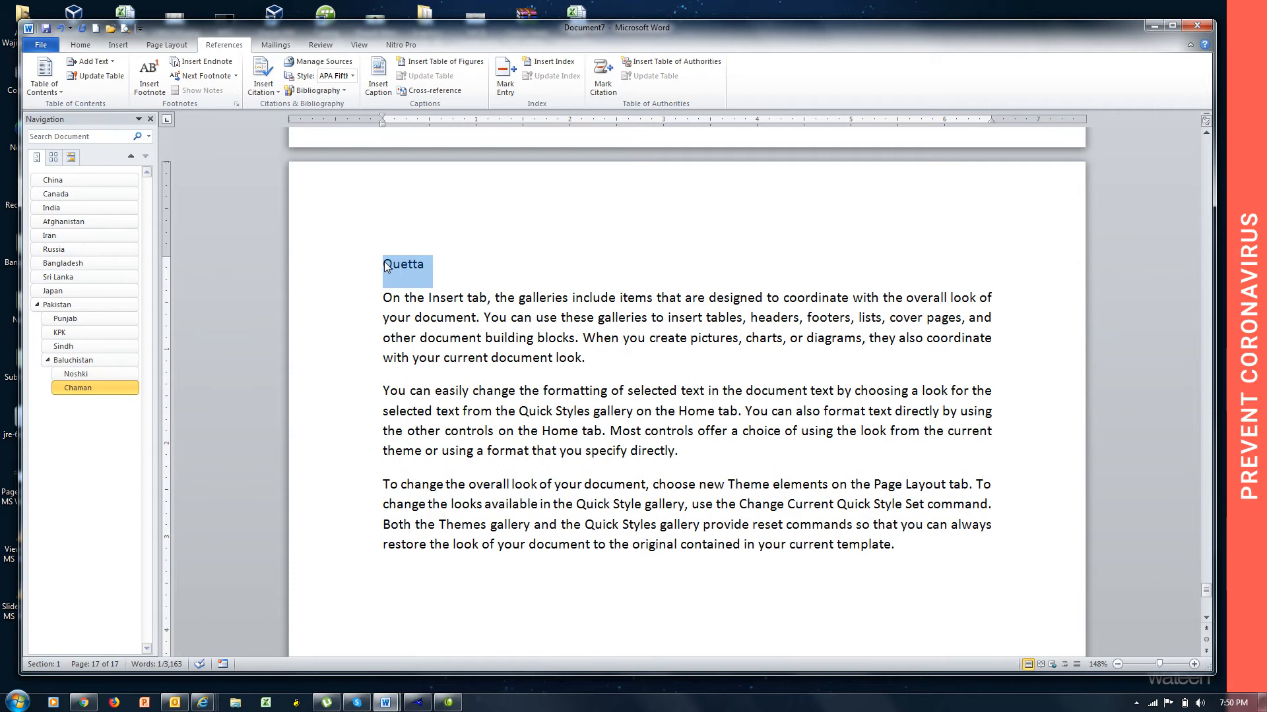
{"action": "key", "text": "ctrl+alt+3"}
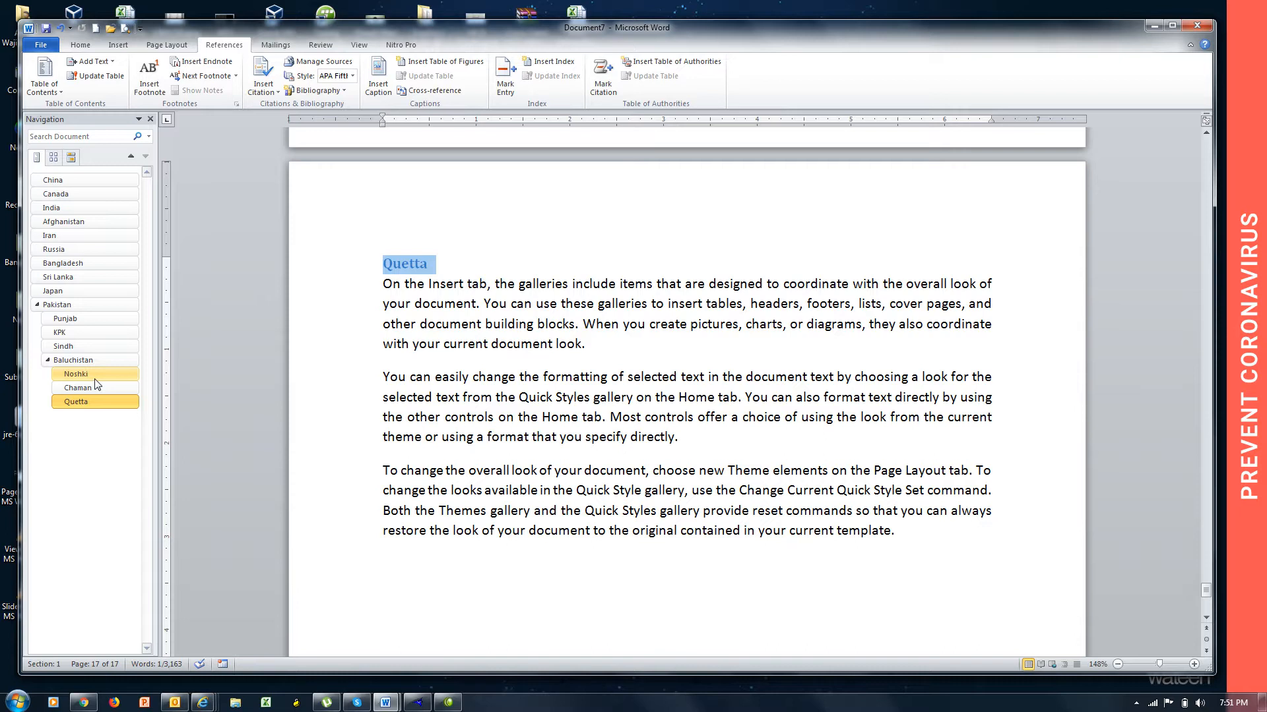
Add a new page after Quetta titled "Zarghoon Road" and fill it with =rand() sample text.
{"action": "key", "text": "ctrl+End"}
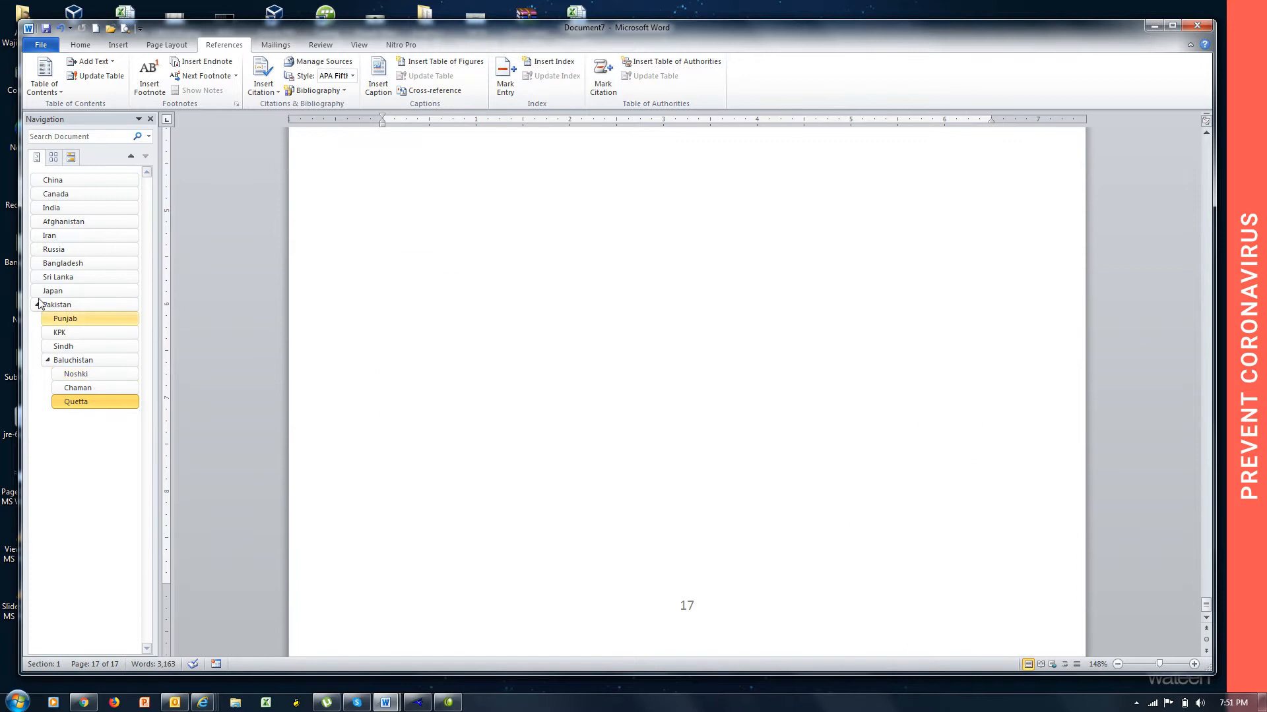
{"action": "left_click", "coordinate": [66, 291]}
{"action": "left_click", "coordinate": [102, 407]}
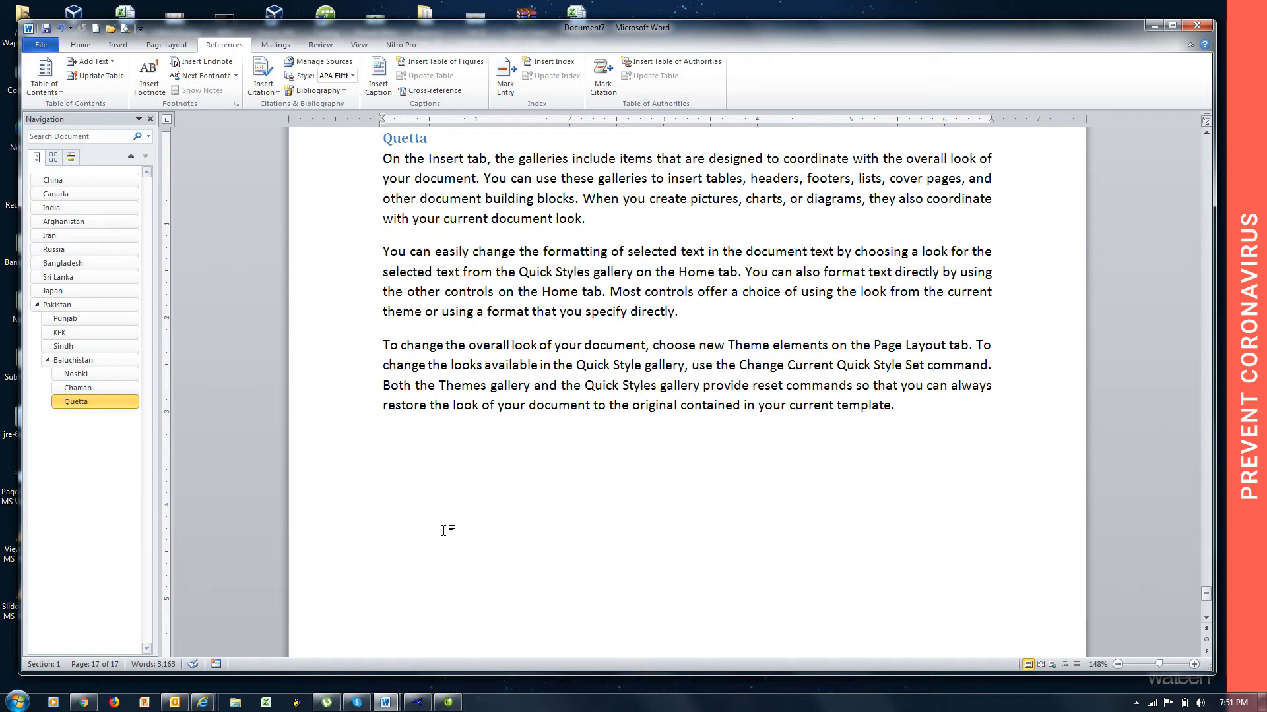
{"action": "key", "text": "ctrl+Return"}
{"action": "type", "text": "Z"}
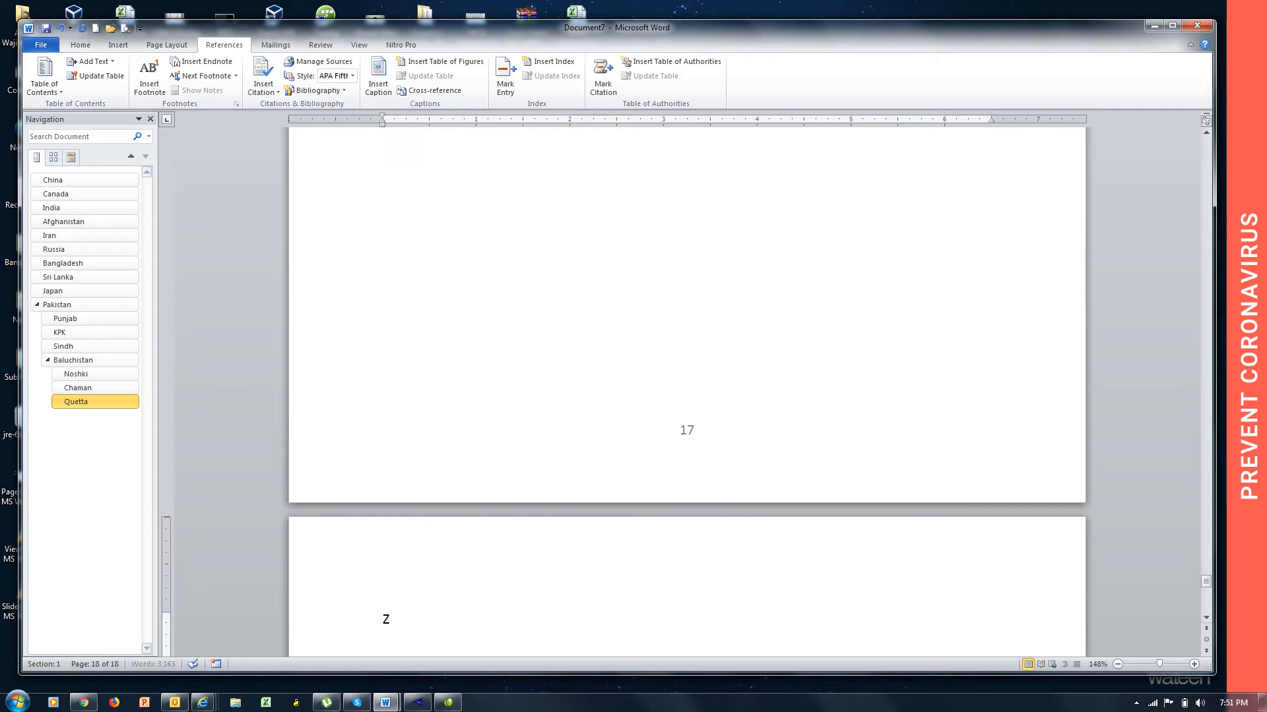
{"action": "type", "text": "arghoon Road "}
{"action": "type", "text": "=rnad()"}
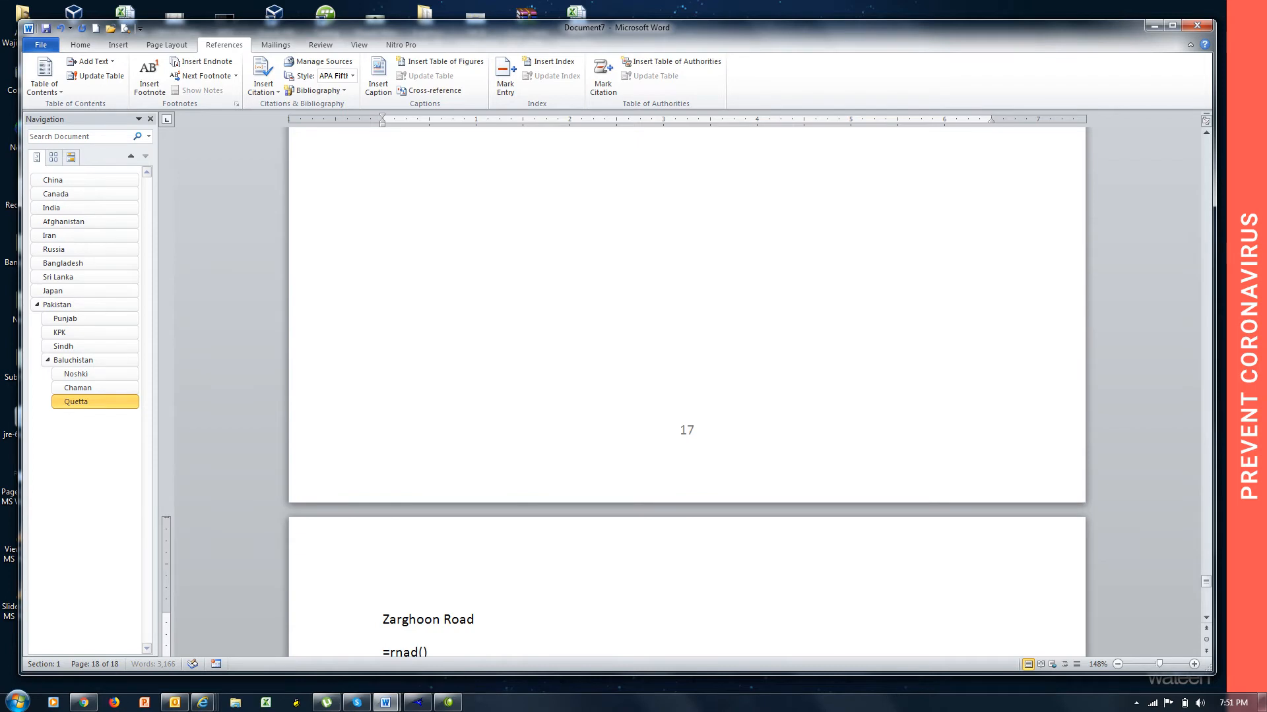
{"action": "key", "text": "Return"}
{"action": "key", "text": "BackSpace"}
{"action": "key", "text": "BackSpace"}
{"action": "key", "text": "BackSpace"}
{"action": "key", "text": "BackSpace"}
{"action": "key", "text": "BackSpace"}
{"action": "key", "text": "BackSpace"}
{"action": "type", "text": "a"}
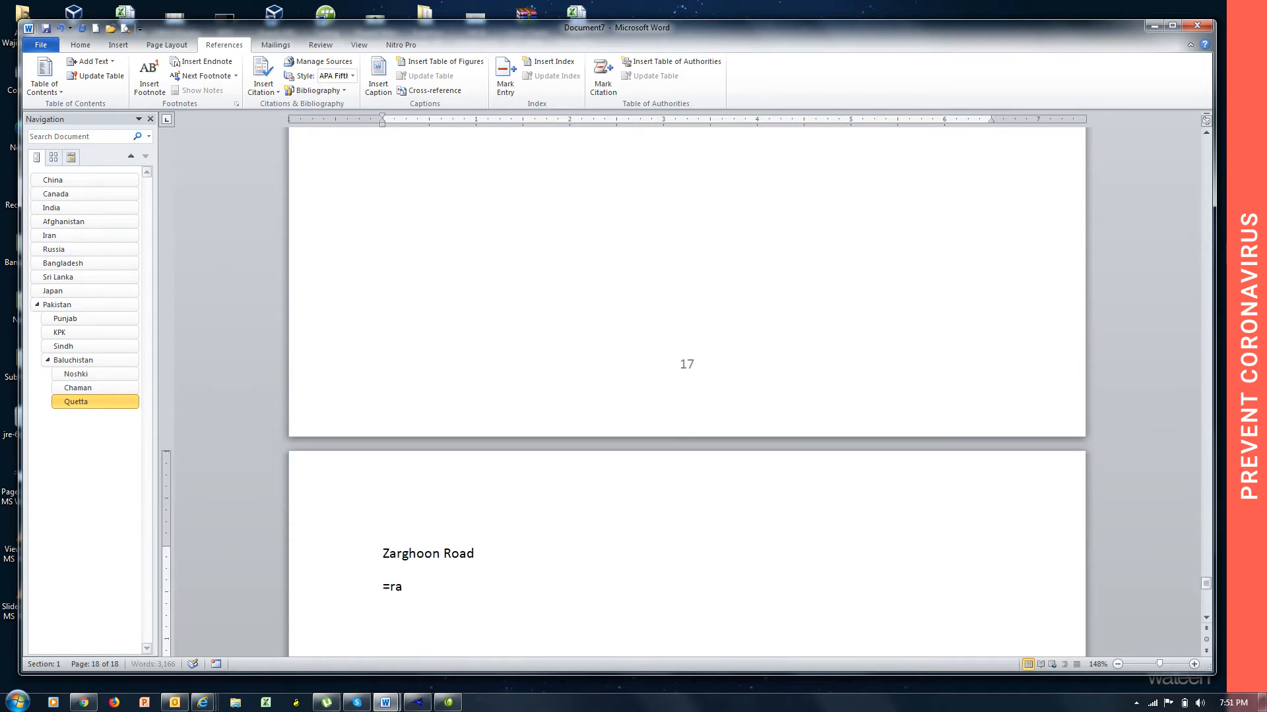
{"action": "type", "text": "nd))"}
{"action": "key", "text": "Return"}
Add a new page after Zarghoon Road titled "Abdul Sattar Road" and fill it with =rand() sample text.
{"action": "type", "text": "Abdul"}
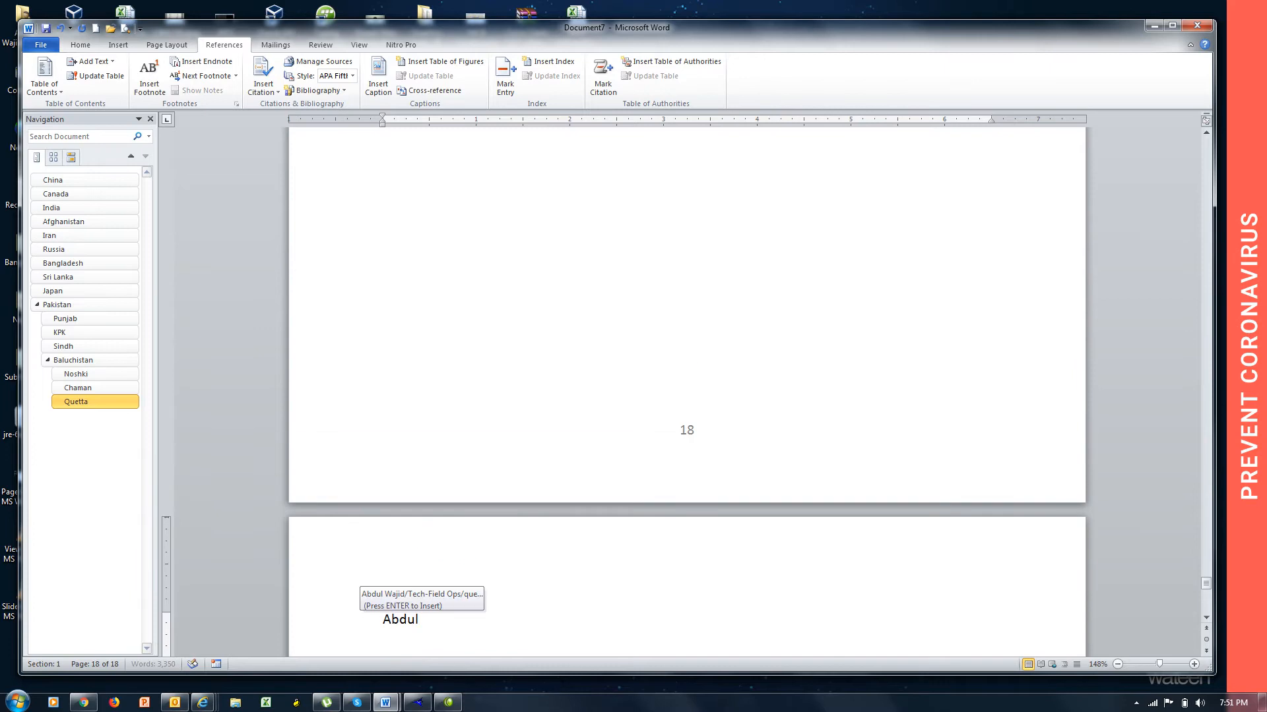
{"action": "type", "text": " Sattar "}
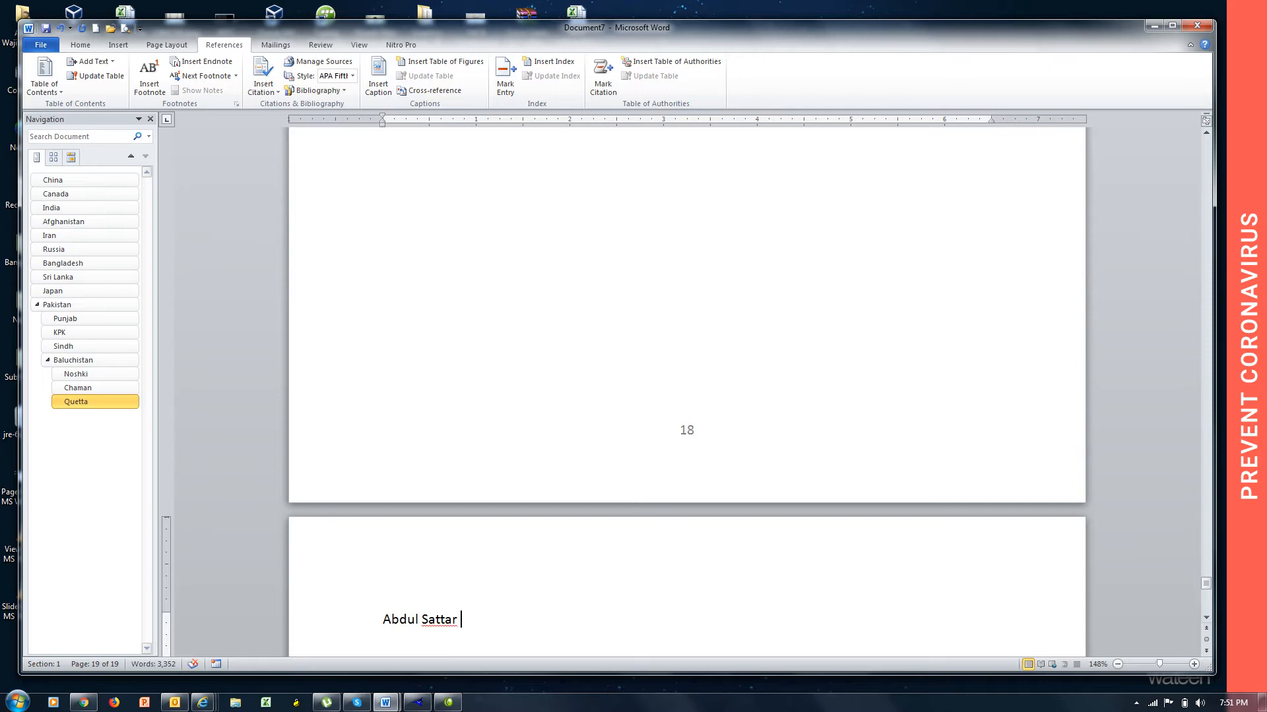
{"action": "type", "text": "Road"}
{"action": "key", "text": "BackSpace"}
{"action": "type", "text": "d"}
{"action": "key", "text": "Return"}
{"action": "type", "text": "=rand()"}
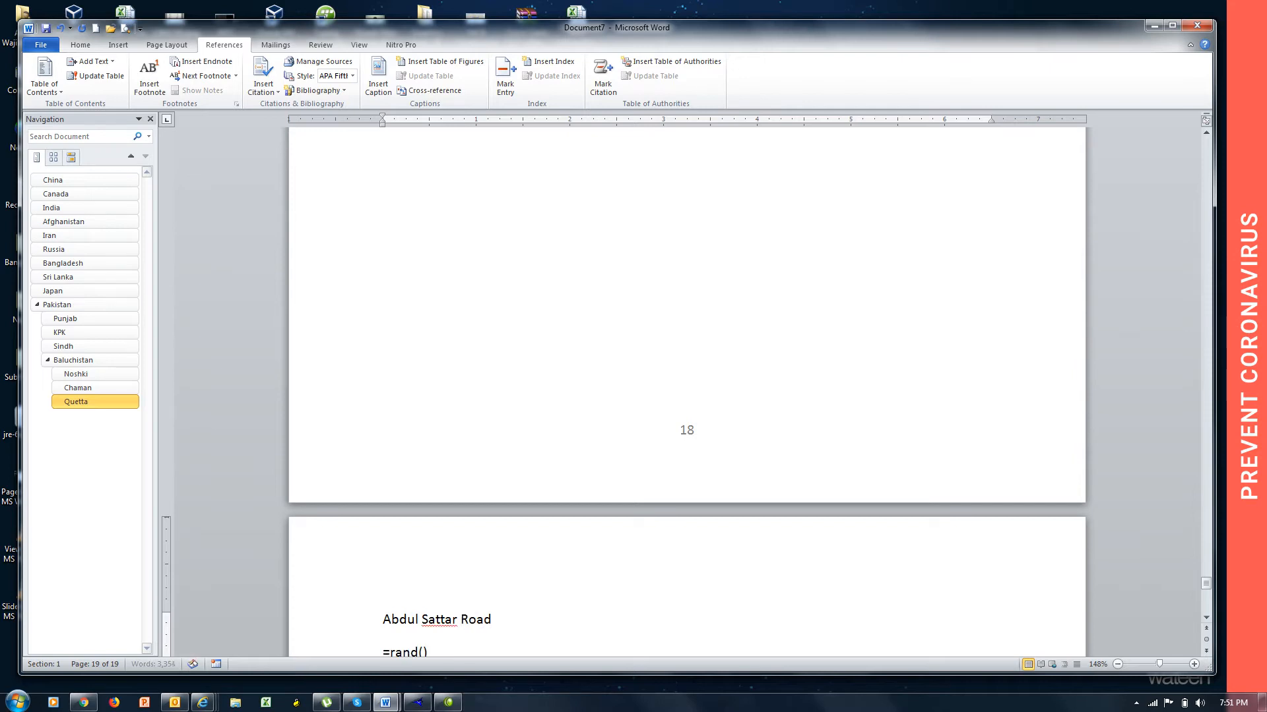
{"action": "key", "text": "Return"}
Add a new page after Abdul Sattar Road titled "Nawa killi" and fill it with =rand() sample text.
{"action": "key", "text": "ctrl+Return"}
{"action": "type", "text": "Nawak"}
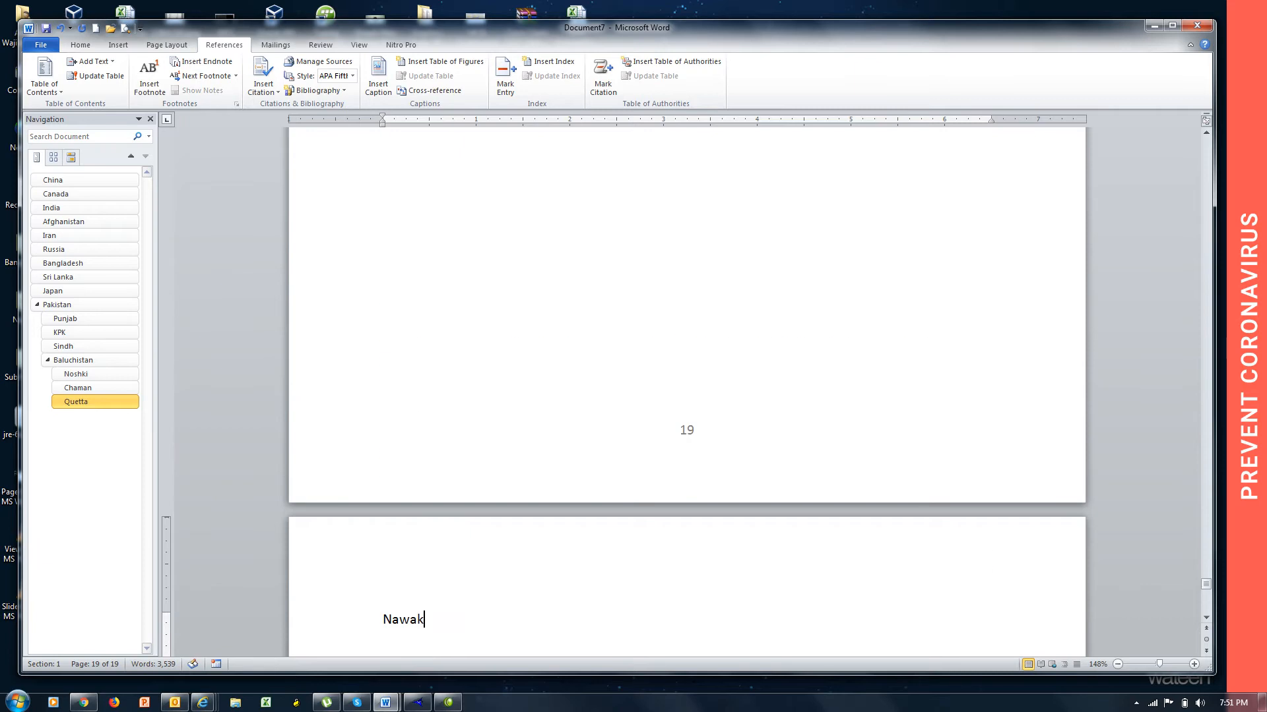
{"action": "key", "text": "BackSpace"}
{"action": "type", "text": "killi"}
{"action": "key", "text": "Return"}
{"action": "type", "text": "=rand()"}
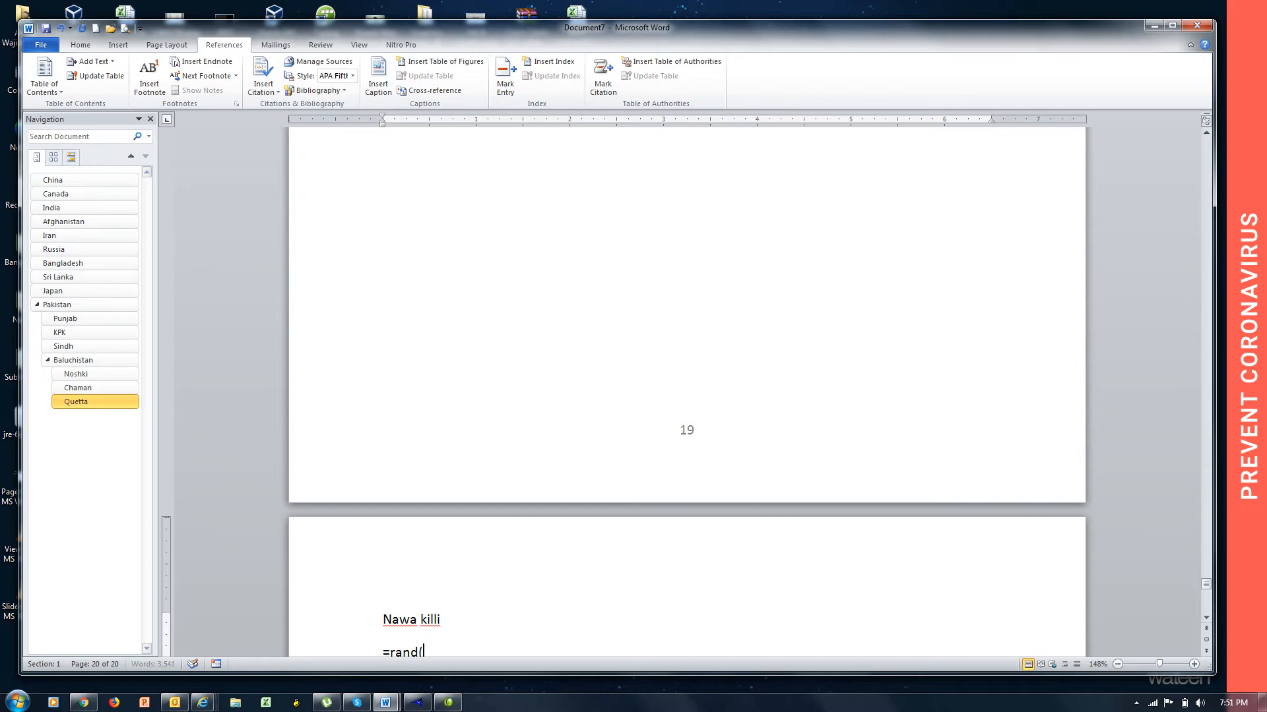
{"action": "key", "text": "Return"}
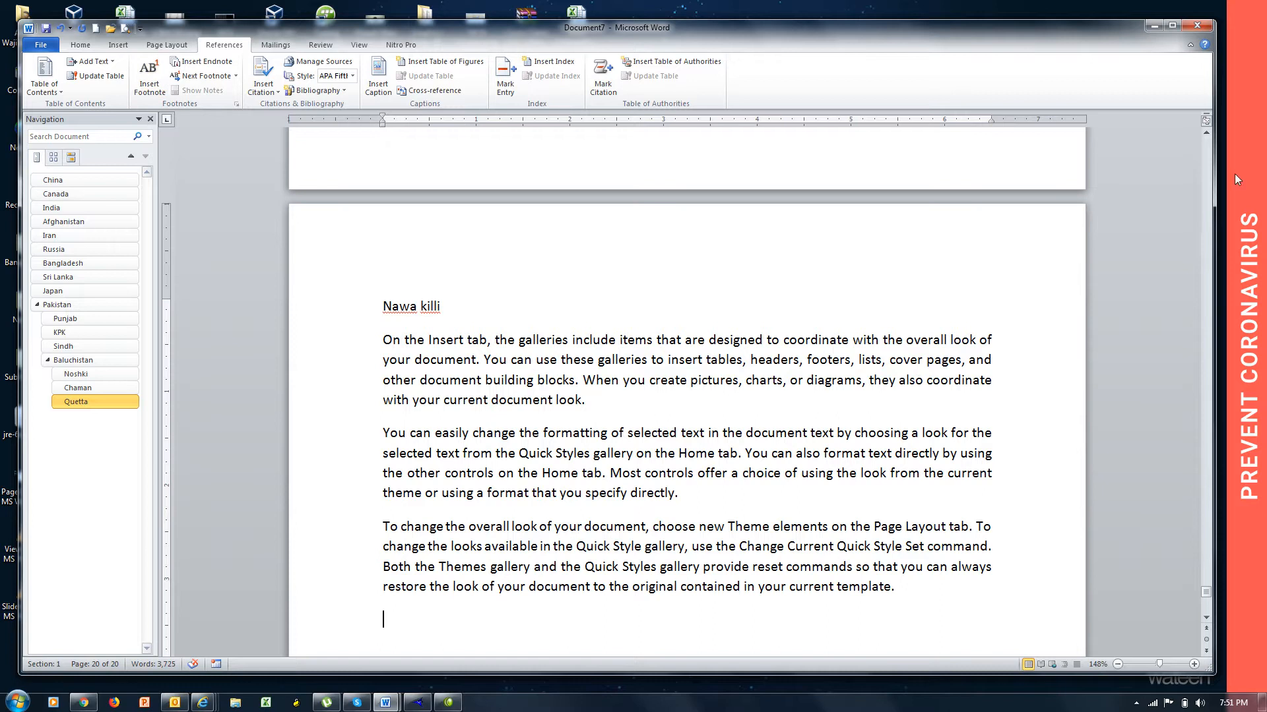
{"action": "scroll", "coordinate": [1206, 136], "scroll_direction": "up", "scroll_amount": 20}
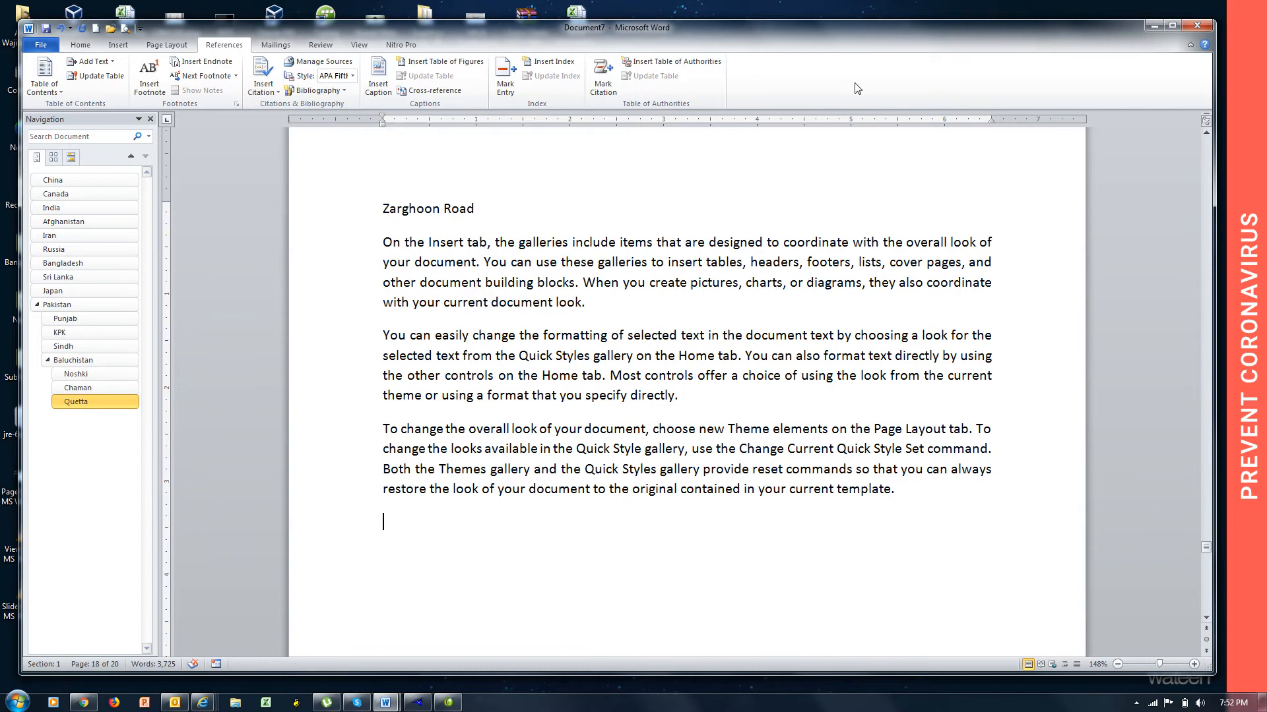
{"action": "left_click_drag", "start_coordinate": [480, 209], "coordinate": [386, 210]}
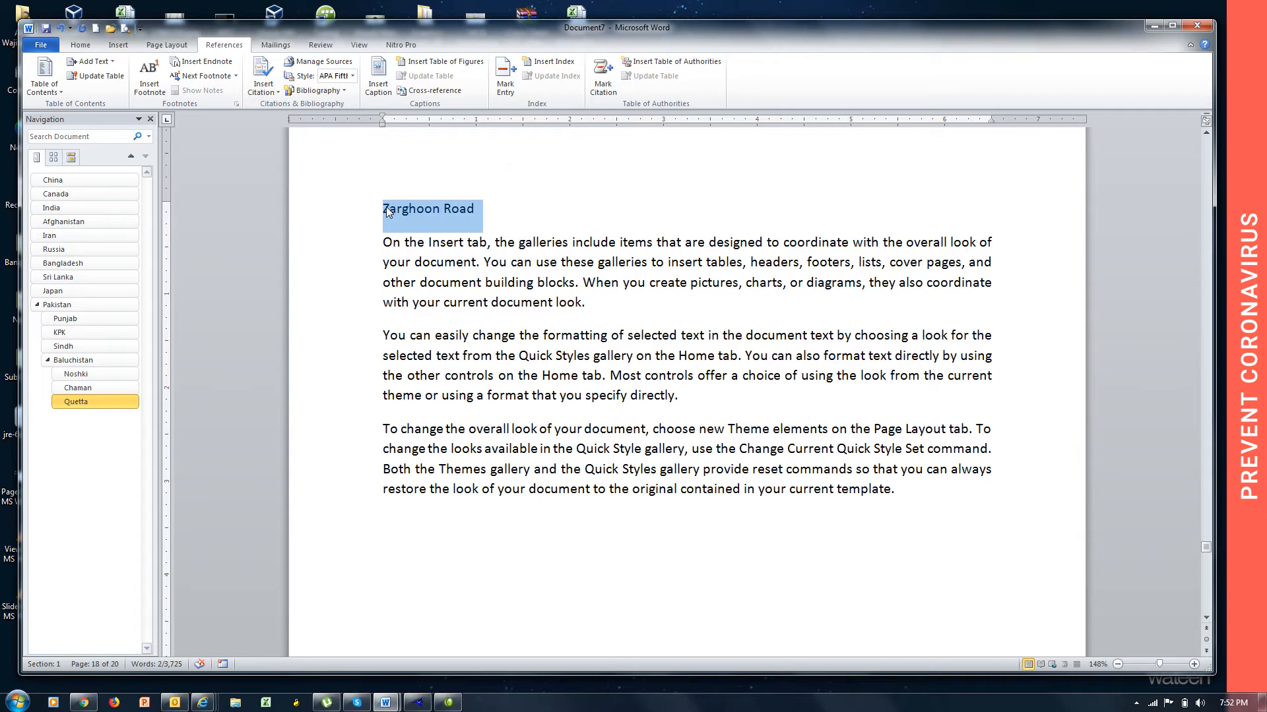
{"action": "left_click", "coordinate": [477, 217]}
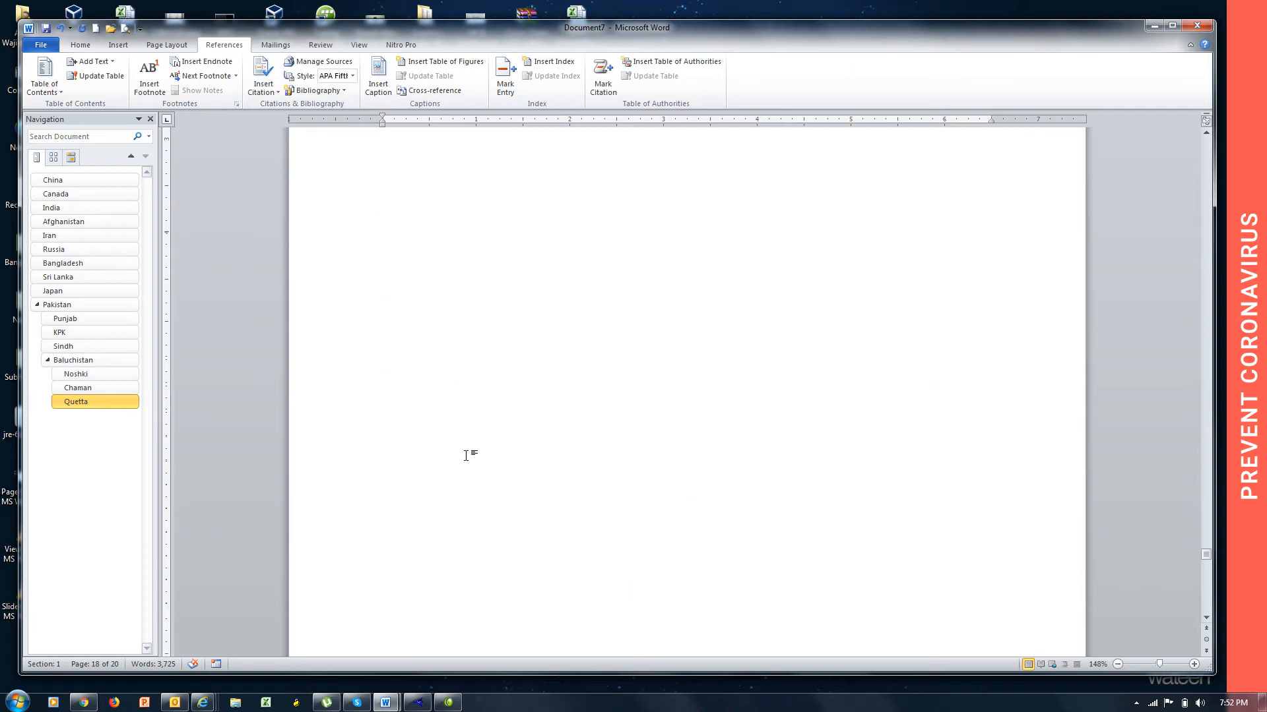
Insert a custom table of contents showing 9 levels at the end of the document, and undo its insertion.
{"action": "scroll", "coordinate": [467, 453], "scroll_direction": "down", "scroll_amount": 15}
{"action": "scroll", "coordinate": [466, 455], "scroll_direction": "down", "scroll_amount": 10}
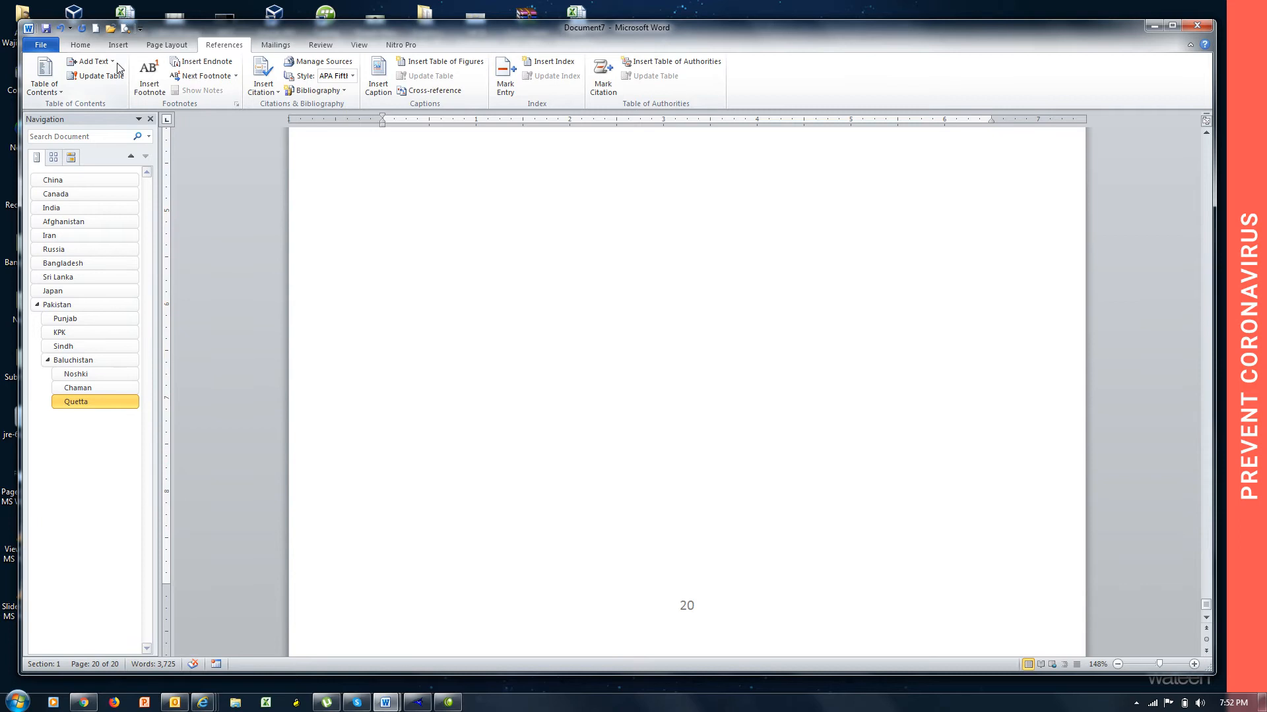
{"action": "left_click", "coordinate": [61, 90]}
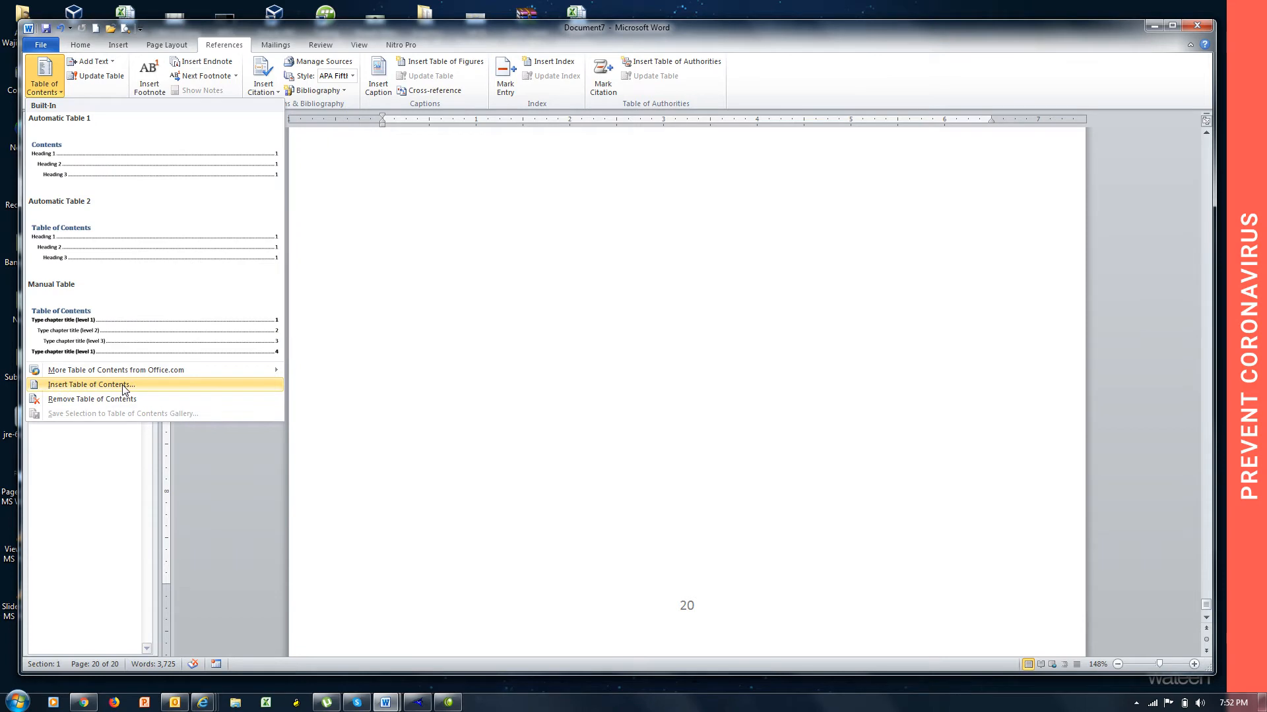
{"action": "left_click", "coordinate": [122, 385]}
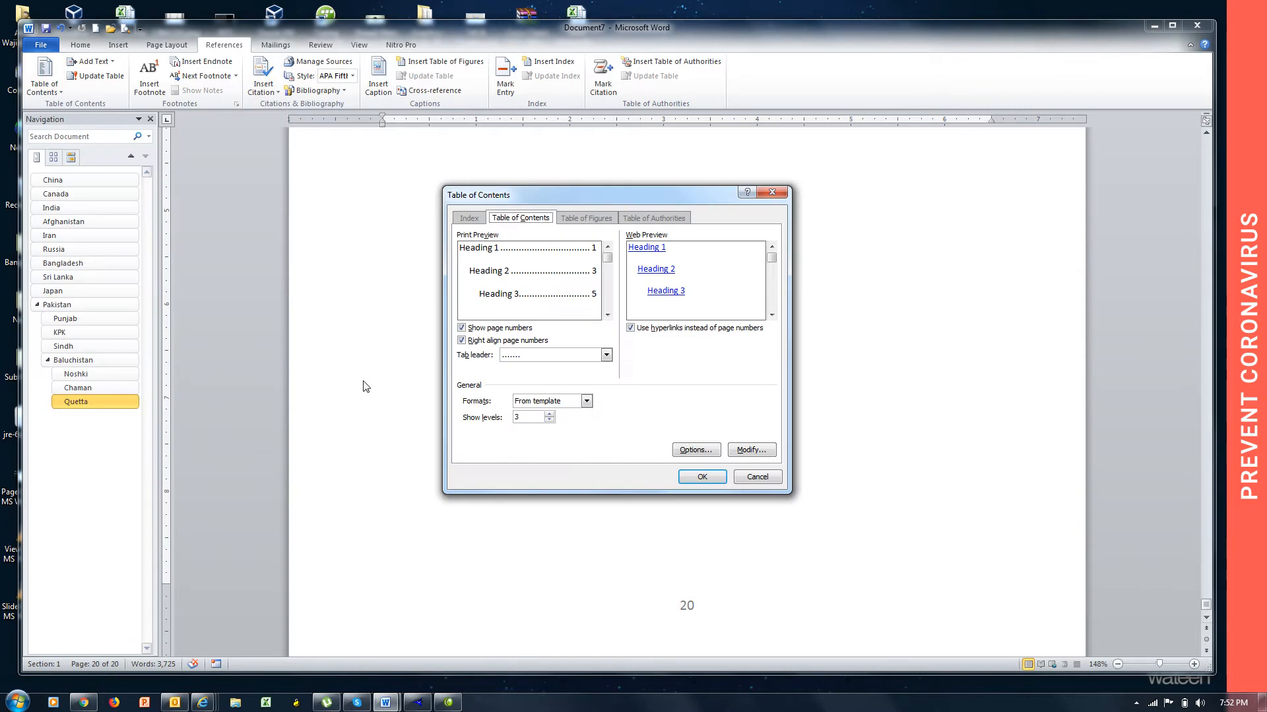
{"action": "left_click", "coordinate": [496, 420]}
{"action": "left_click", "coordinate": [549, 415]}
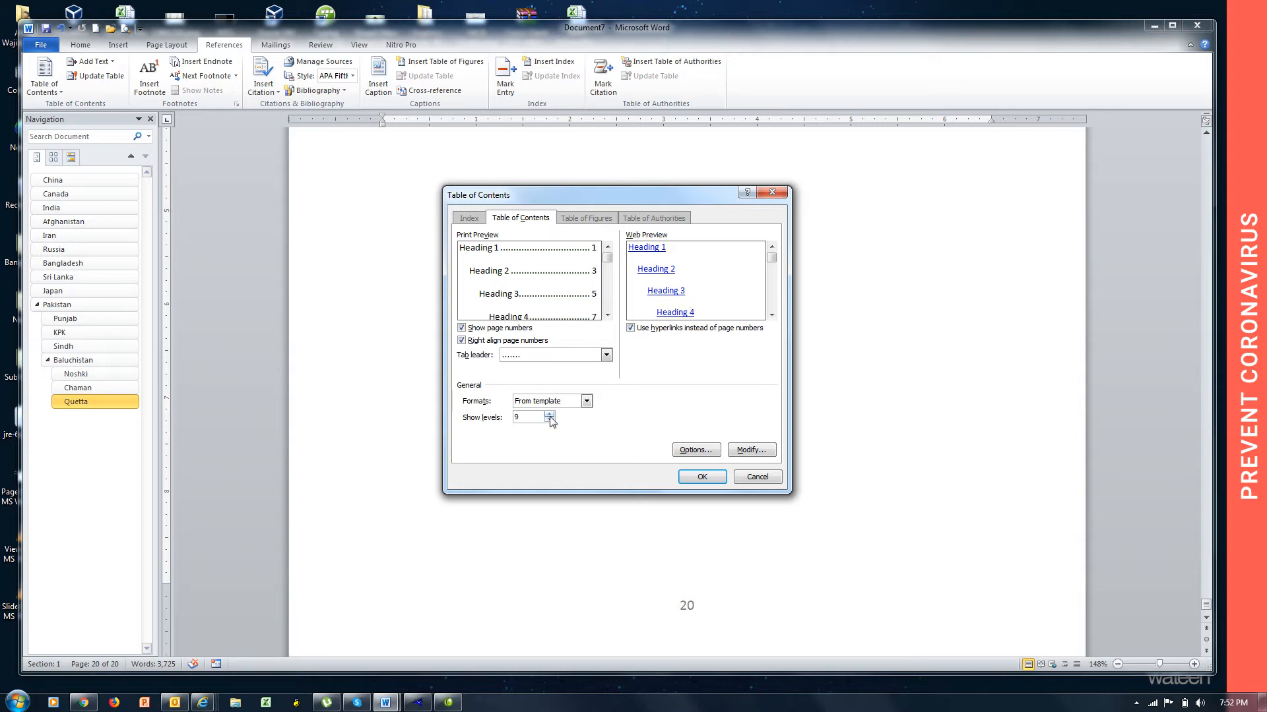
{"action": "left_click", "coordinate": [704, 479]}
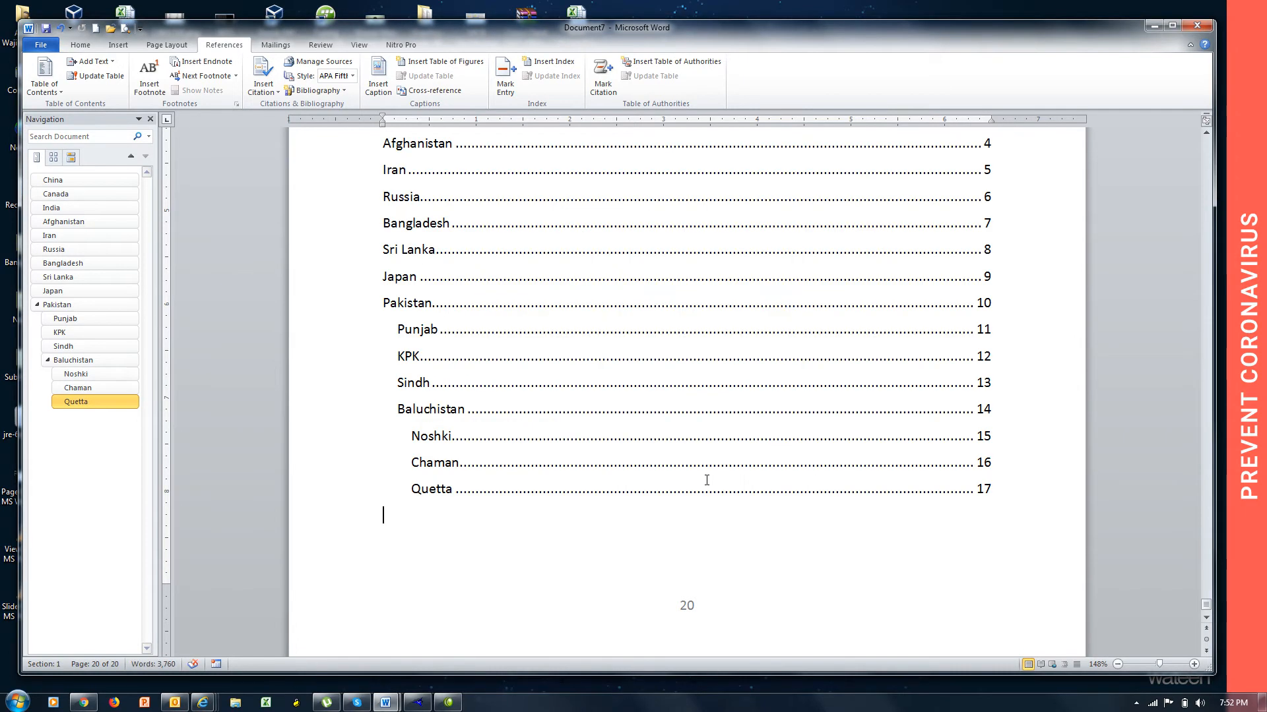
{"action": "key", "text": "ctrl+z"}
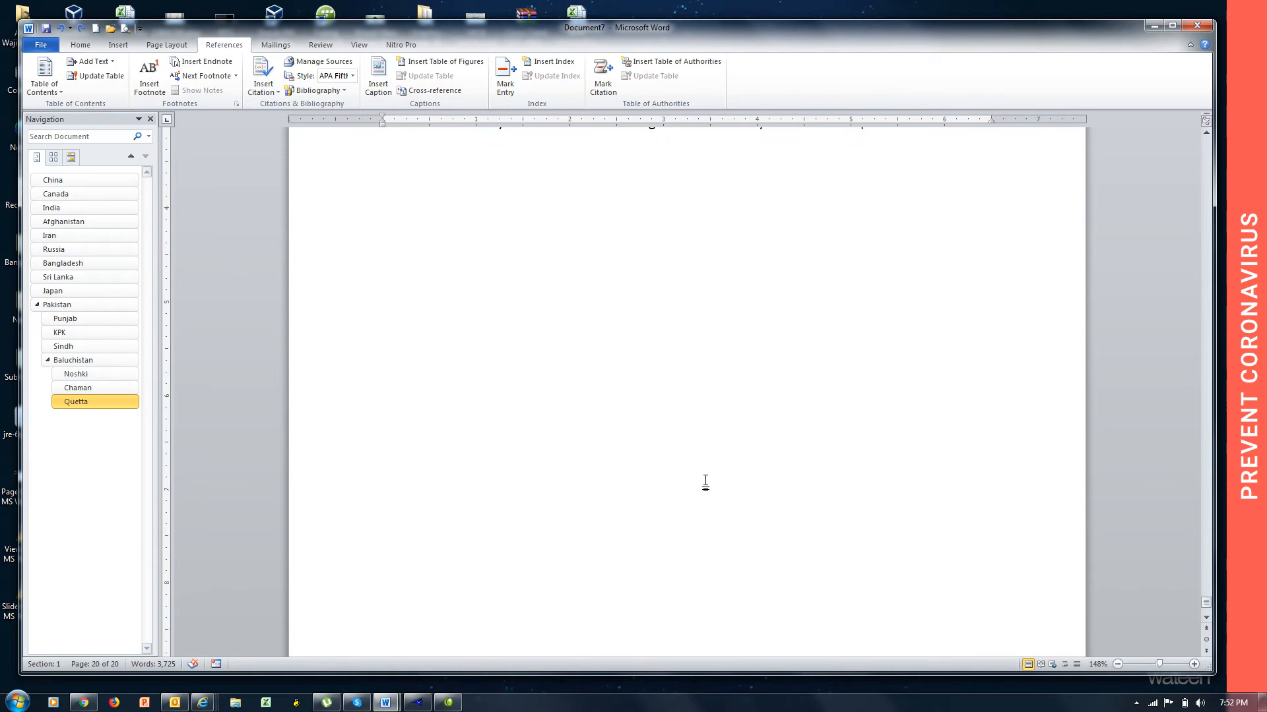
Mark the "Zarghoon Road" title line on page 18 as Level 4 text for the table of contents.
{"action": "scroll", "coordinate": [705, 484], "scroll_direction": "up", "scroll_amount": 15}
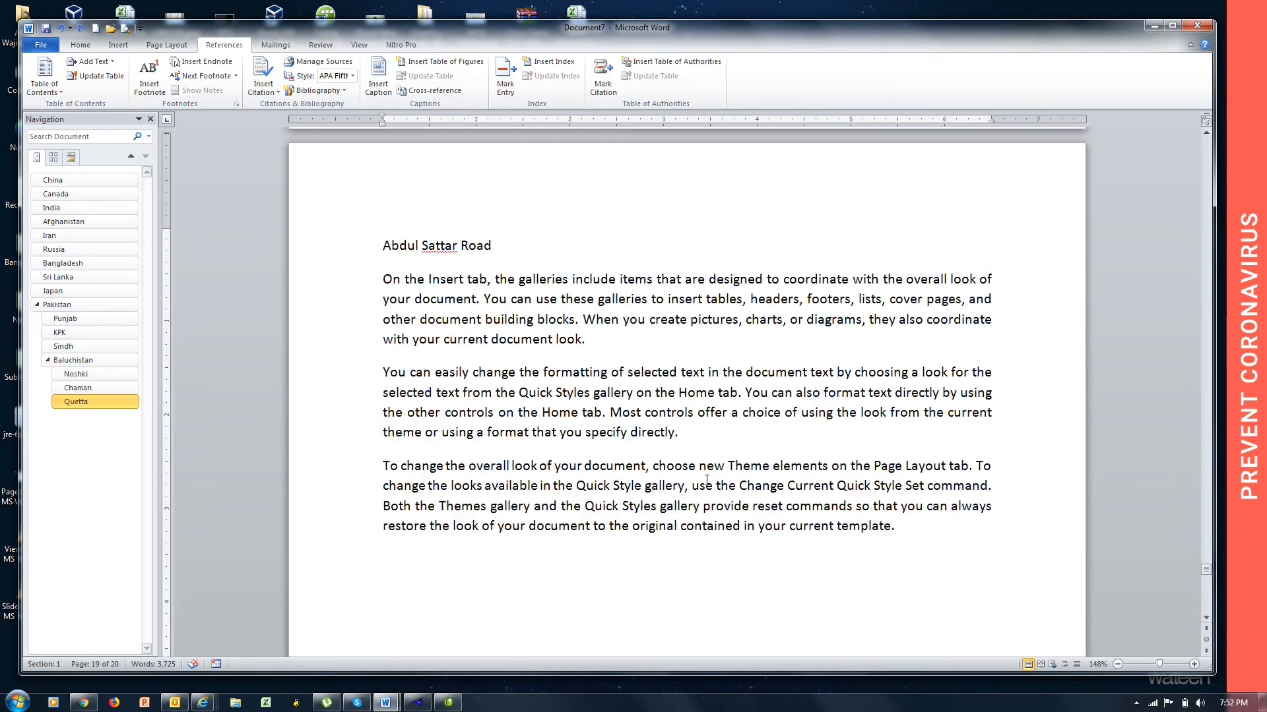
{"action": "scroll", "coordinate": [706, 480], "scroll_direction": "up", "scroll_amount": 15}
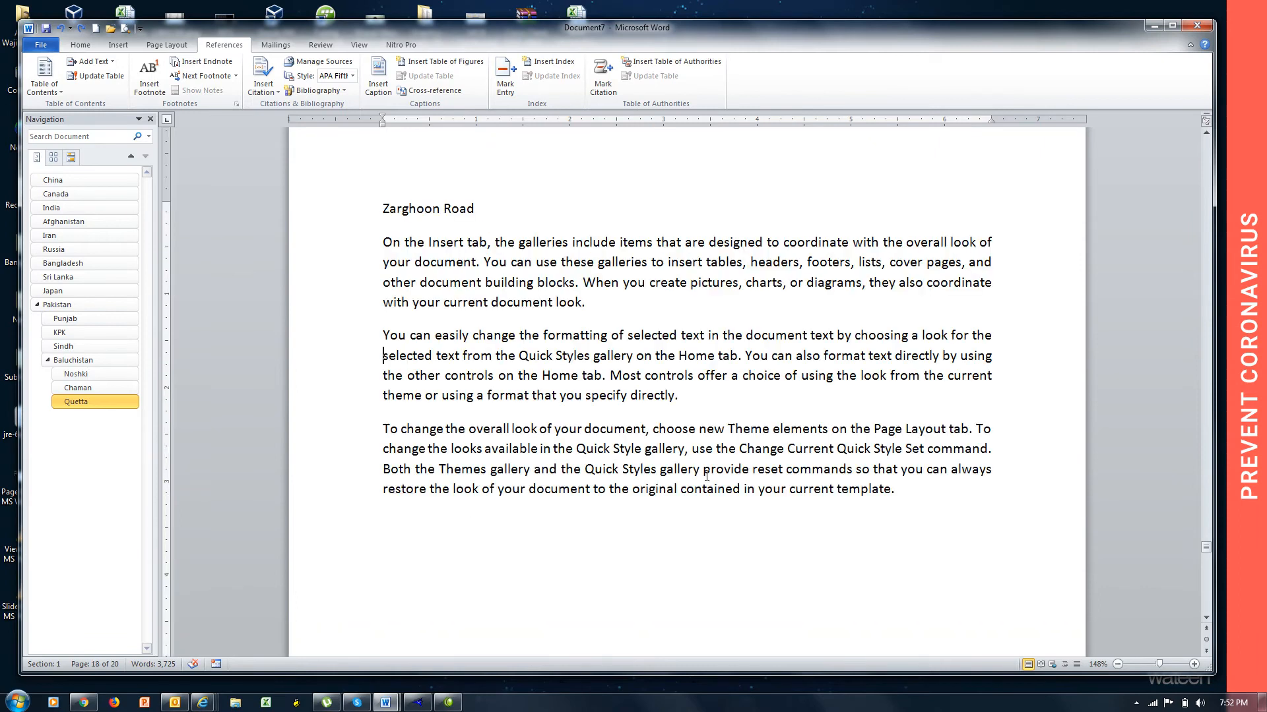
{"action": "triple_click", "coordinate": [478, 209]}
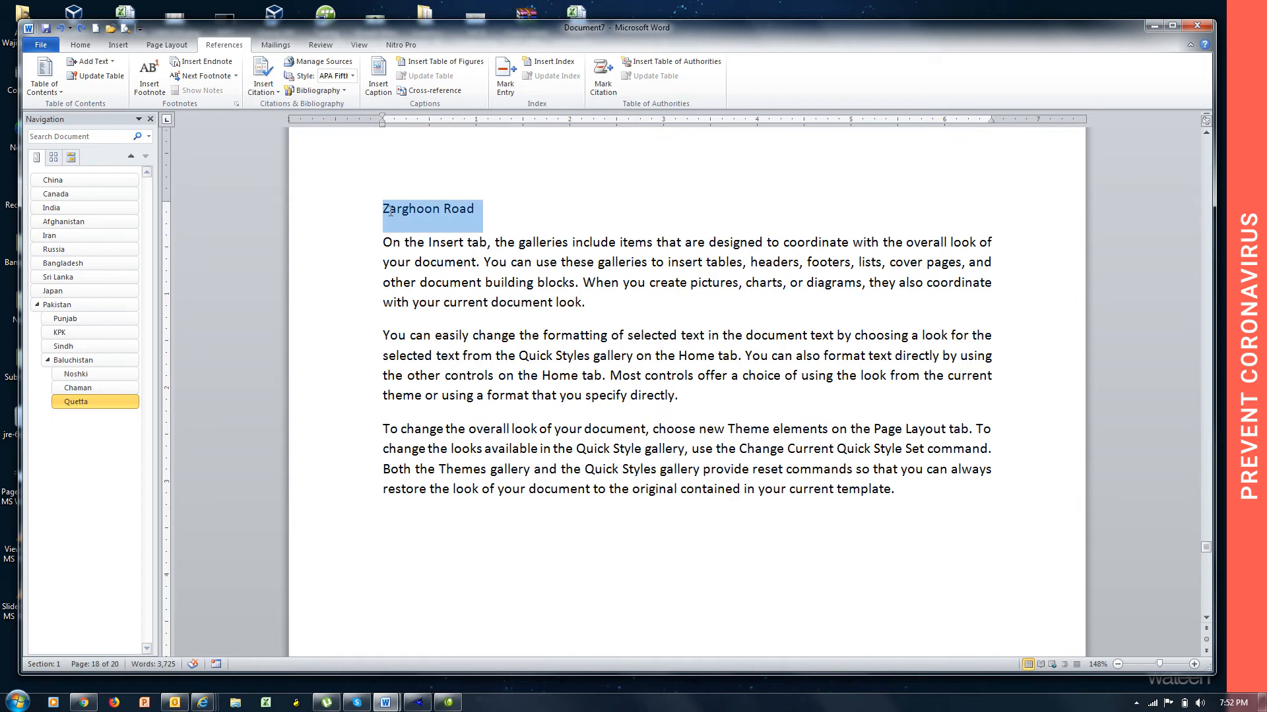
{"action": "left_click", "coordinate": [109, 67]}
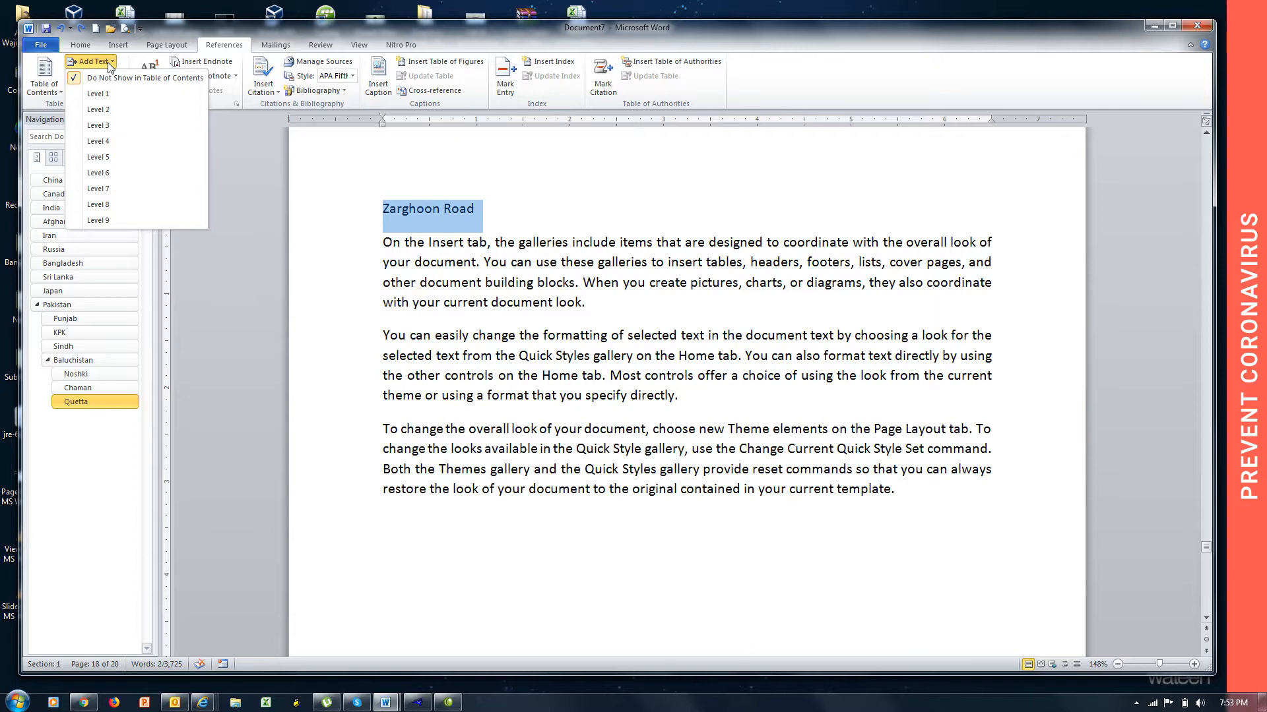
{"action": "left_click", "coordinate": [99, 141]}
Mark the "Abdul Sattar Road" title line on page 19 as Level 4 text for the table of contents.
{"action": "key", "text": "Page_Down"}
{"action": "key", "text": "Page_Down"}
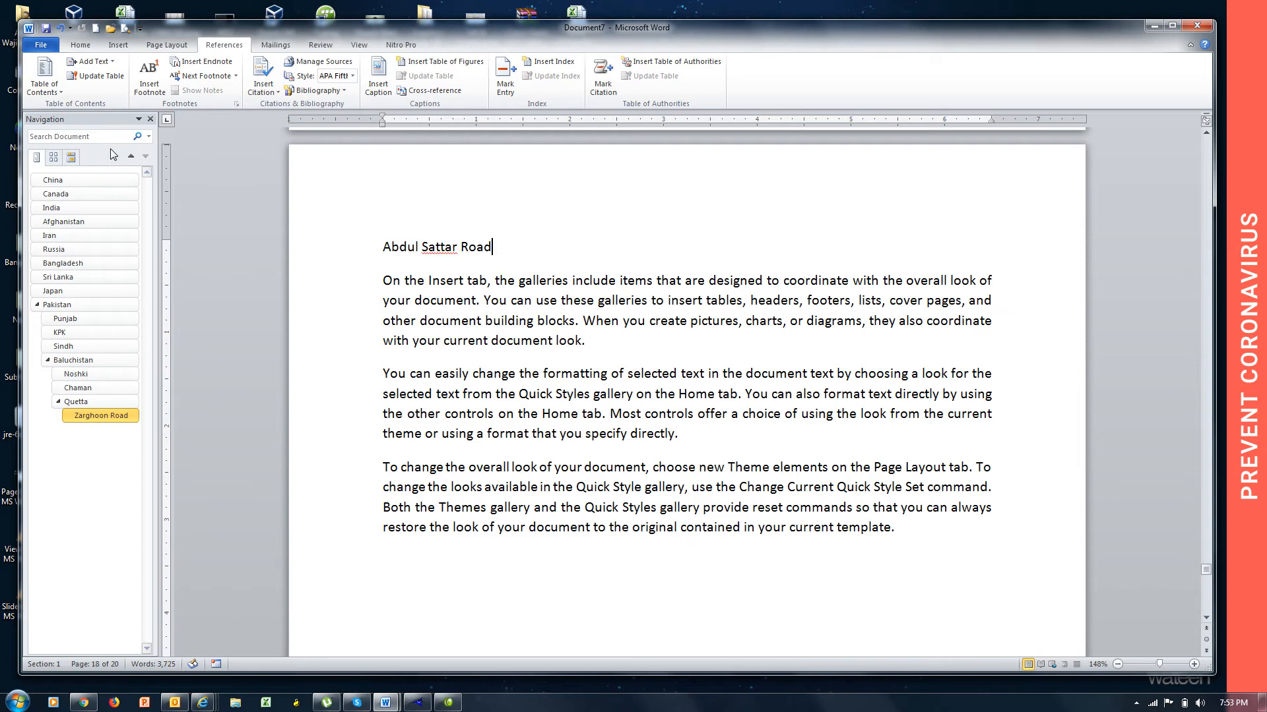
{"action": "left_click_drag", "start_coordinate": [519, 251], "coordinate": [403, 258]}
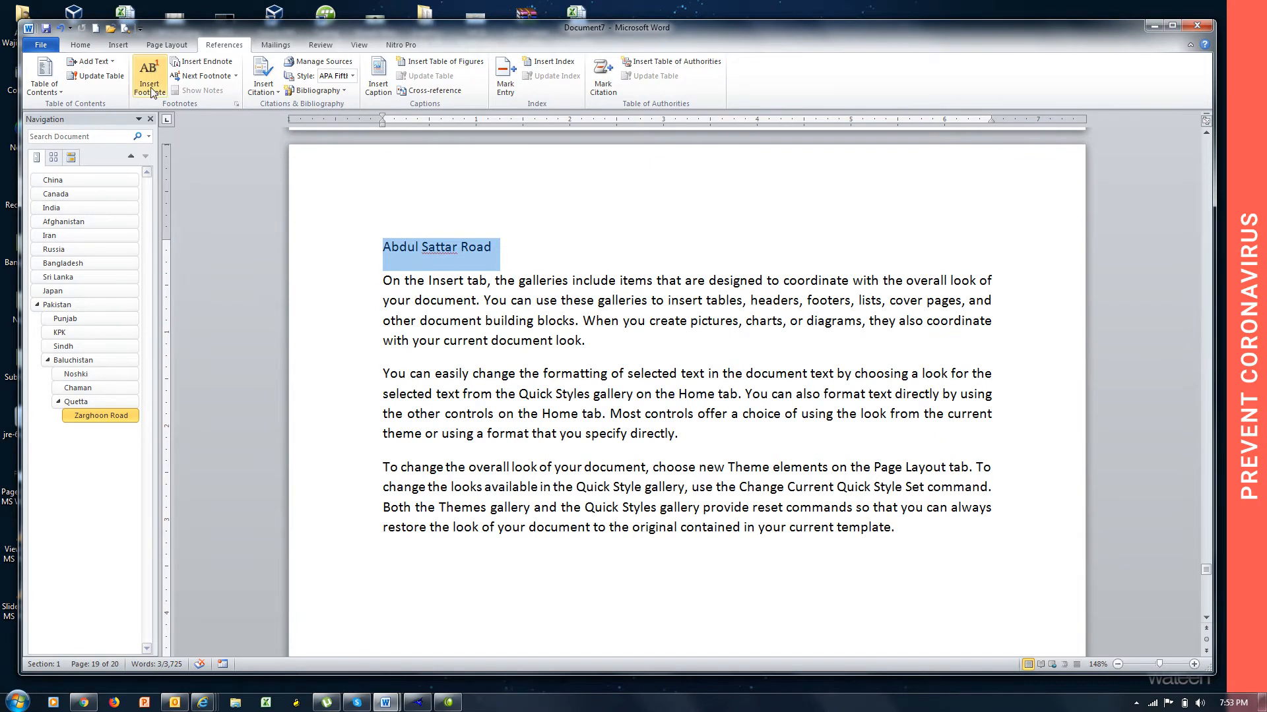
{"action": "left_click", "coordinate": [91, 62]}
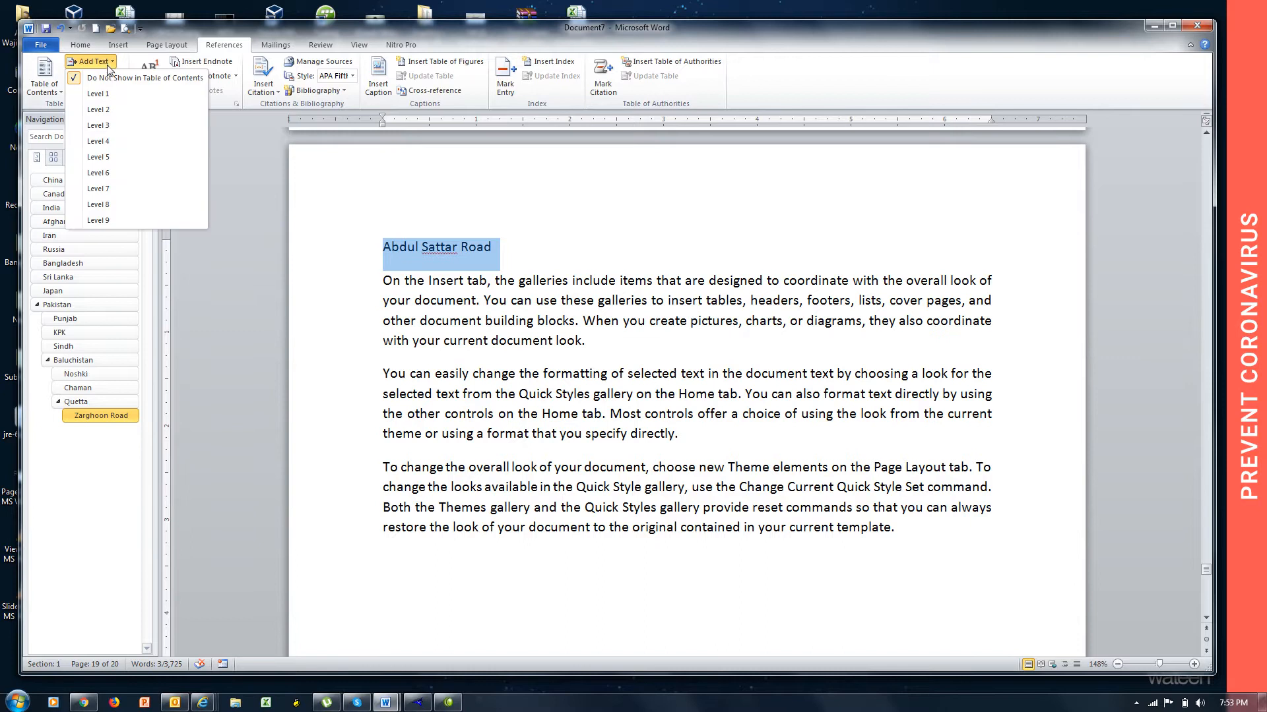
{"action": "left_click", "coordinate": [121, 141]}
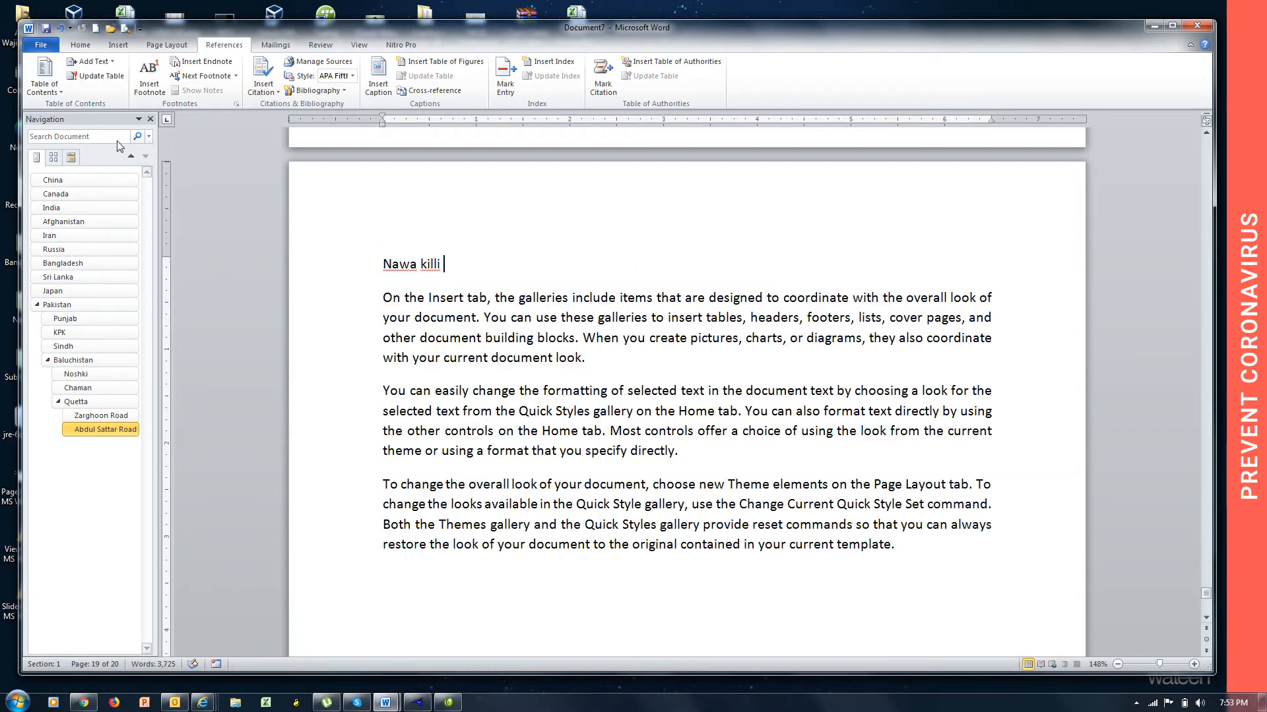
Mark the "Nawa killi" title line on page 20 as Level 4 text for the table of contents.
{"action": "left_click_drag", "start_coordinate": [444, 264], "coordinate": [382, 267]}
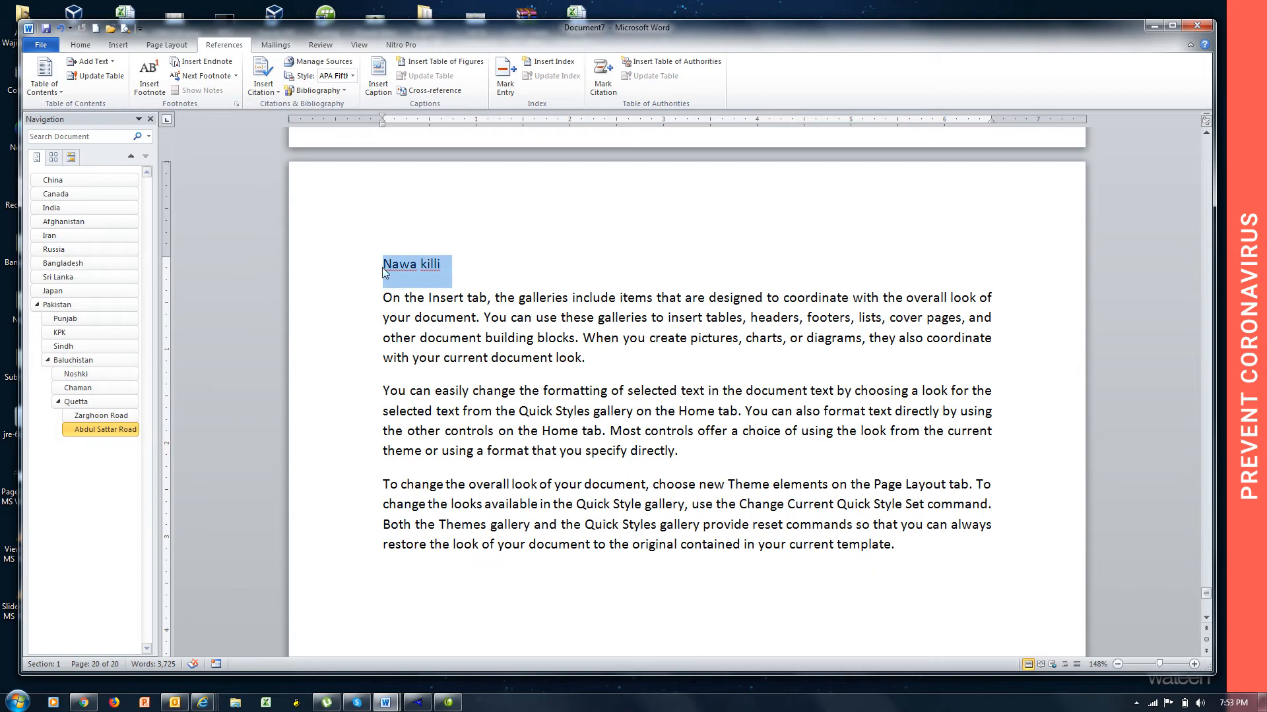
{"action": "left_click", "coordinate": [112, 62]}
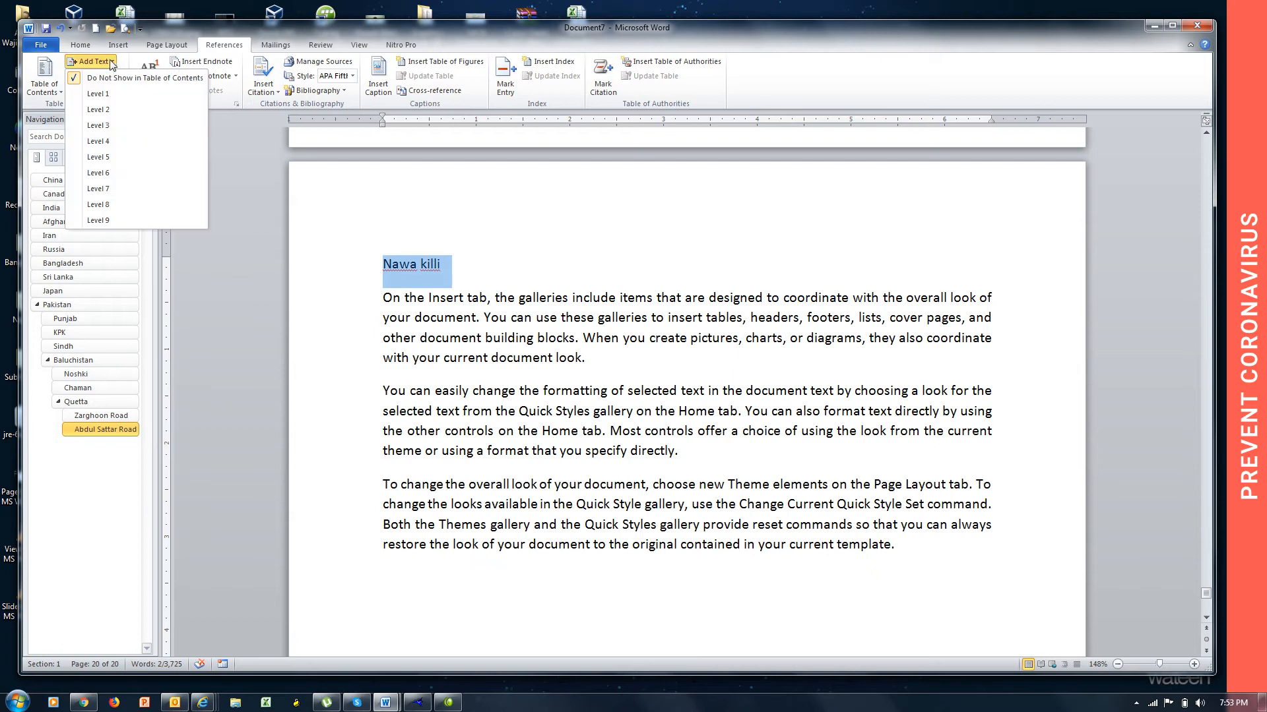
{"action": "left_click", "coordinate": [120, 140]}
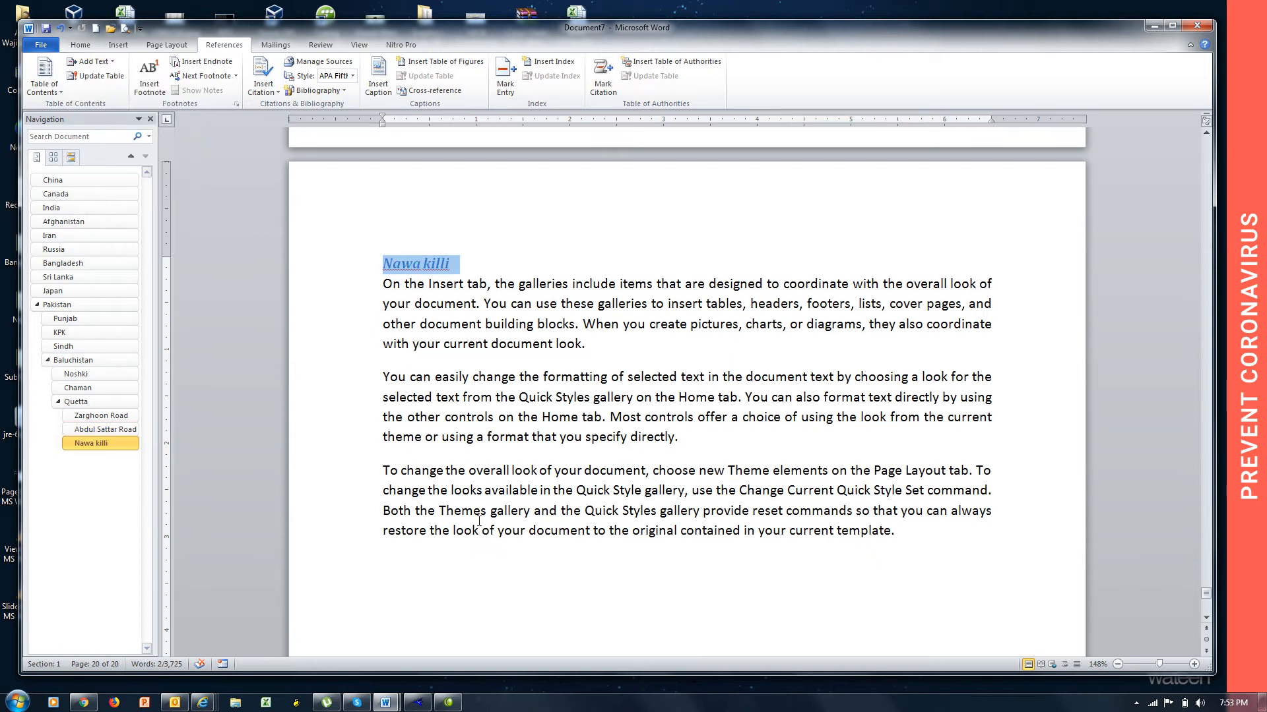
Add a new page after the Nawa killi text and title it "Pakistan English language academy".
{"action": "left_click", "coordinate": [469, 577]}
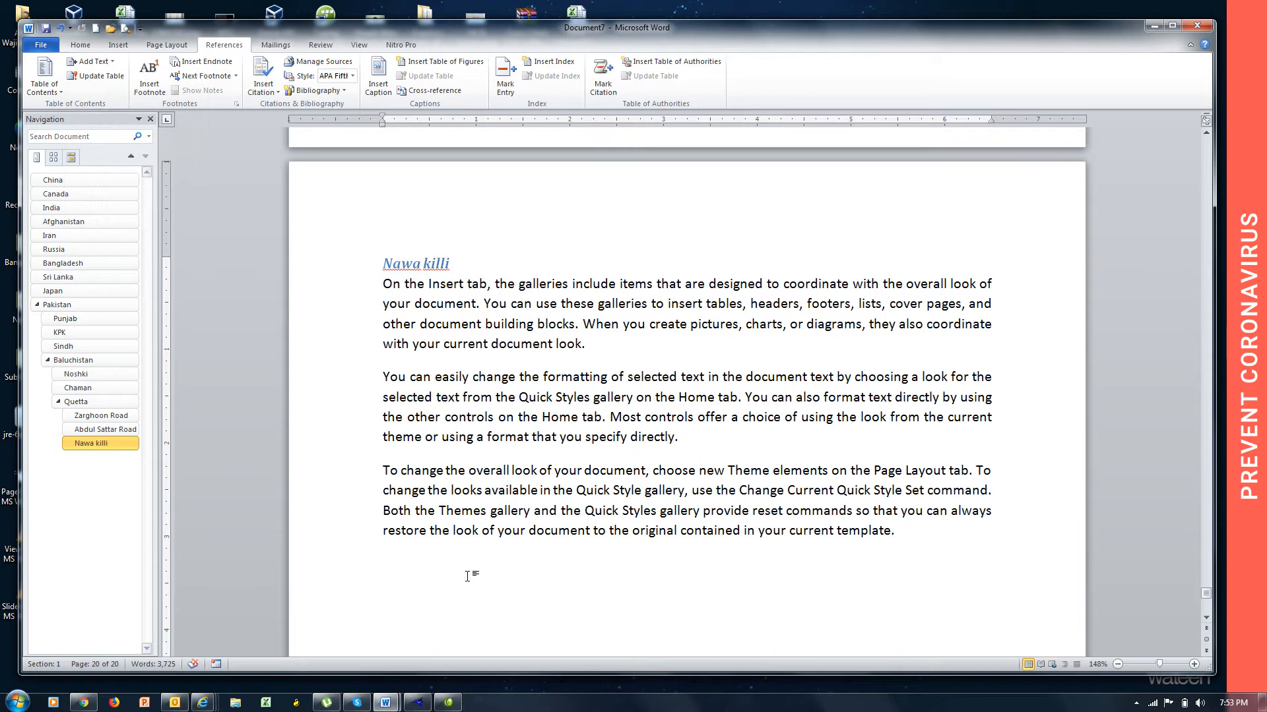
{"action": "key", "text": "ctrl+Return"}
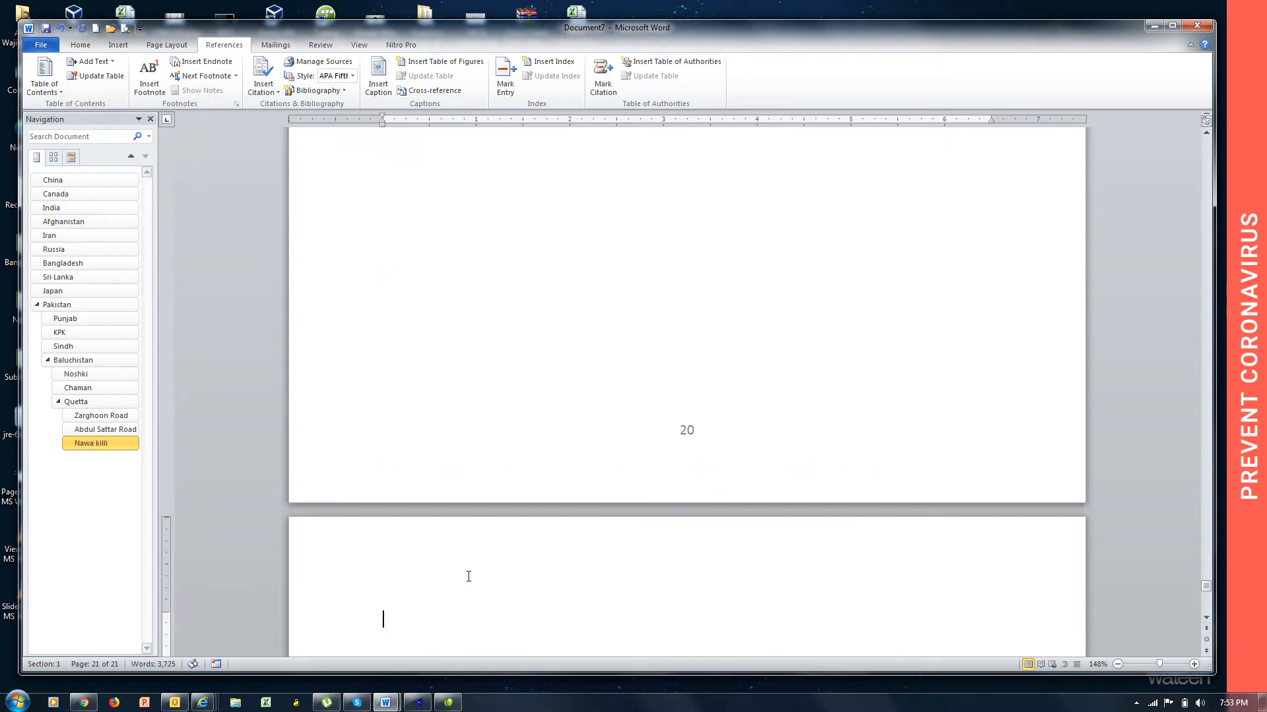
{"action": "type", "text": "Pak"}
{"action": "key", "text": "BackSpace"}
{"action": "type", "text": "istan English lan"}
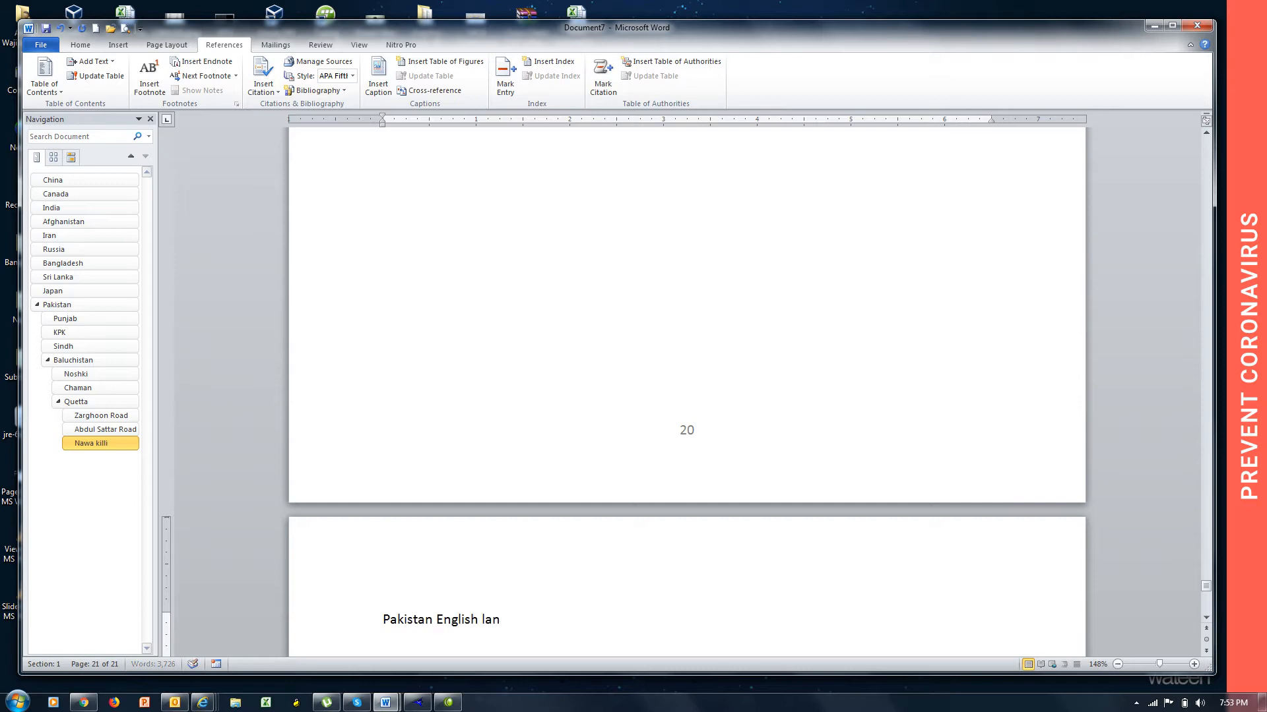
{"action": "type", "text": "guages acade"}
{"action": "key", "text": "BackSpace"}
{"action": "key", "text": "BackSpace"}
{"action": "key", "text": "BackSpace"}
{"action": "key", "text": "BackSpace"}
{"action": "key", "text": "BackSpace"}
{"action": "key", "text": "BackSpace"}
{"action": "key", "text": "BackSpace"}
{"action": "type", "text": "academy"}
{"action": "key", "text": "BackSpace"}
{"action": "type", "text": "m"}
{"action": "key", "text": "BackSpace"}
{"action": "type", "text": "yu"}
Fill the page below the "Pakistan English language academy" title with =rand() sample text.
{"action": "key", "text": "BackSpace"}
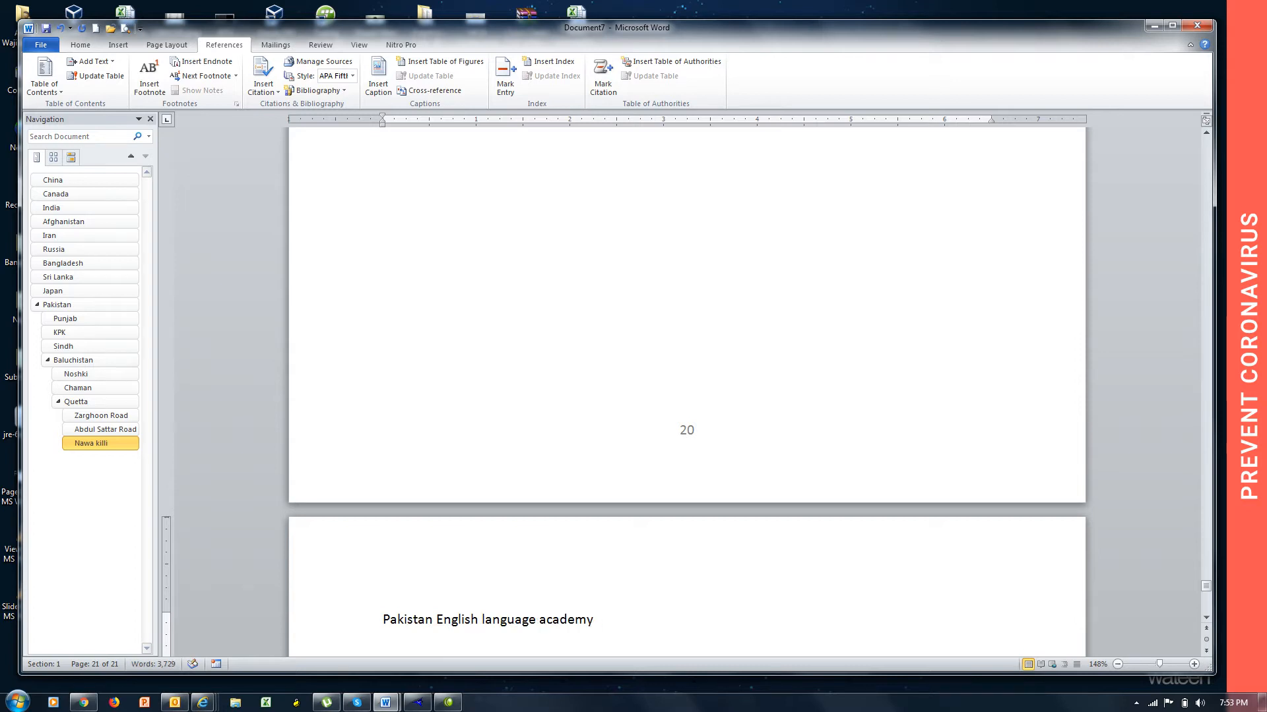
{"action": "key", "text": "Return"}
{"action": "key", "text": "Return"}
{"action": "key", "text": "BackSpace"}
{"action": "type", "text": "=rand()"}
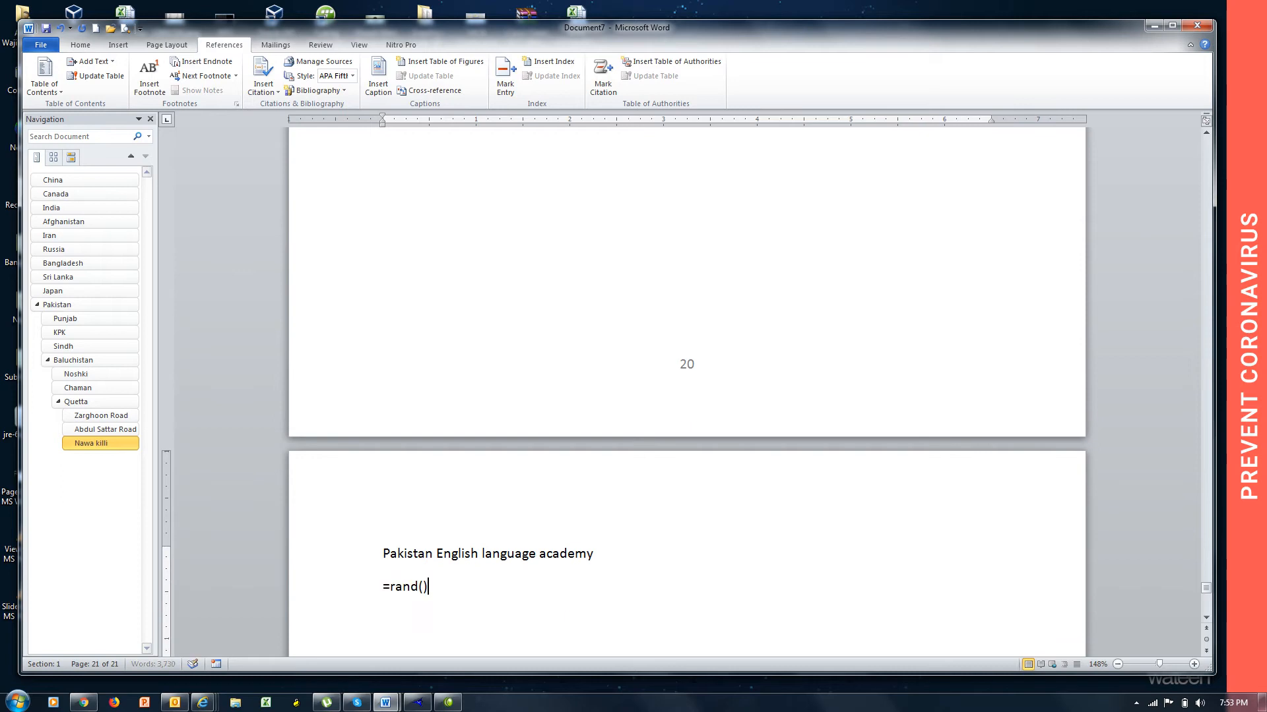
{"action": "key", "text": "Return"}
Add a new page after Pakistan English language academy titled "MNIT academy" and fill it with =rand() sample text.
{"action": "key", "text": "ctrl+Return"}
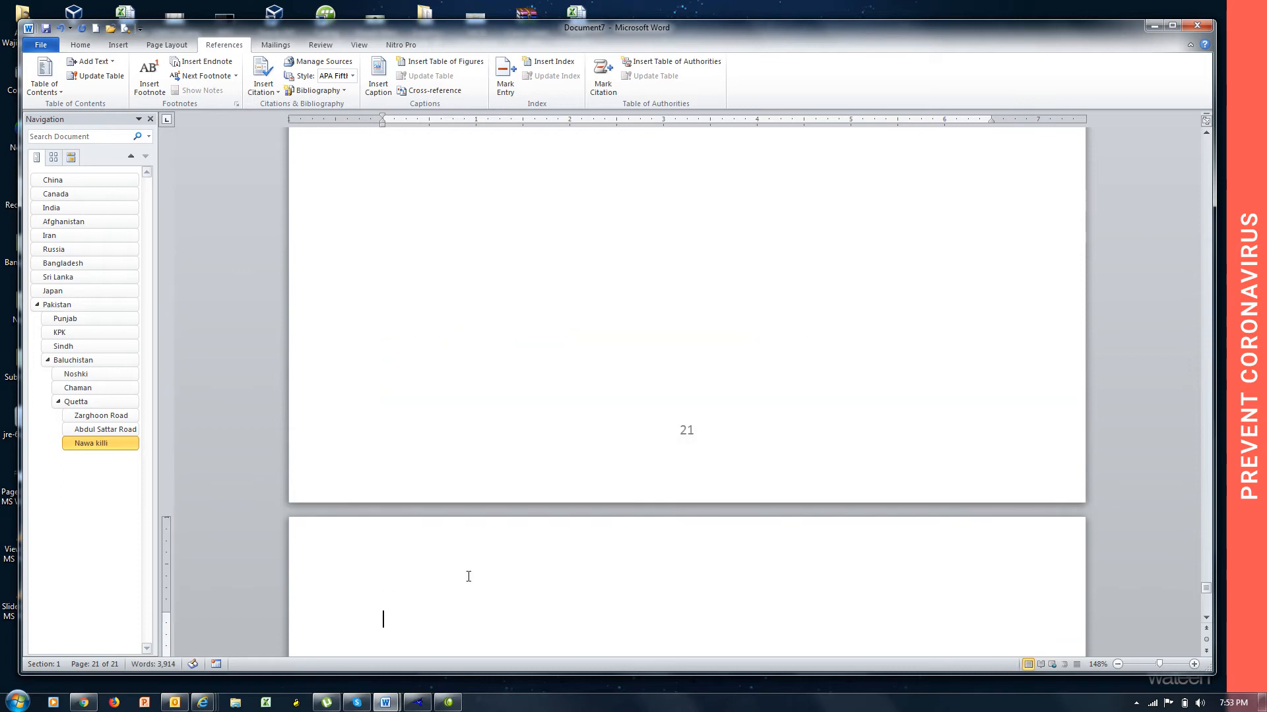
{"action": "type", "text": "MNIT acac"}
{"action": "type", "text": "a"}
{"action": "key", "text": "BackSpace"}
{"action": "key", "text": "BackSpace"}
{"action": "type", "text": "demy"}
{"action": "key", "text": "Return"}
{"action": "type", "text": "=rand()"}
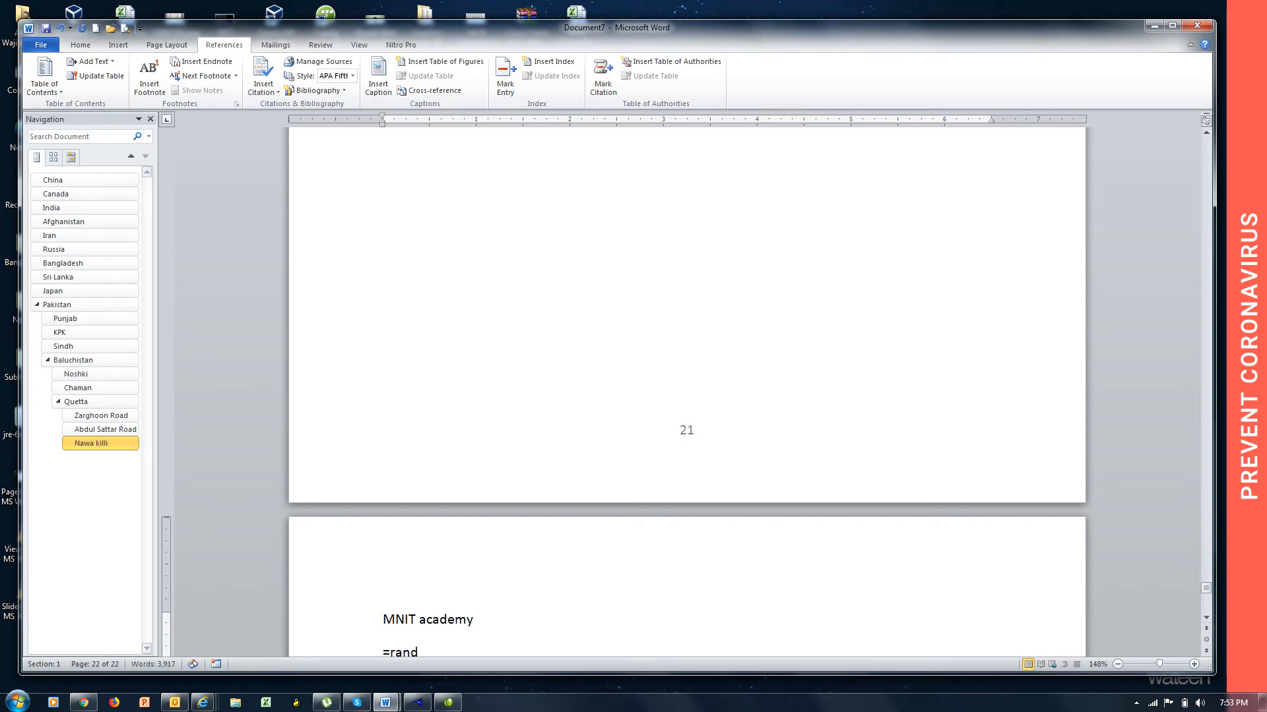
{"action": "key", "text": "Return"}
Add a new page after MNIT academy titled "CCIE Academy" and fill it with =rand() sample text.
{"action": "key", "text": "ctrl+Return"}
{"action": "type", "text": "CCIE Acae"}
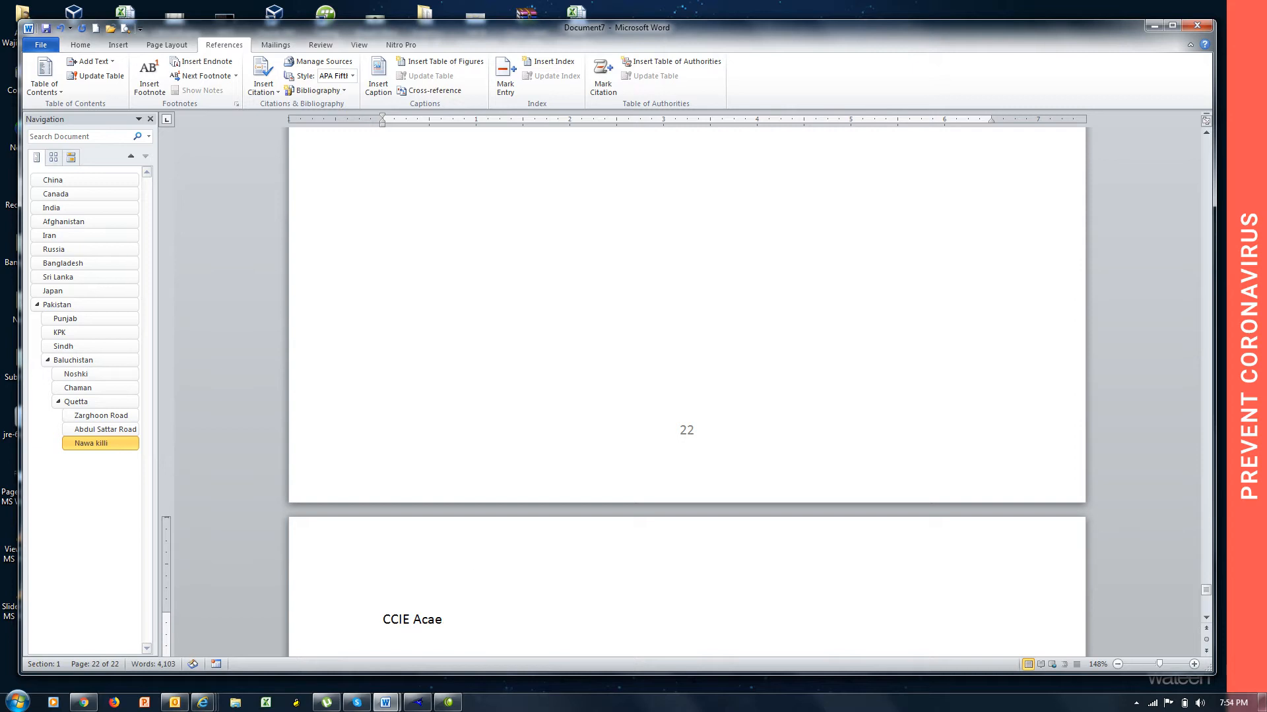
{"action": "key", "text": "BackSpace"}
{"action": "type", "text": "demy=rand()"}
{"action": "key", "text": "Return"}
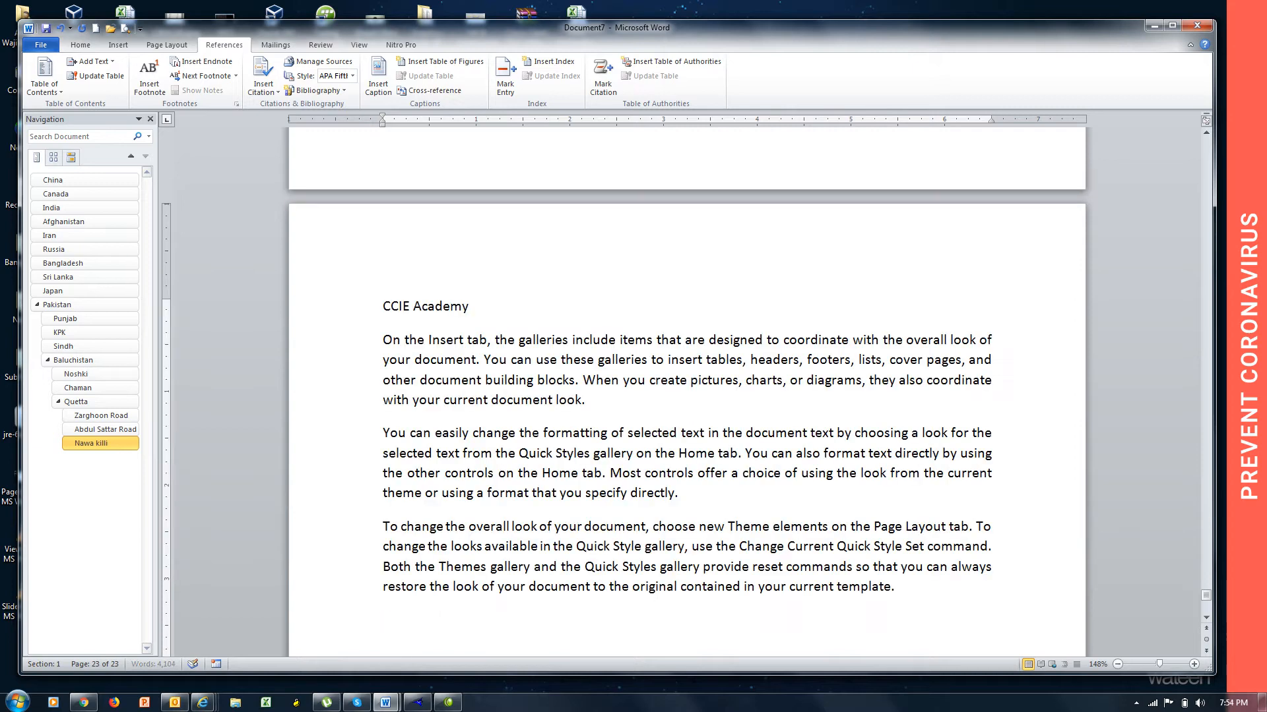
Mark the "Pakistan English language academy" title line on page 21 as Level 5 text for the table of contents.
{"action": "key", "text": "Page_Up"}
{"action": "key", "text": "Page_Up"}
{"action": "key", "text": "Page_Up"}
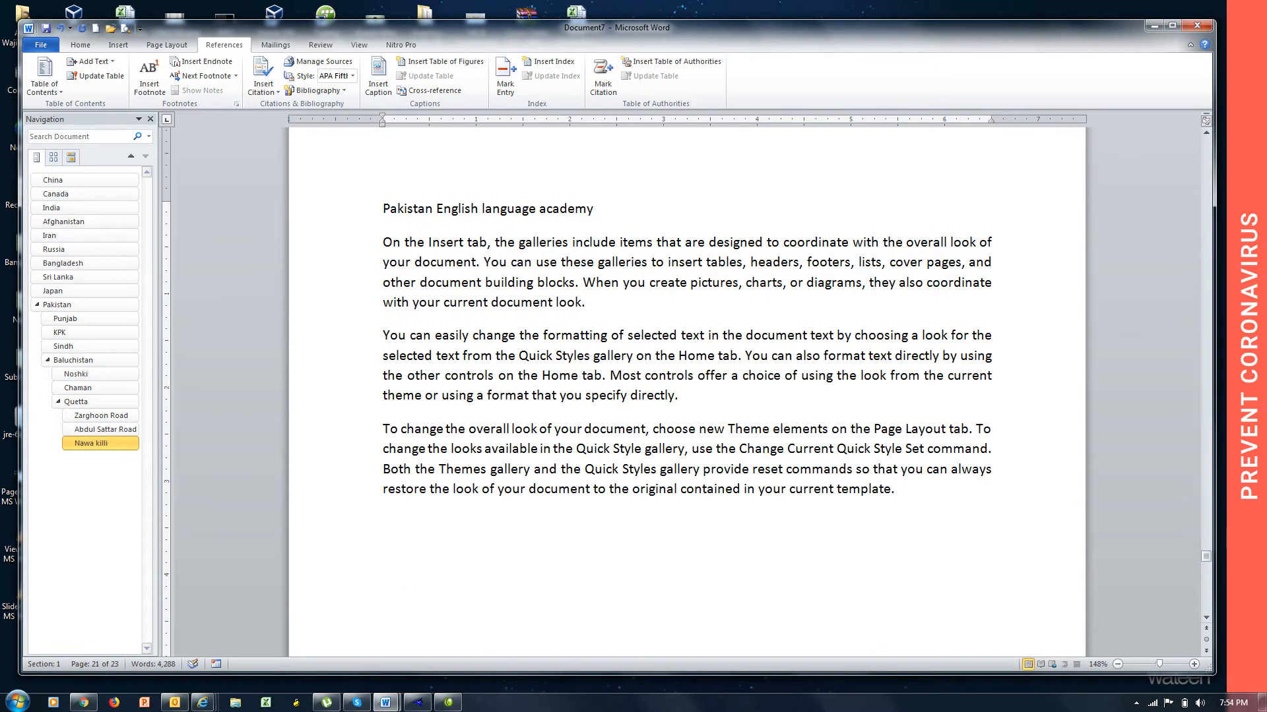
{"action": "key", "text": "Page_Up"}
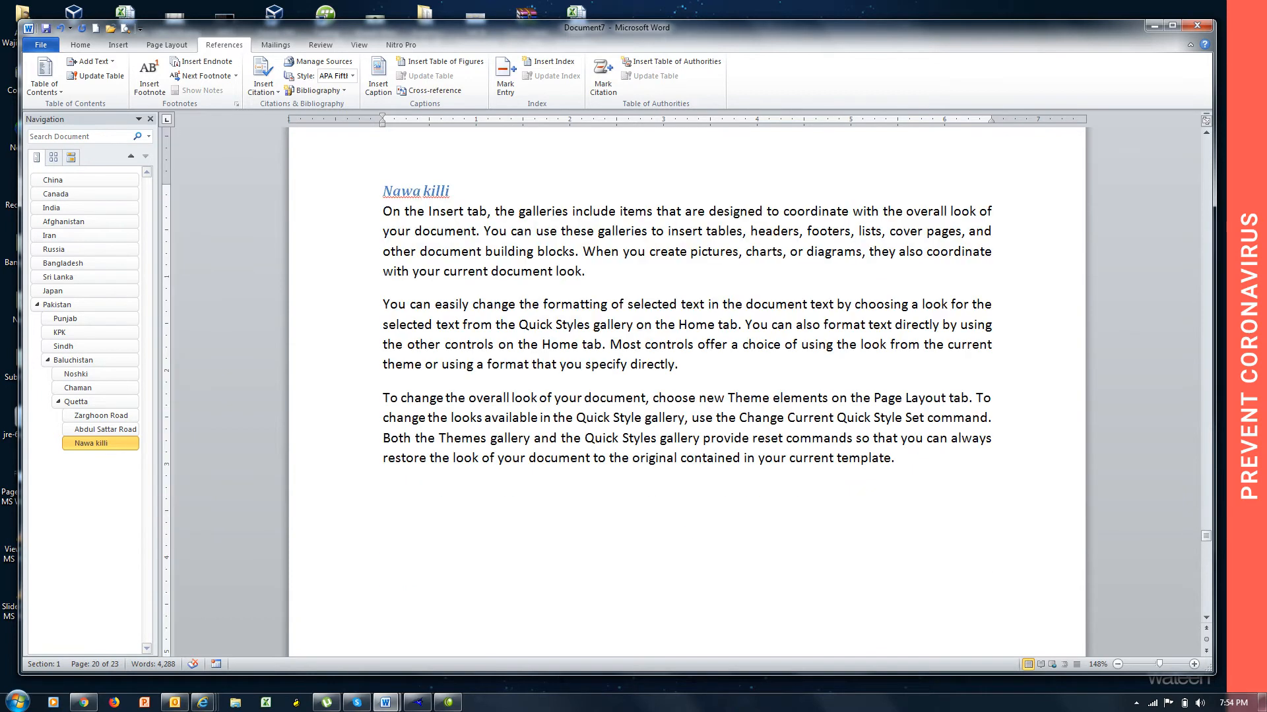
{"action": "key", "text": "Page_Down"}
{"action": "key", "text": "Page_Down"}
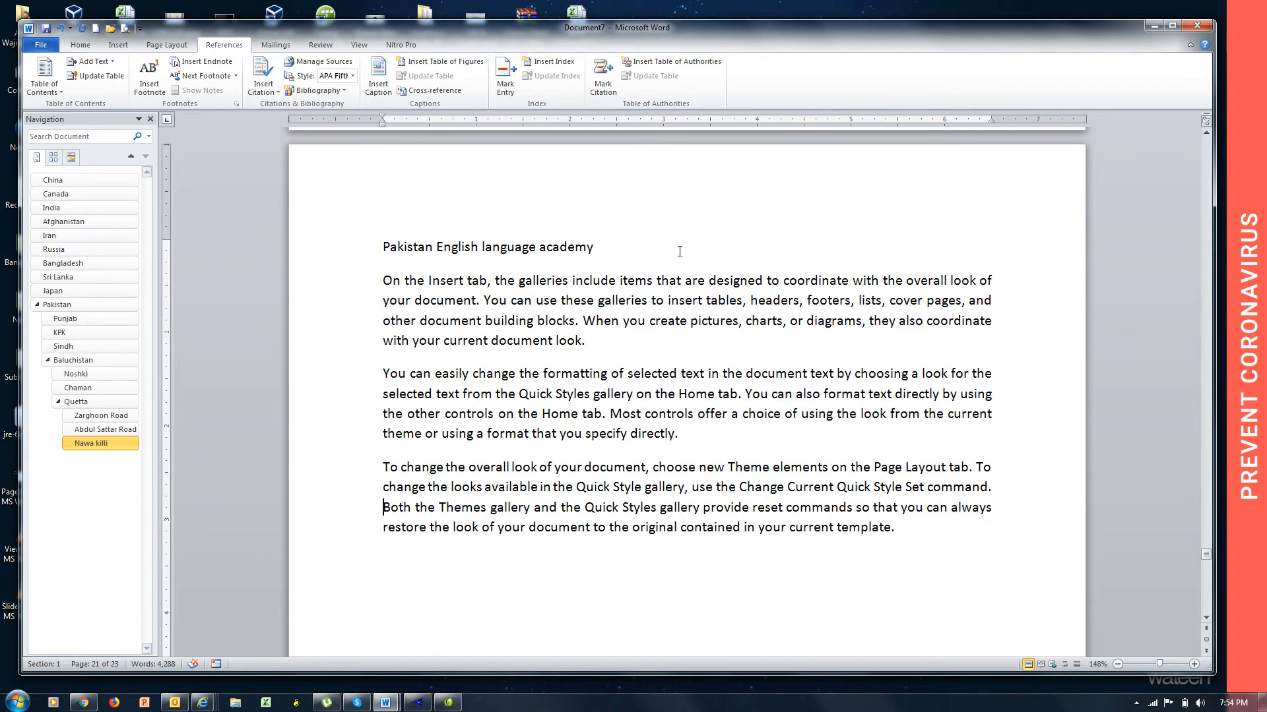
{"action": "left_click_drag", "start_coordinate": [607, 248], "coordinate": [393, 264]}
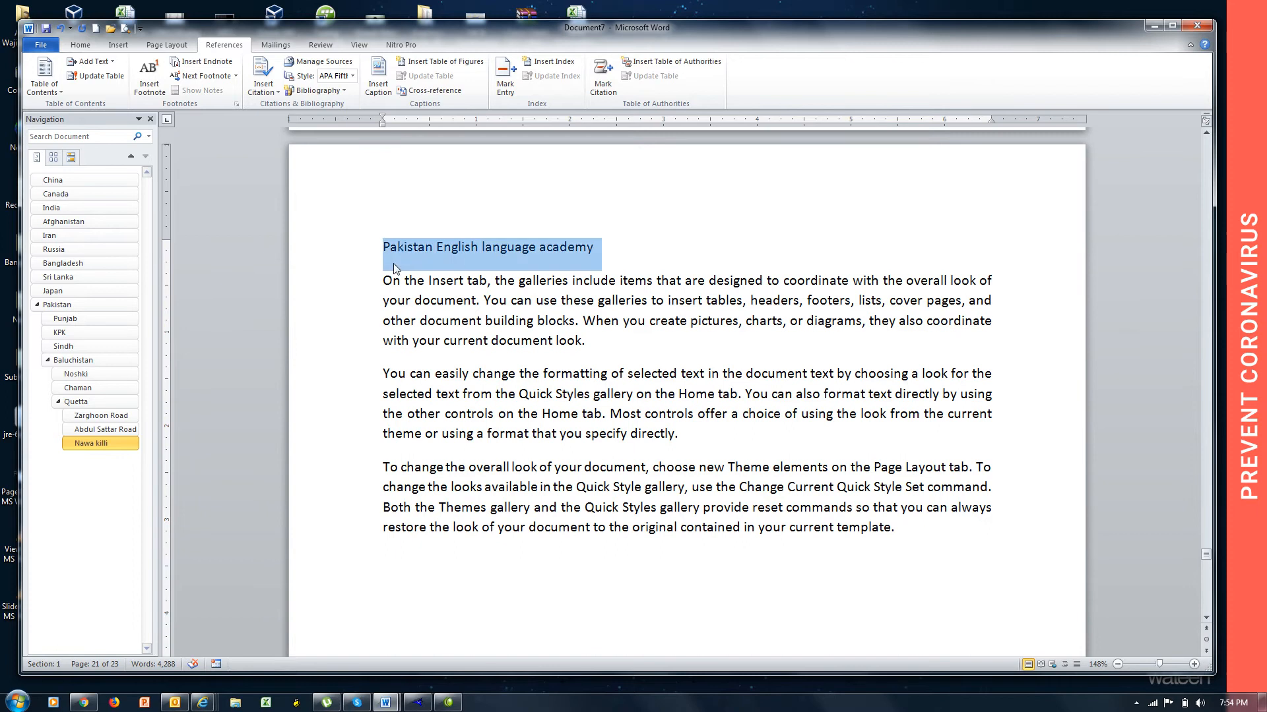
{"action": "left_click", "coordinate": [106, 62]}
{"action": "left_click", "coordinate": [108, 161]}
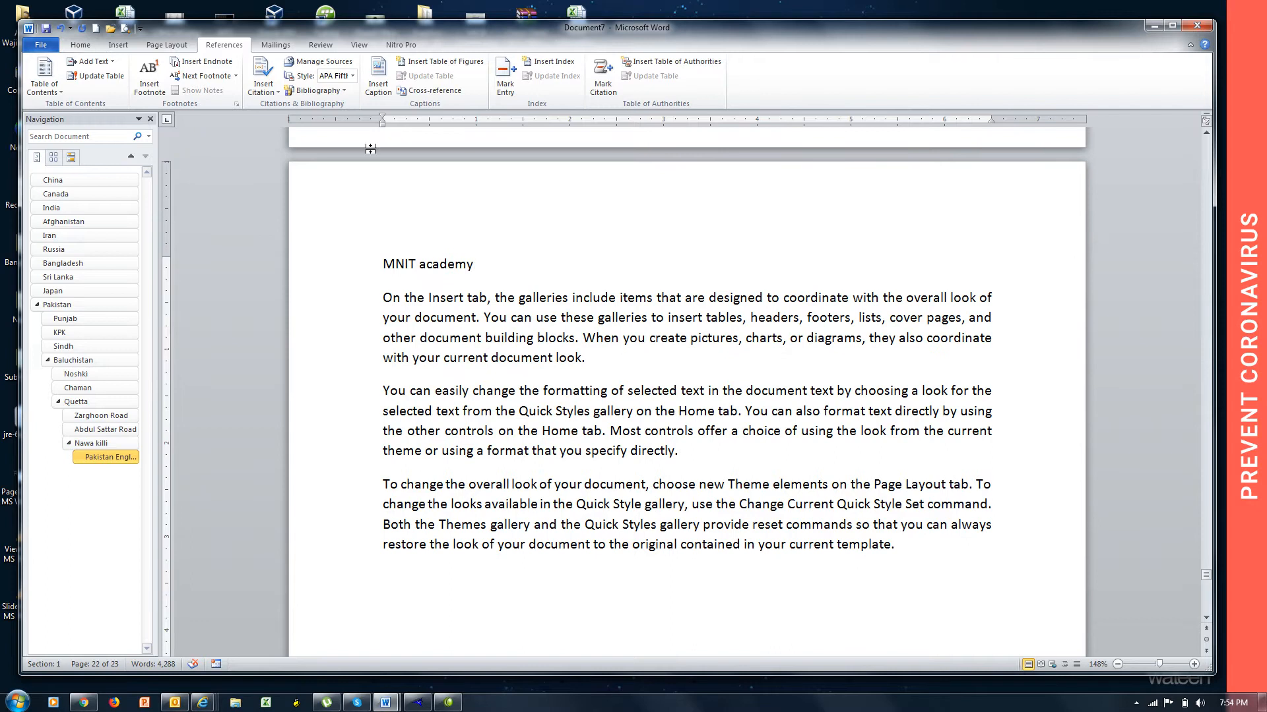
Mark the "MNIT academy" title line on page 22 as Level 5 text for the table of contents.
{"action": "triple_click", "coordinate": [460, 258]}
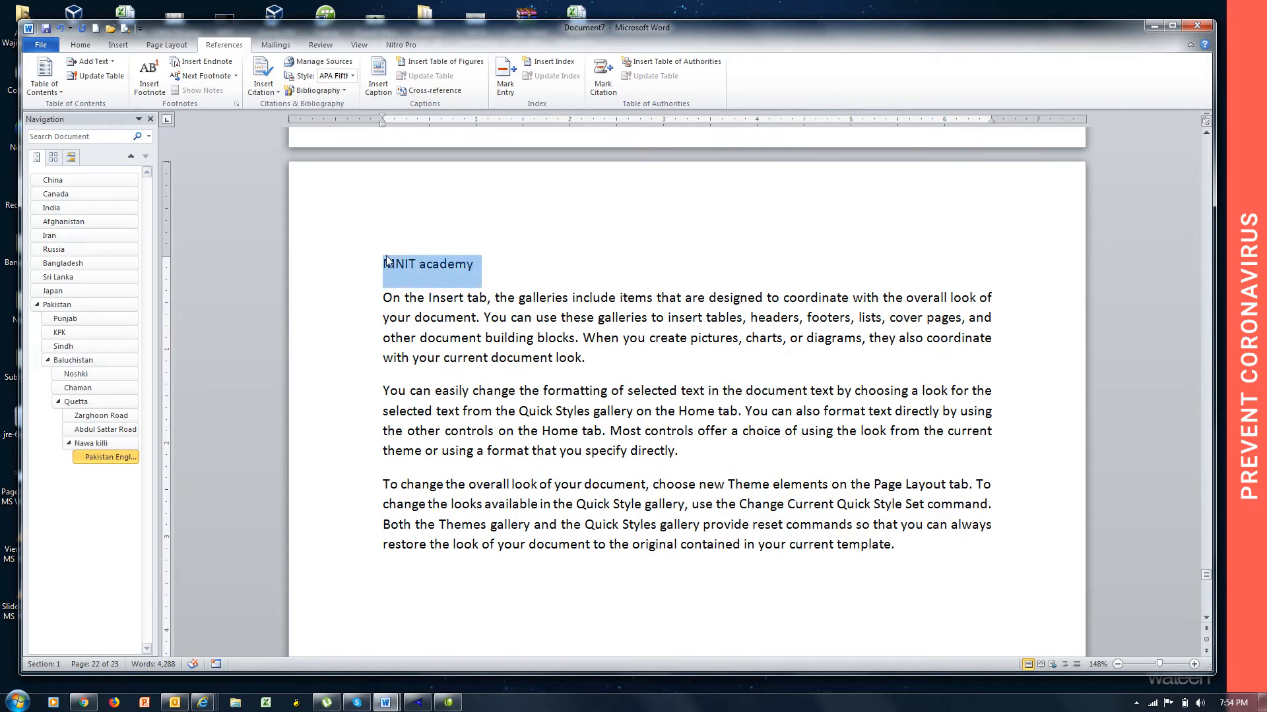
{"action": "left_click", "coordinate": [93, 61]}
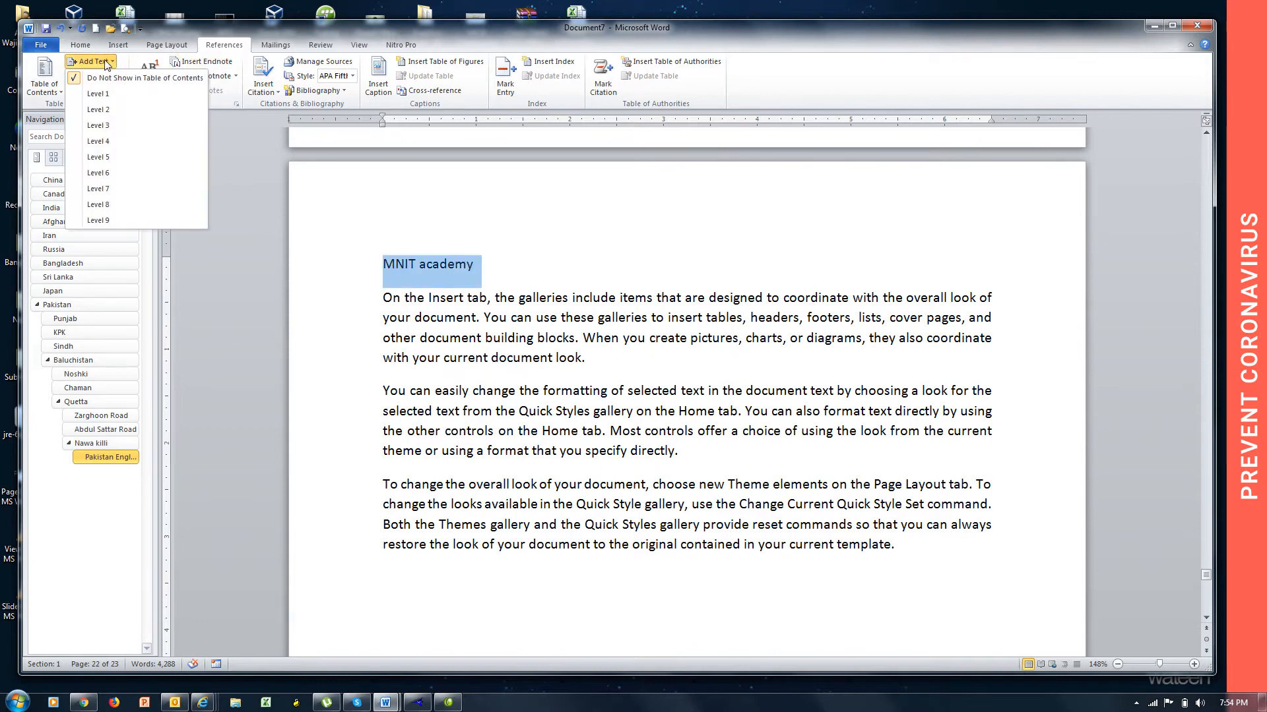
{"action": "left_click", "coordinate": [124, 156]}
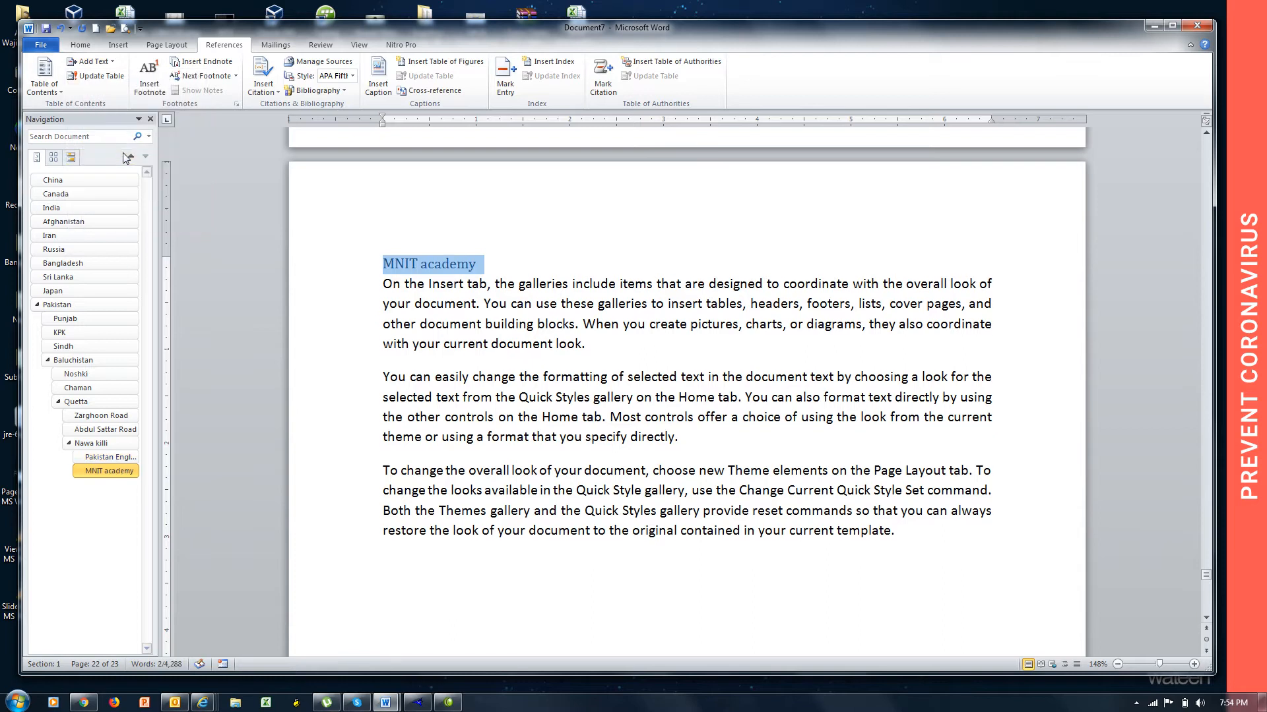
Mark the "CCIE Academy" title line on page 23 as Level 5 text for the table of contents.
{"action": "key", "text": "Page_Down"}
{"action": "key", "text": "Page_Down"}
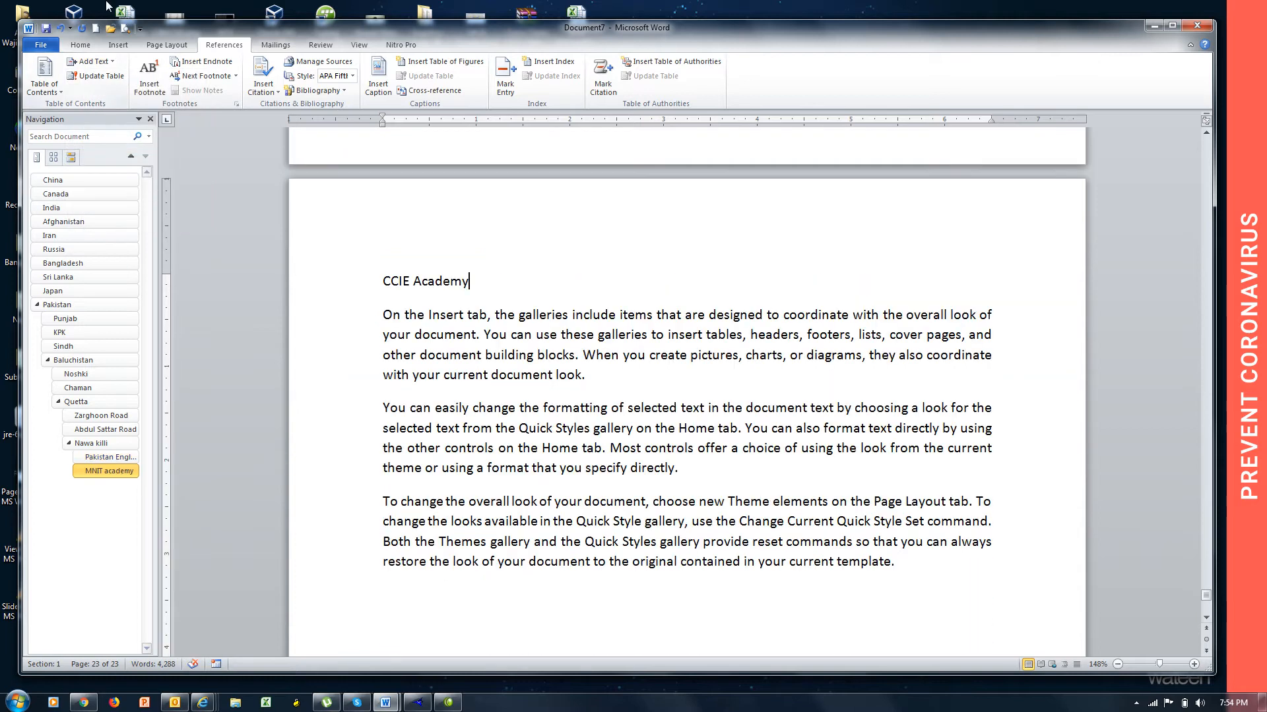
{"action": "triple_click", "coordinate": [483, 276]}
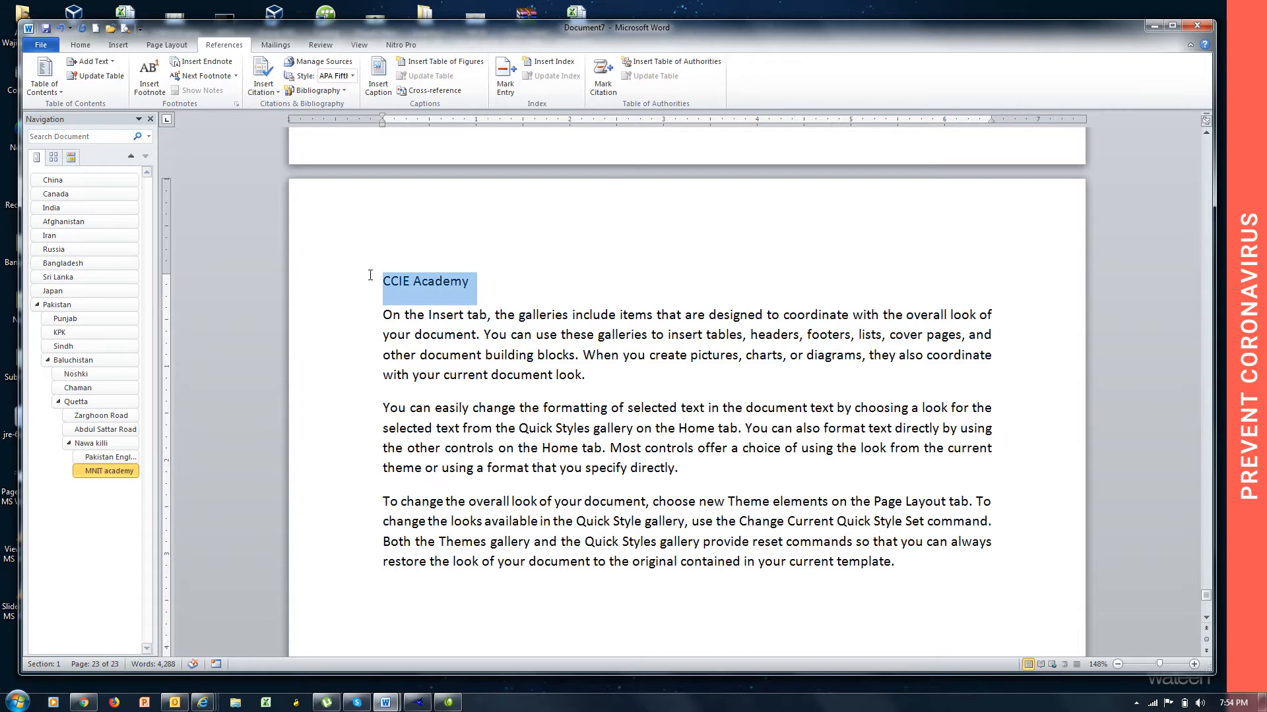
{"action": "left_click", "coordinate": [116, 66]}
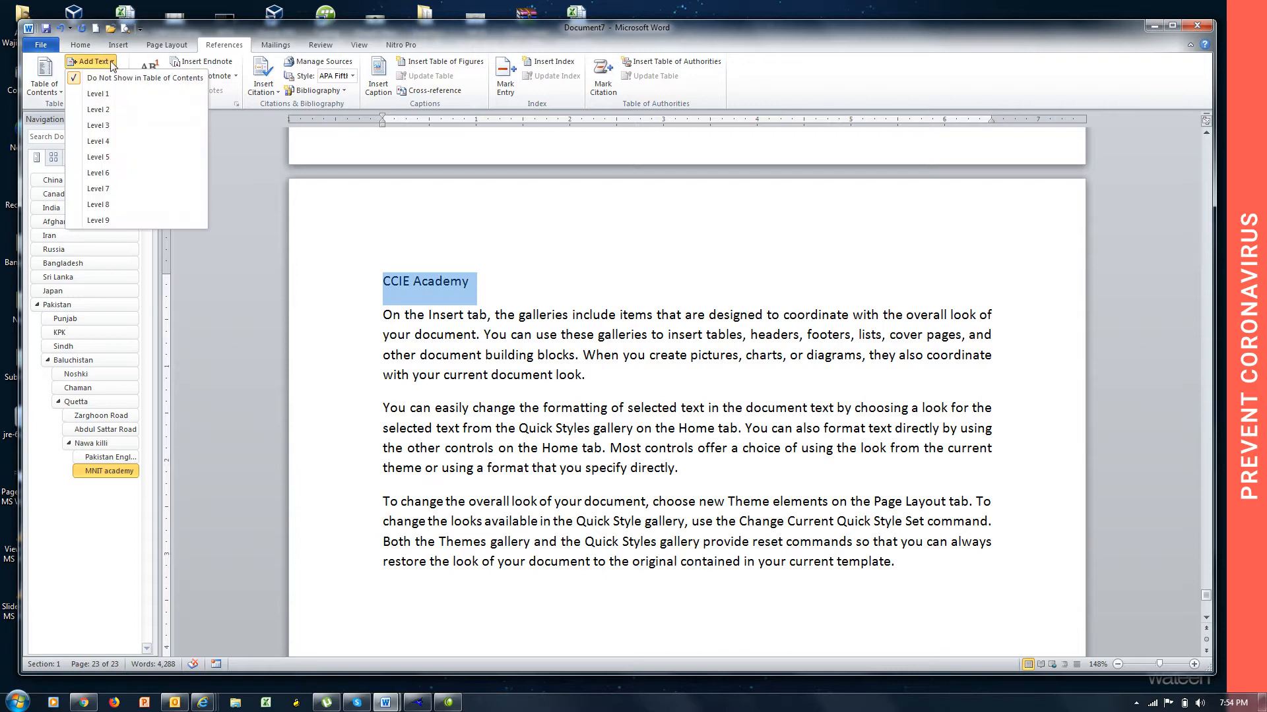
{"action": "left_click", "coordinate": [125, 162]}
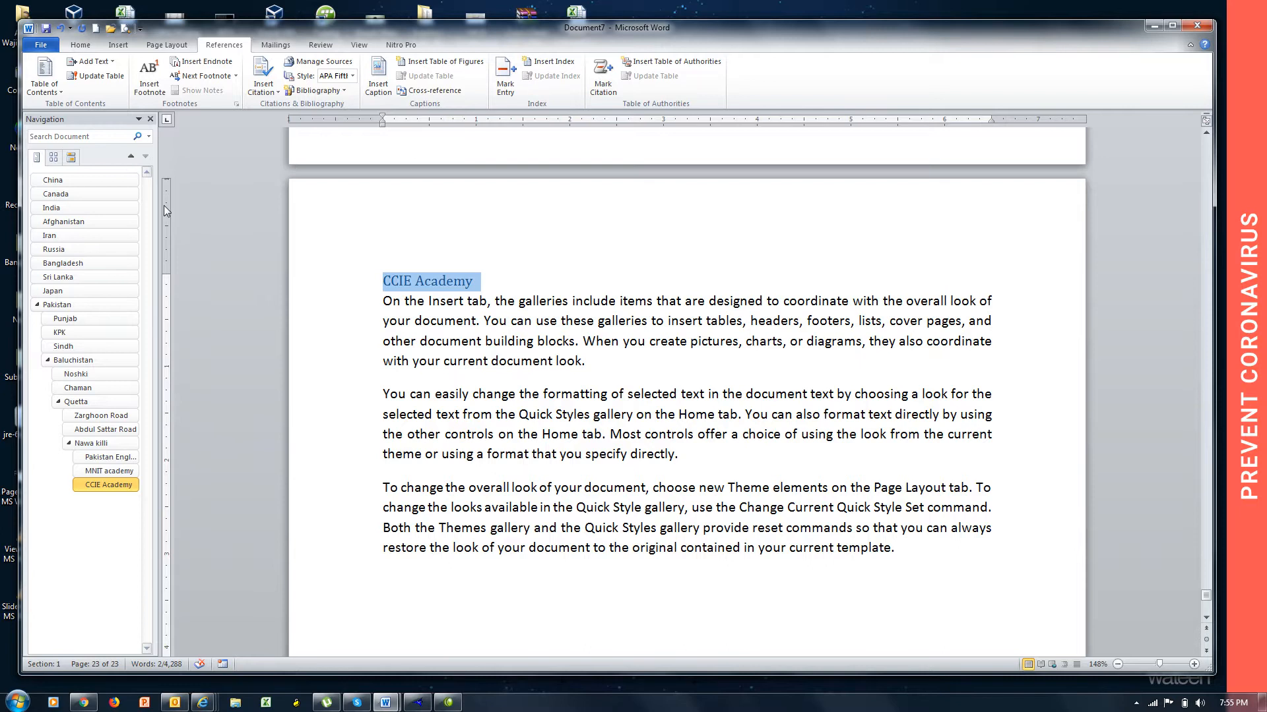
Add a new page after the Afghanistan text titled "Kabul" and fill it with =rand() sample text.
{"action": "left_click", "coordinate": [90, 223]}
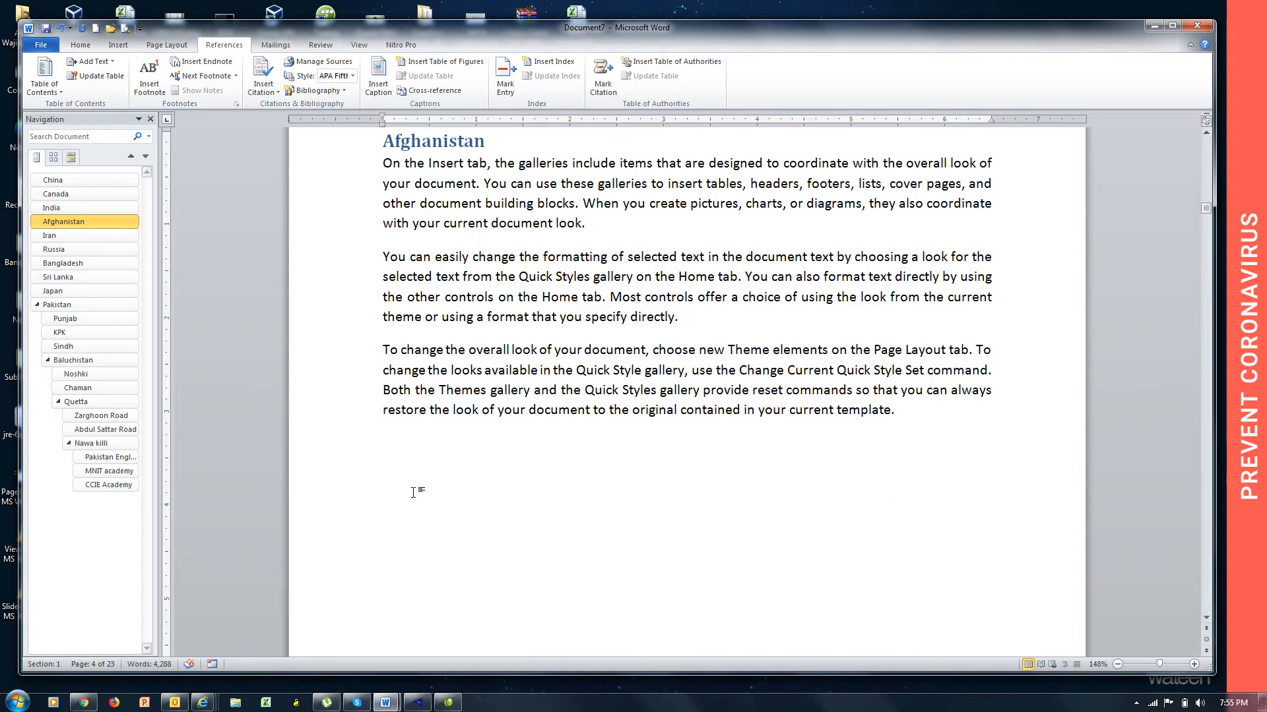
{"action": "key", "text": "ctrl+Return"}
{"action": "type", "text": "K"}
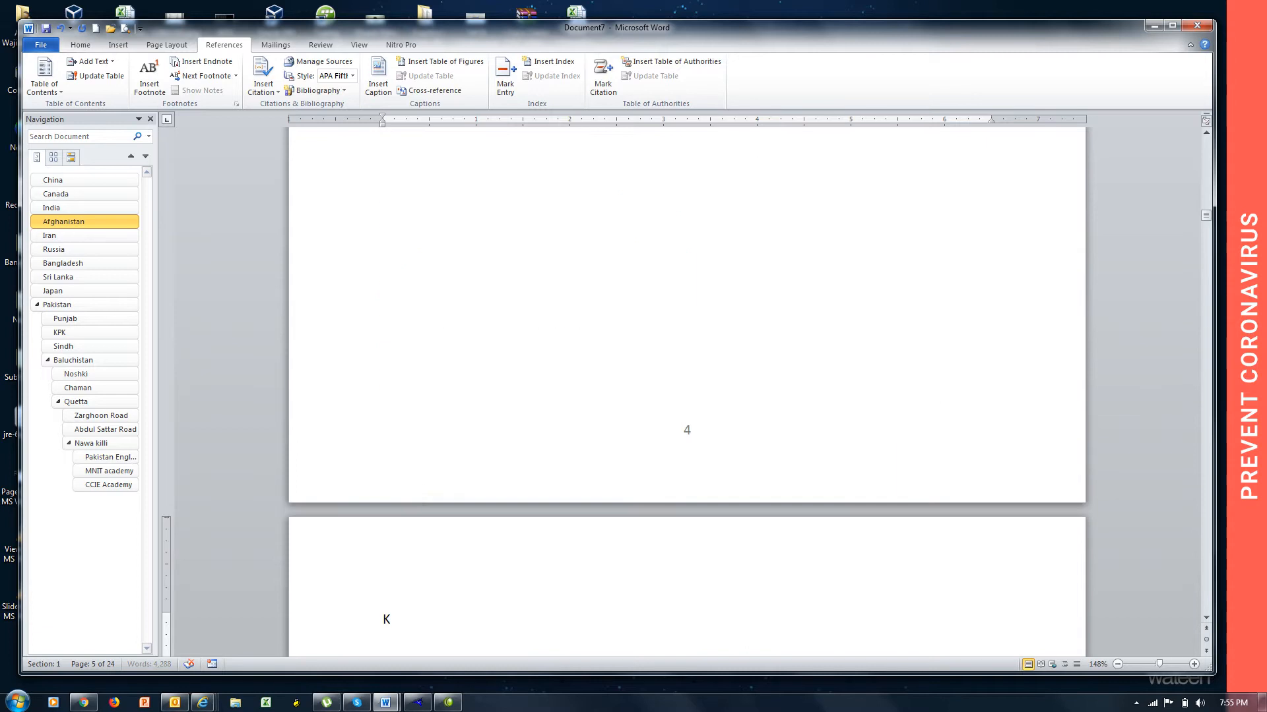
{"action": "type", "text": "abul"}
{"action": "key", "text": "Return"}
{"action": "type", "text": "r"}
{"action": "type", "text": "rand()"}
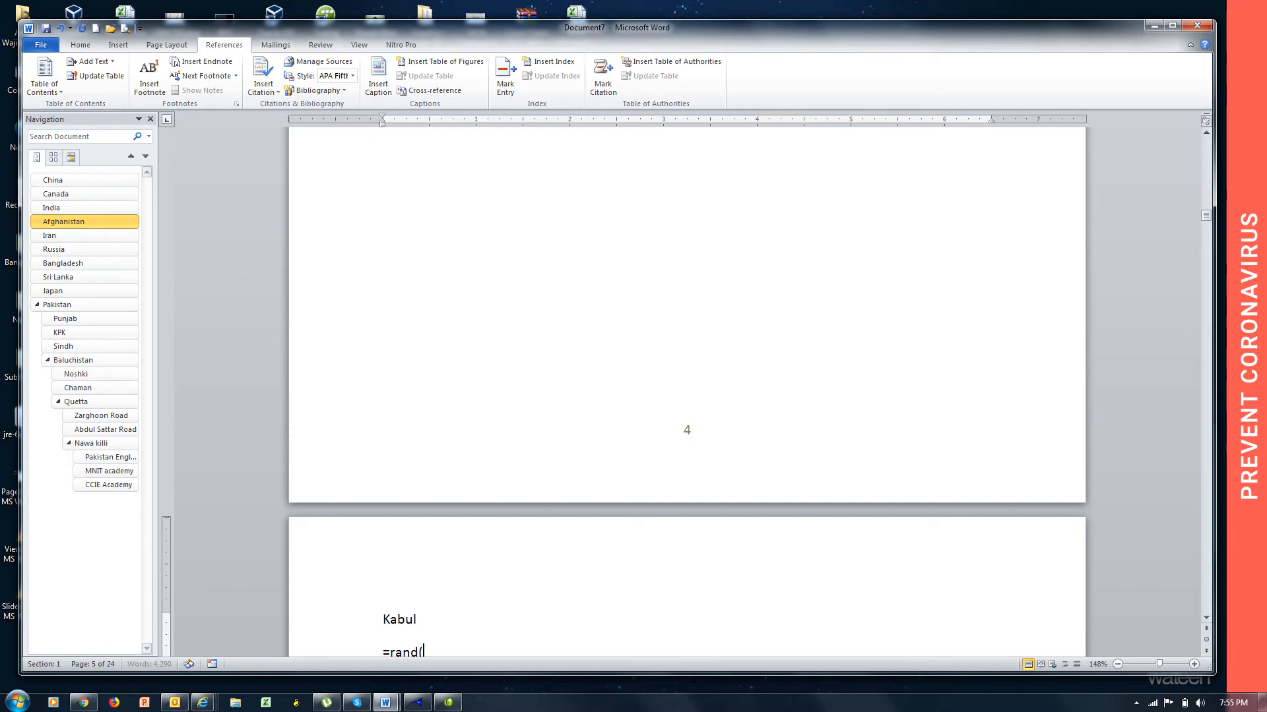
{"action": "key", "text": "Return"}
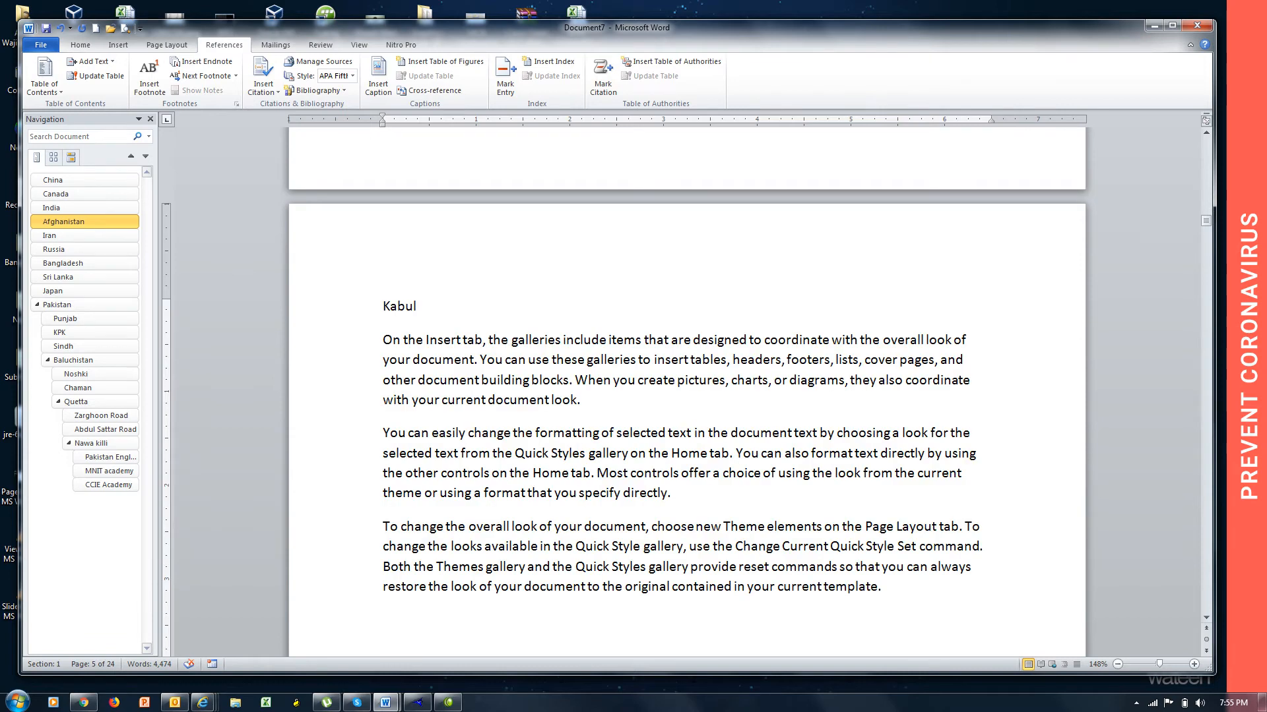
Mark the "Kabul" title line on page 5 as a Level 2 heading.
{"action": "left_click_drag", "start_coordinate": [423, 310], "coordinate": [370, 319]}
{"action": "key", "text": "ctrl+alt+2"}
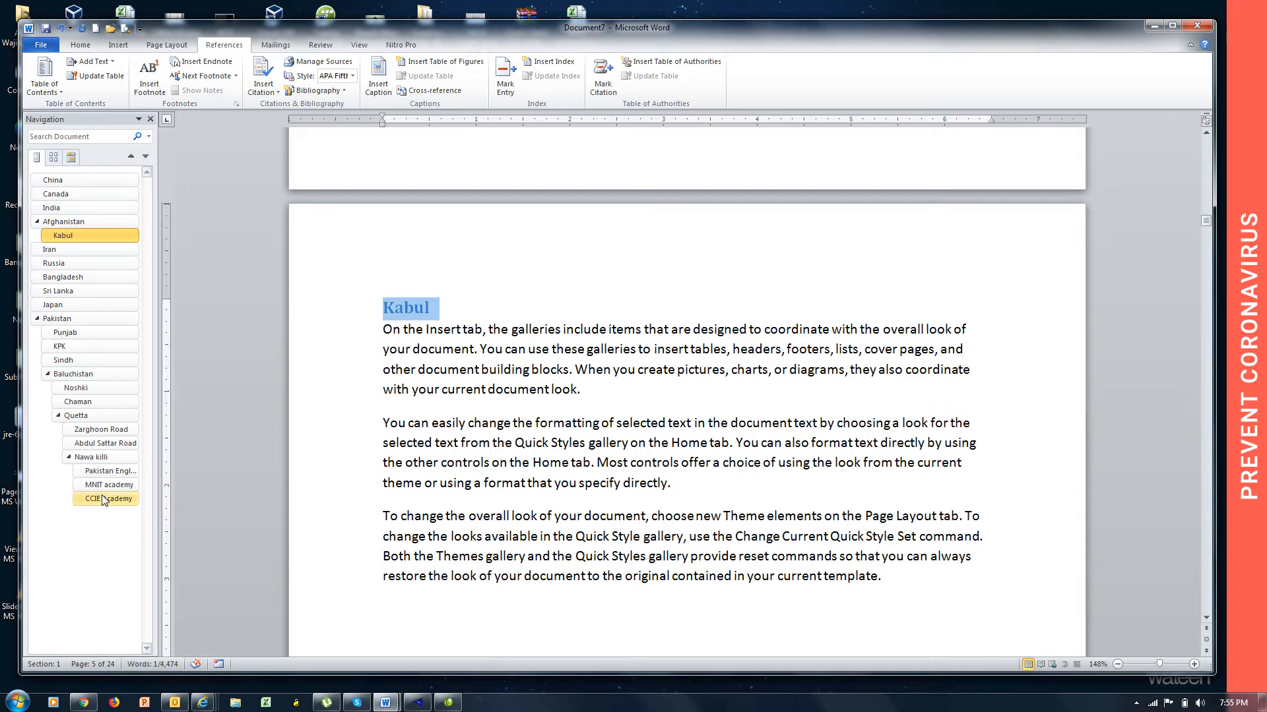
Collapse the Nawa killi, Quetta and Baluchistan headings in the document's navigation outline.
{"action": "left_click", "coordinate": [70, 458]}
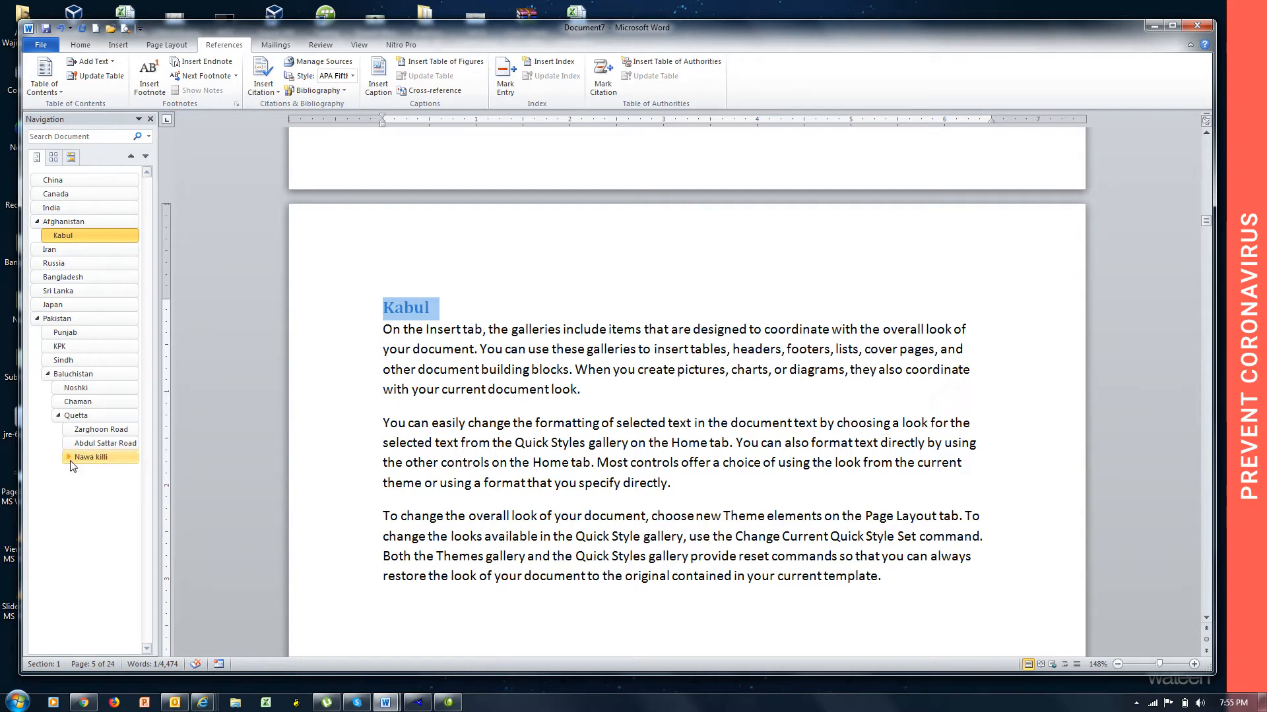
{"action": "left_click", "coordinate": [58, 416]}
{"action": "left_click", "coordinate": [48, 374]}
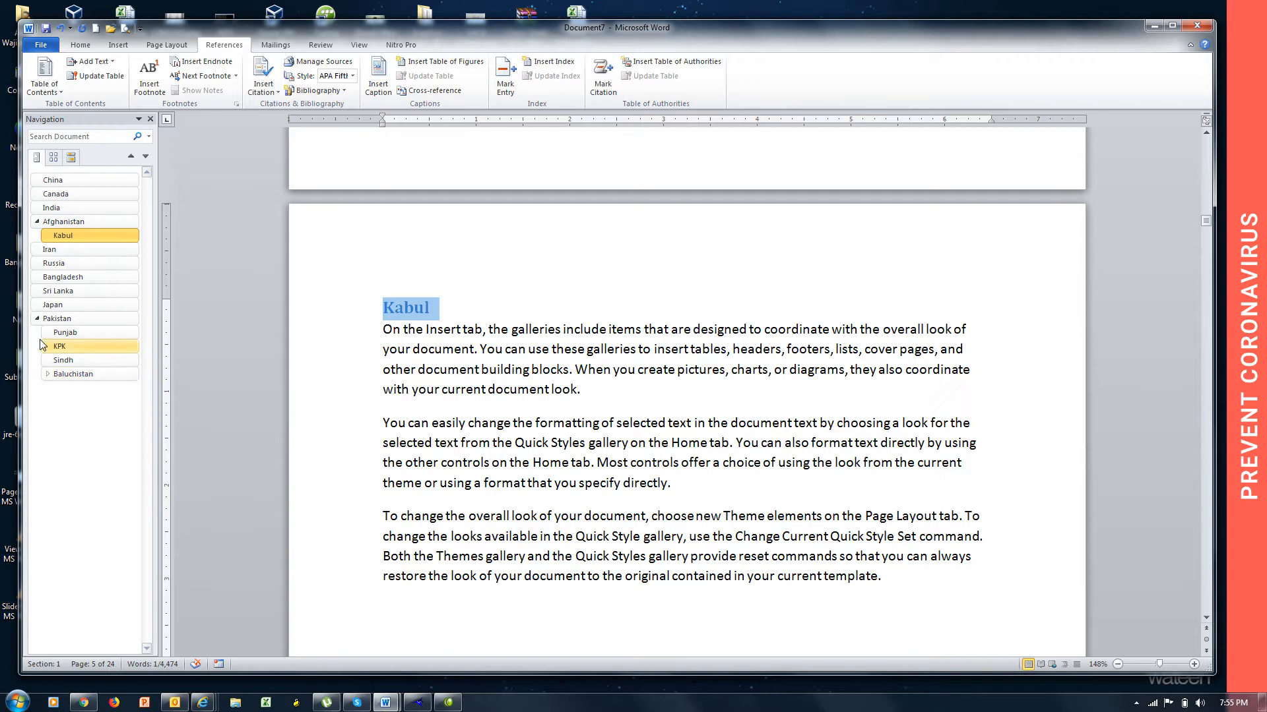
Collapse the Pakistan and Afghanistan headings in the navigation outline and expand Pakistan again.
{"action": "left_click", "coordinate": [37, 319]}
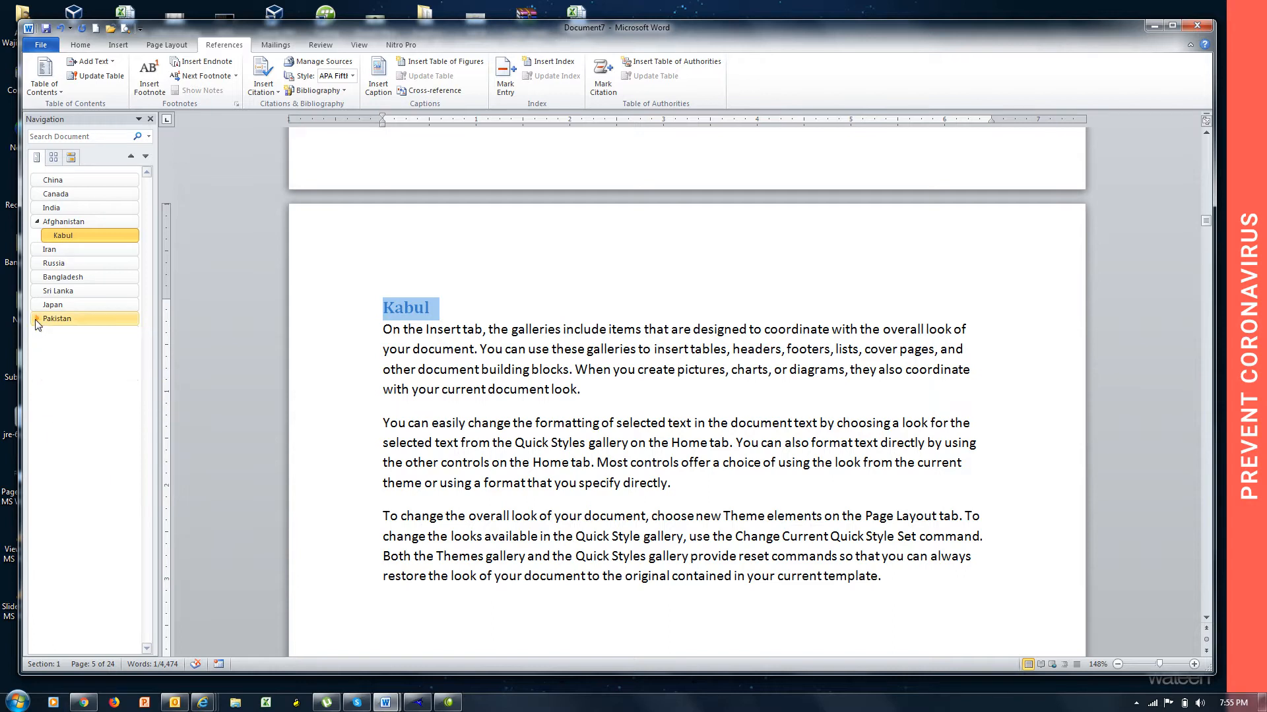
{"action": "left_click", "coordinate": [37, 224]}
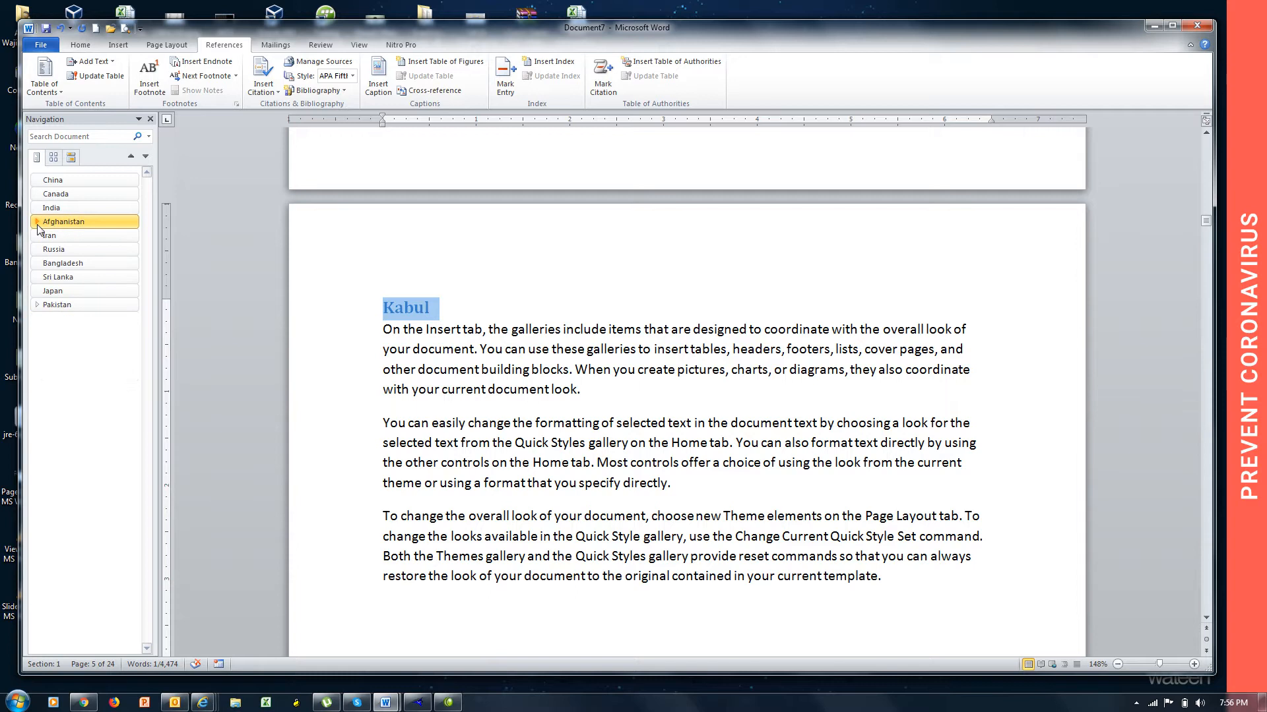
{"action": "left_click", "coordinate": [38, 305]}
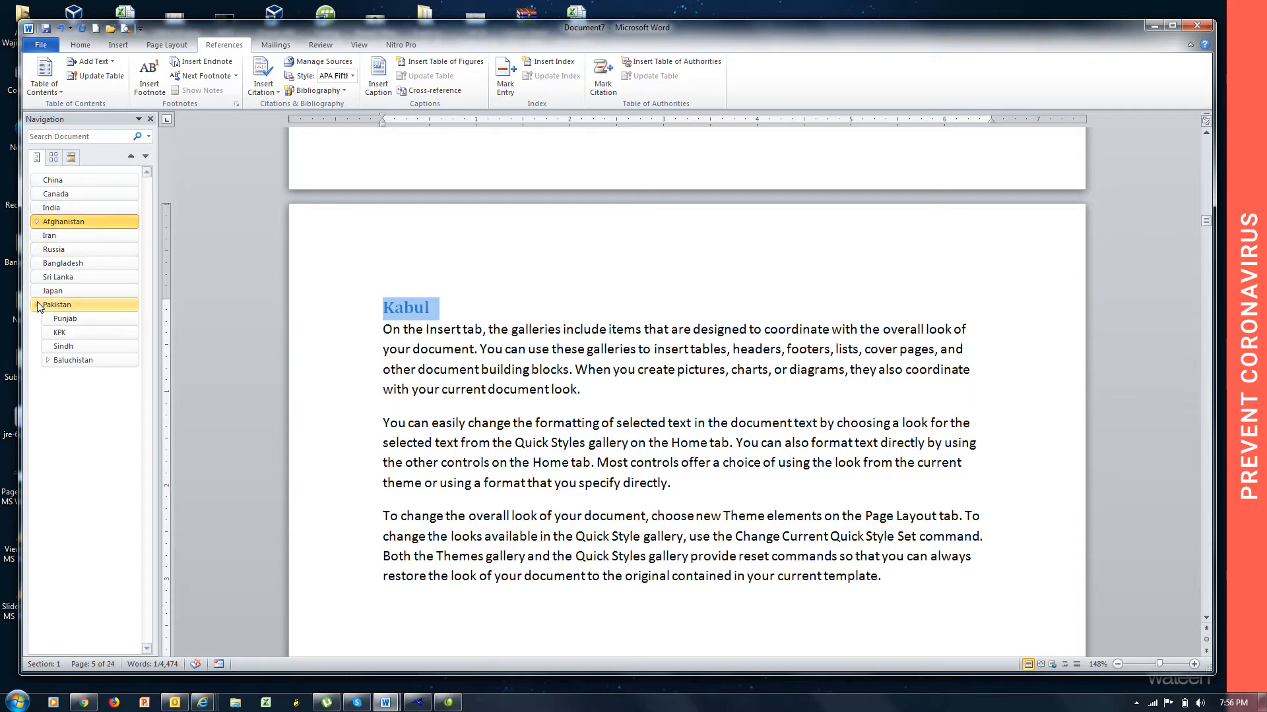
Visit the Punjab and Baluchistan pages through the navigation outline, expand Baluchistan and visit its Noshki, Chaman and Quetta pages.
{"action": "left_click", "coordinate": [66, 321]}
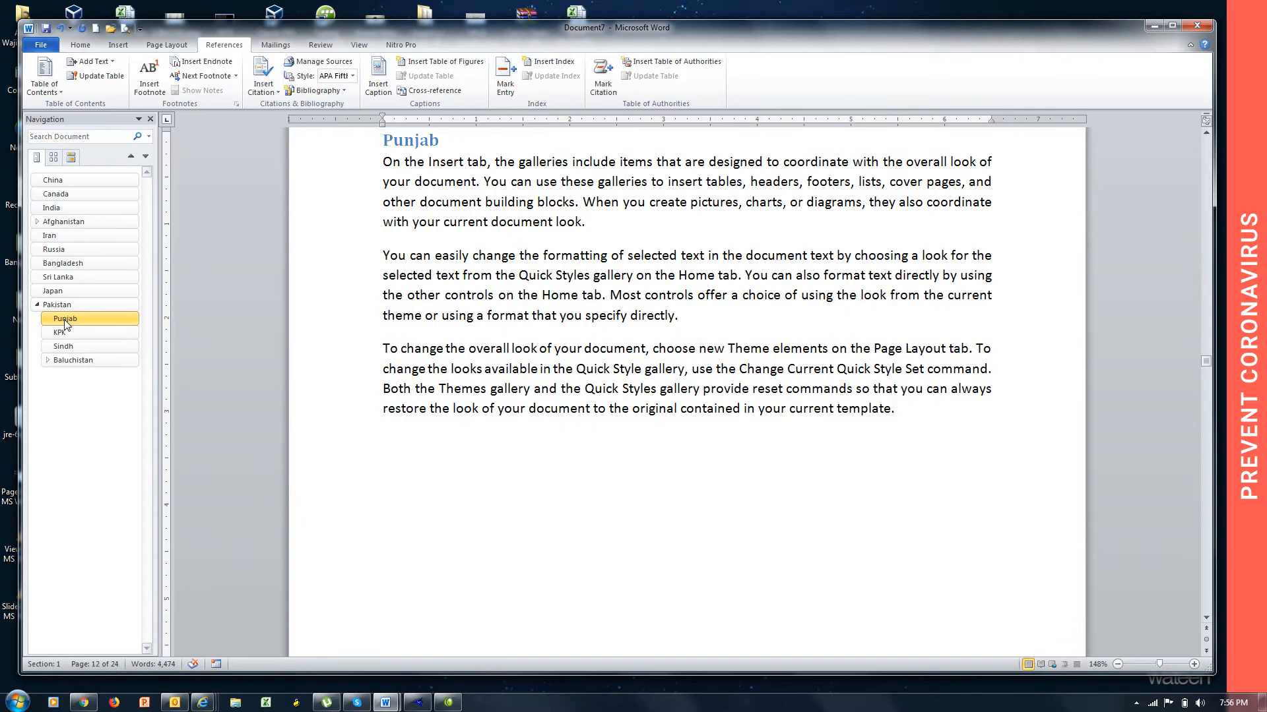
{"action": "left_click", "coordinate": [52, 363]}
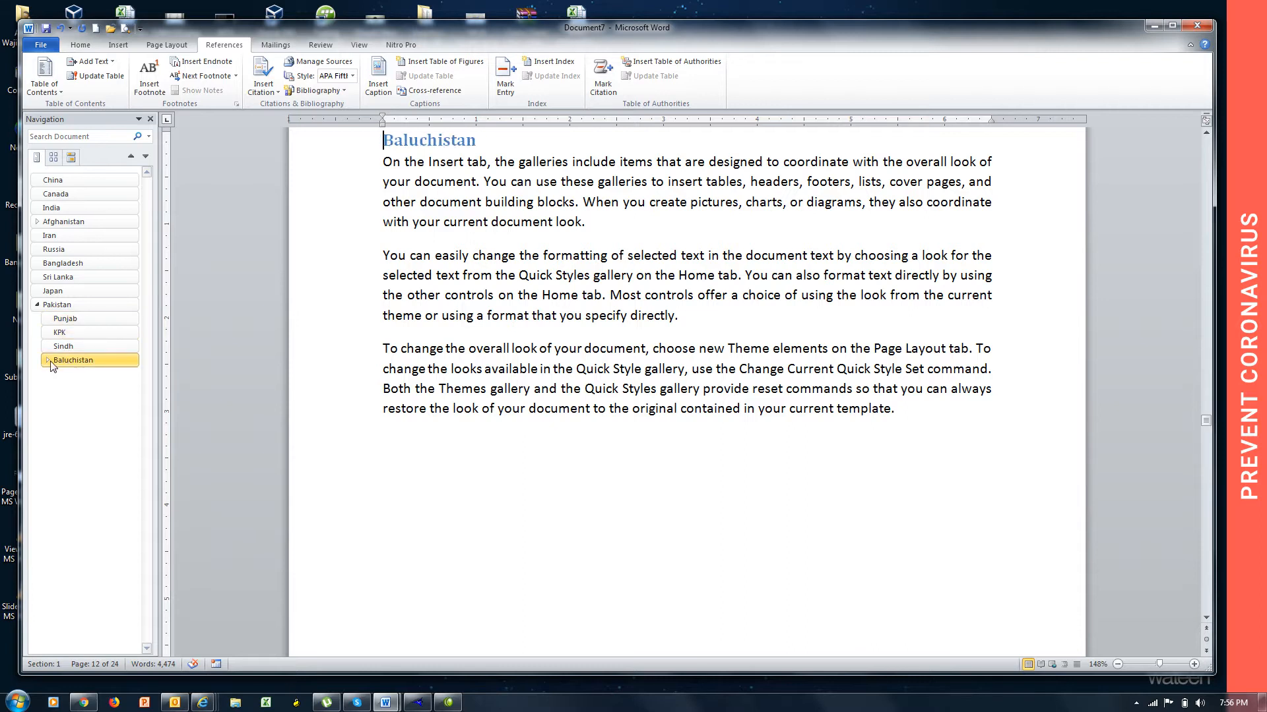
{"action": "left_click", "coordinate": [48, 360]}
{"action": "left_click", "coordinate": [76, 374]}
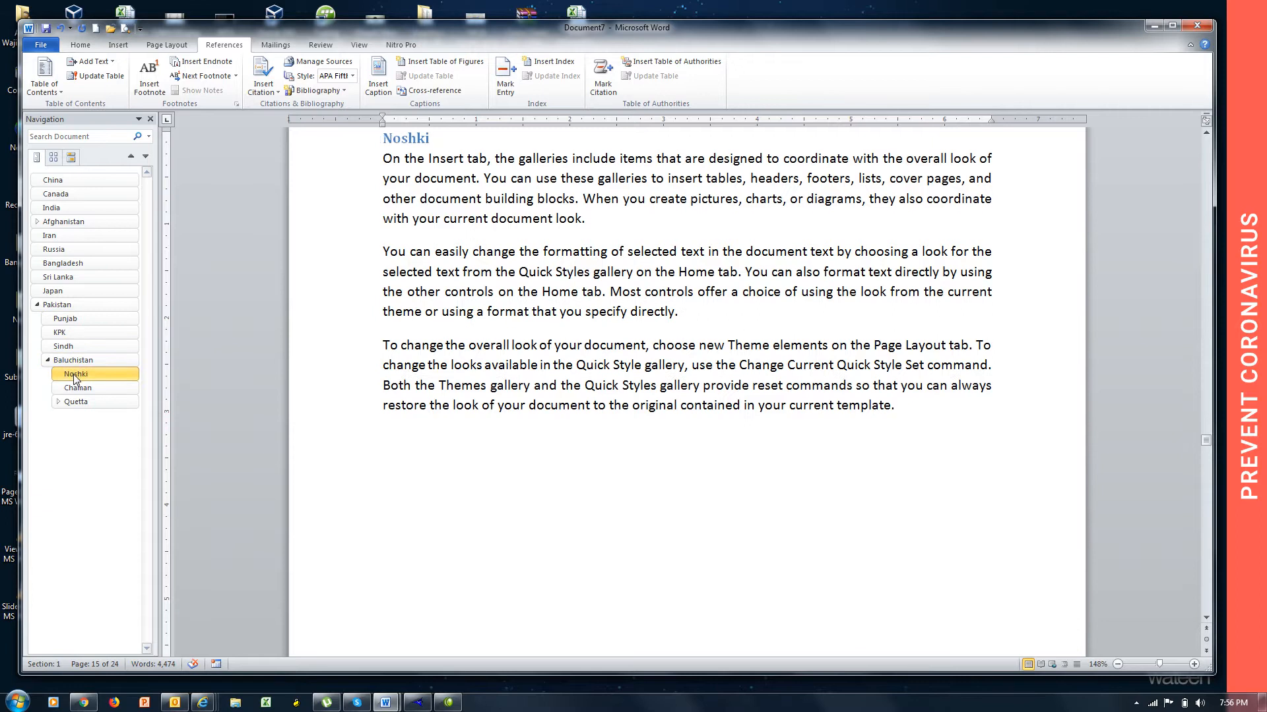
{"action": "left_click", "coordinate": [80, 389]}
{"action": "left_click", "coordinate": [74, 402]}
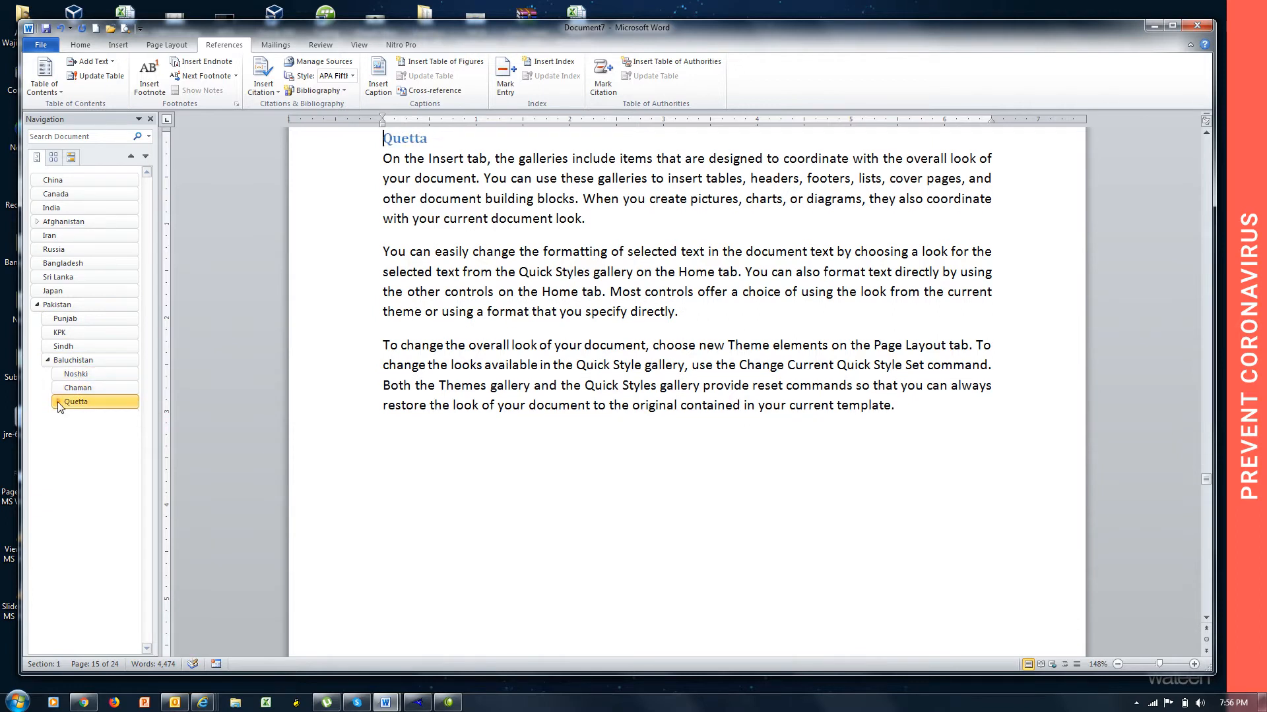
Expand Quetta and Nawa killi in the navigation outline, go to CCIE Academy and place the cursor below its text.
{"action": "left_click", "coordinate": [58, 402]}
{"action": "left_click", "coordinate": [77, 445]}
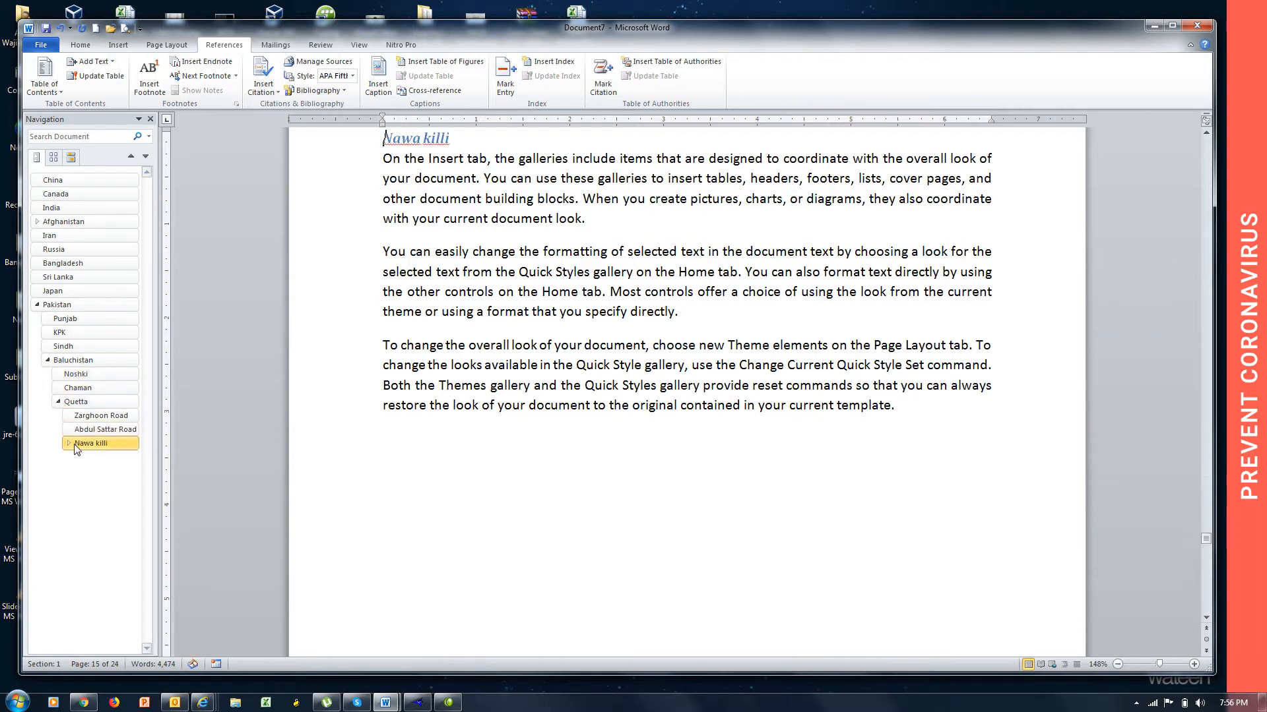
{"action": "left_click", "coordinate": [70, 443]}
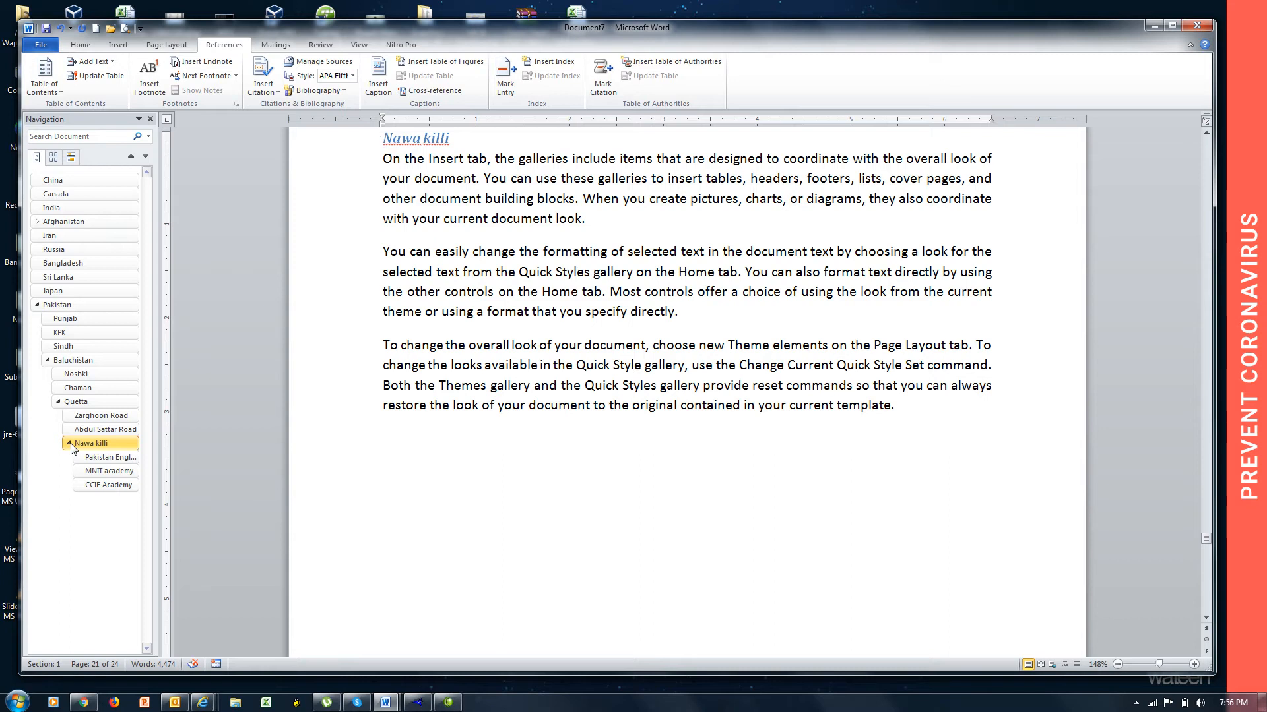
{"action": "left_click", "coordinate": [103, 487]}
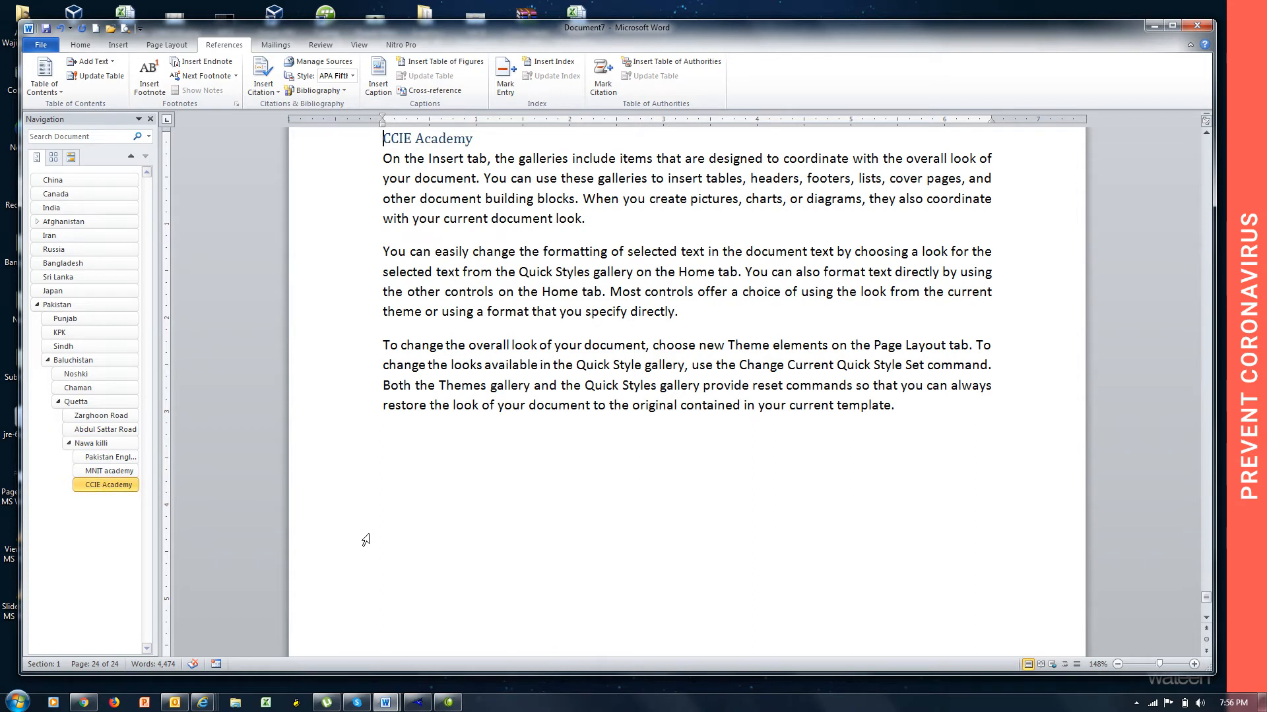
{"action": "left_click", "coordinate": [401, 496]}
Hide the Navigation Pane and show it again.
{"action": "left_click", "coordinate": [360, 46]}
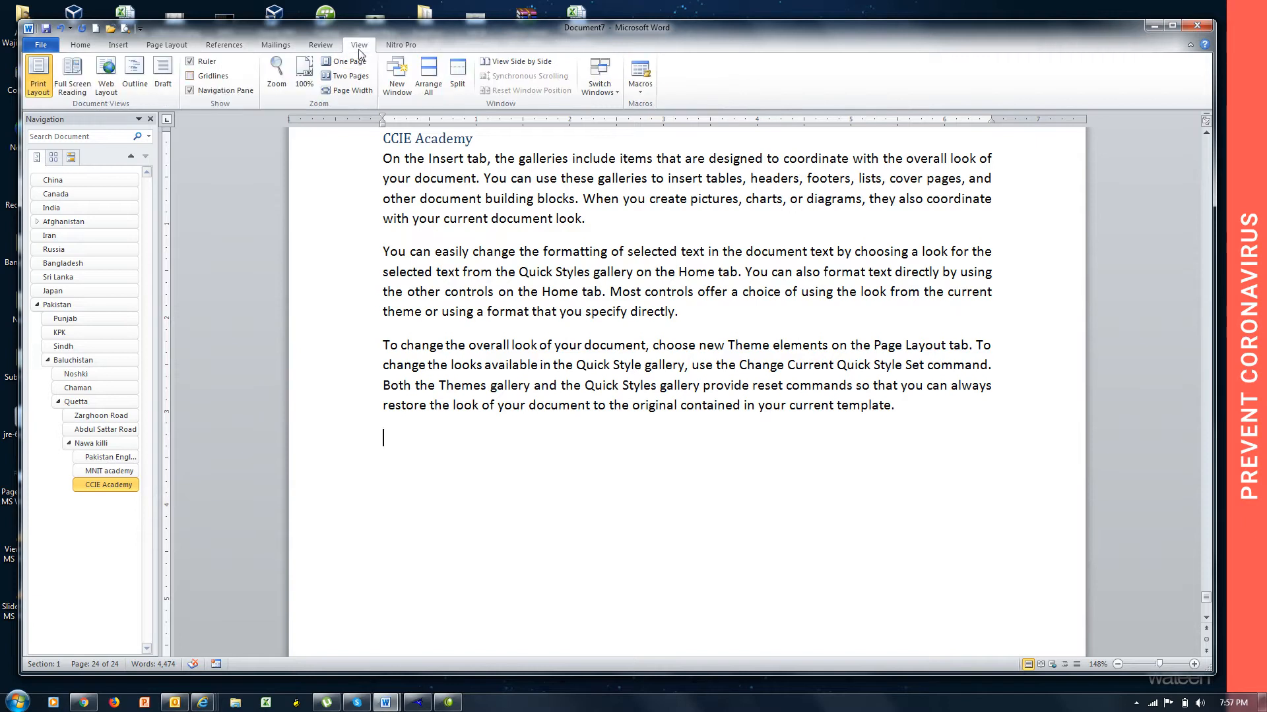
{"action": "left_click", "coordinate": [209, 94]}
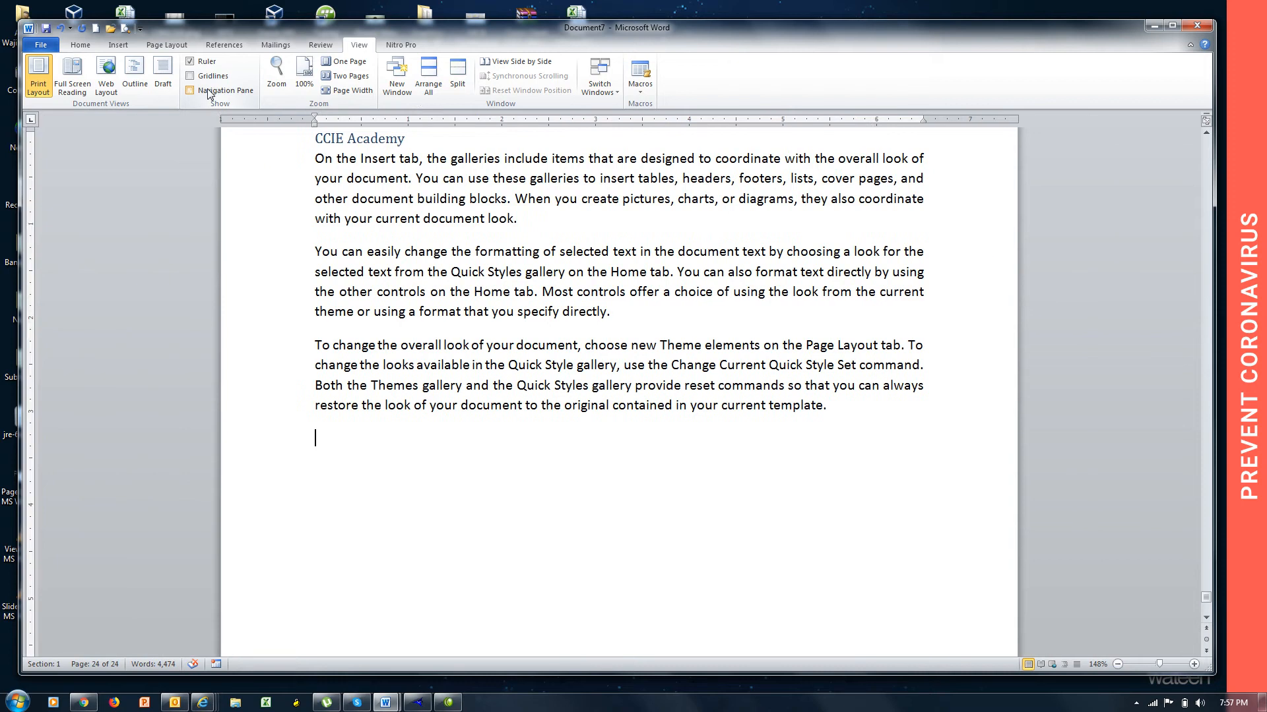
{"action": "left_click", "coordinate": [209, 93]}
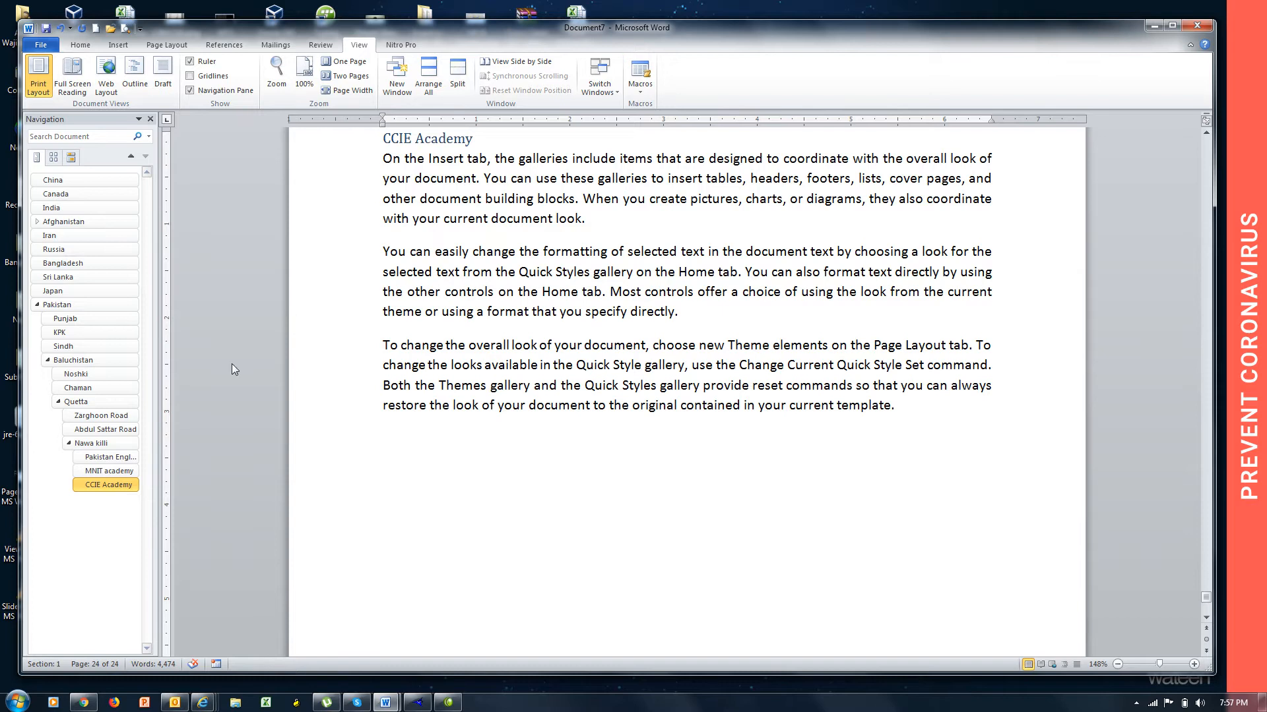
{"action": "left_click", "coordinate": [212, 90]}
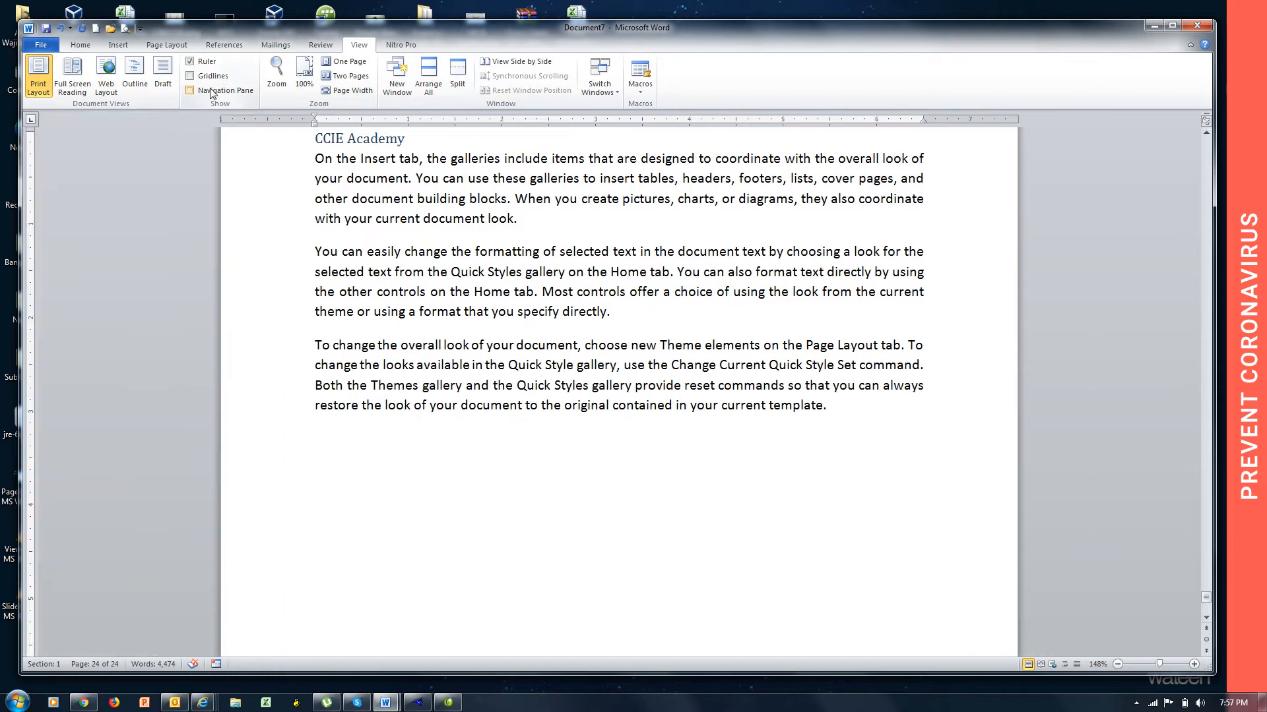
{"action": "left_click", "coordinate": [212, 91]}
{"action": "left_click", "coordinate": [212, 91]}
{"action": "left_click", "coordinate": [212, 91]}
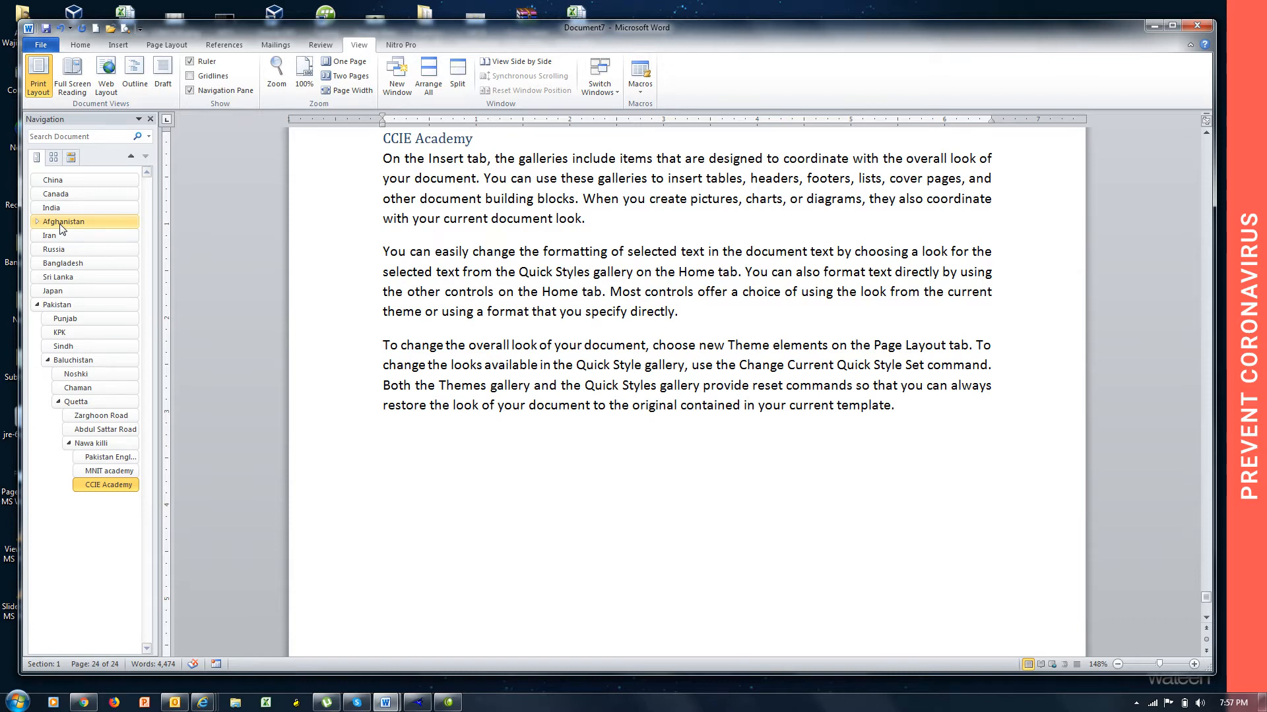
Add a new blank page after the CCIE Academy text at the end of the document.
{"action": "key", "text": "ctrl+Return"}
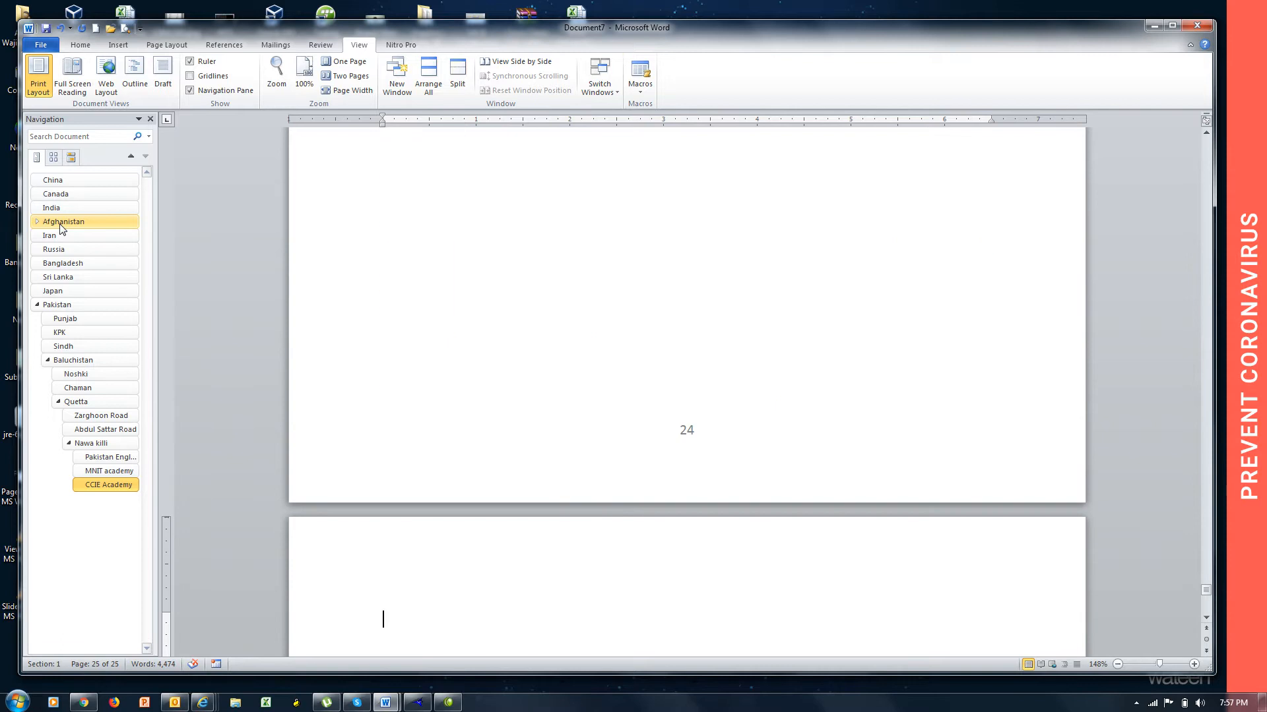
{"action": "left_click", "coordinate": [225, 44]}
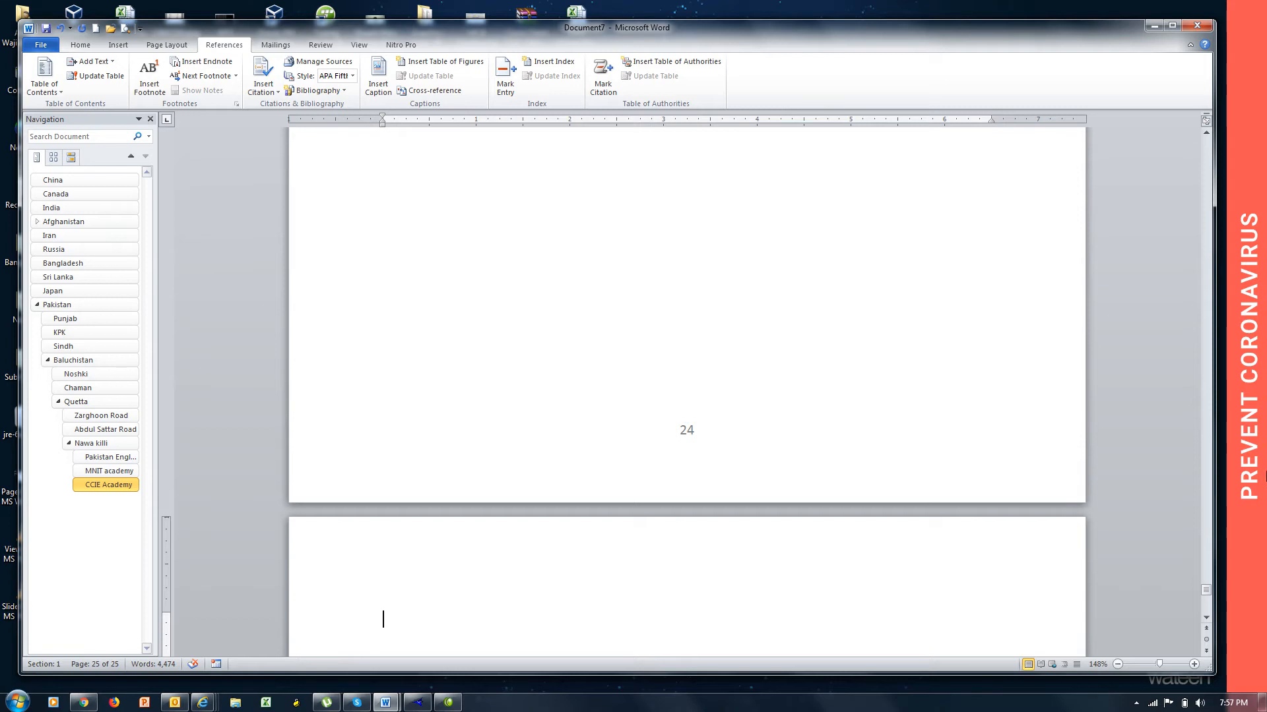
{"action": "left_click", "coordinate": [1206, 617]}
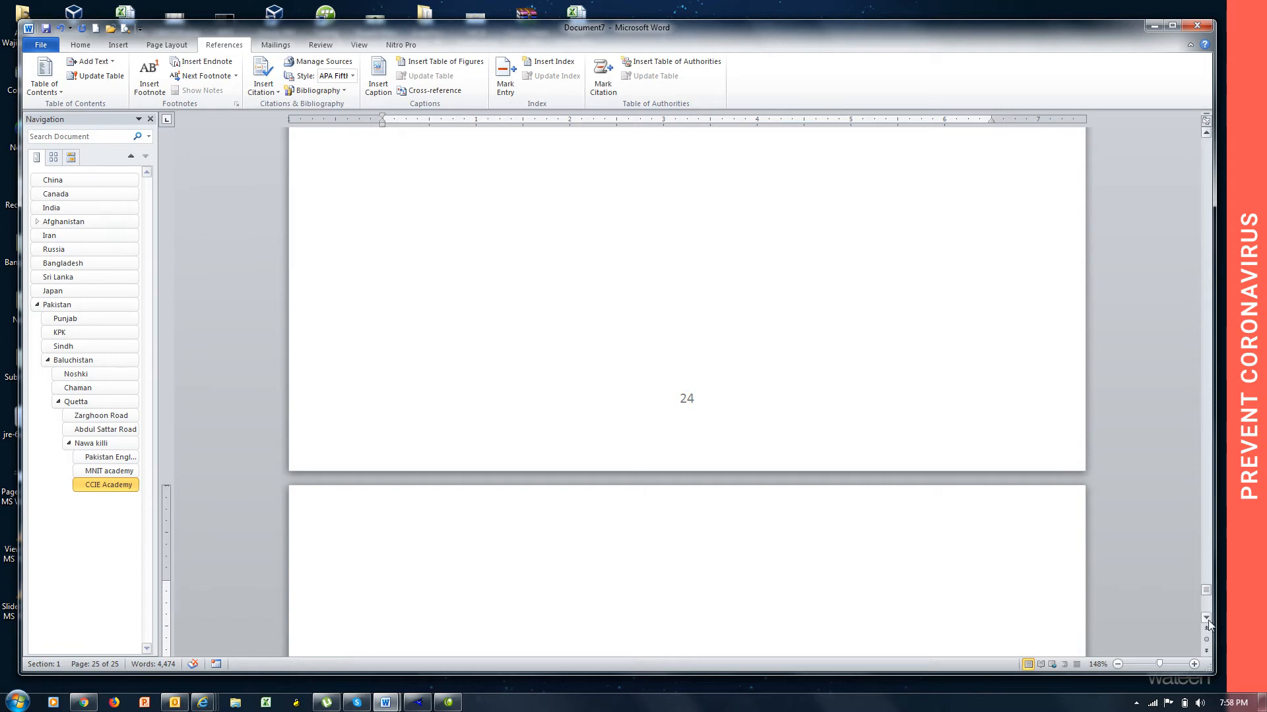
{"action": "left_click", "coordinate": [1206, 621]}
{"action": "left_click", "coordinate": [1207, 621]}
{"action": "left_click", "coordinate": [1206, 620]}
{"action": "left_click", "coordinate": [1207, 620]}
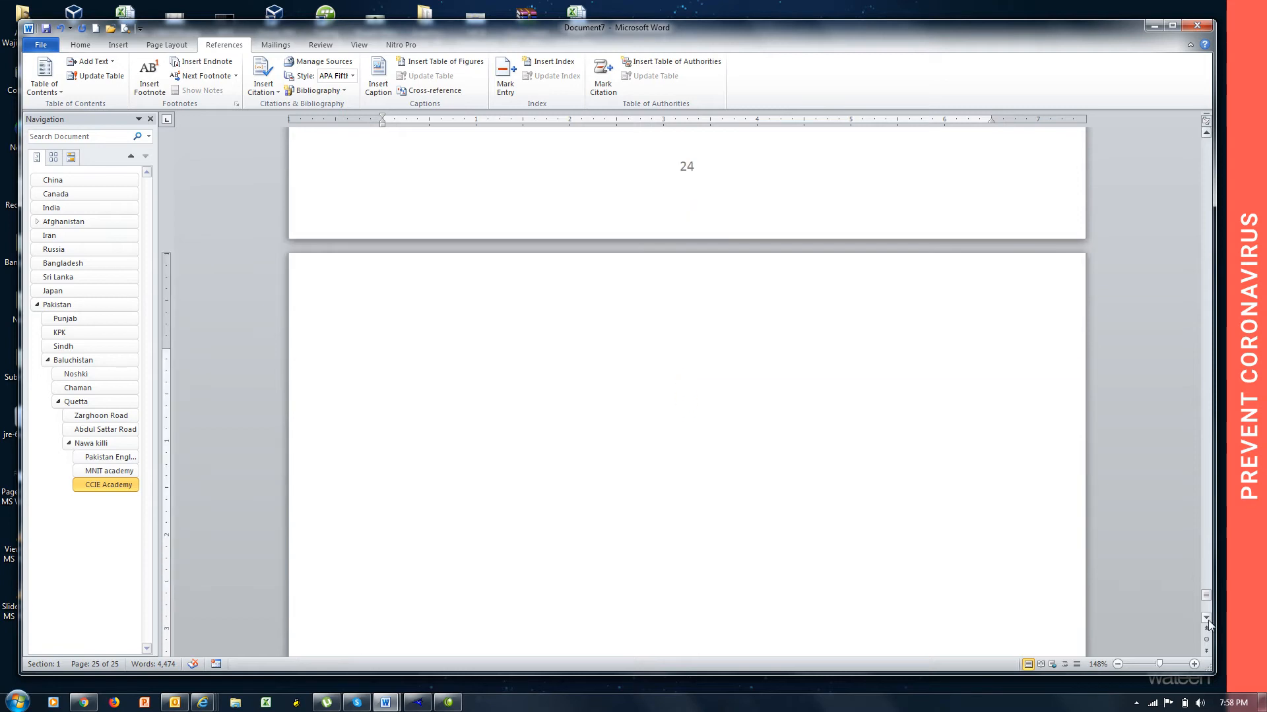
{"action": "left_click", "coordinate": [1206, 620]}
{"action": "left_click", "coordinate": [1207, 620]}
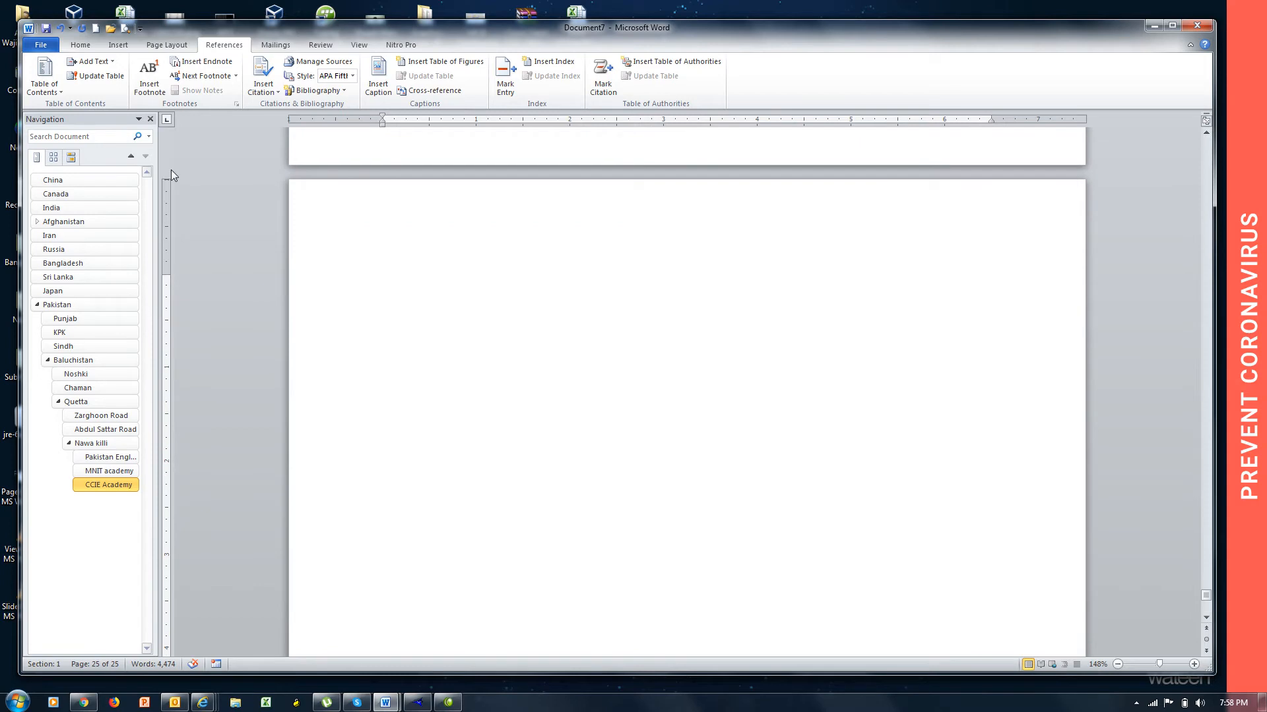
Try the built-in Automatic Table 2 table of contents on the new last page, review its entries and undo it.
{"action": "left_click", "coordinate": [63, 96]}
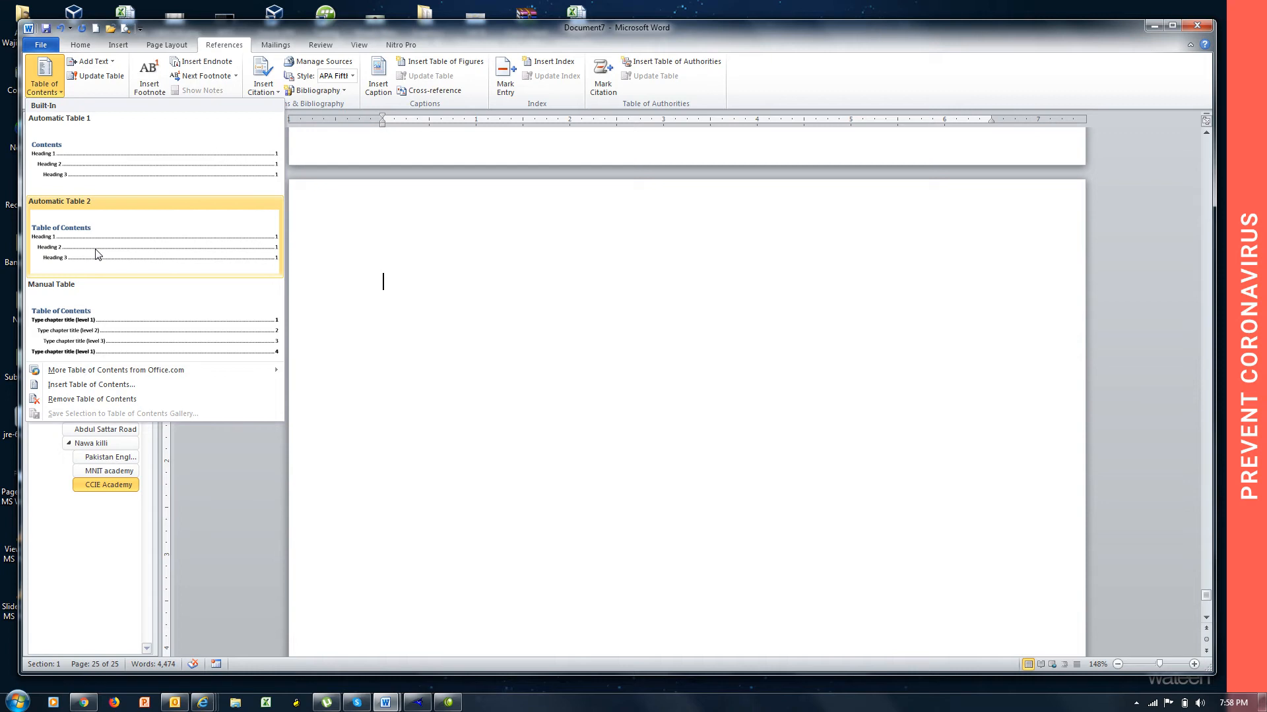
{"action": "left_click", "coordinate": [98, 255]}
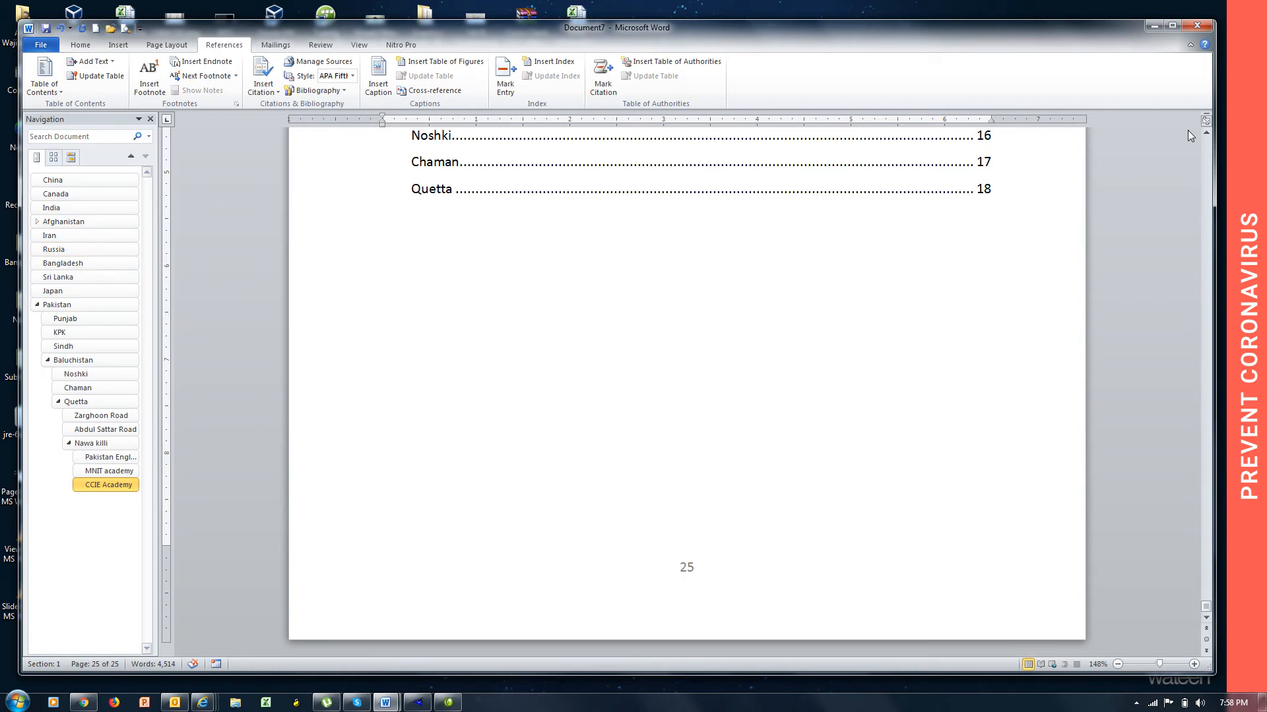
{"action": "left_click", "coordinate": [1206, 134]}
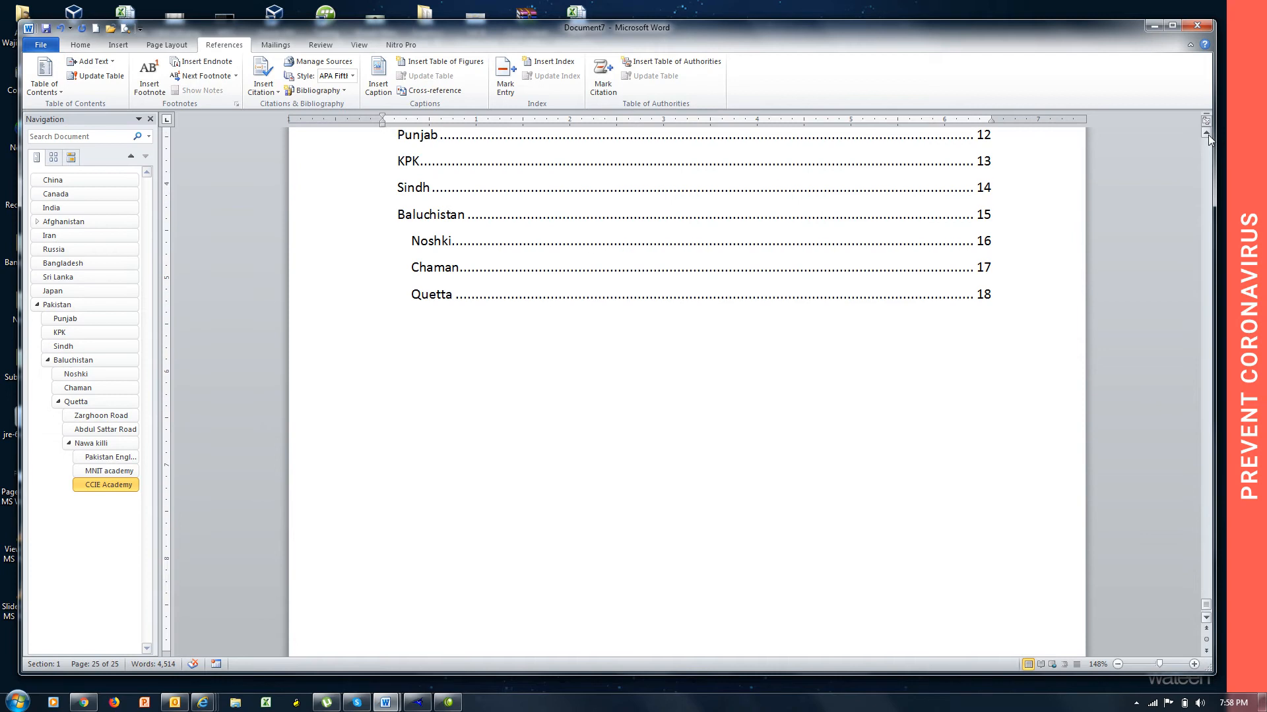
{"action": "left_click", "coordinate": [1207, 134]}
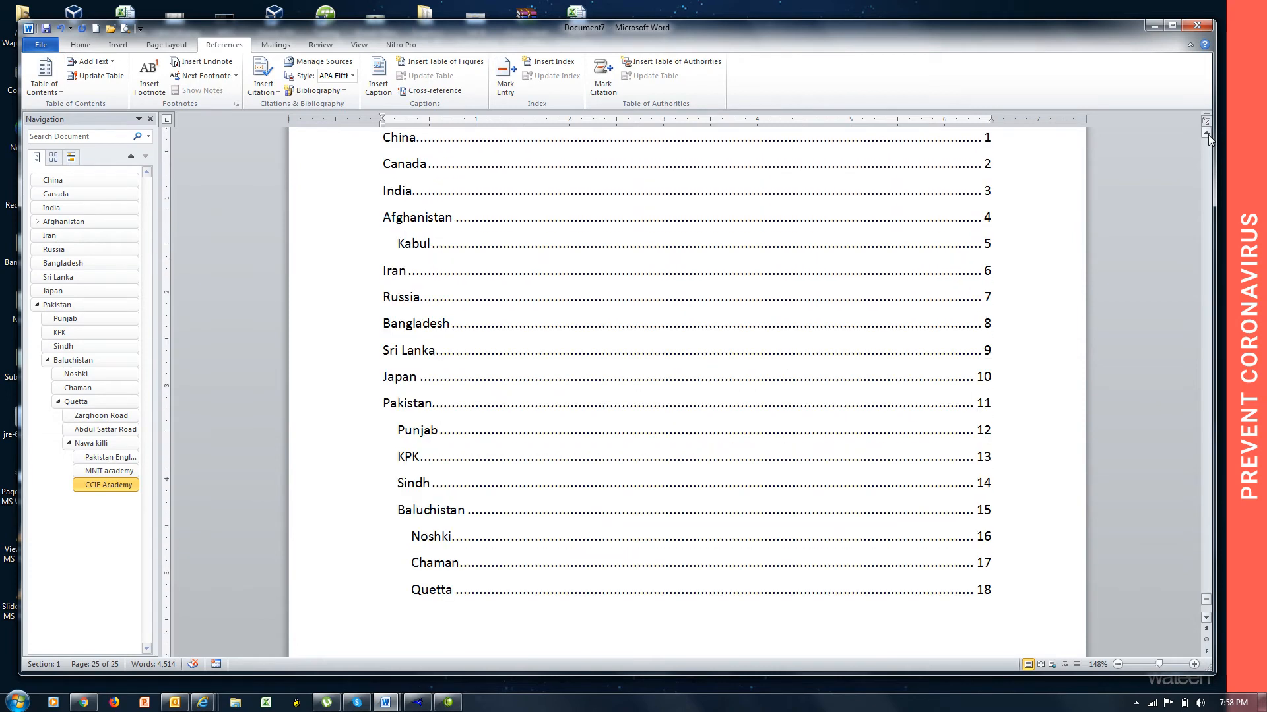
{"action": "left_click", "coordinate": [1208, 134]}
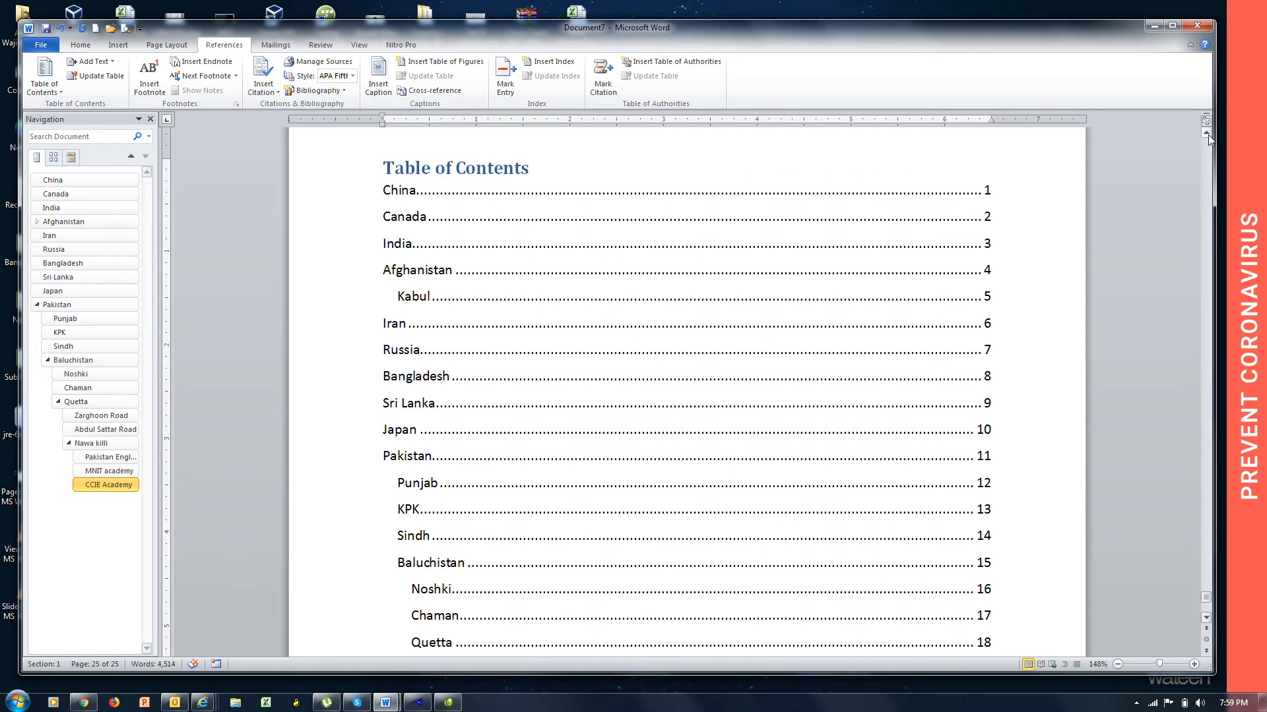
{"action": "key", "text": "ctrl+z"}
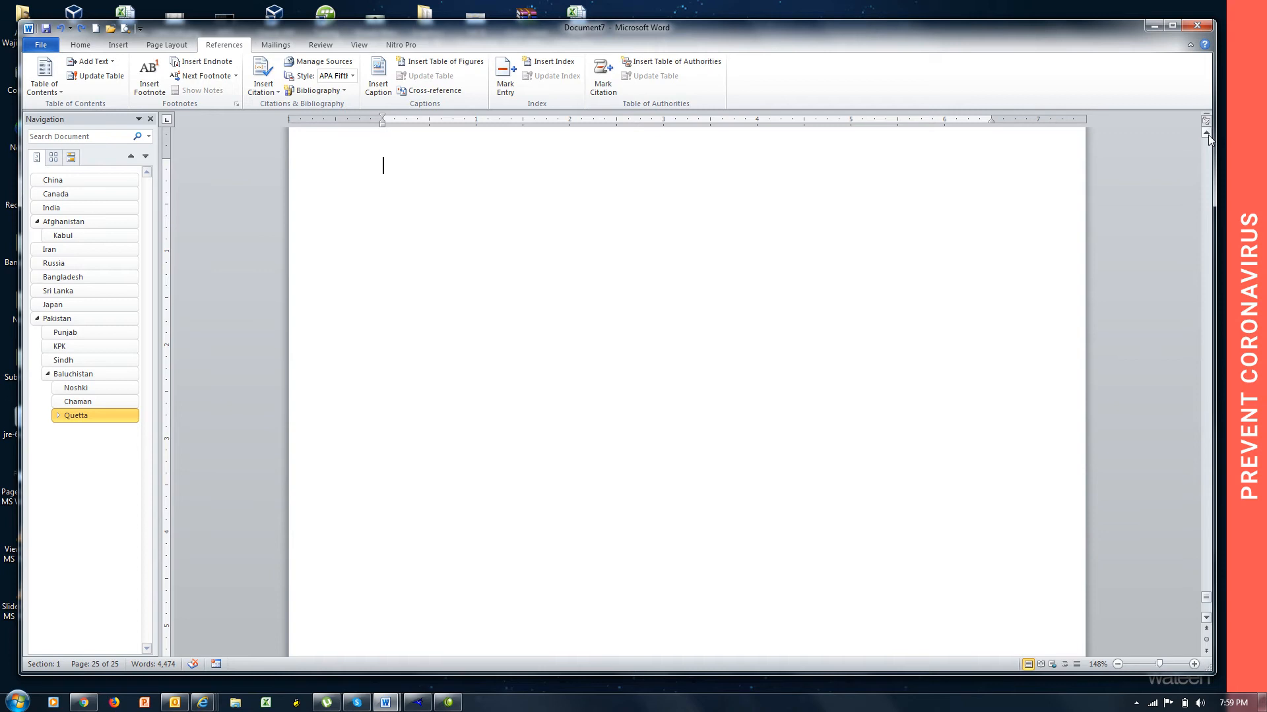
Insert a custom table of contents on the blank last page with 9 levels shown and the From template format.
{"action": "left_click", "coordinate": [56, 93]}
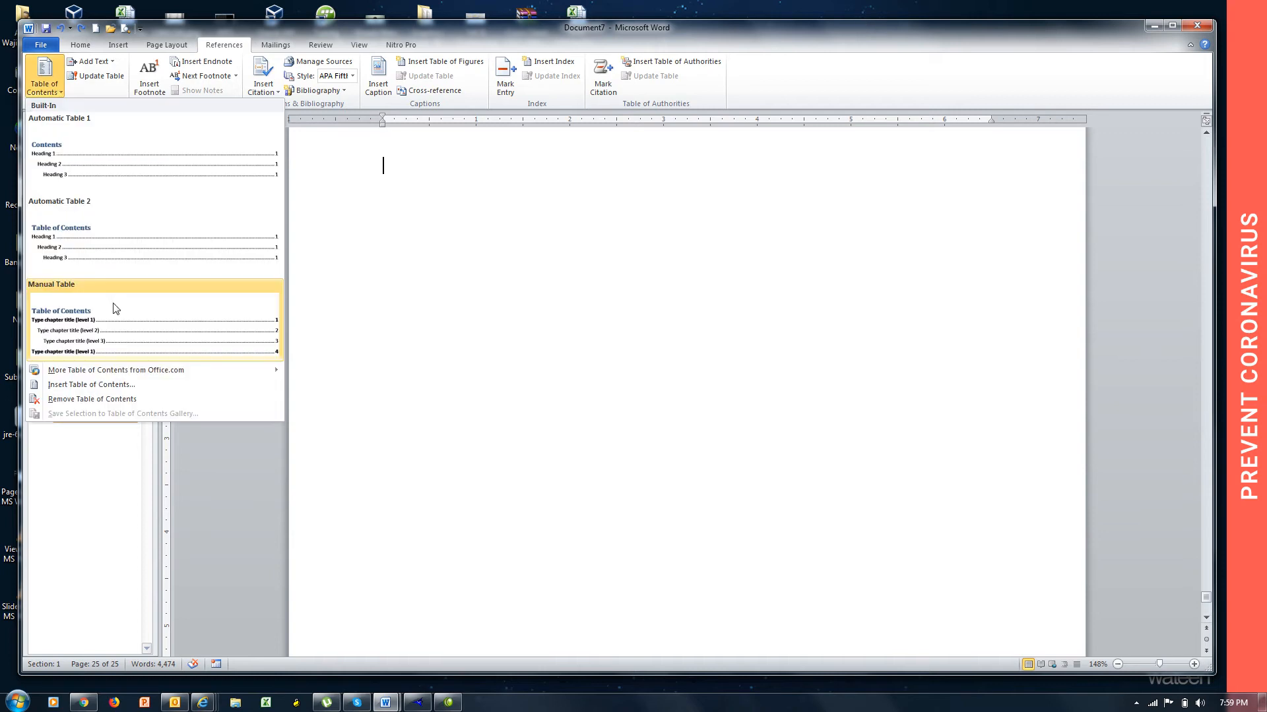
{"action": "left_click", "coordinate": [120, 388]}
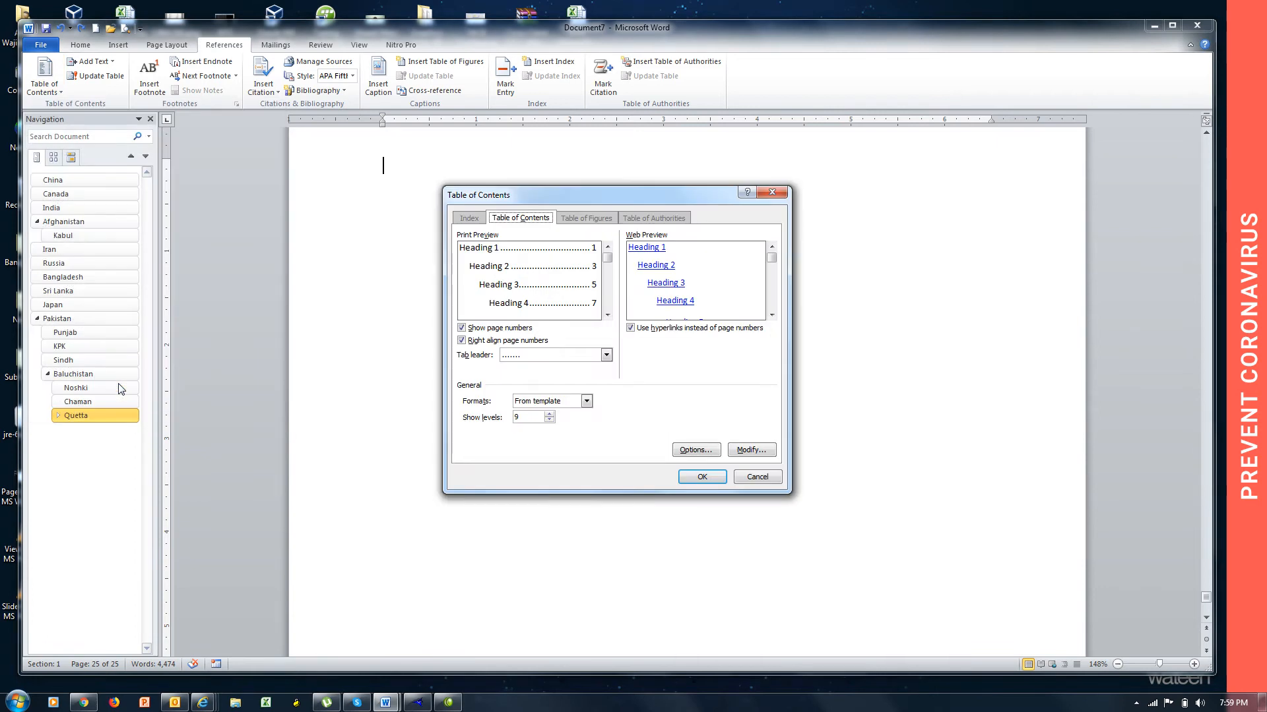
{"action": "double_click", "coordinate": [533, 418]}
{"action": "left_click", "coordinate": [702, 478]}
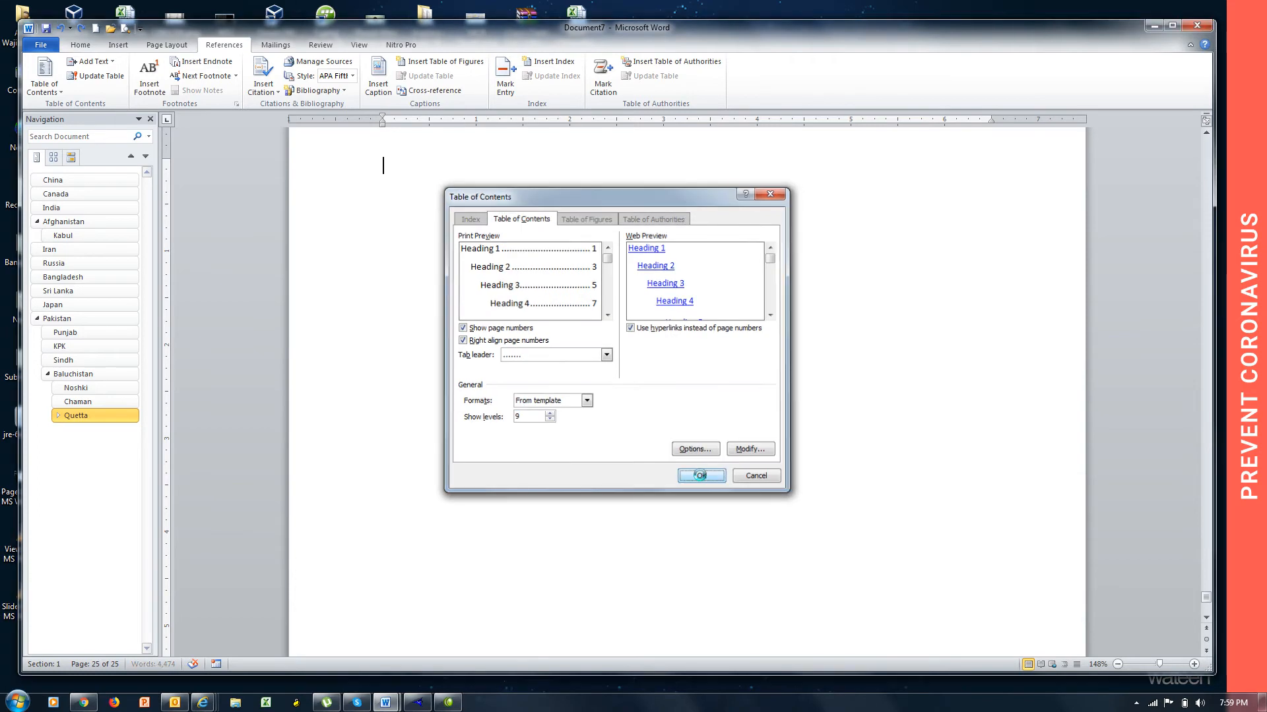
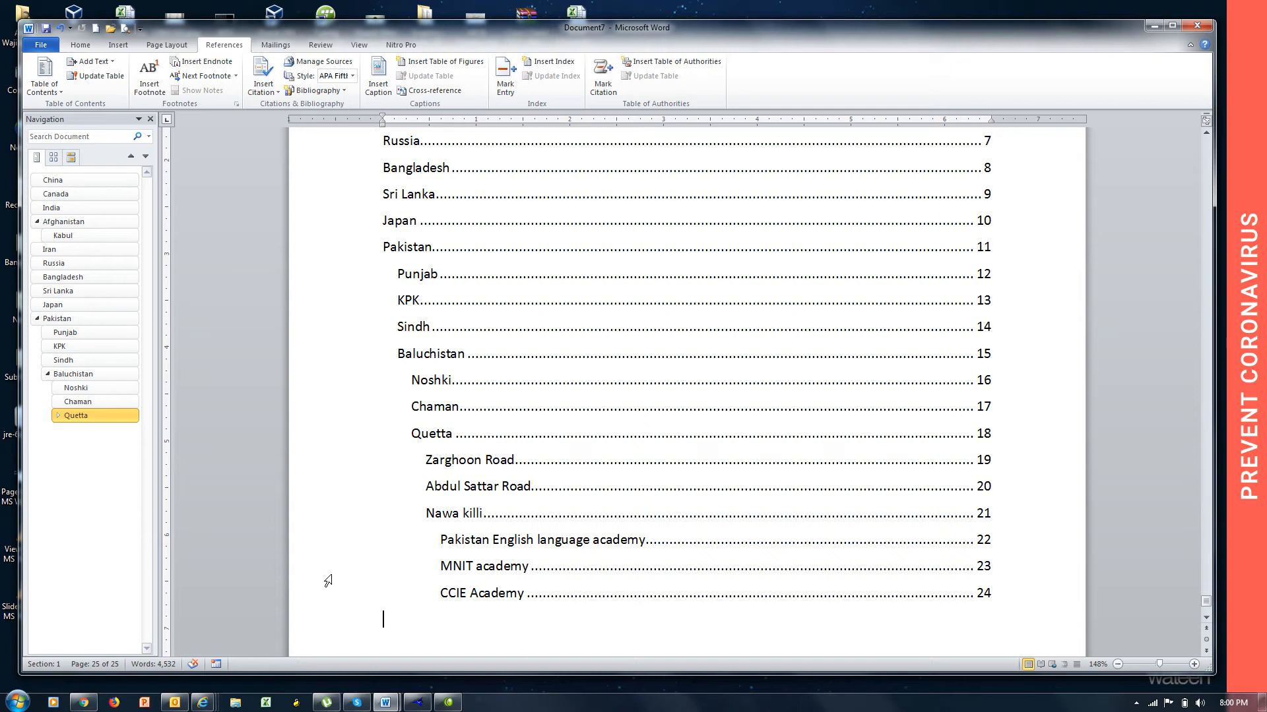
Close the Navigation Pane, follow the Bangladesh entry in the table of contents to its page, and return to the table.
{"action": "left_click", "coordinate": [151, 120]}
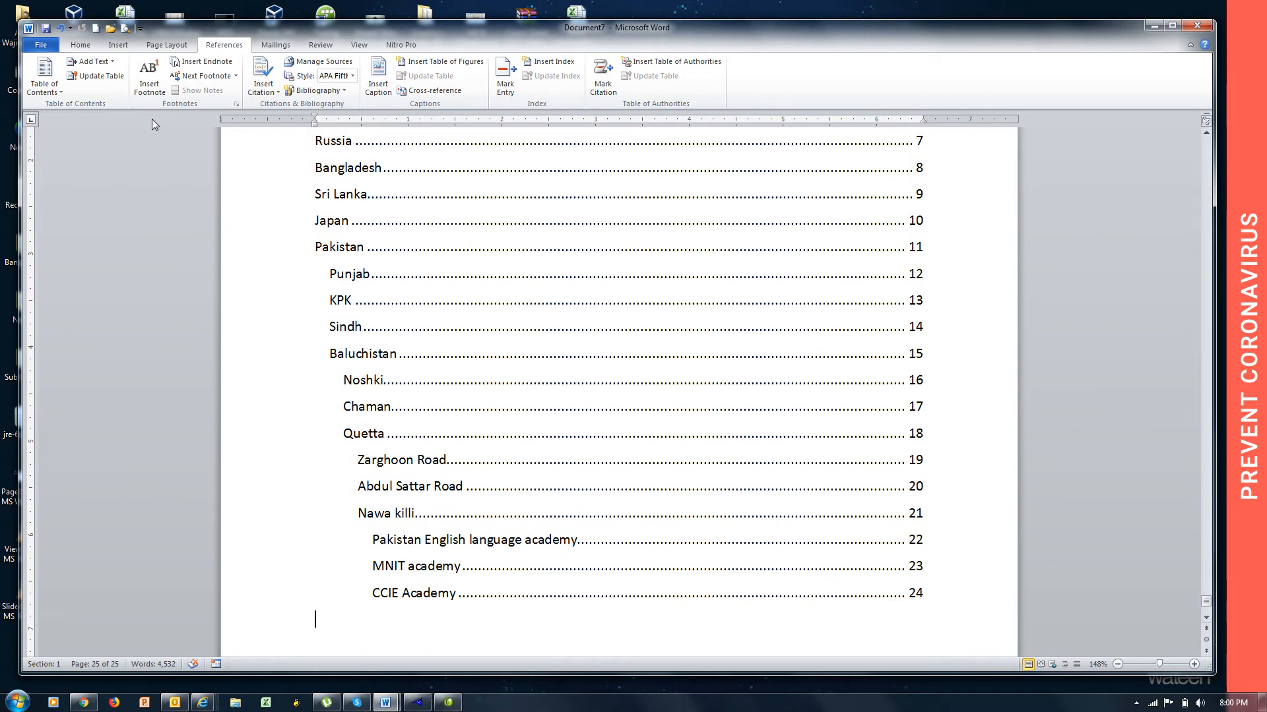
{"action": "left_click", "coordinate": [345, 173], "text": "ctrl"}
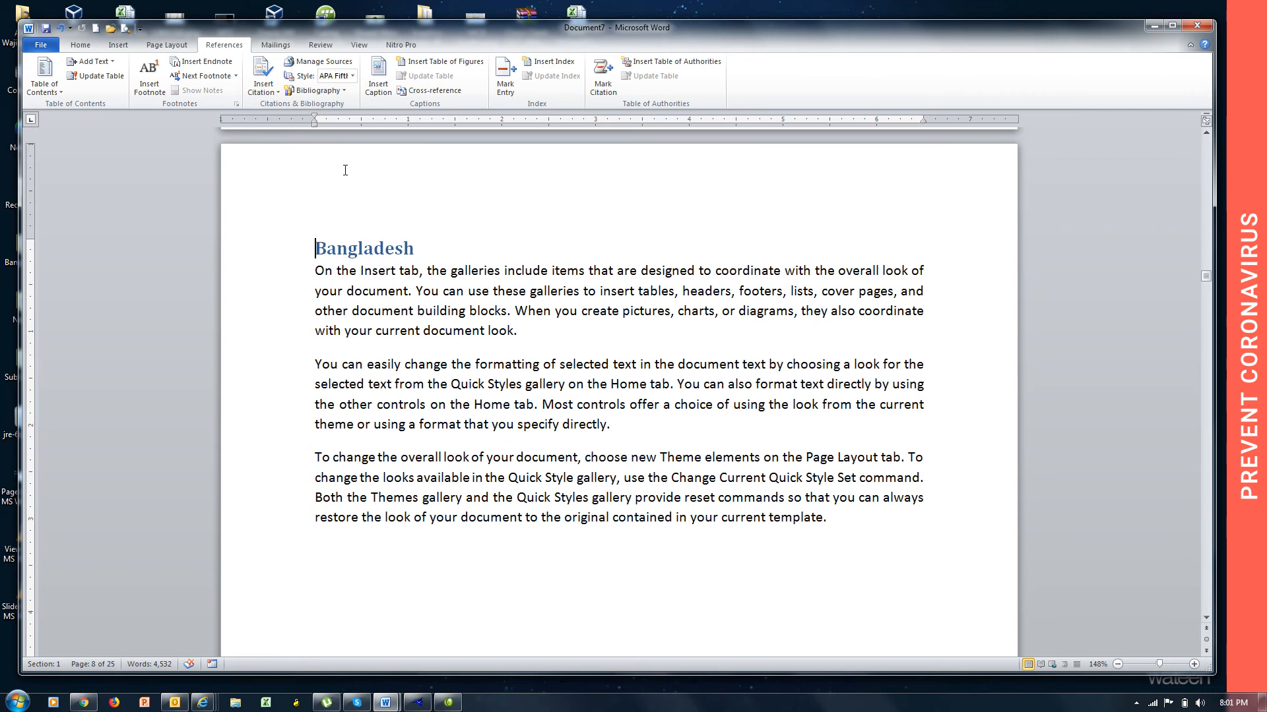
{"action": "scroll", "coordinate": [345, 170], "scroll_direction": "down", "scroll_amount": 20}
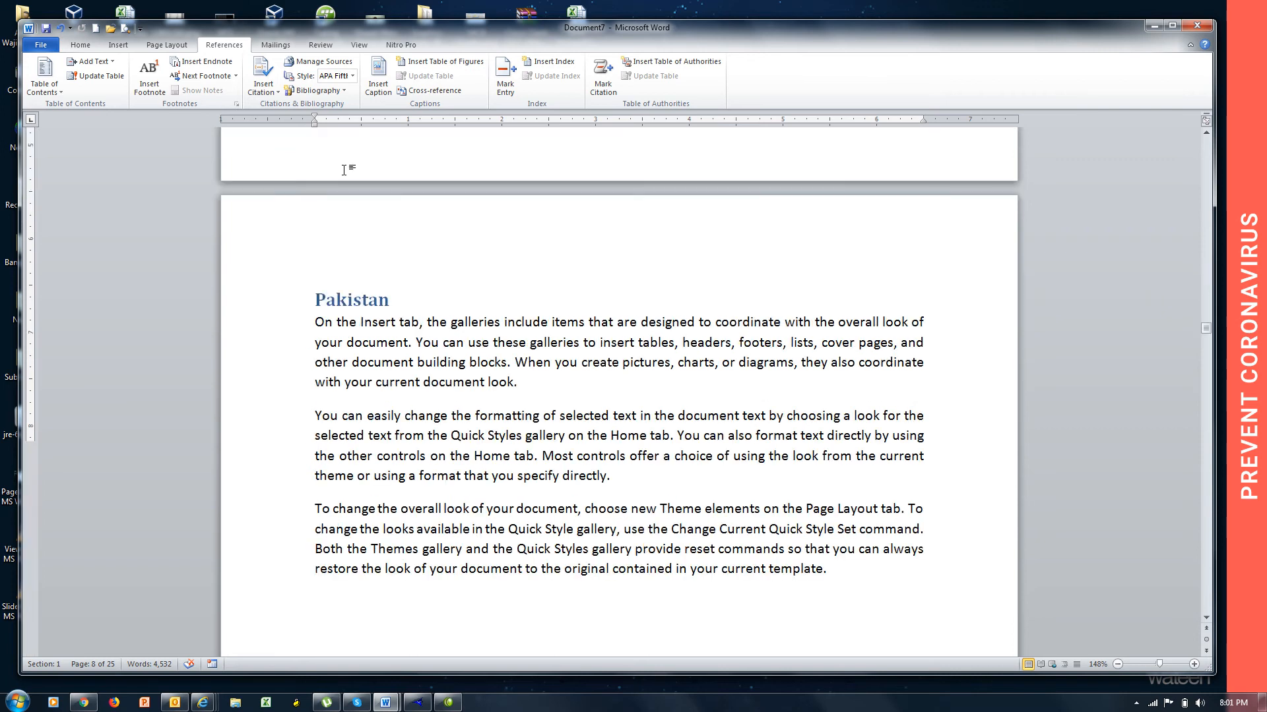
{"action": "scroll", "coordinate": [344, 170], "scroll_direction": "down", "scroll_amount": 20}
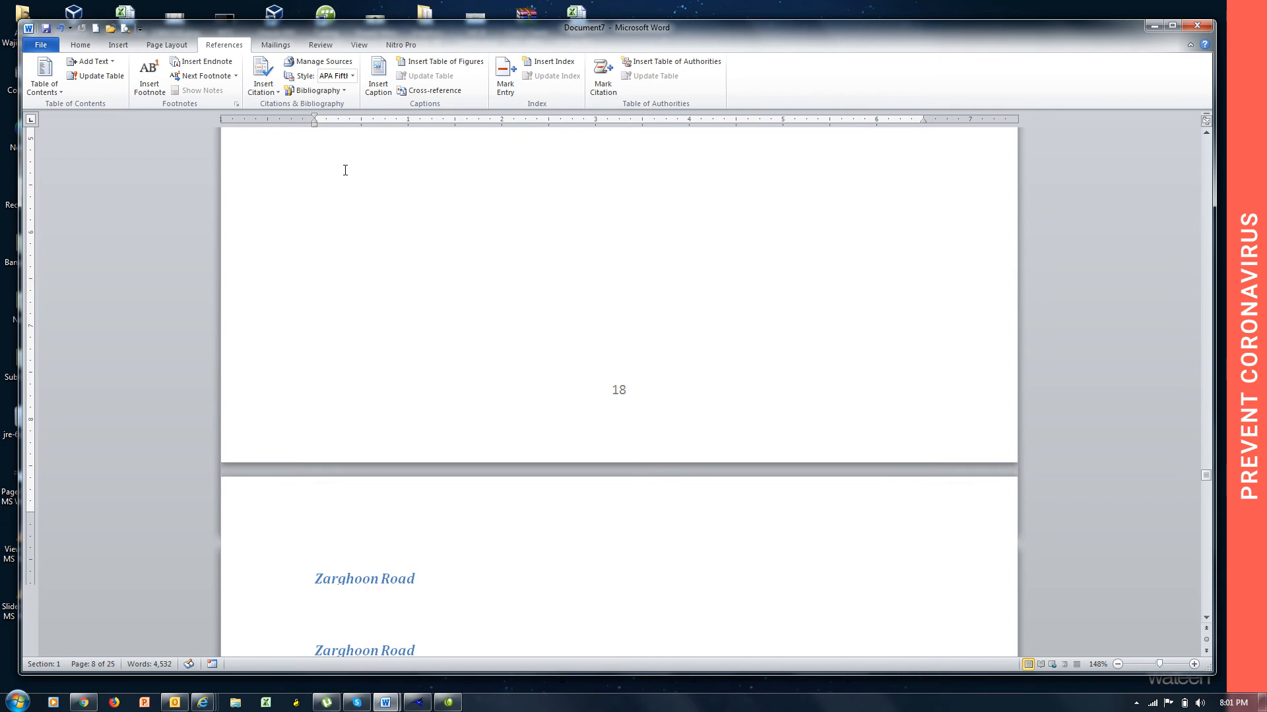
{"action": "scroll", "coordinate": [345, 170], "scroll_direction": "down", "scroll_amount": 15}
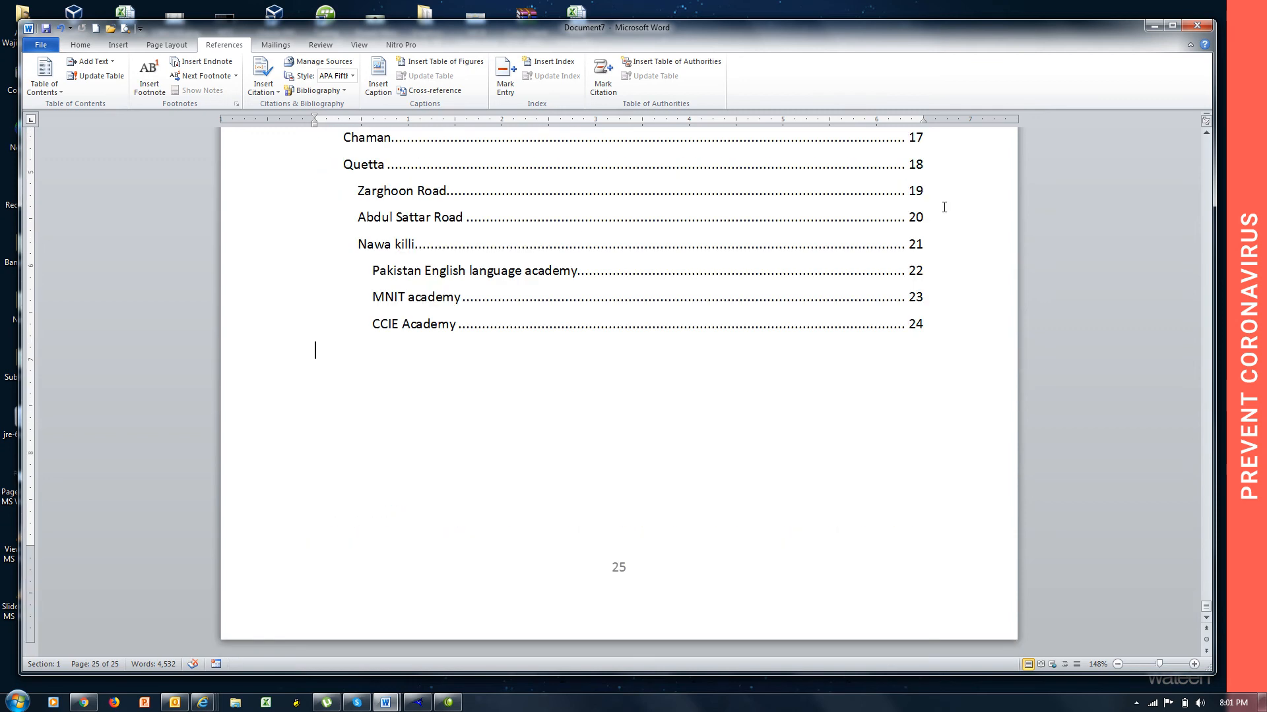
{"action": "left_click", "coordinate": [1206, 135]}
{"action": "left_click", "coordinate": [1207, 135]}
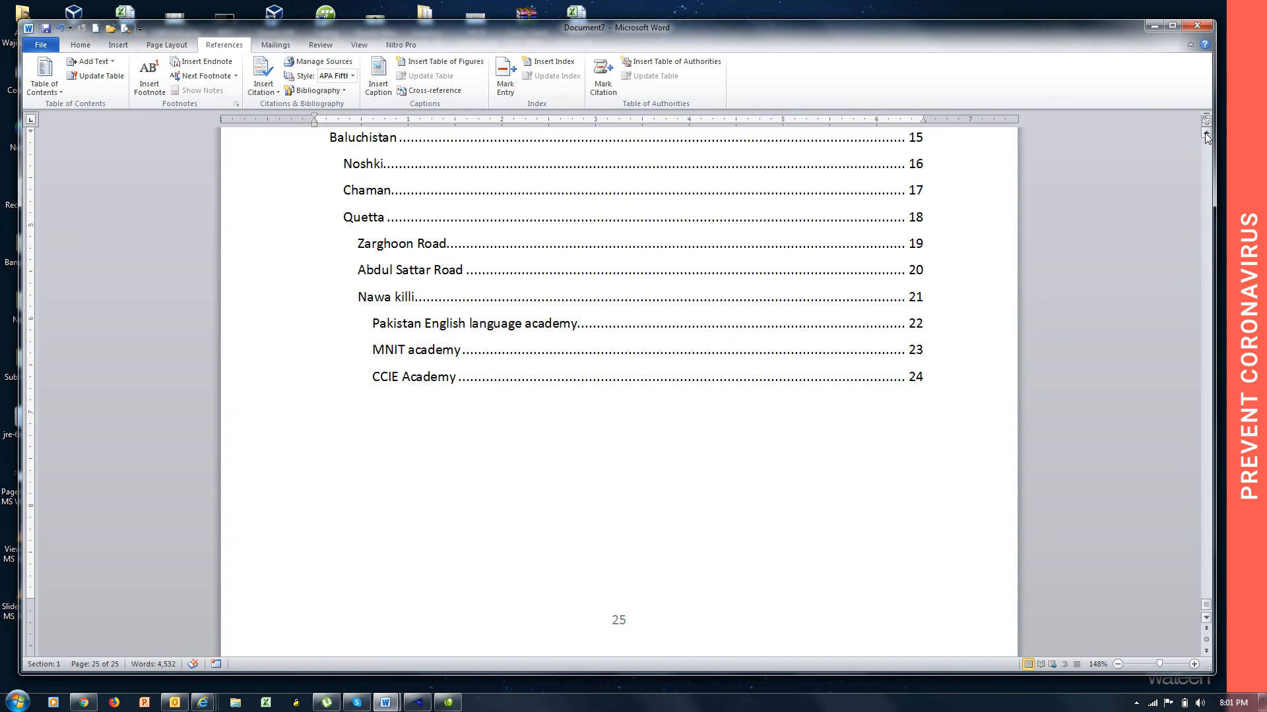
{"action": "scroll", "coordinate": [1206, 136], "scroll_direction": "up", "scroll_amount": 8}
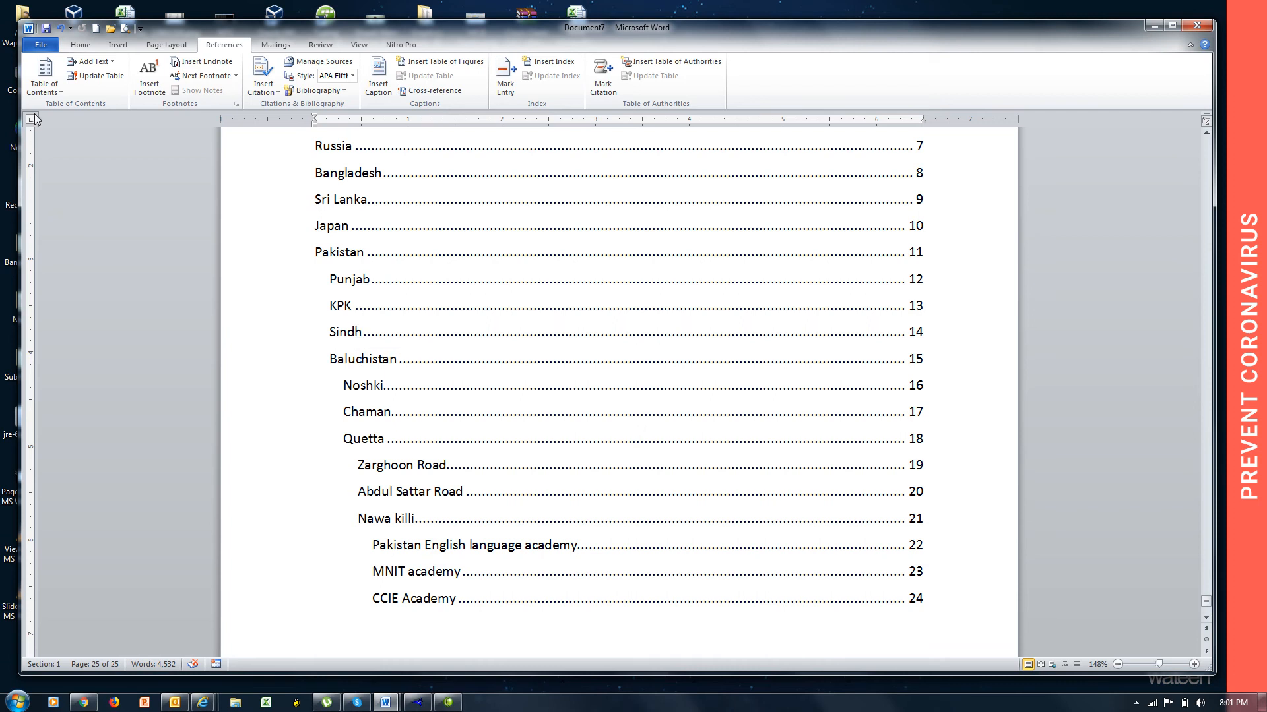
{"action": "left_click", "coordinate": [40, 46]}
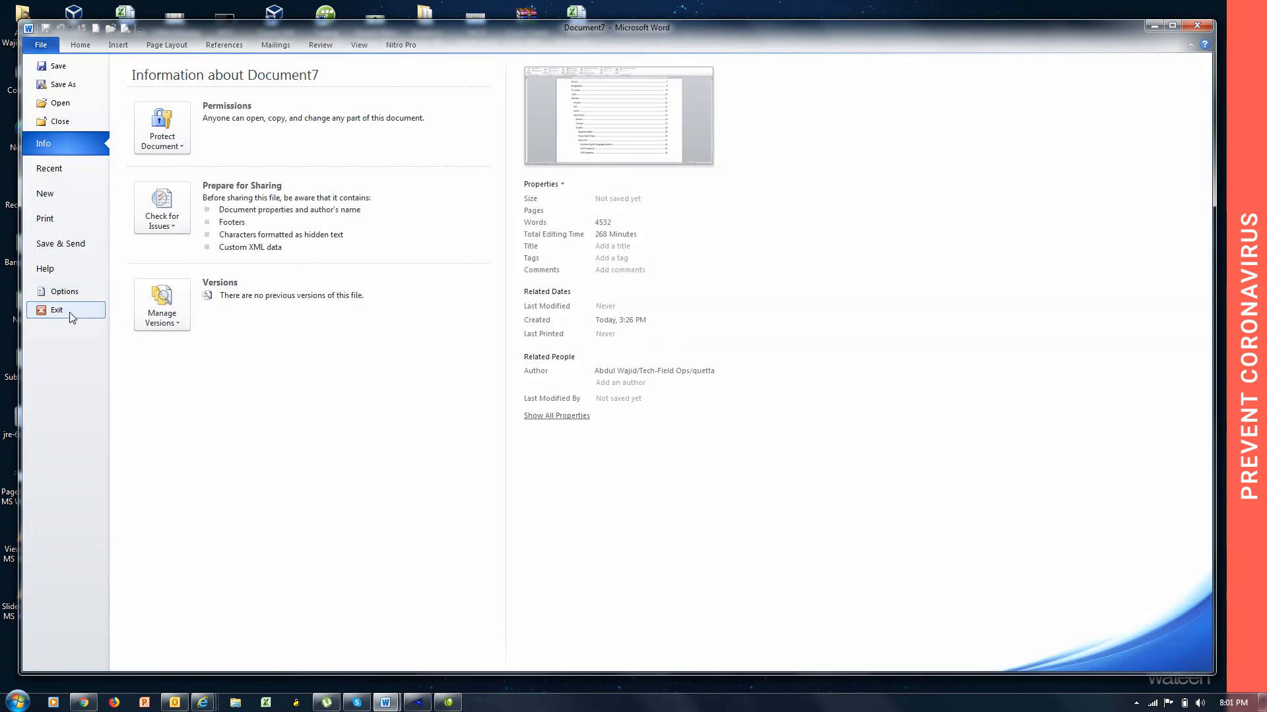
{"action": "key", "text": "Escape"}
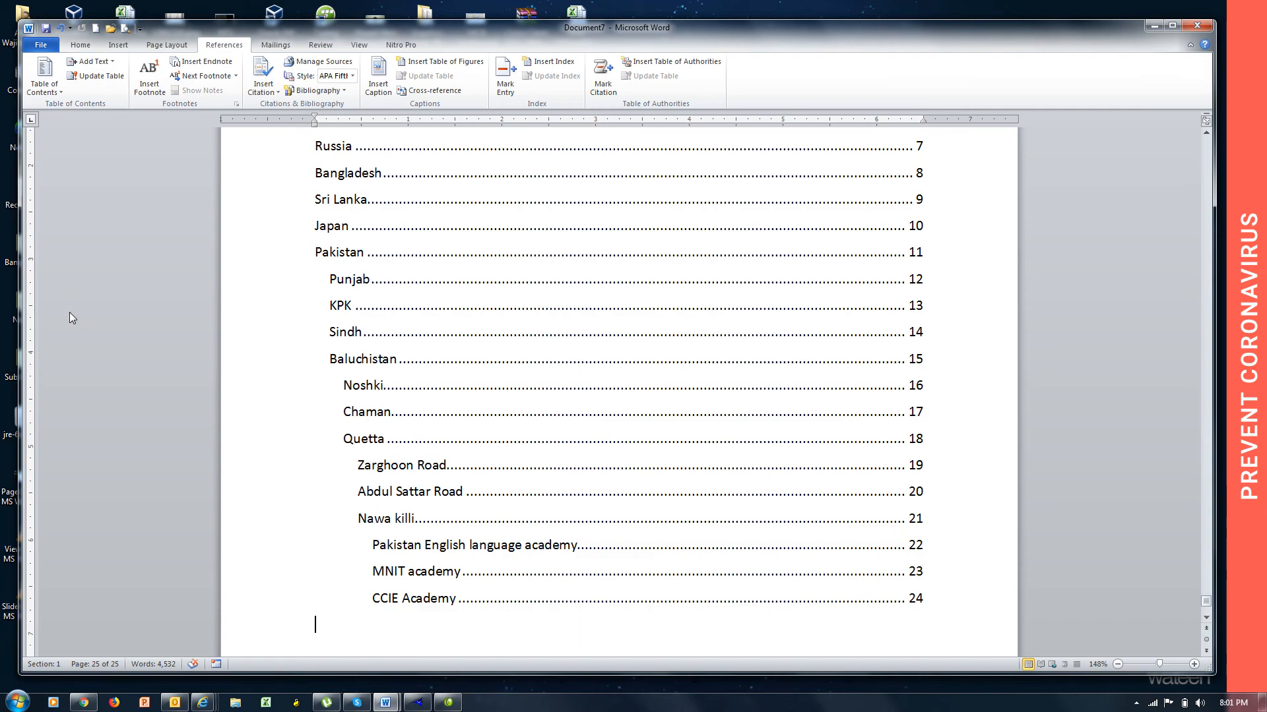
Follow the Punjab entry in the table of contents to its page and return to the table.
{"action": "left_click", "coordinate": [359, 284], "text": "ctrl"}
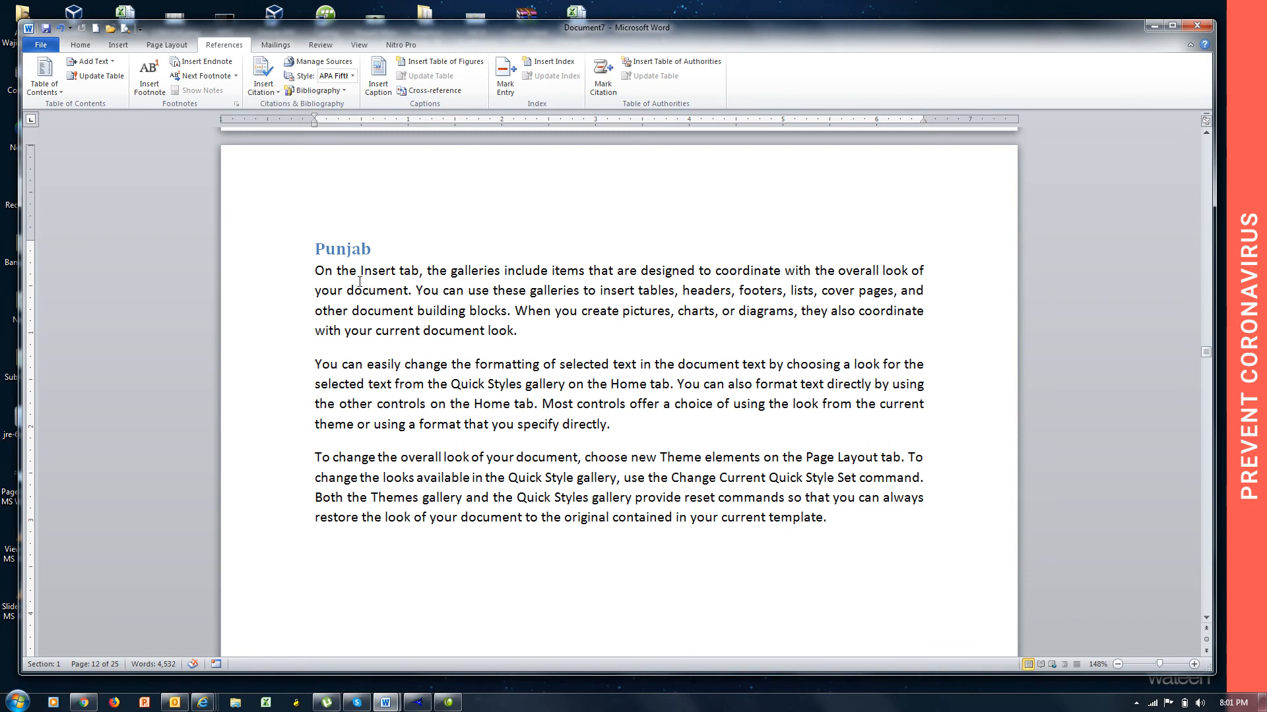
{"action": "scroll", "coordinate": [359, 281], "scroll_direction": "down", "scroll_amount": 20}
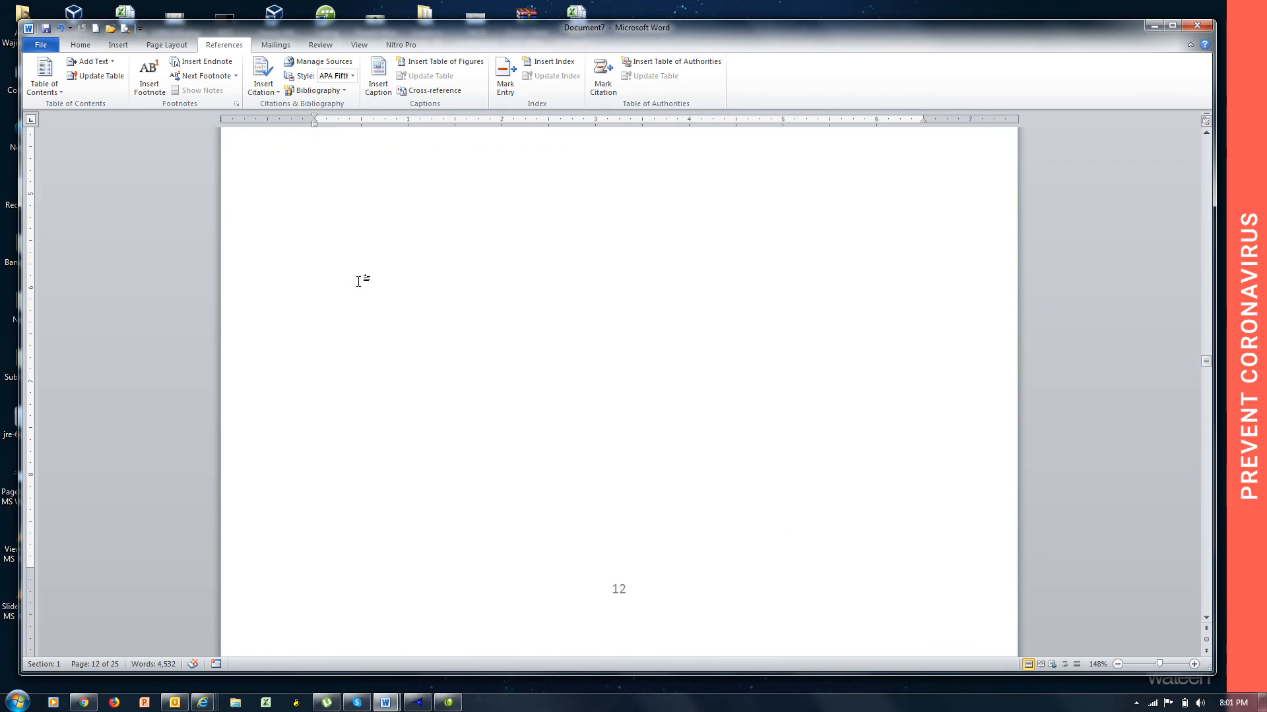
{"action": "scroll", "coordinate": [358, 282], "scroll_direction": "down", "scroll_amount": 20}
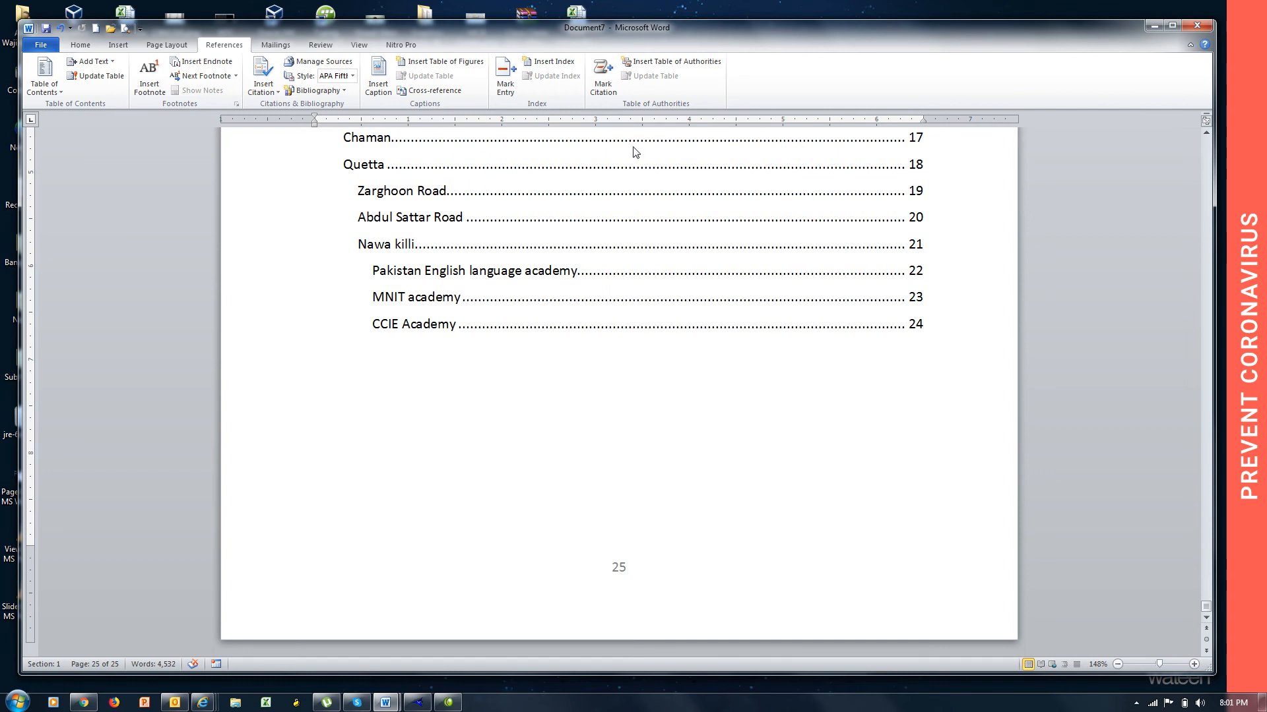
{"action": "left_click_drag", "start_coordinate": [1208, 130], "coordinate": [1209, 130]}
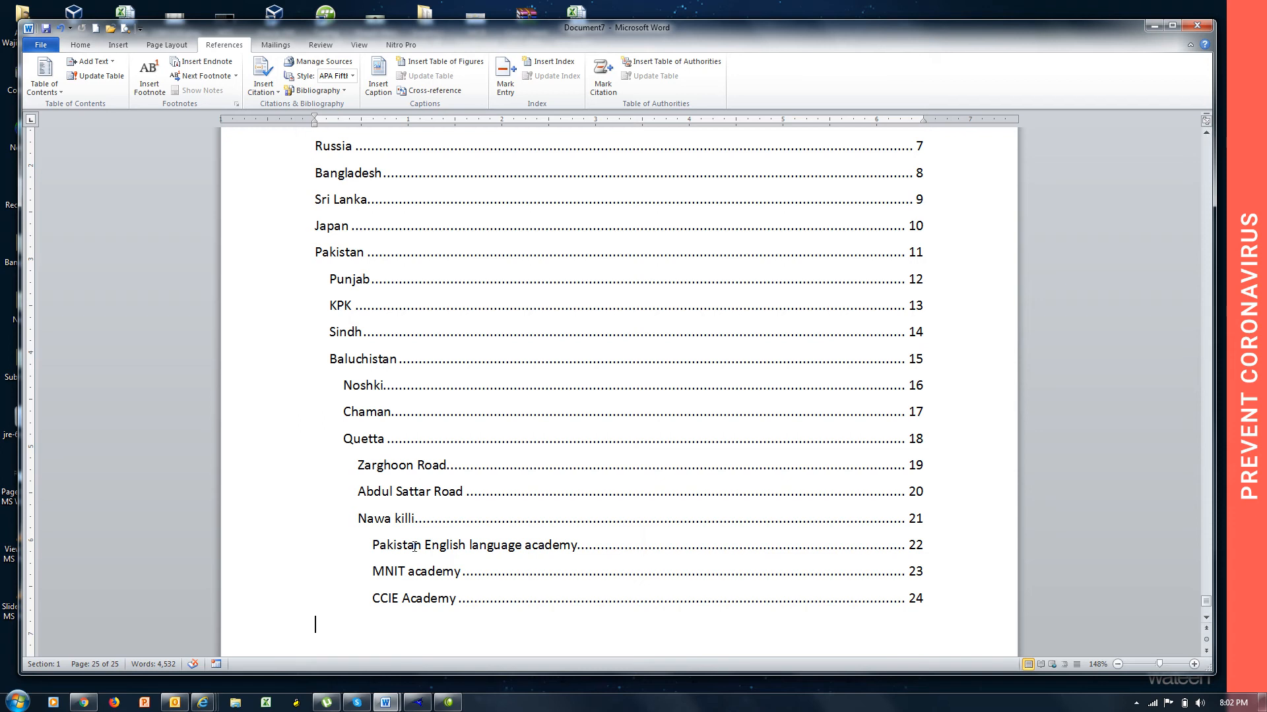
Go to the MNIT academy page from the table of contents and delete its heading, text and page break.
{"action": "left_click", "coordinate": [397, 578], "text": "ctrl"}
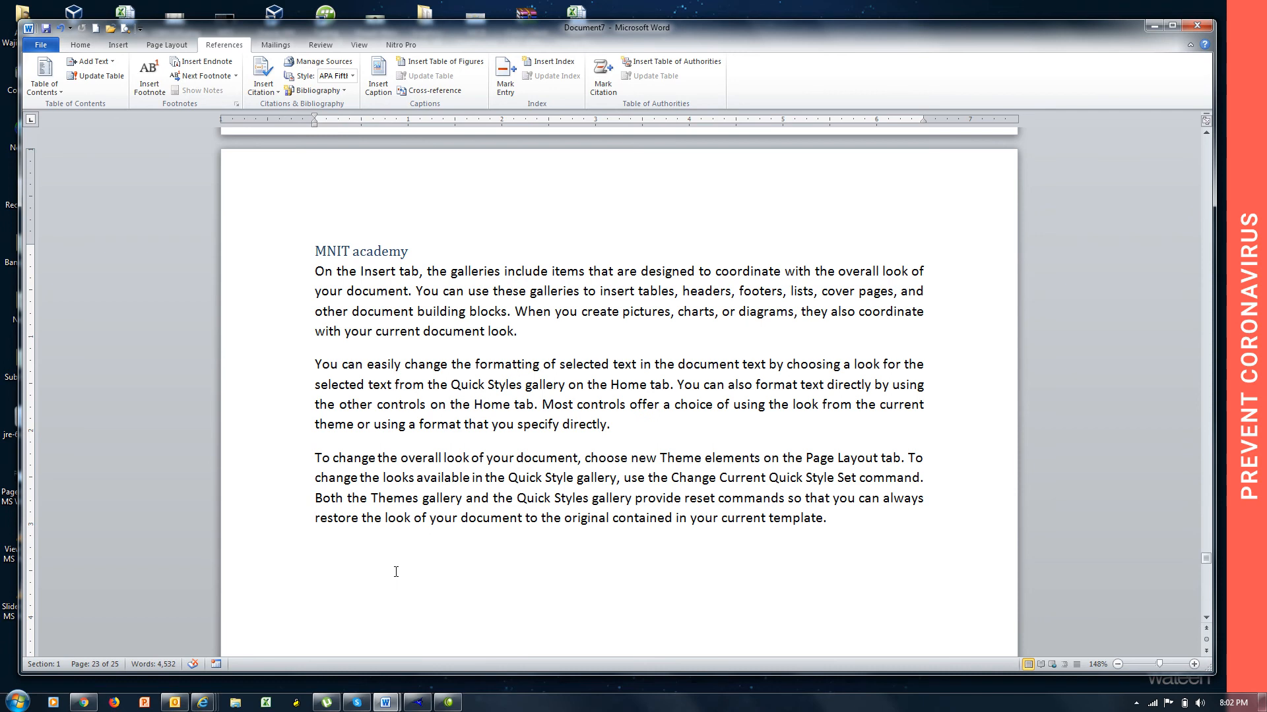
{"action": "key", "text": "ctrl+shift+Down"}
{"action": "key", "text": "ctrl+shift+Down"}
{"action": "key", "text": "ctrl+shift+Down"}
{"action": "key", "text": "ctrl+shift+Down"}
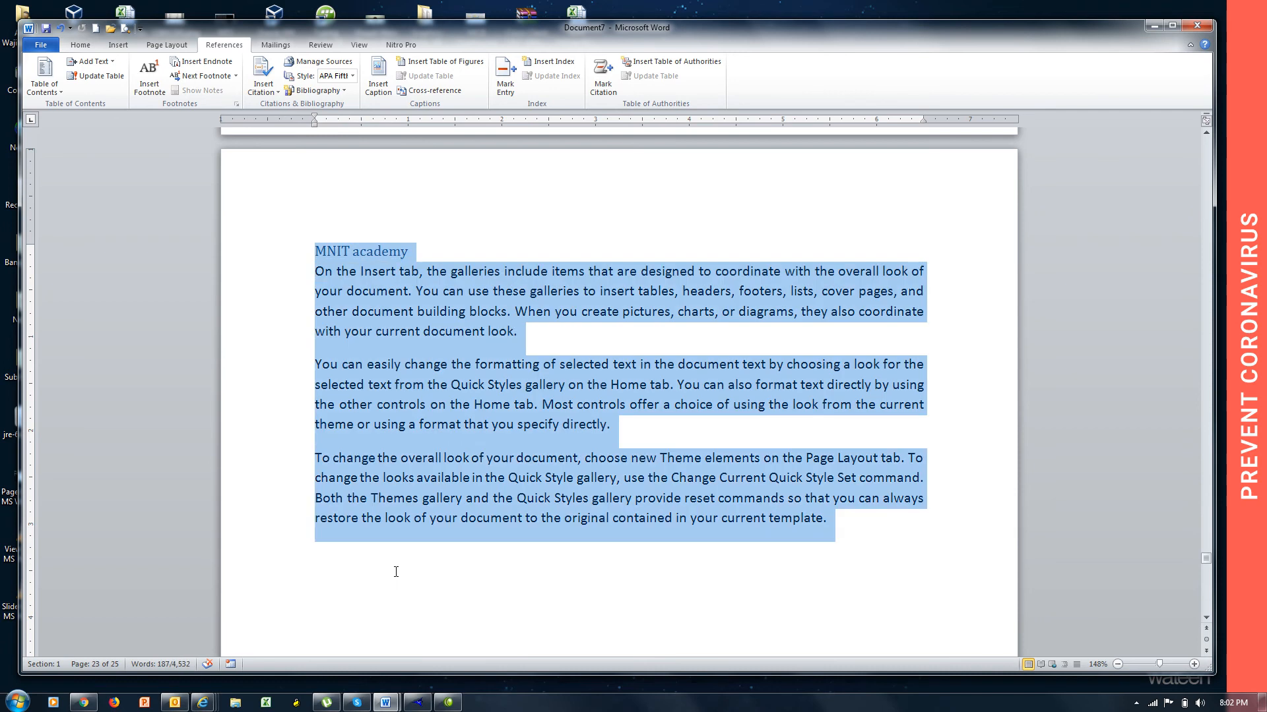
{"action": "key", "text": "Delete"}
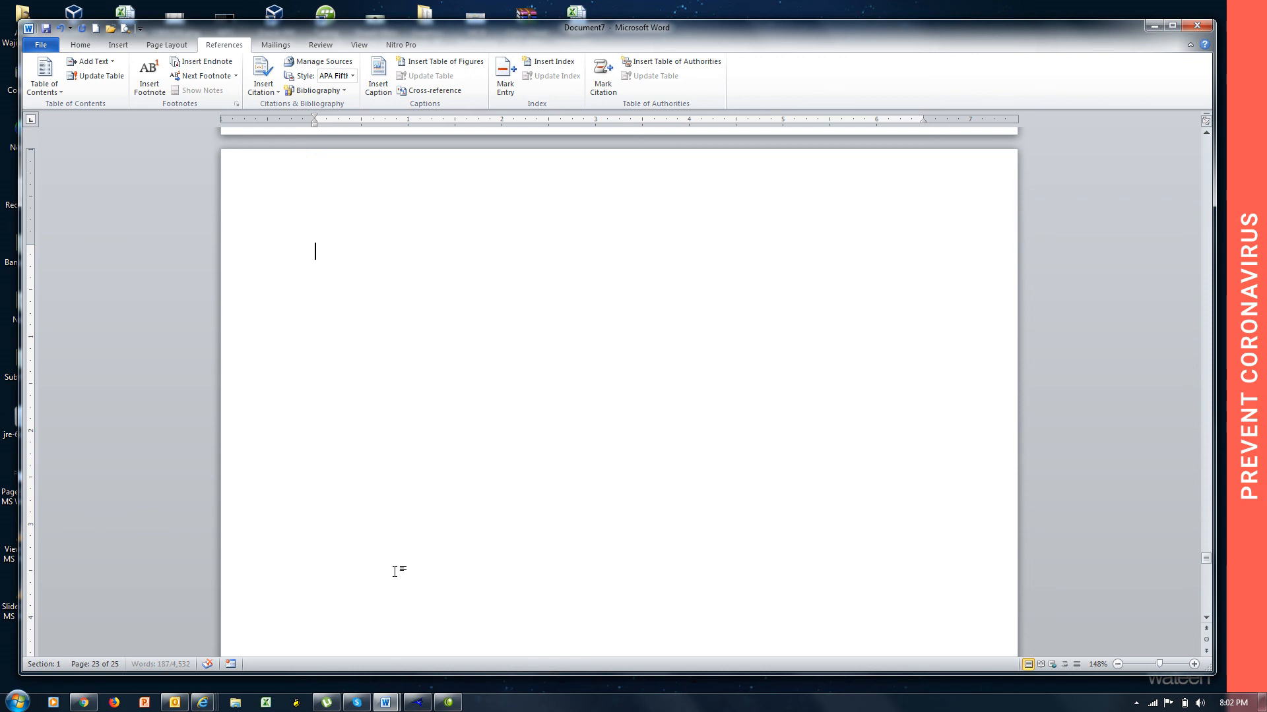
{"action": "key", "text": "Delete"}
{"action": "key", "text": "Delete"}
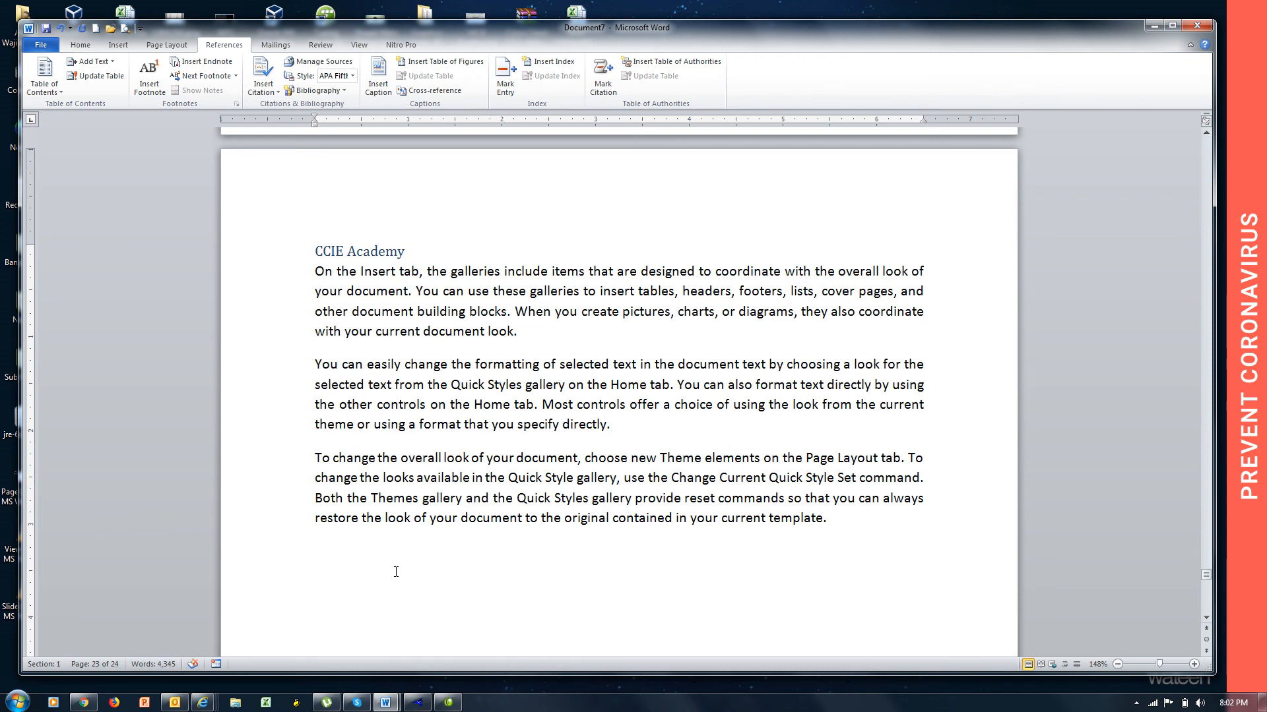
Update the entire table of contents on the last page after the MNIT academy deletion.
{"action": "scroll", "coordinate": [396, 571], "scroll_direction": "down", "scroll_amount": 15}
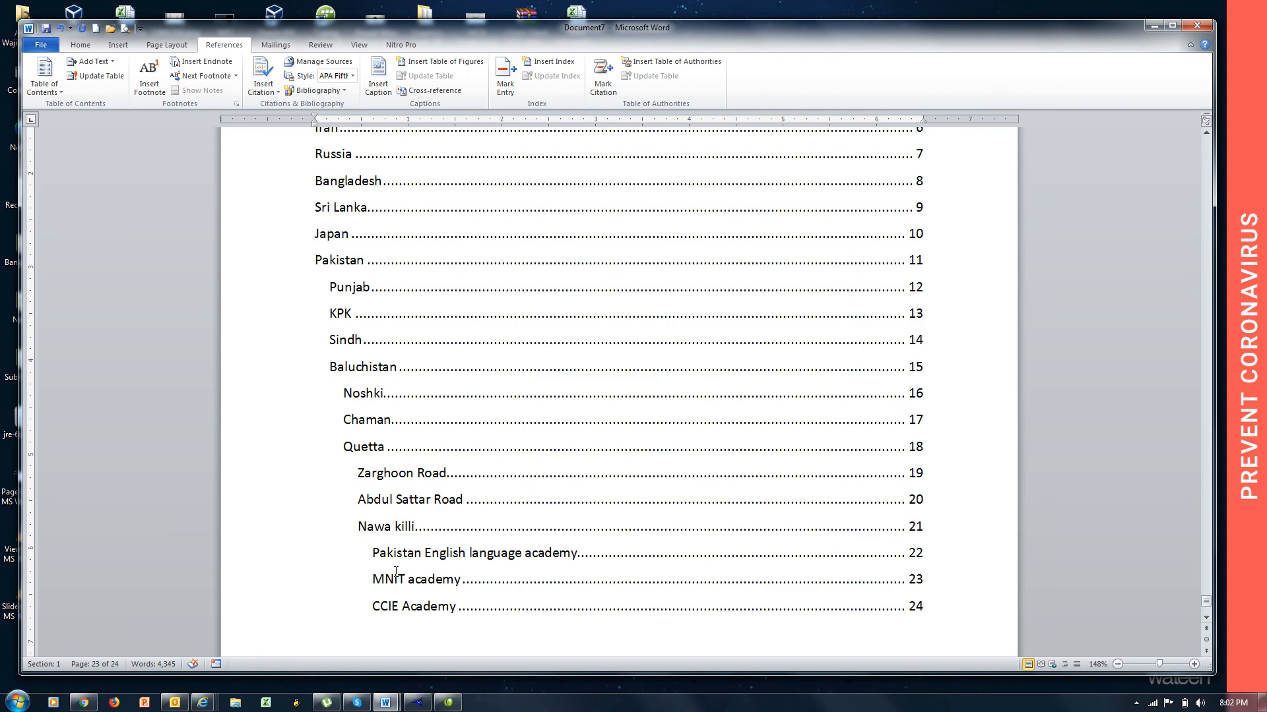
{"action": "left_click", "coordinate": [468, 588]}
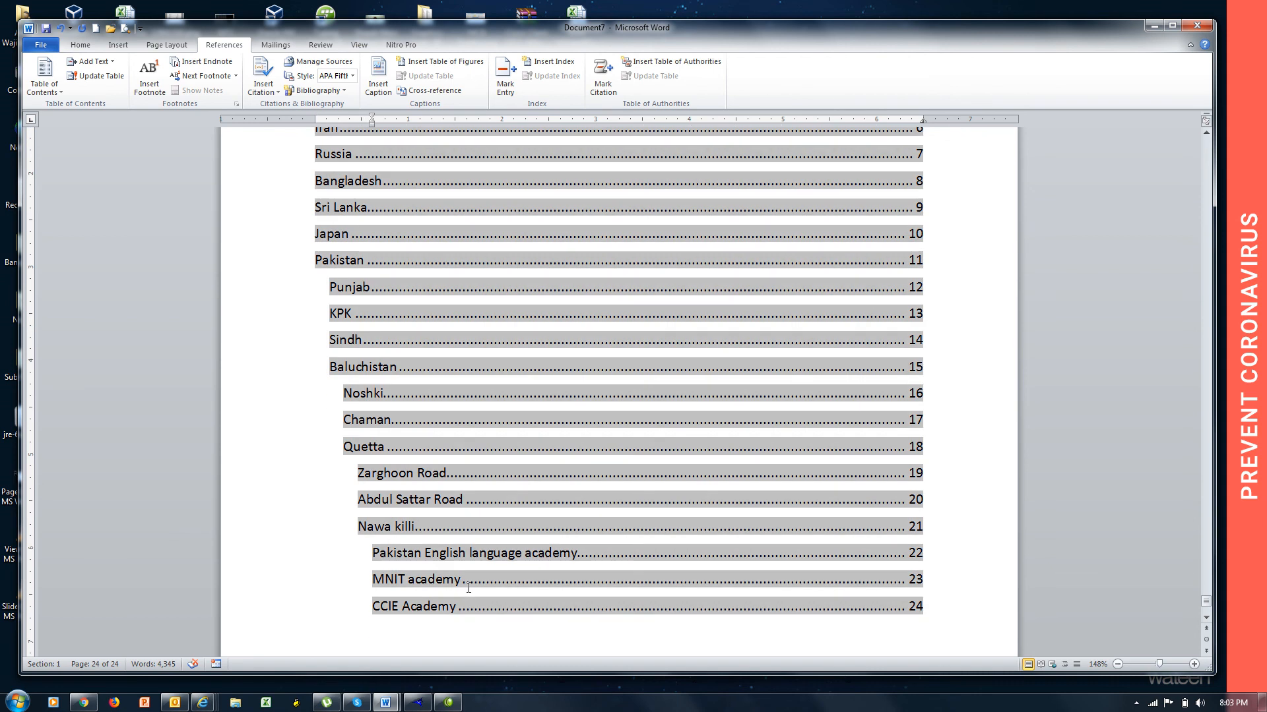
{"action": "left_click", "coordinate": [99, 76]}
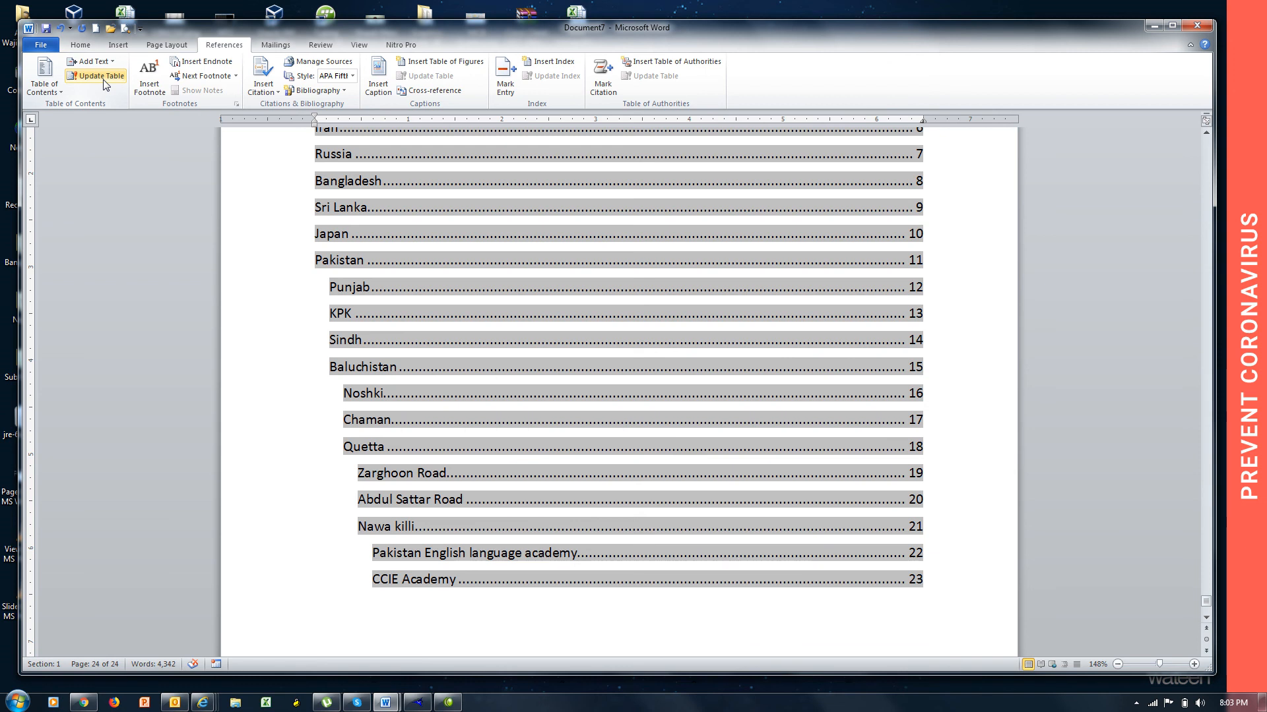
Add a new page after the Pakistan English language academy text and enter the title "Voice educational academy" on it.
{"action": "left_click", "coordinate": [455, 554], "text": "ctrl"}
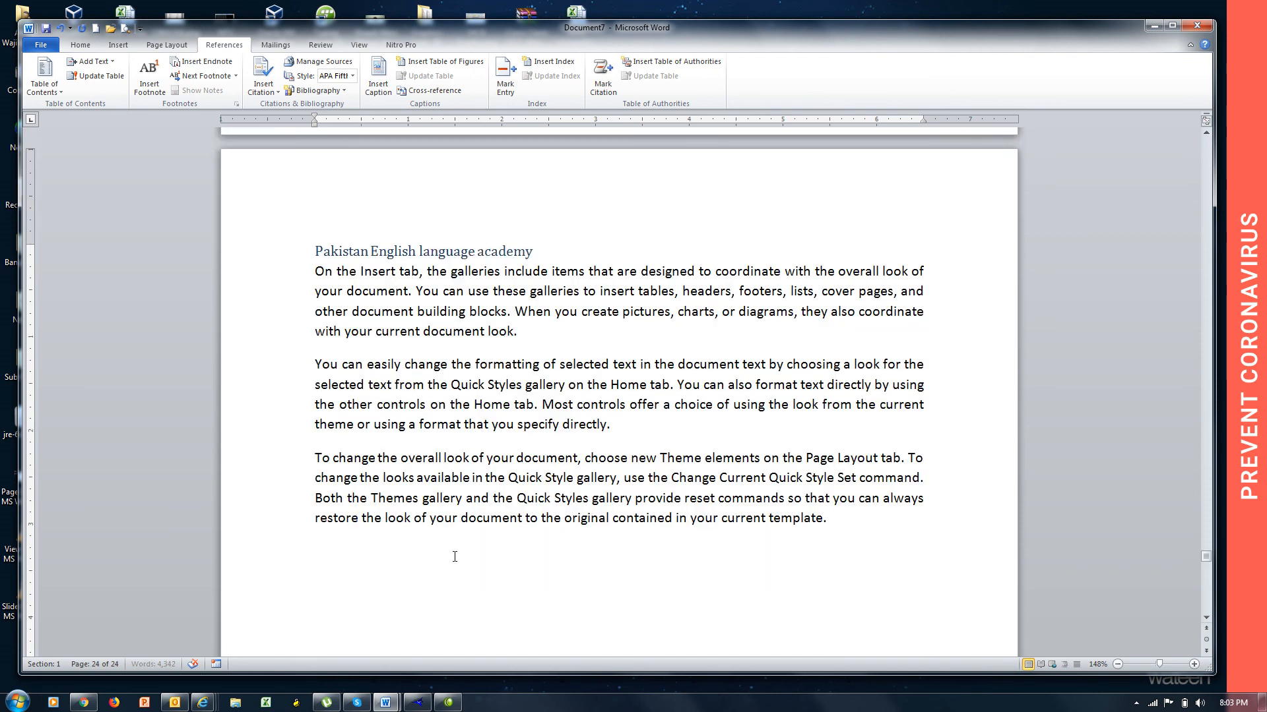
{"action": "left_click", "coordinate": [396, 577]}
{"action": "key", "text": "ctrl+Return"}
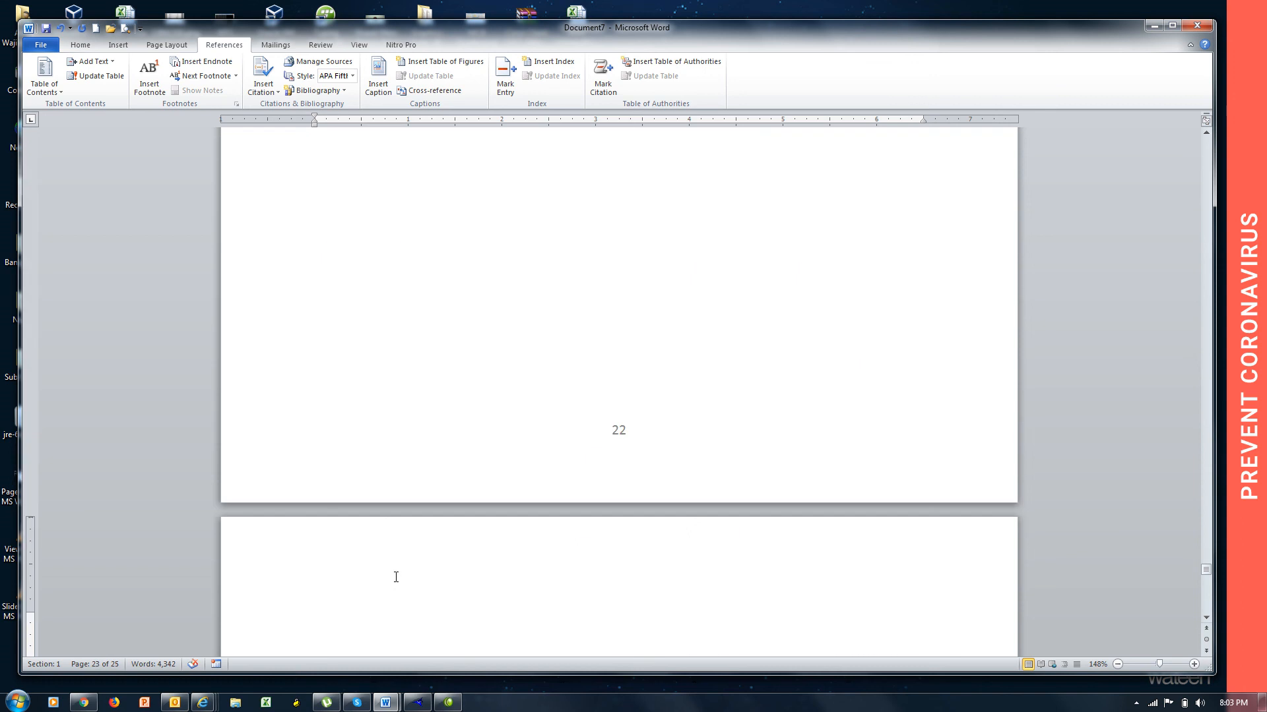
{"action": "type", "text": "Voice educational academy"}
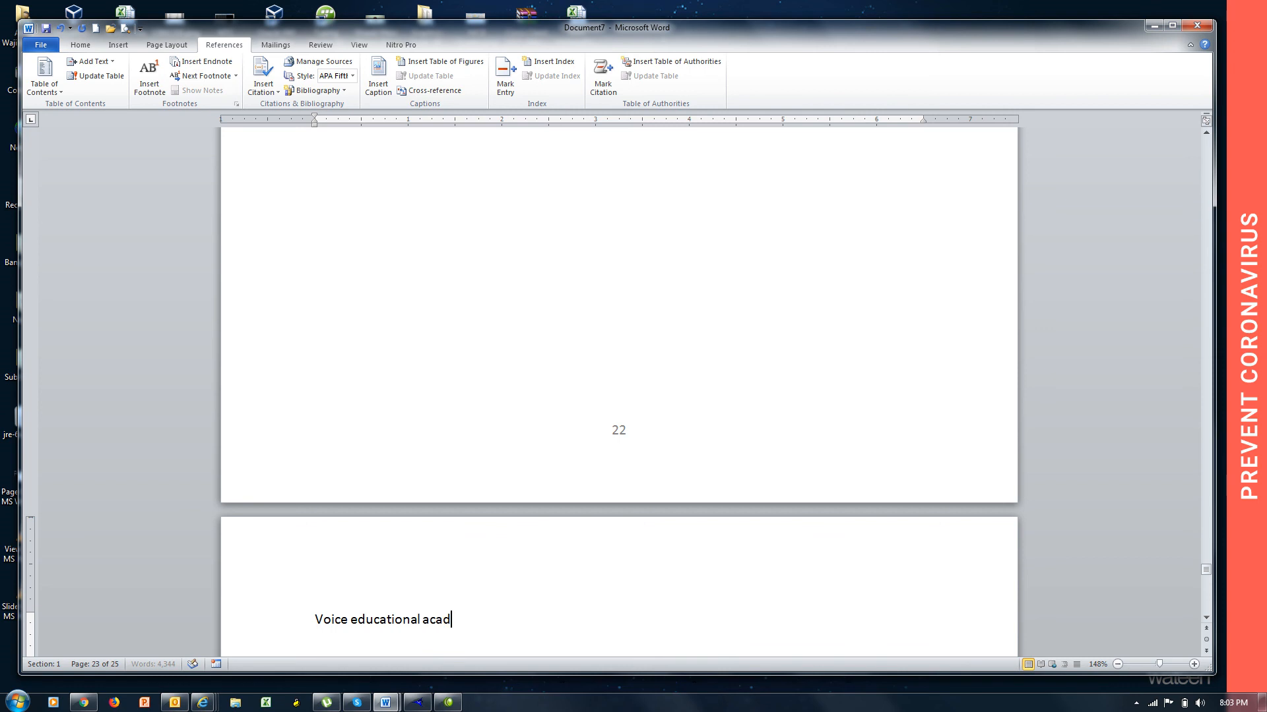
Generate sample paragraphs below the Voice educational academy title with =rand().
{"action": "key", "text": "Return"}
{"action": "type", "text": "=rand()"}
{"action": "key", "text": "Return"}
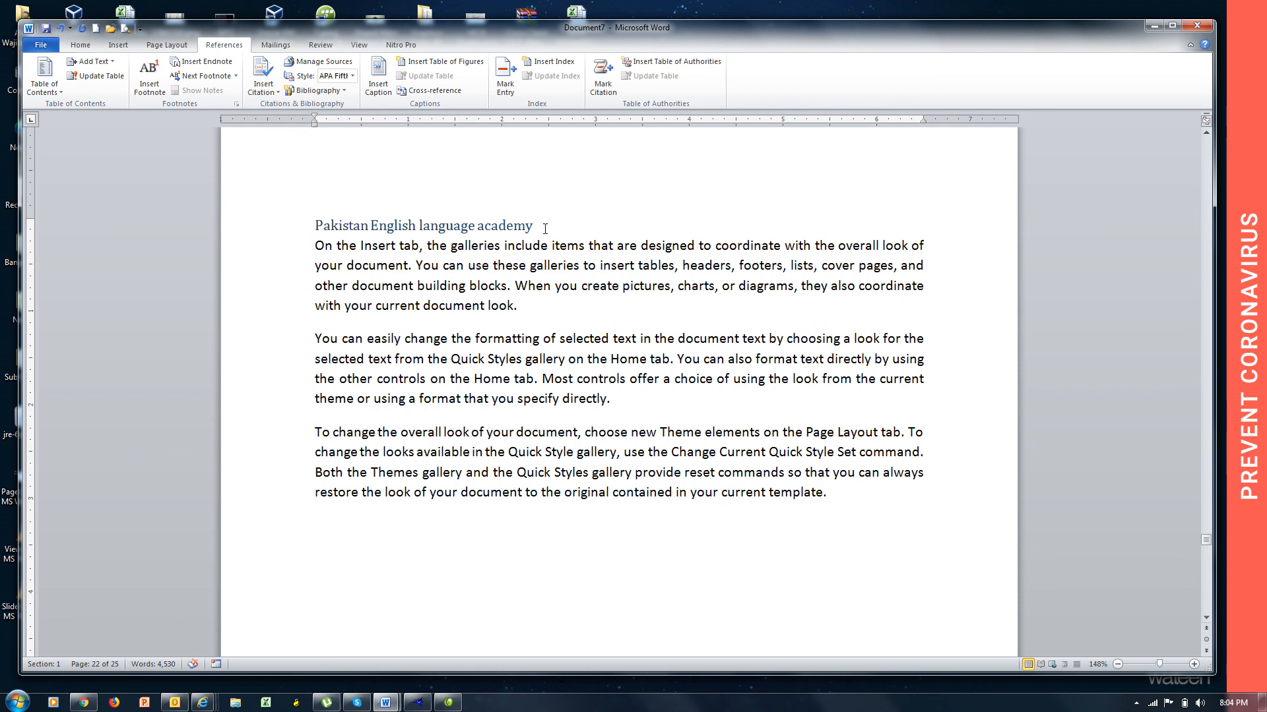
Check which table of contents level the Pakistan English language academy heading uses.
{"action": "left_click_drag", "start_coordinate": [545, 228], "coordinate": [315, 226]}
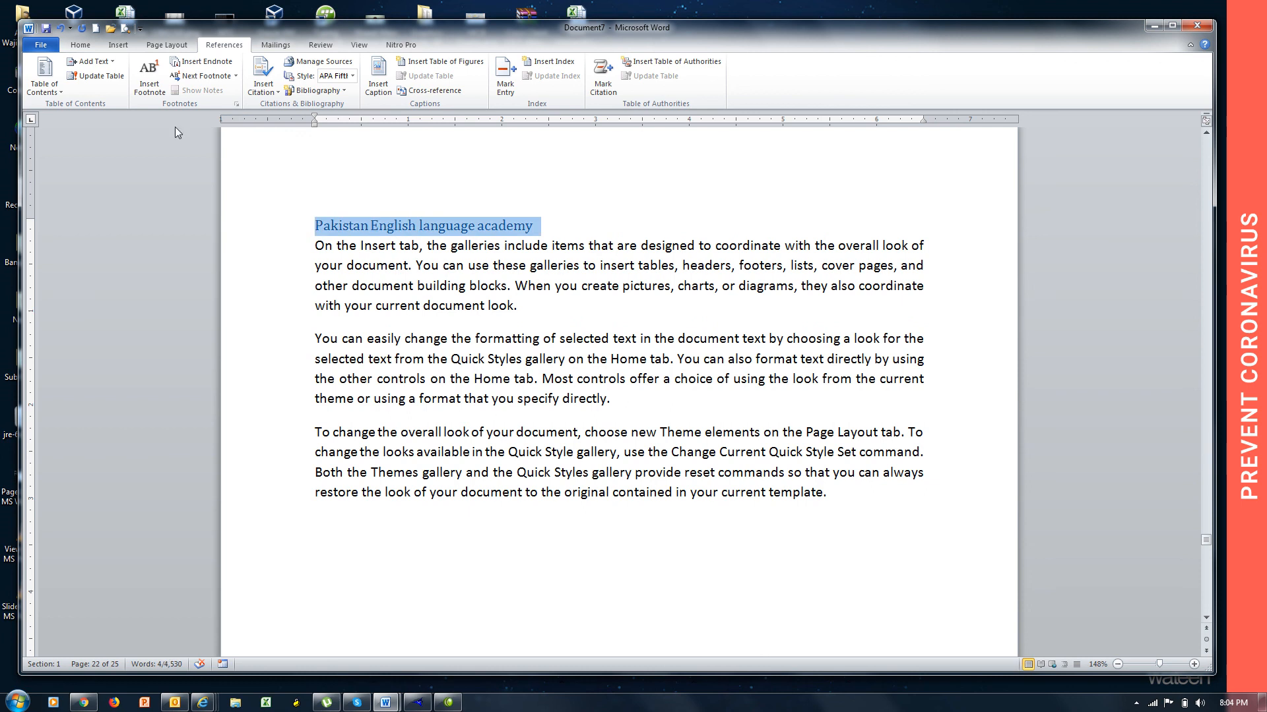
{"action": "left_click", "coordinate": [115, 64]}
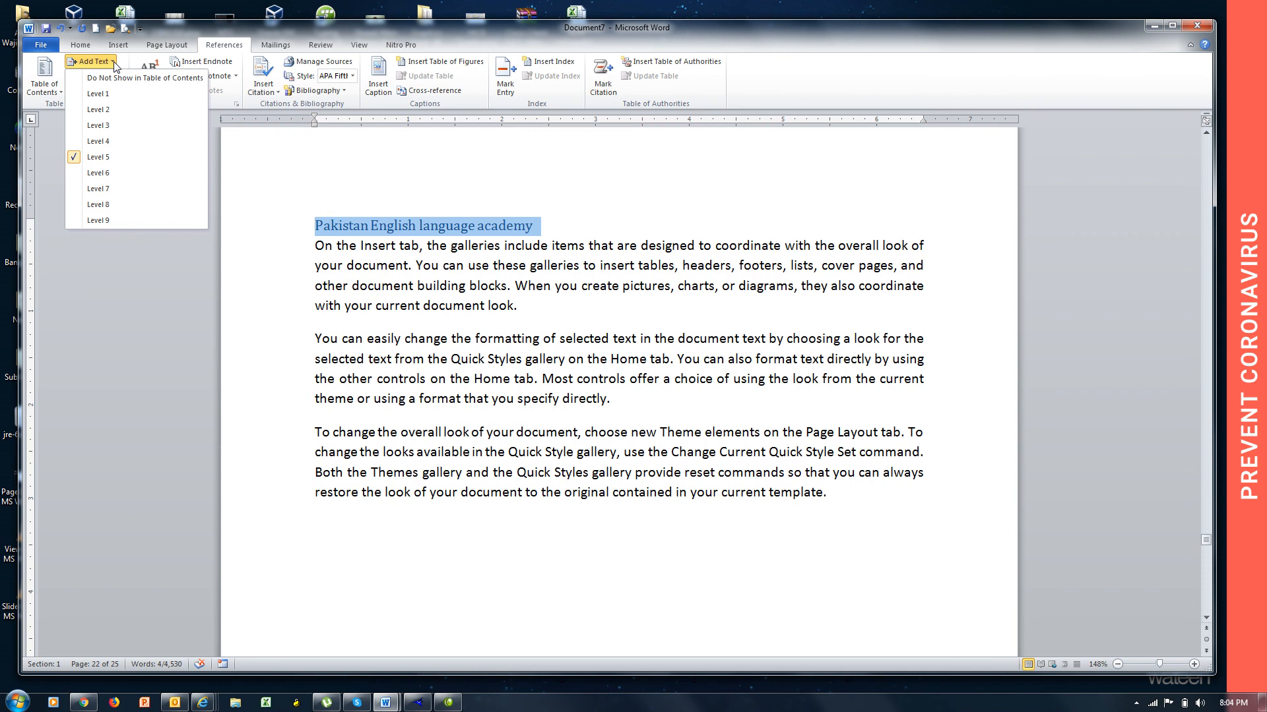
{"action": "left_click", "coordinate": [474, 271]}
{"action": "left_click", "coordinate": [474, 272]}
Add the Voice educational academy title to the table of contents as a Level 5 heading.
{"action": "scroll", "coordinate": [474, 271], "scroll_direction": "down", "scroll_amount": 6}
{"action": "scroll", "coordinate": [473, 271], "scroll_direction": "down", "scroll_amount": 5}
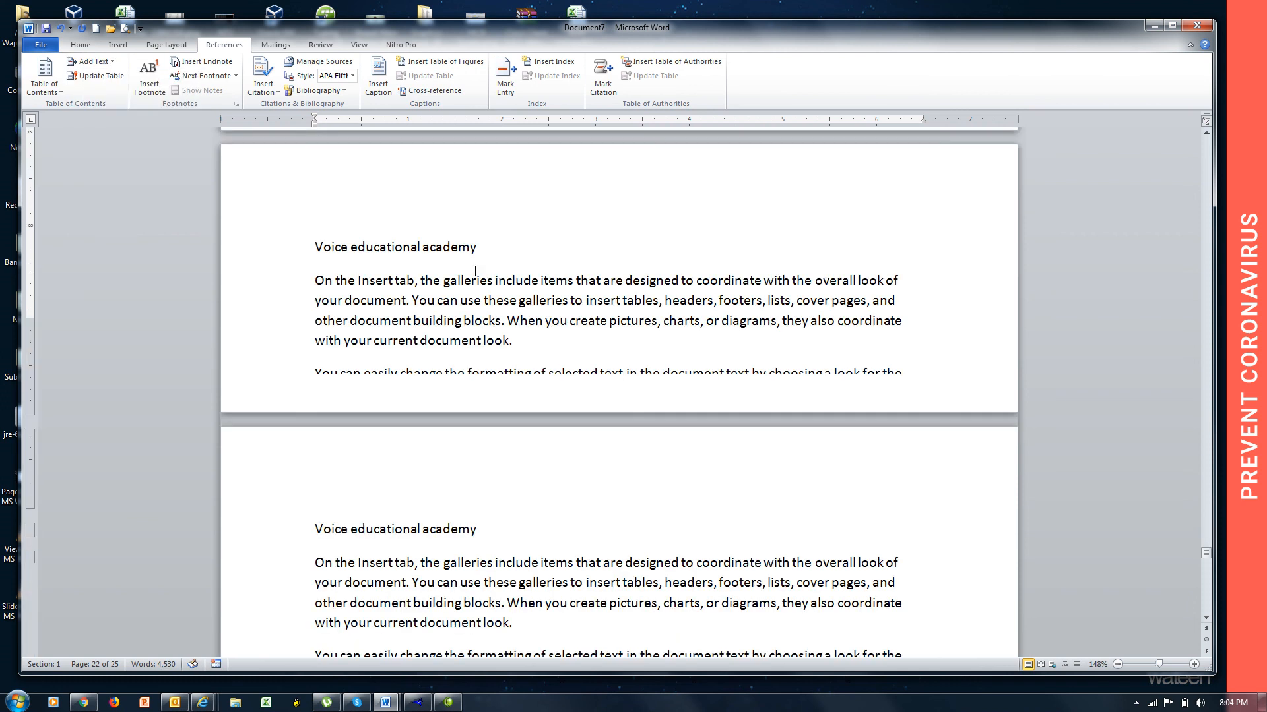
{"action": "left_click_drag", "start_coordinate": [508, 246], "coordinate": [315, 248]}
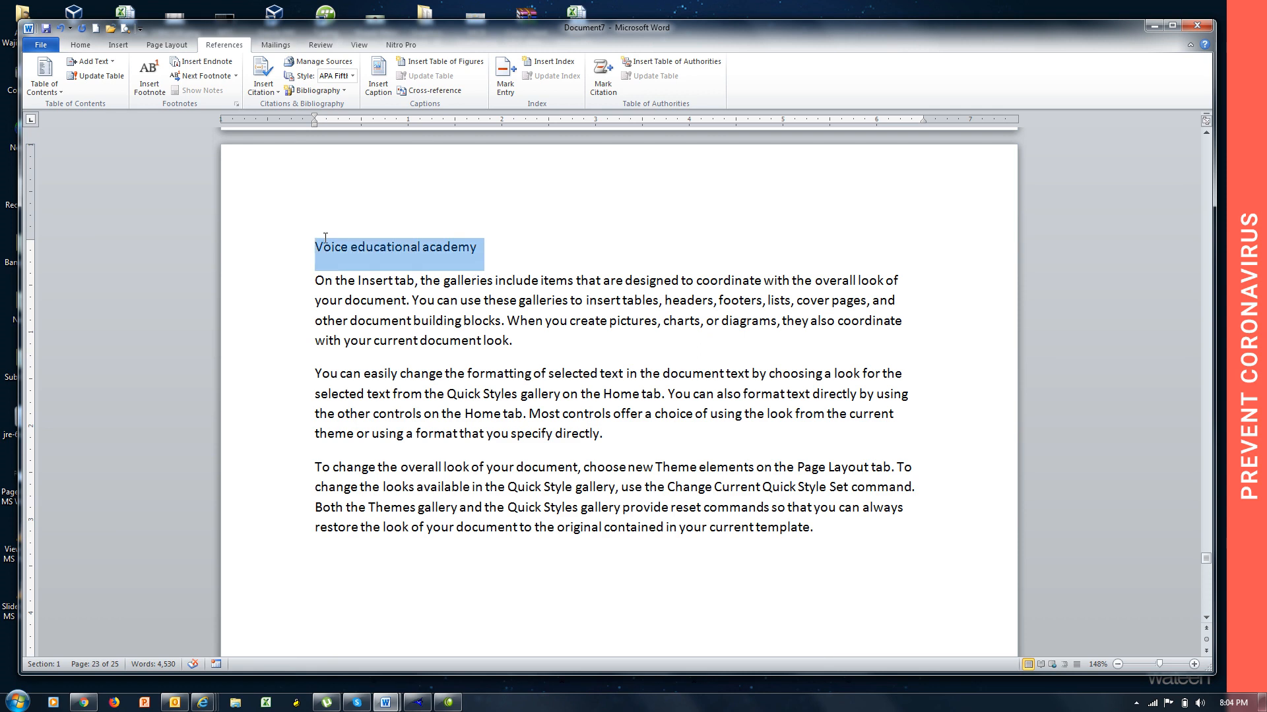
{"action": "left_click", "coordinate": [95, 62]}
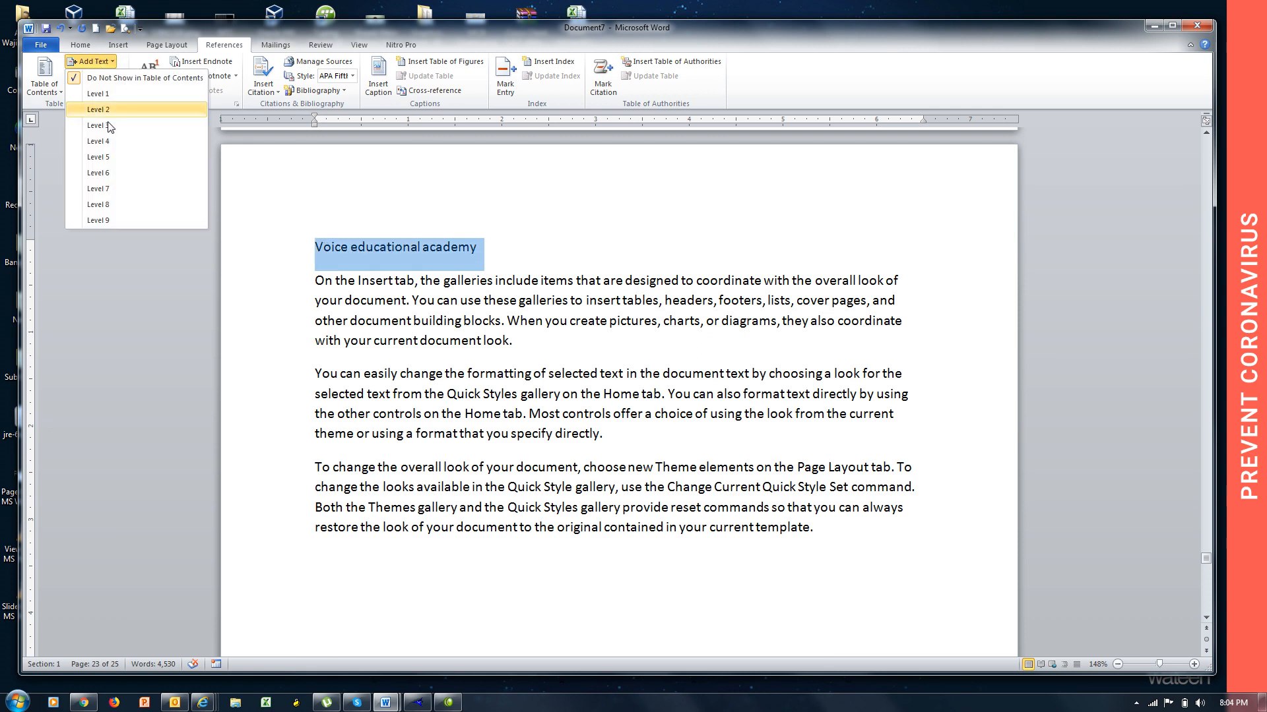
{"action": "left_click", "coordinate": [111, 154]}
Update the table of contents on the last page with the Update entire table option to include the new academy.
{"action": "key", "text": "Page_Down"}
{"action": "key", "text": "Page_Down"}
{"action": "key", "text": "Page_Down"}
{"action": "key", "text": "Page_Down"}
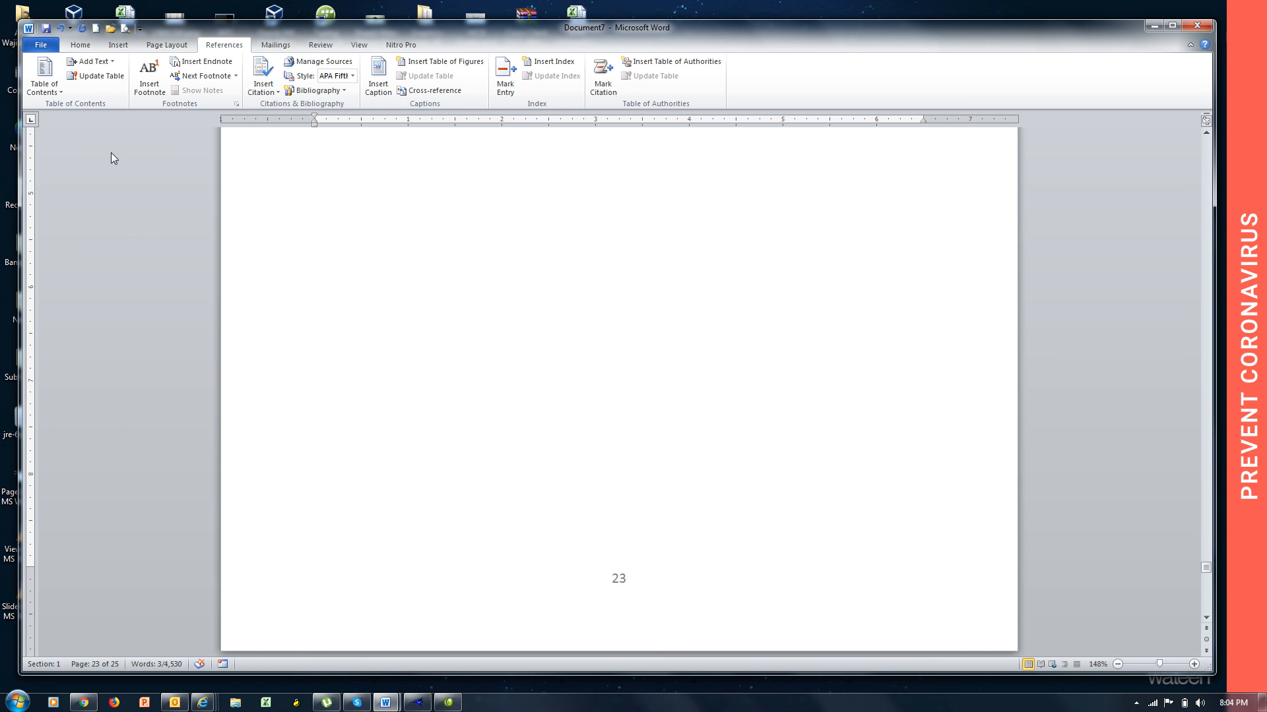
{"action": "key", "text": "Page_Down"}
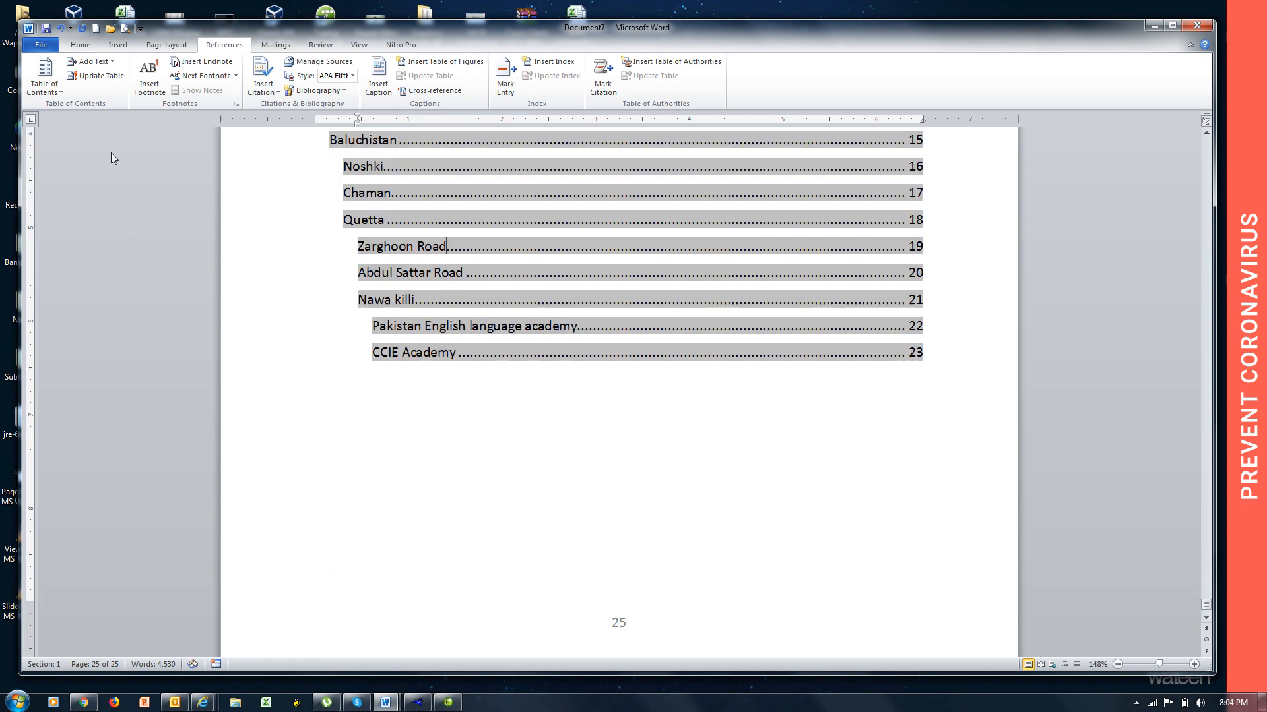
{"action": "left_click", "coordinate": [620, 331]}
{"action": "left_click", "coordinate": [109, 83]}
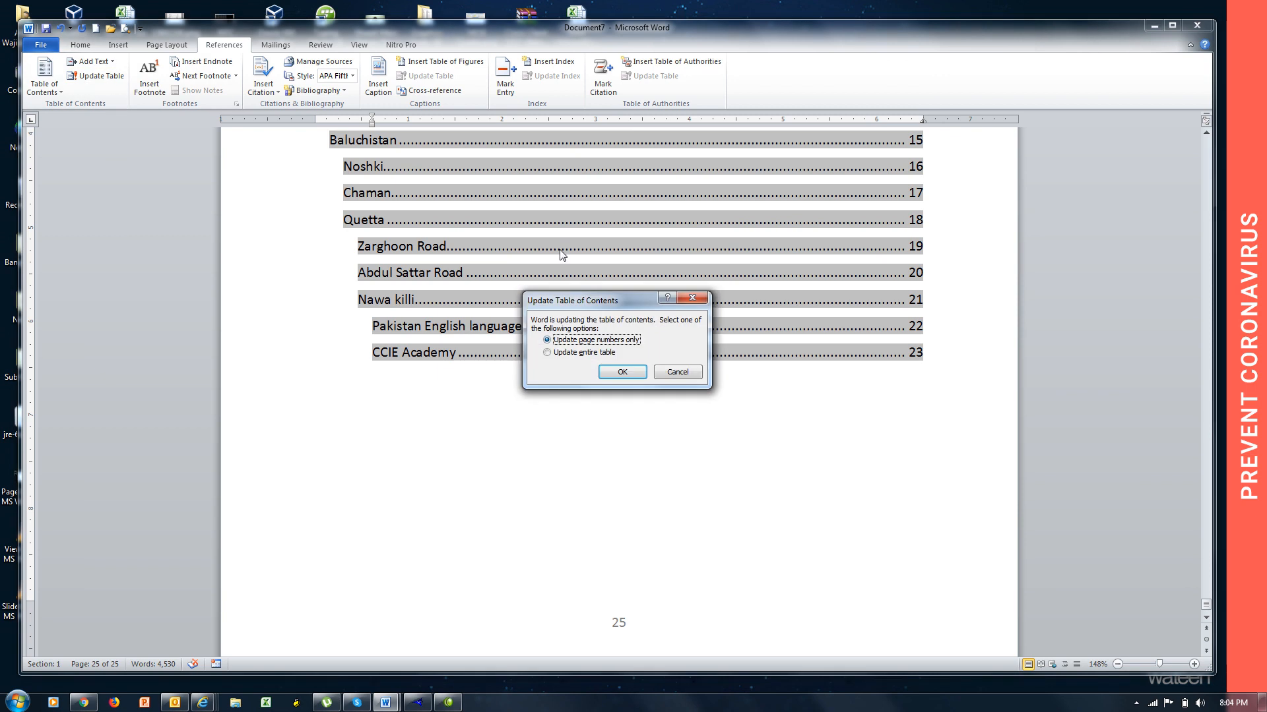
{"action": "left_click", "coordinate": [576, 355]}
{"action": "left_click", "coordinate": [622, 372]}
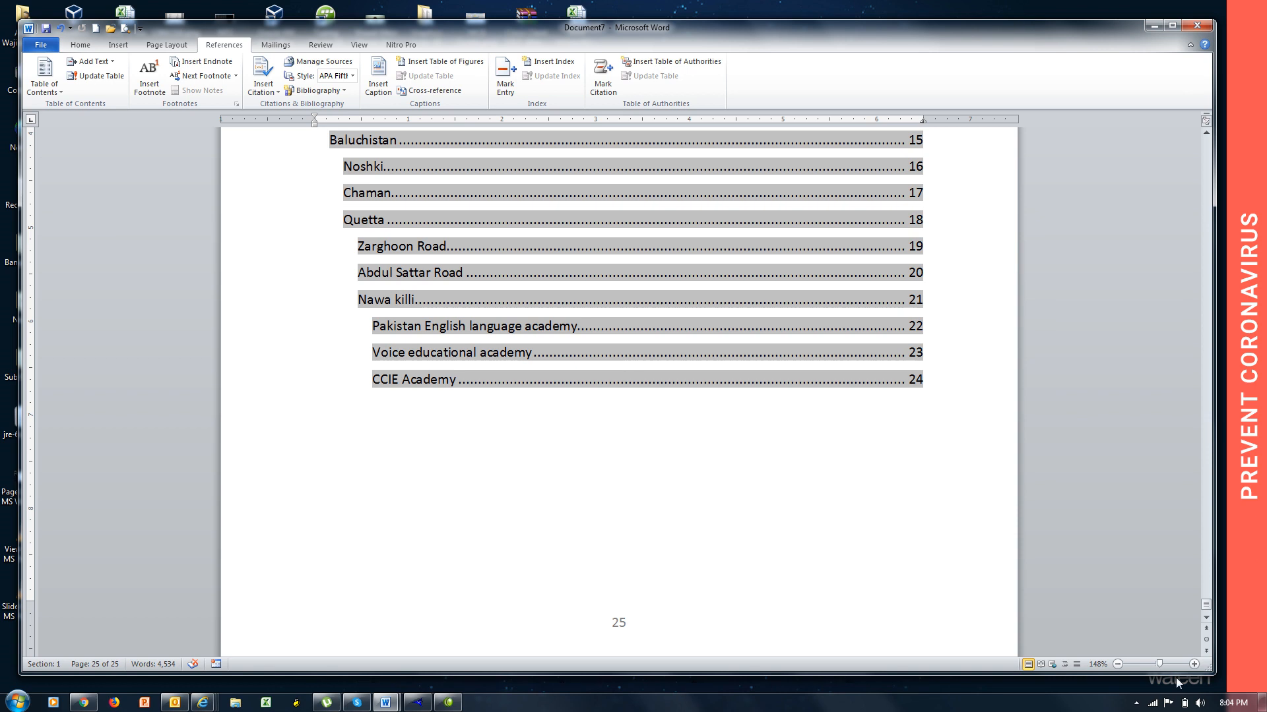
{"action": "left_click", "coordinate": [1136, 702]}
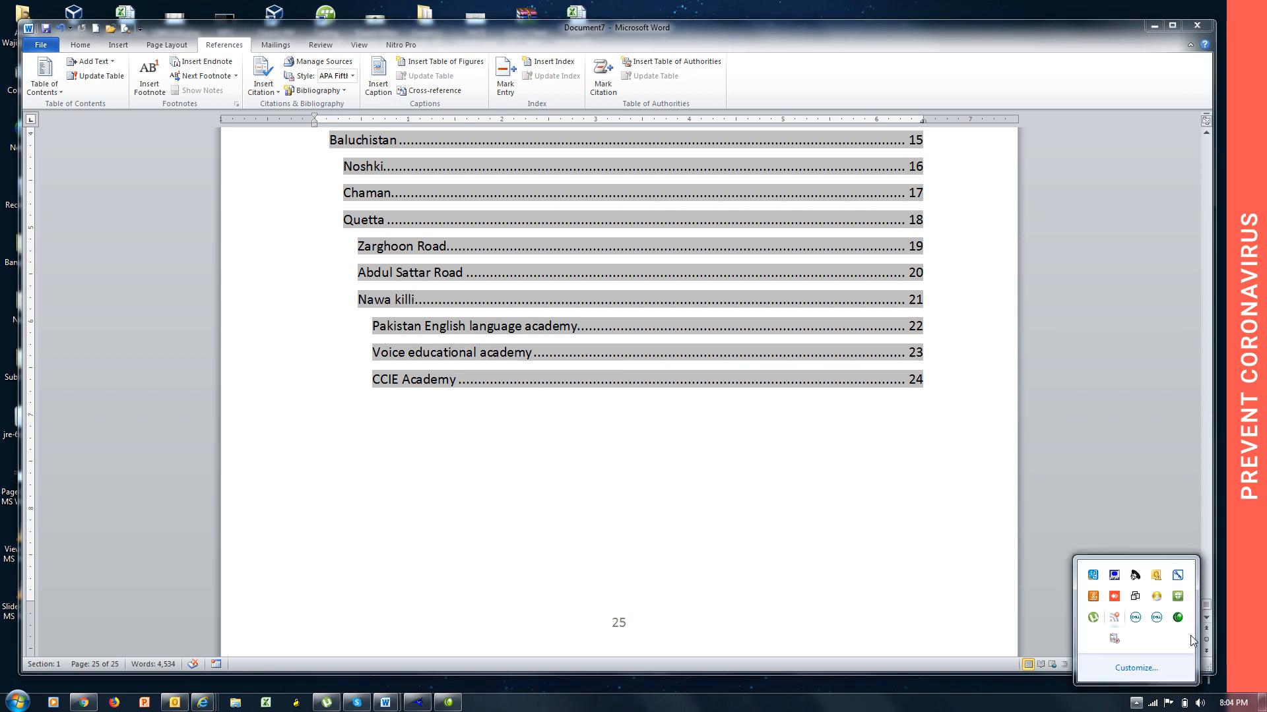
{"action": "left_click", "coordinate": [1178, 618]}
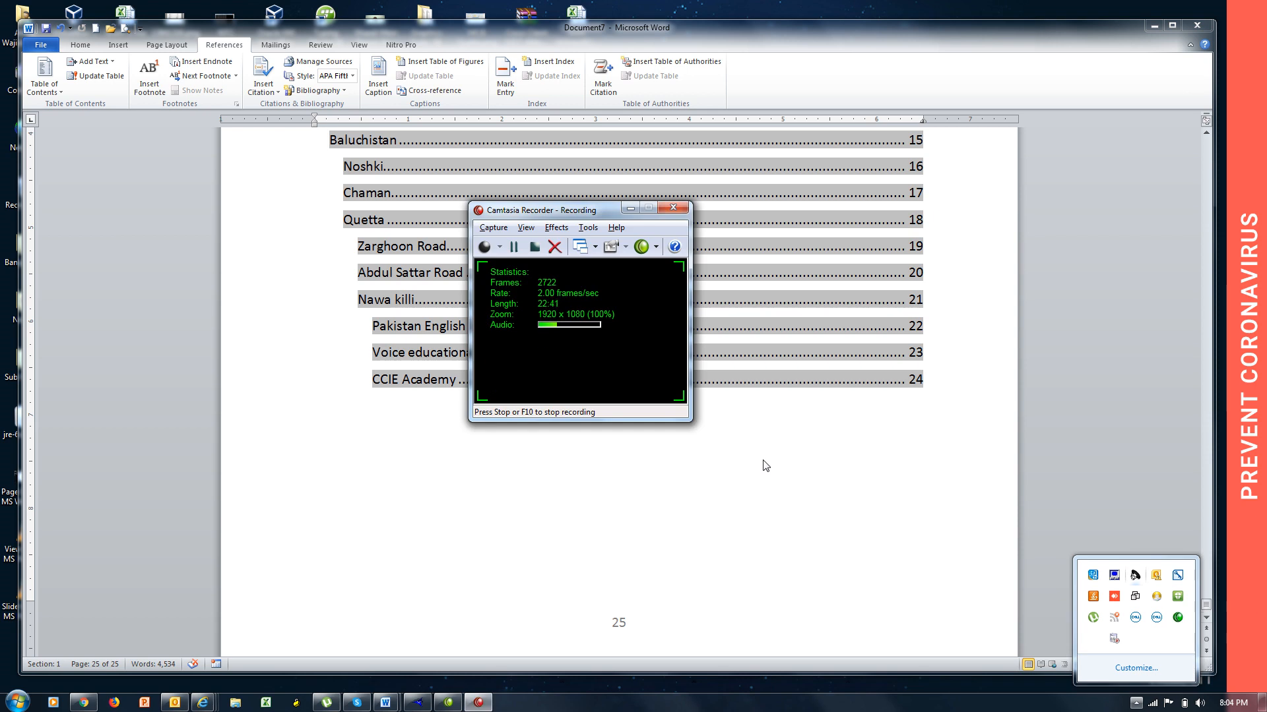